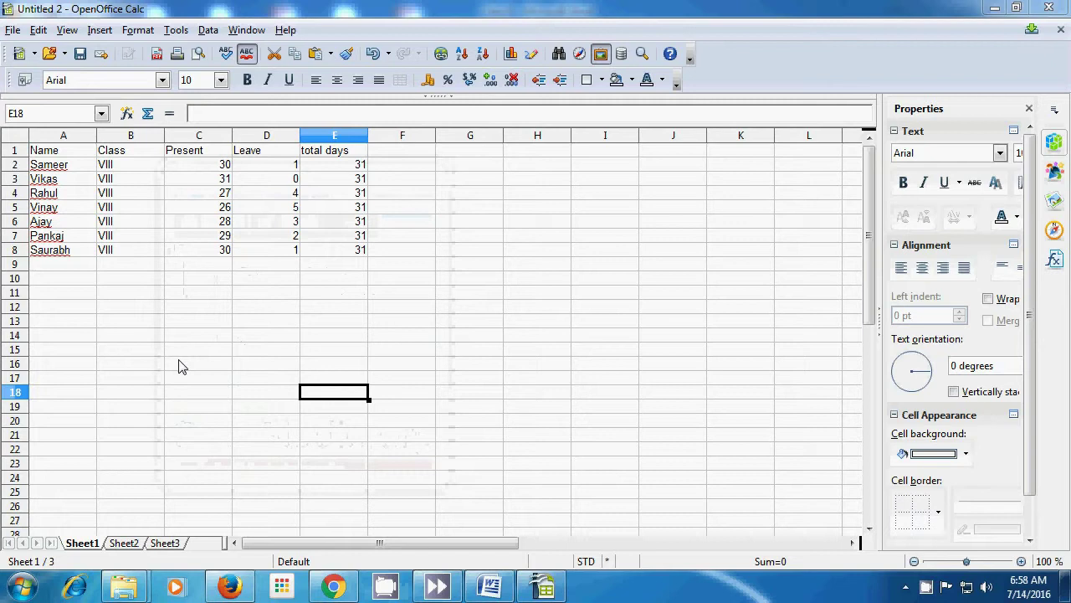
Define a database range named 'name' covering the Name cells A1:A8.
drag(55, 152, 64, 257)
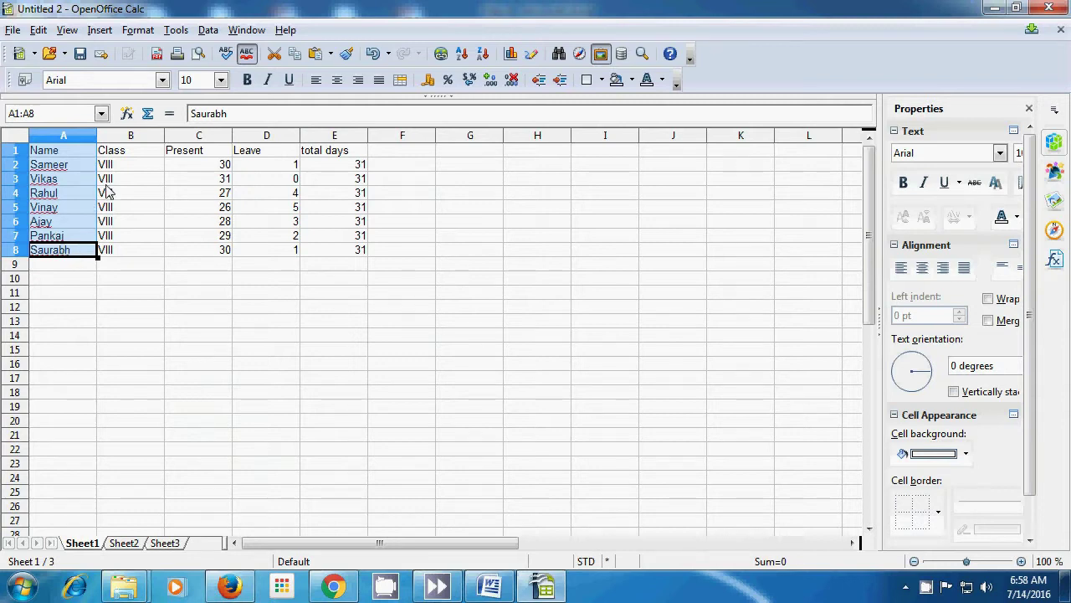
click(209, 31)
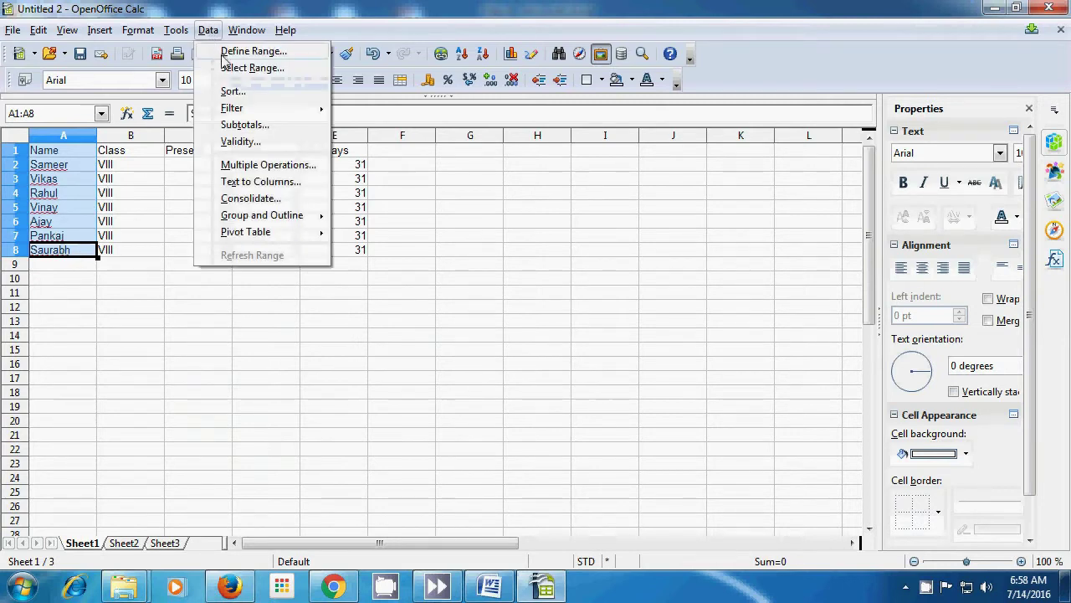
click(226, 53)
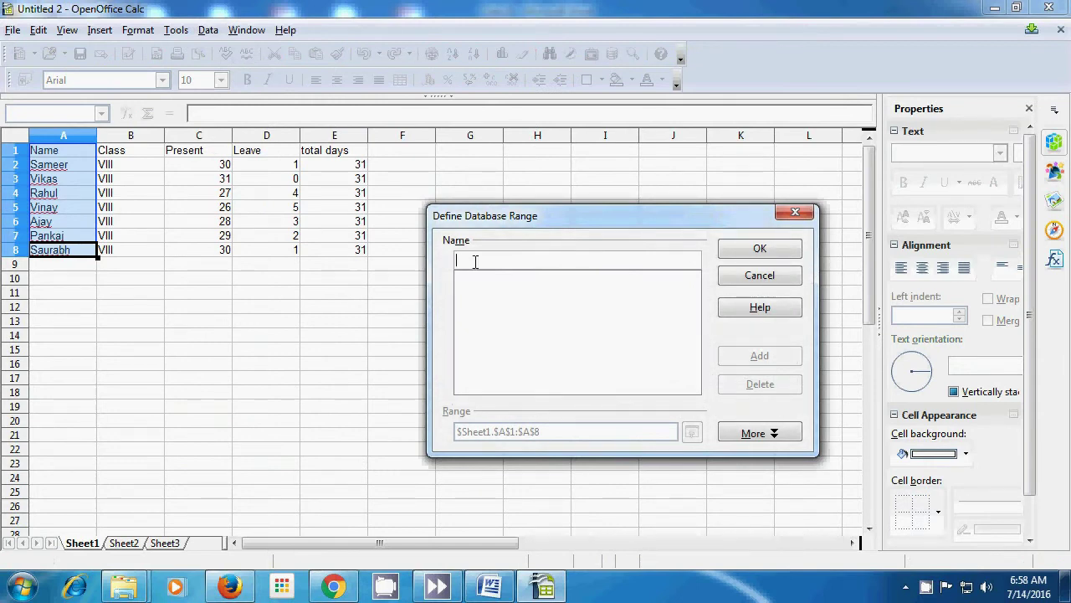
text(name)
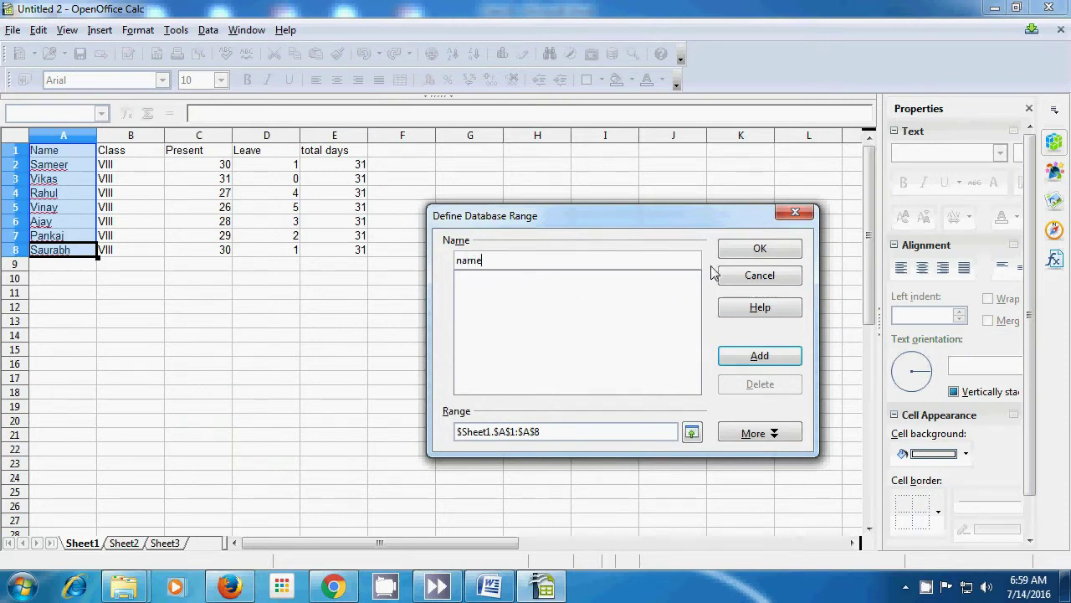
click(754, 358)
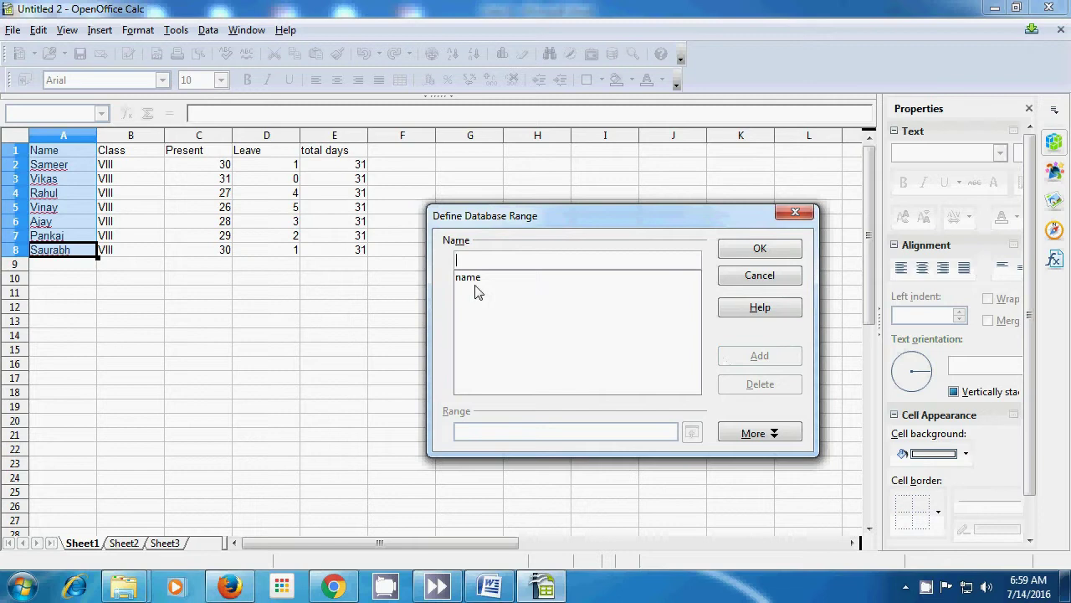
click(751, 251)
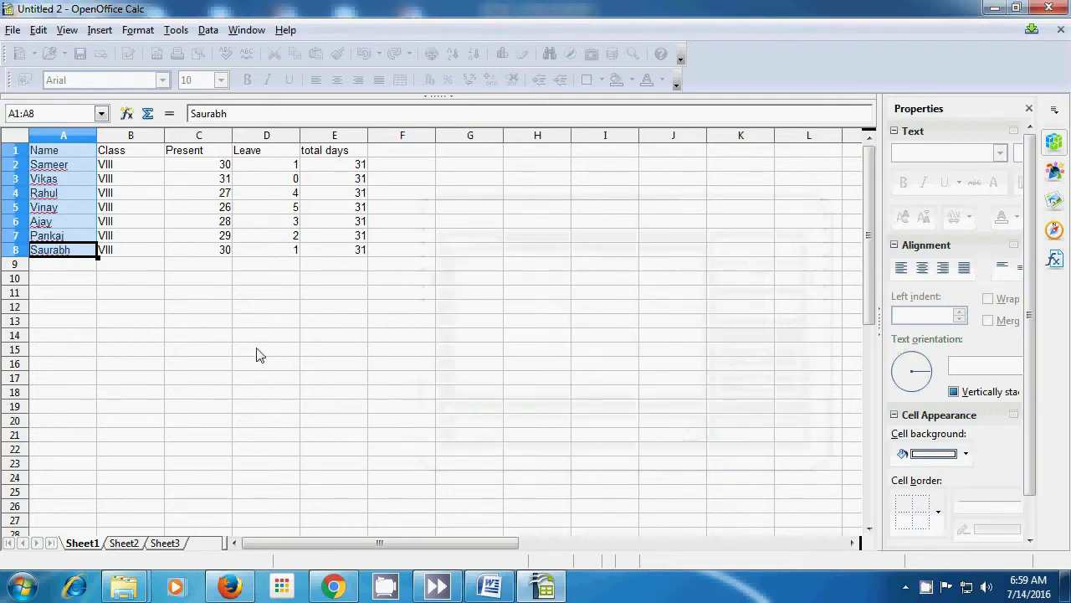
Define a database range named 'Class' covering the Class cells B1:B8.
drag(125, 151, 127, 255)
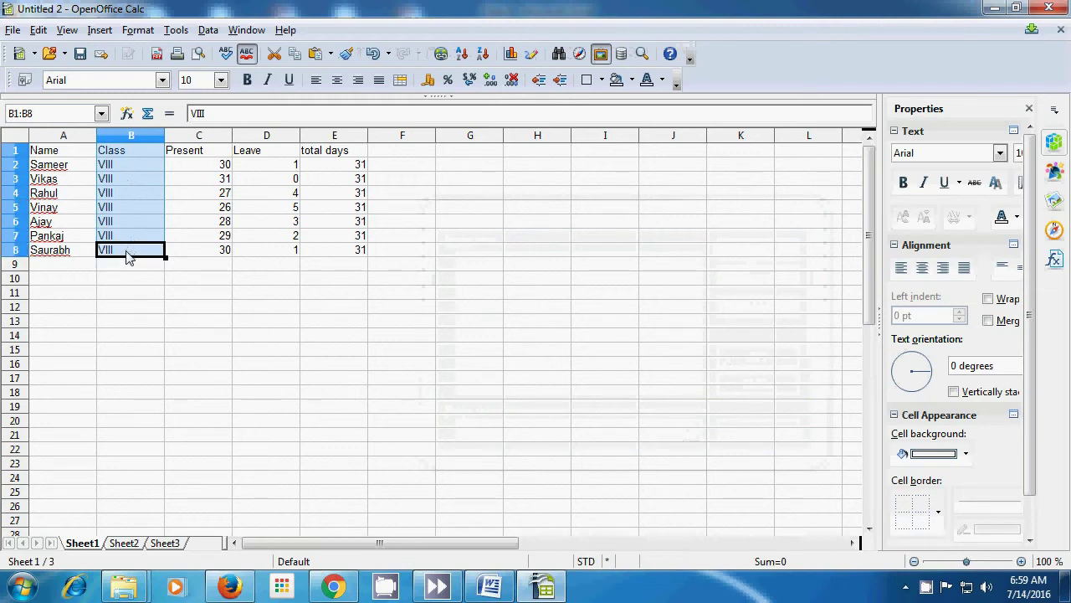
click(207, 30)
click(223, 52)
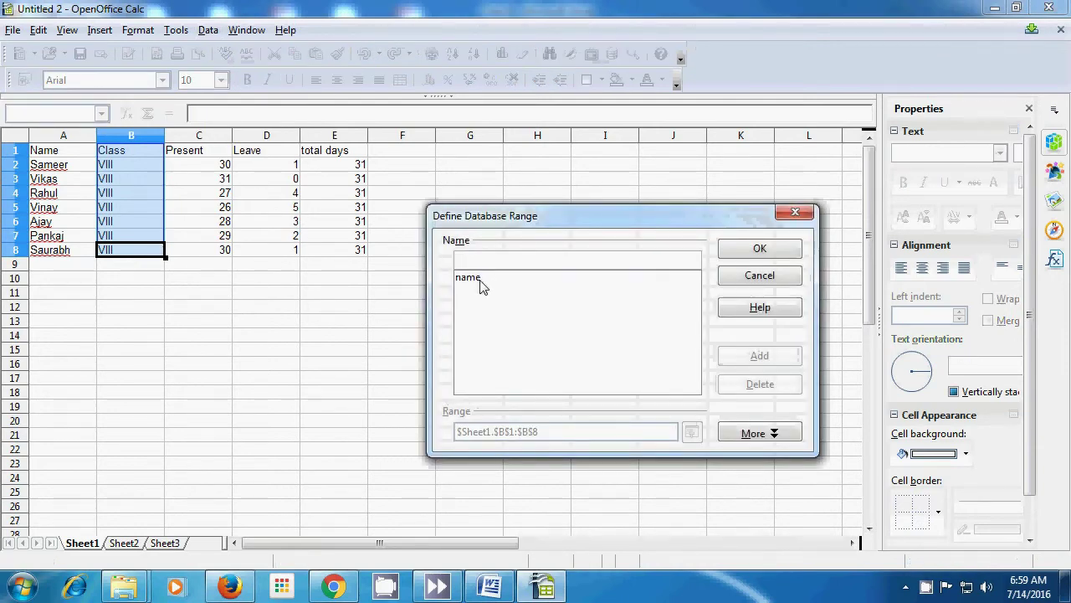
text(Class)
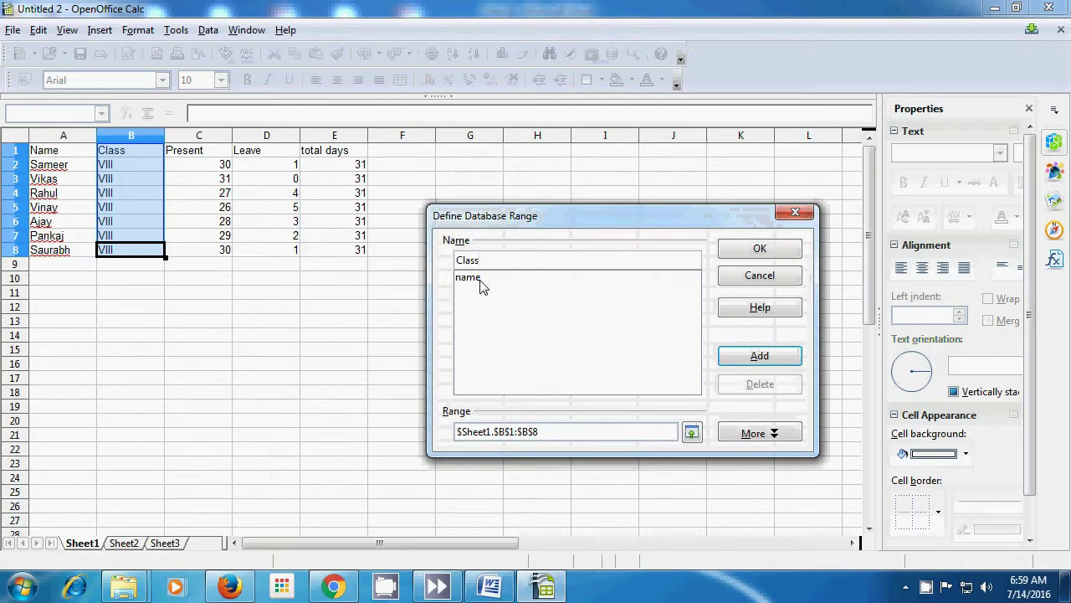
click(771, 358)
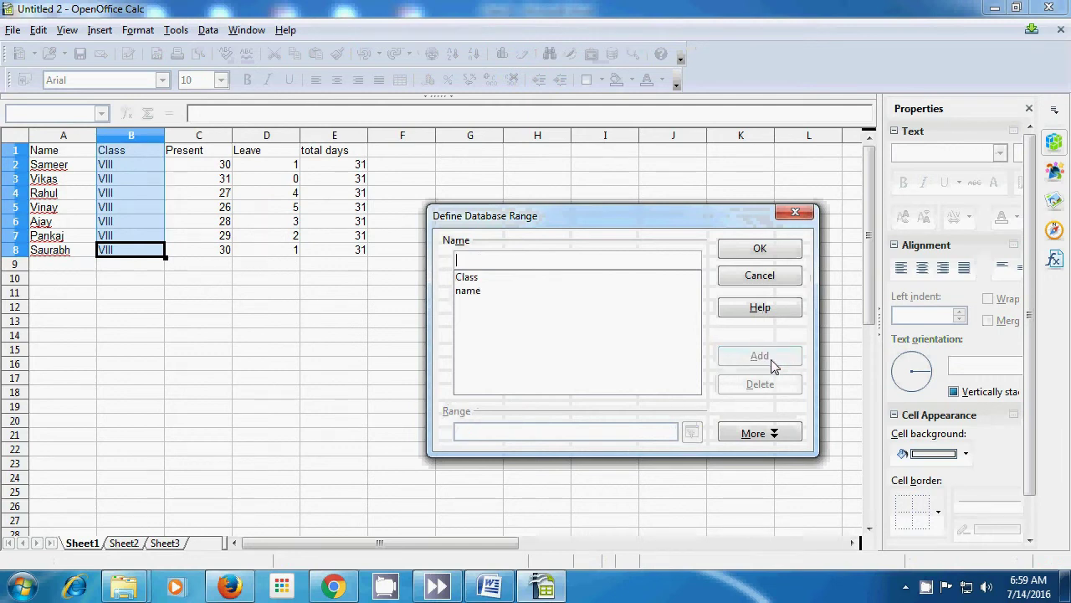
click(766, 251)
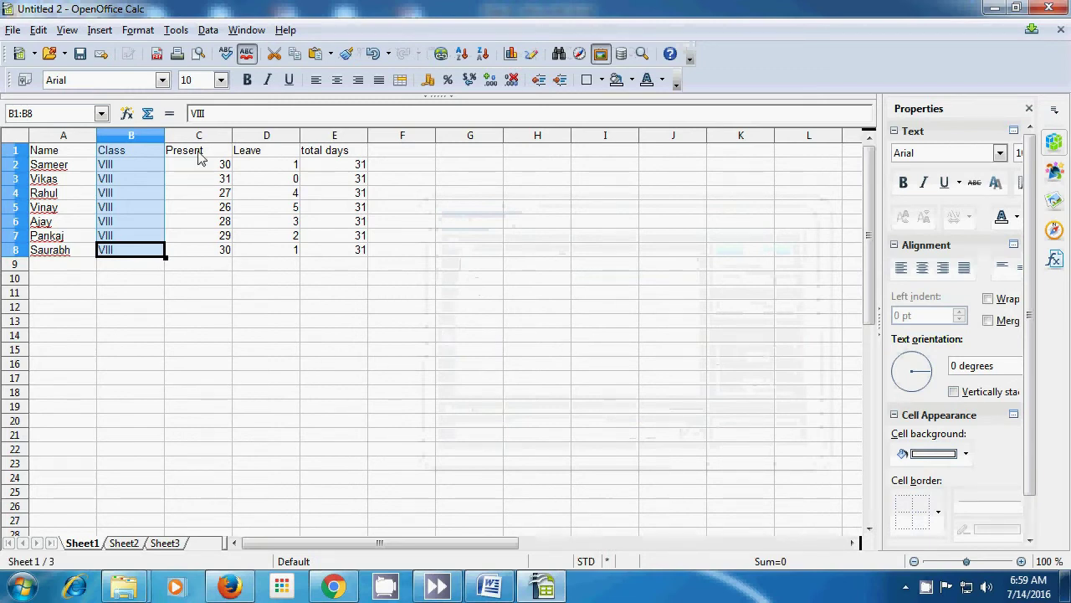
Define a database range named 'Present' covering C1:C8.
drag(202, 152, 210, 255)
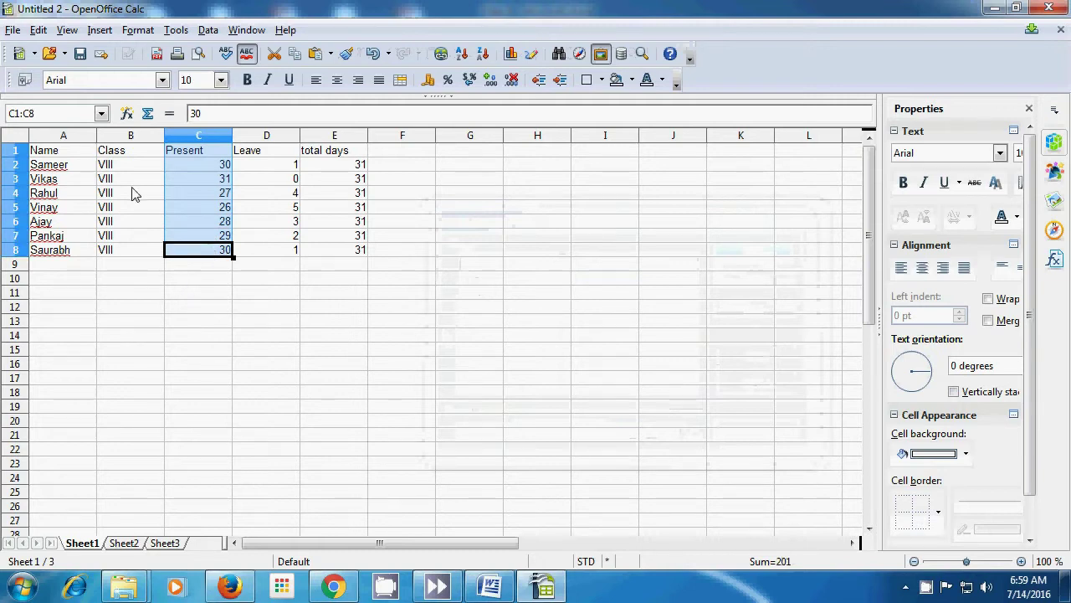
click(208, 31)
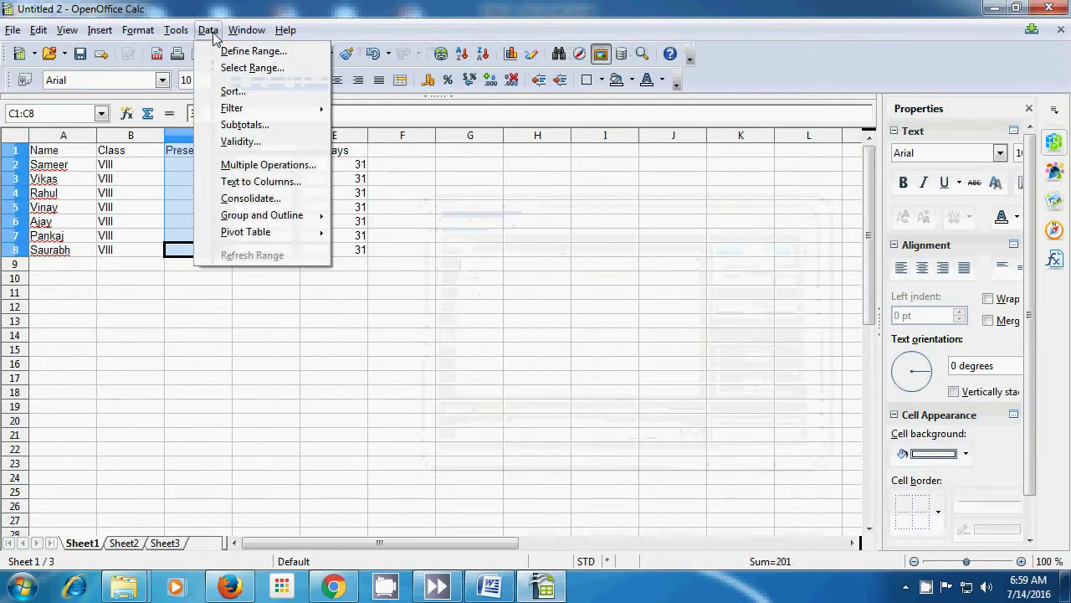
click(234, 51)
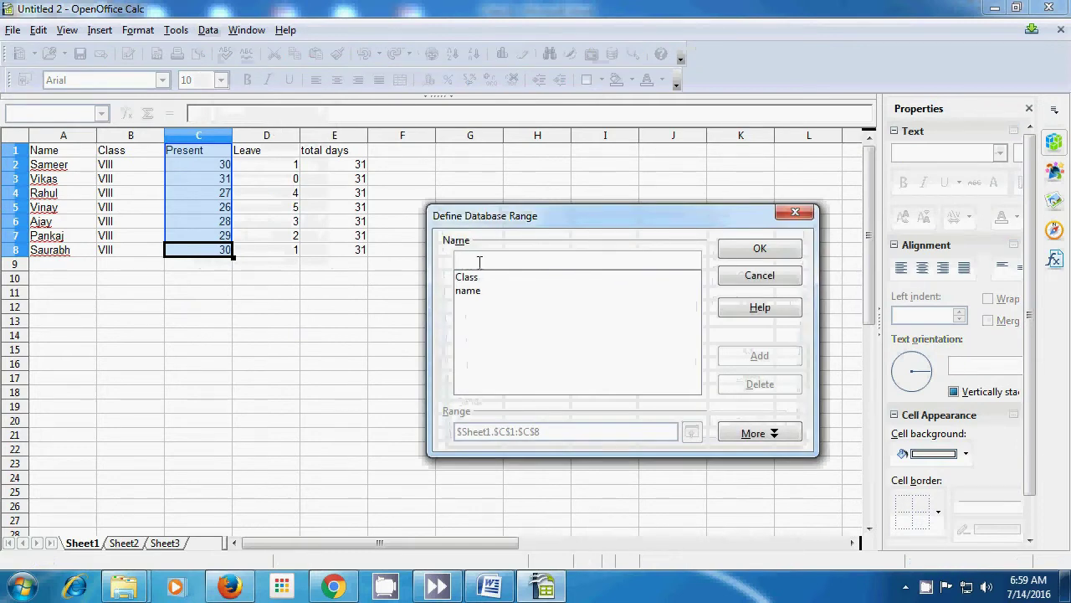
text(Present)
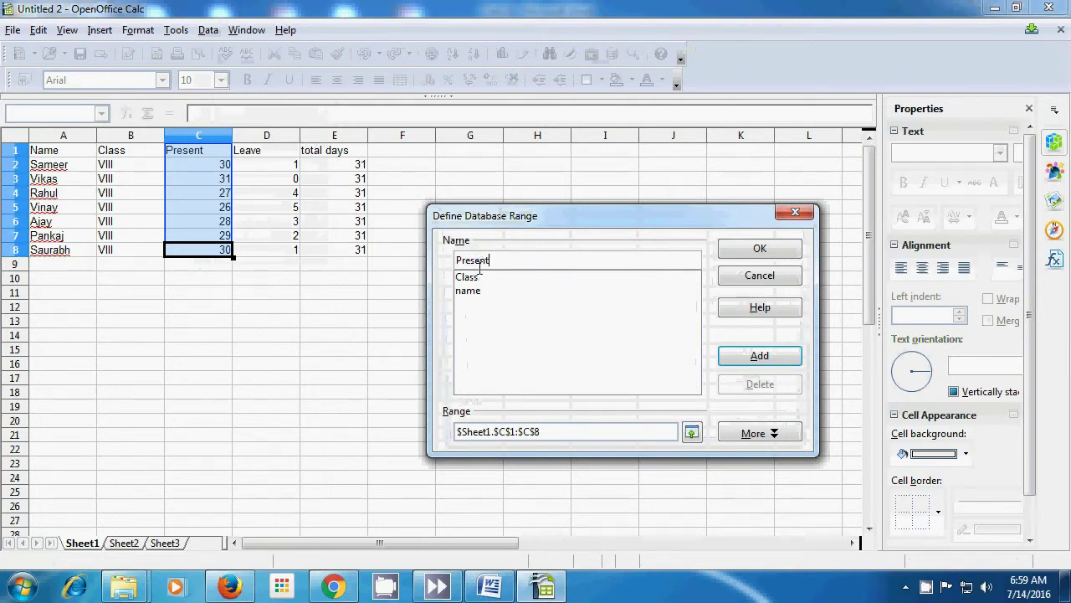
click(756, 358)
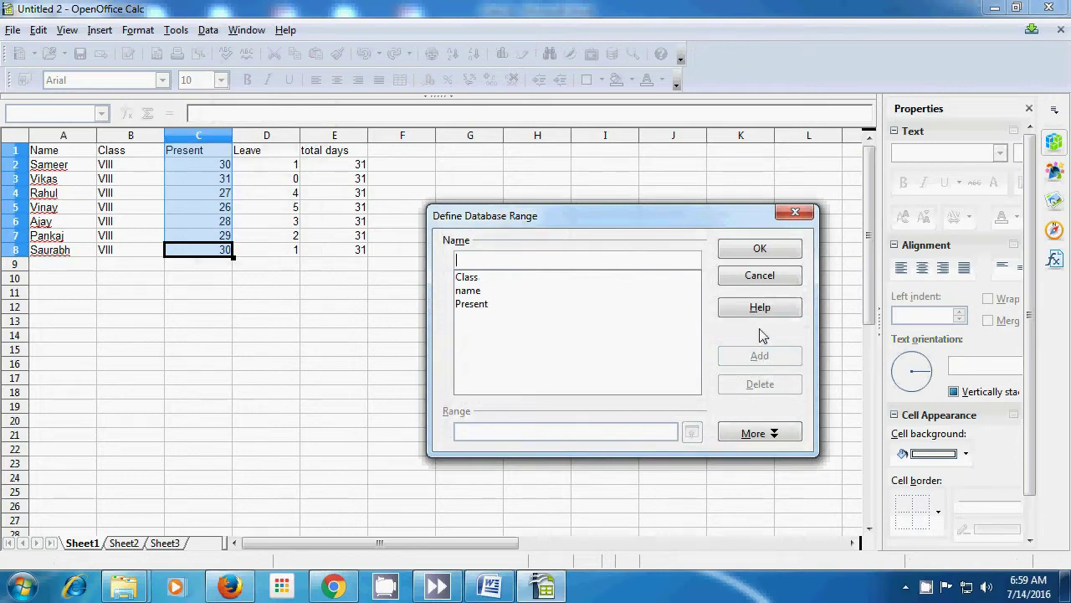
click(765, 254)
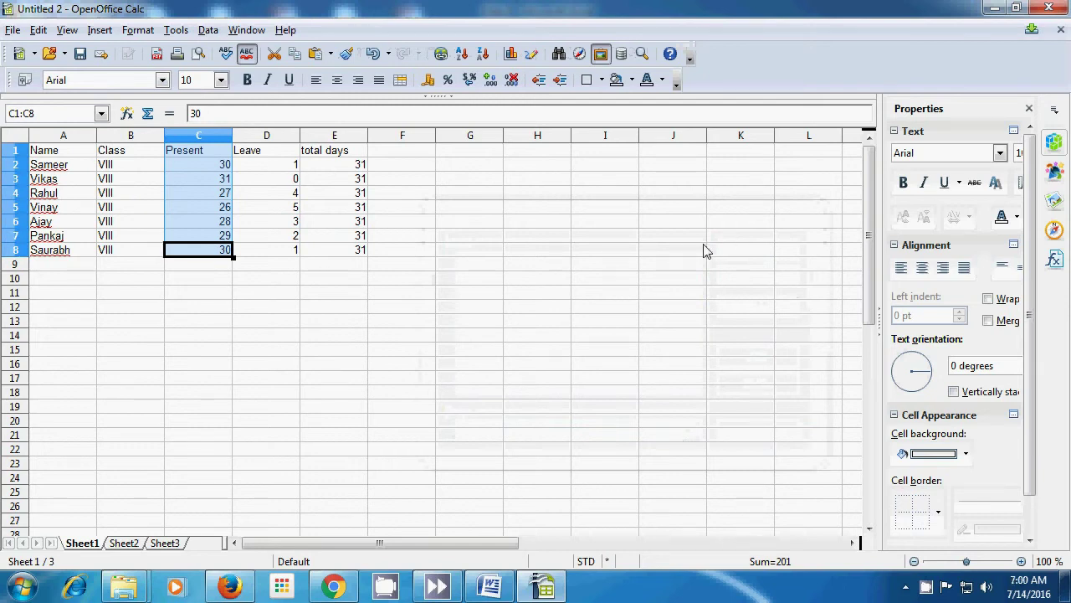
Define a database range named 'Leave' covering D1:D8.
drag(270, 151, 268, 253)
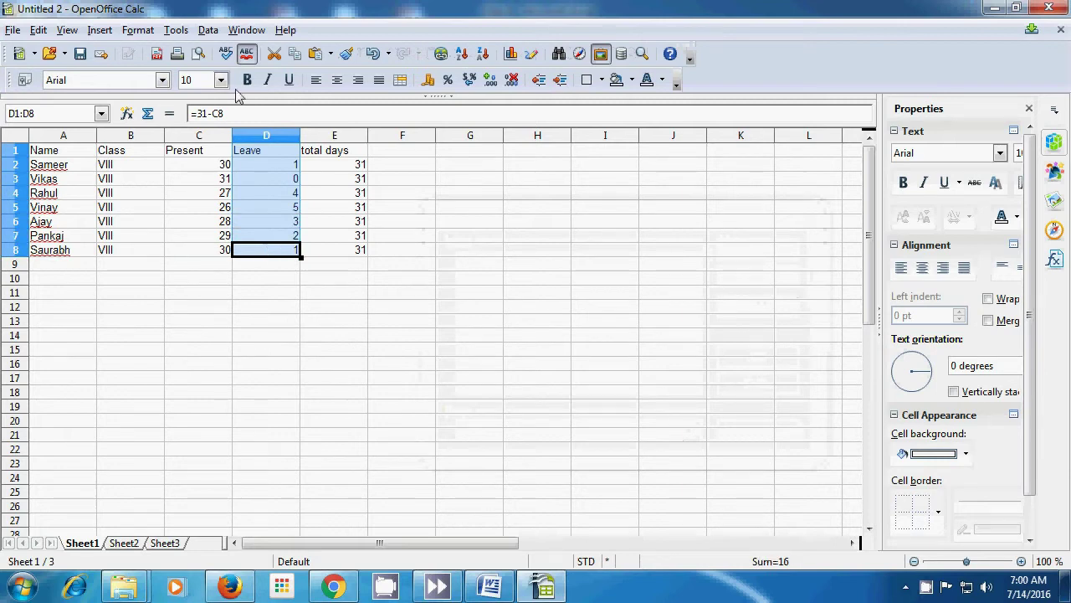
click(210, 31)
click(232, 56)
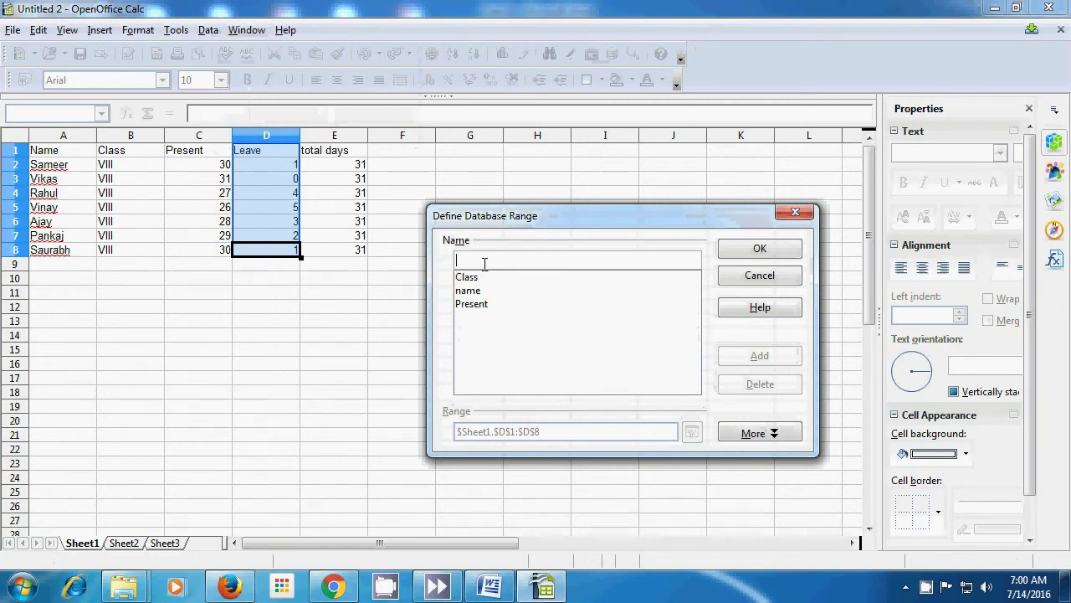
text(Leave)
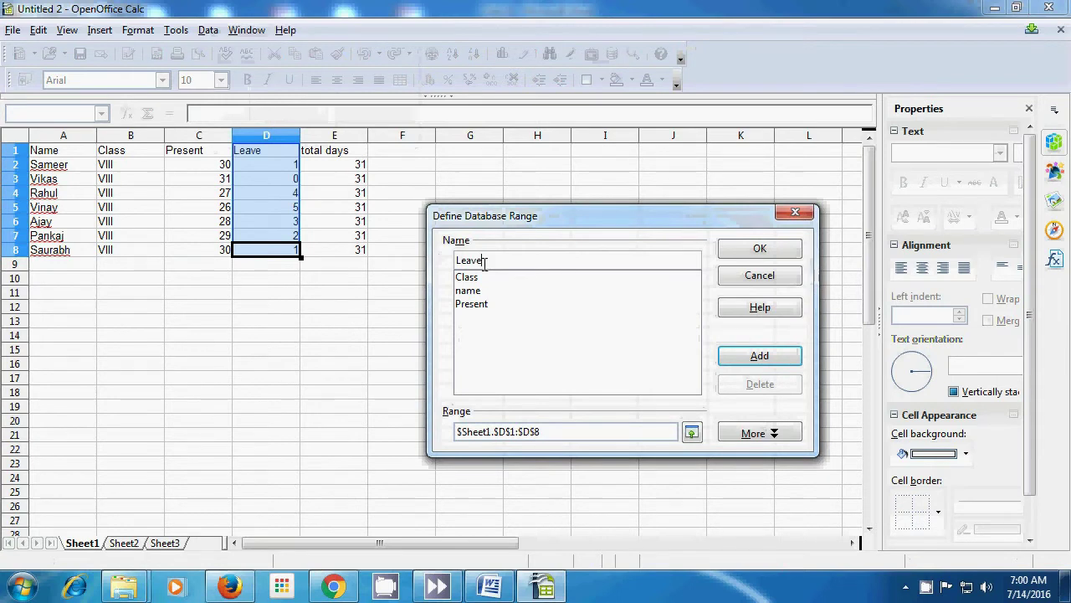
click(741, 365)
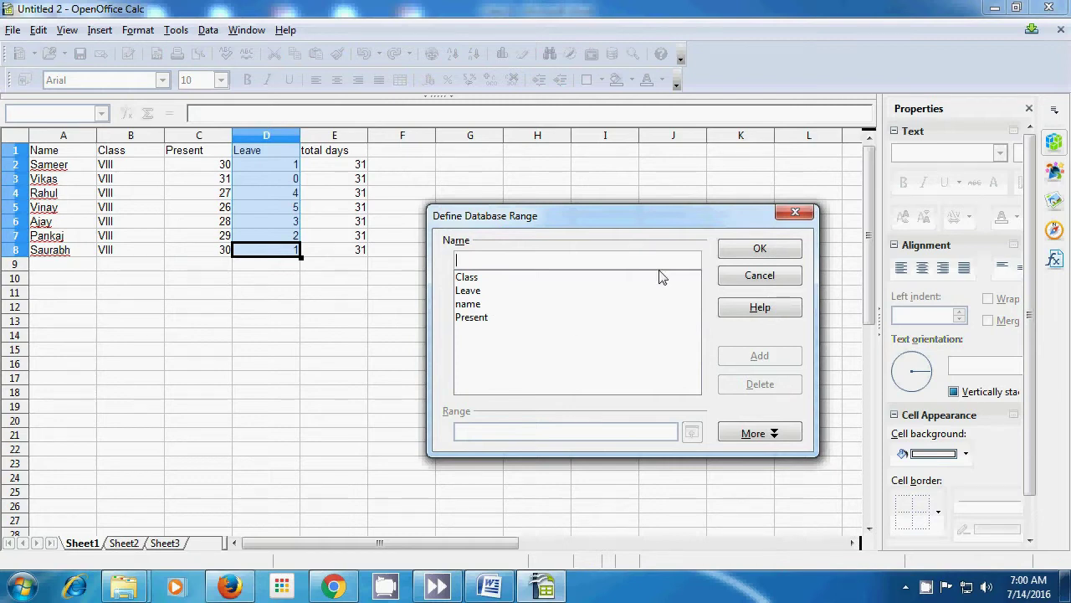
click(747, 254)
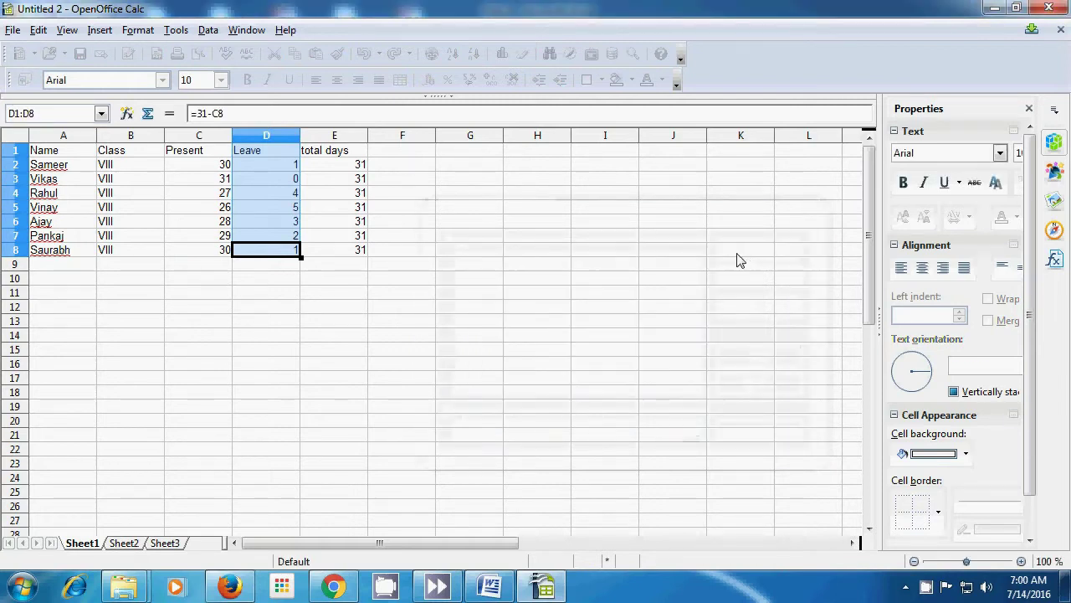
Define a database range named 'total' covering the total days cells E1:E8.
drag(344, 150, 339, 255)
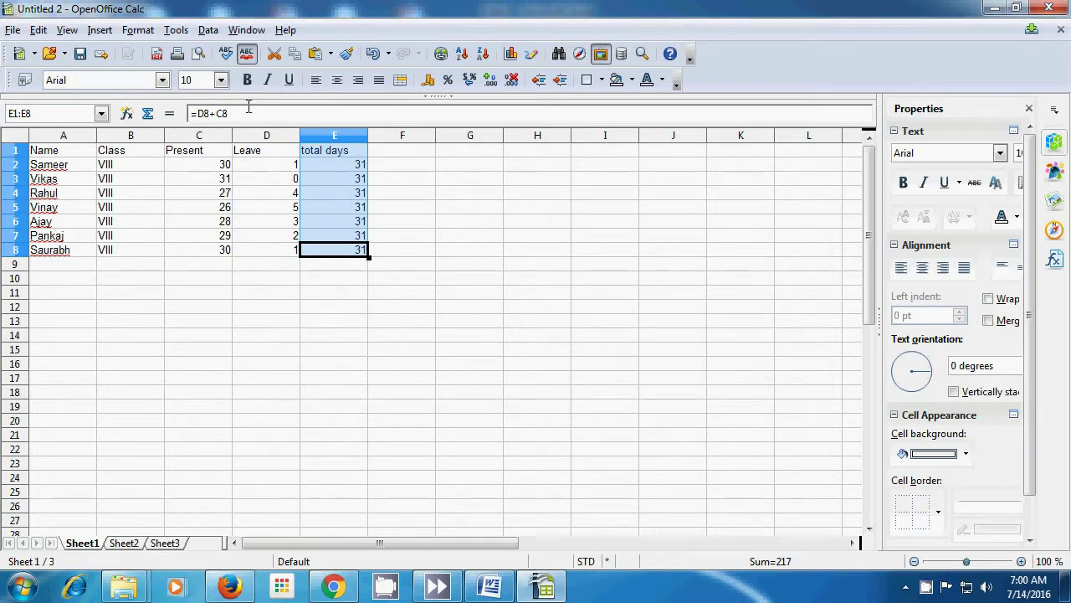
click(208, 31)
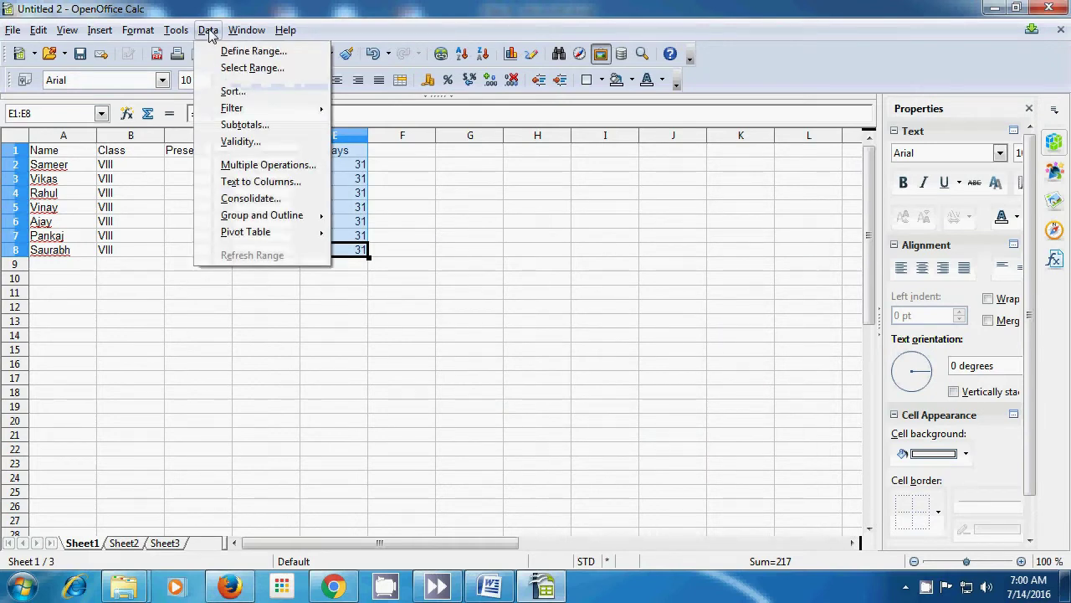
click(226, 52)
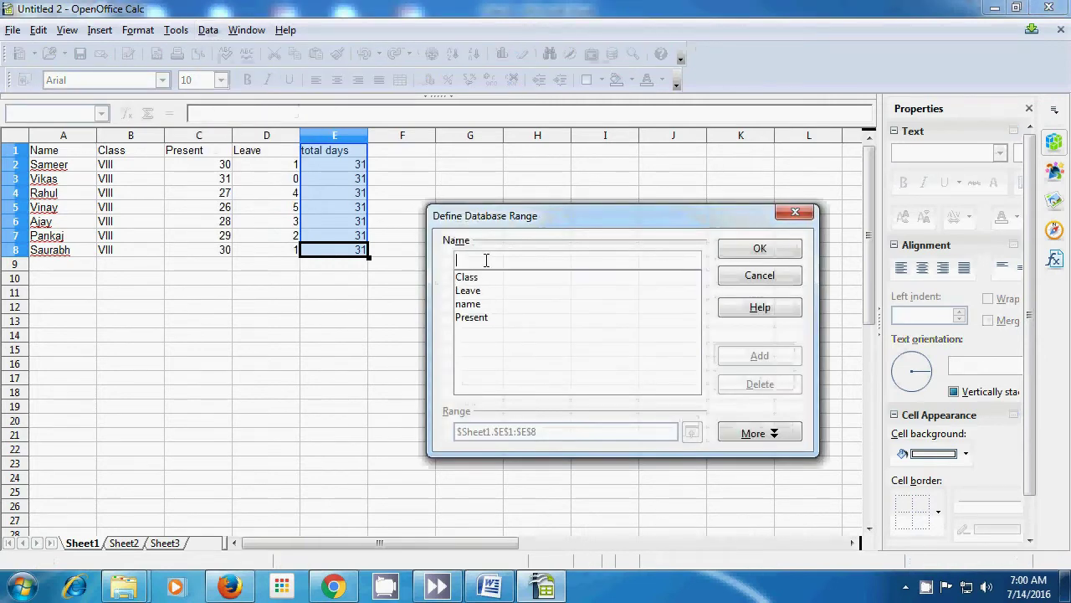
text(t)
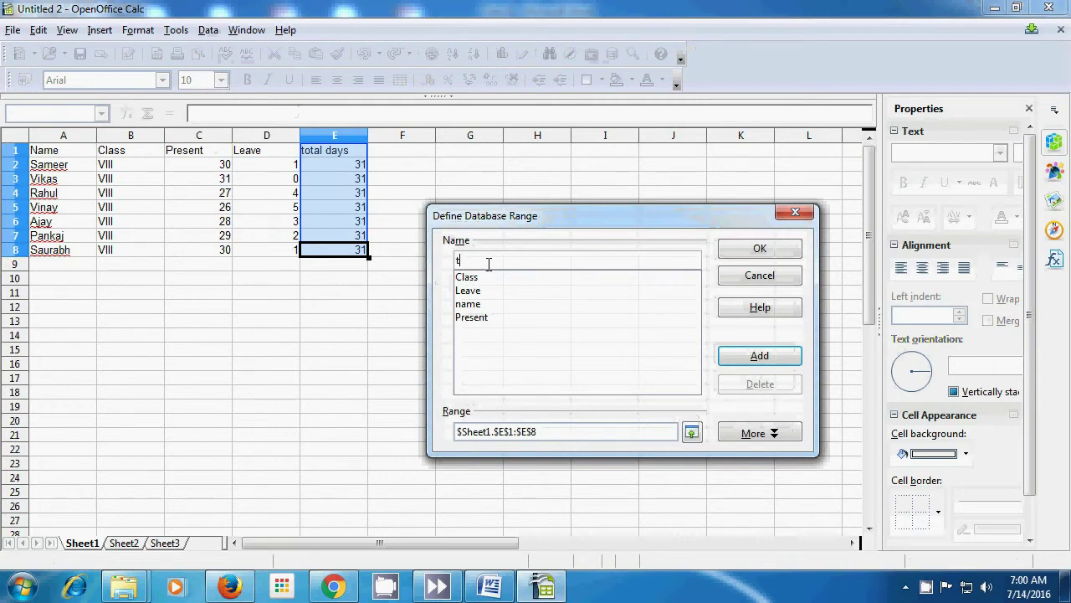
text(otal)
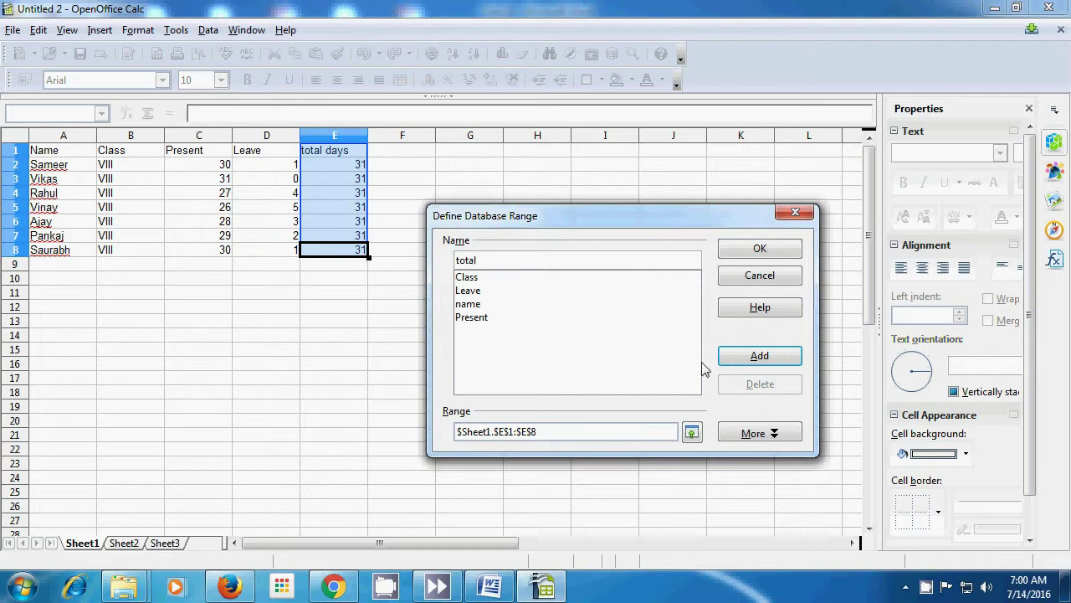
click(728, 360)
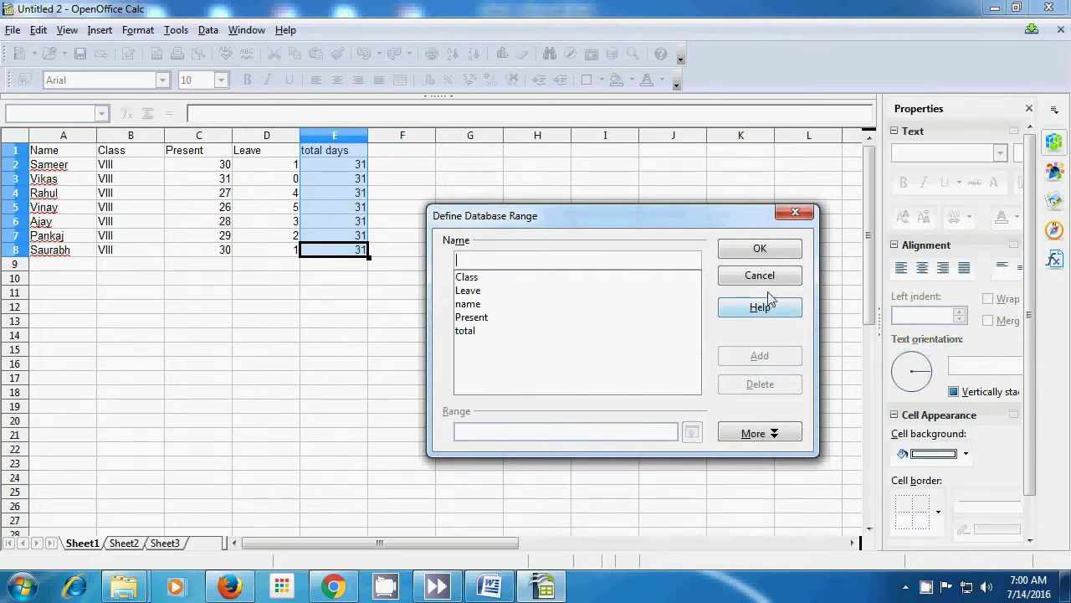
click(775, 251)
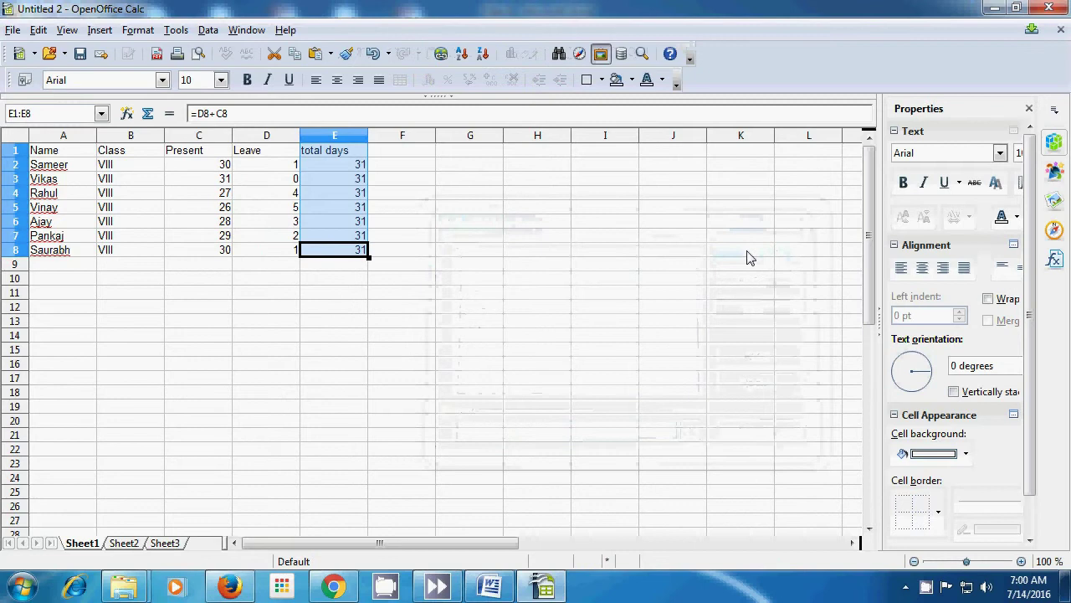
click(480, 266)
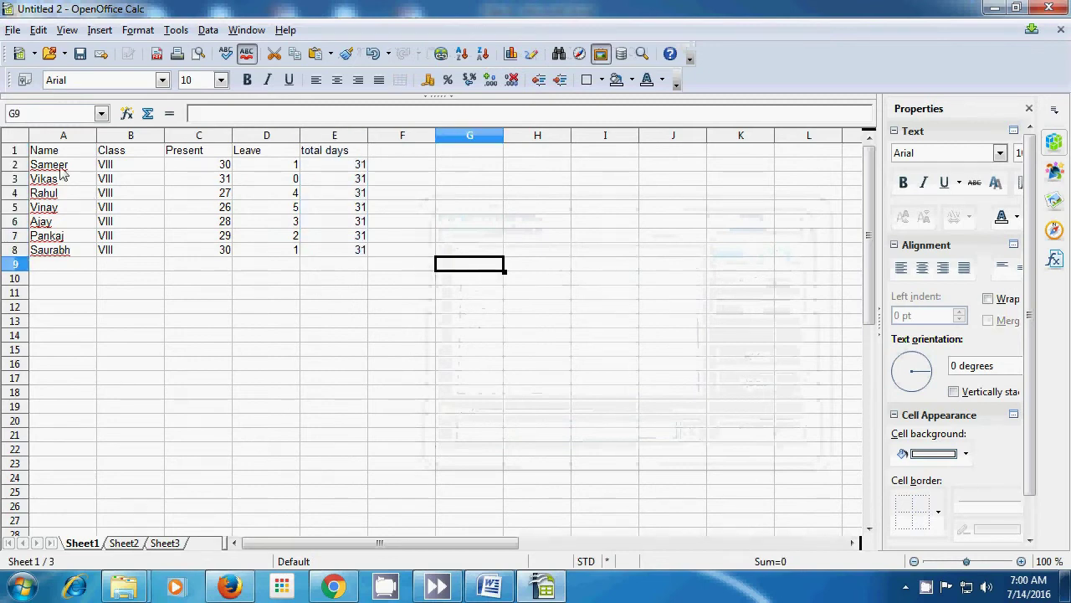
Define a database range named 'all' covering the whole table A1:E8.
drag(52, 152, 343, 255)
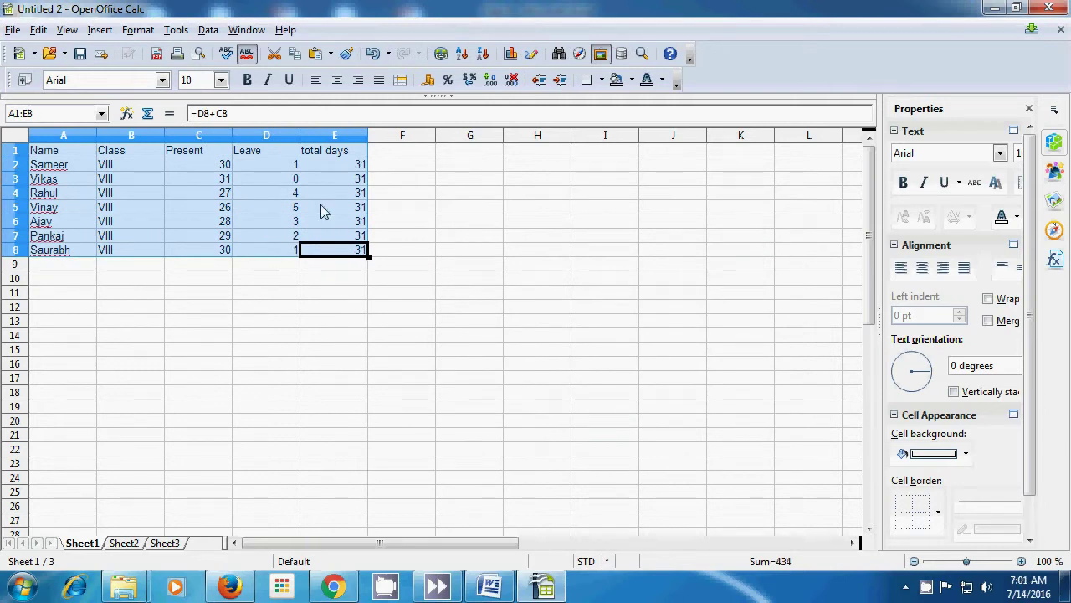
click(209, 30)
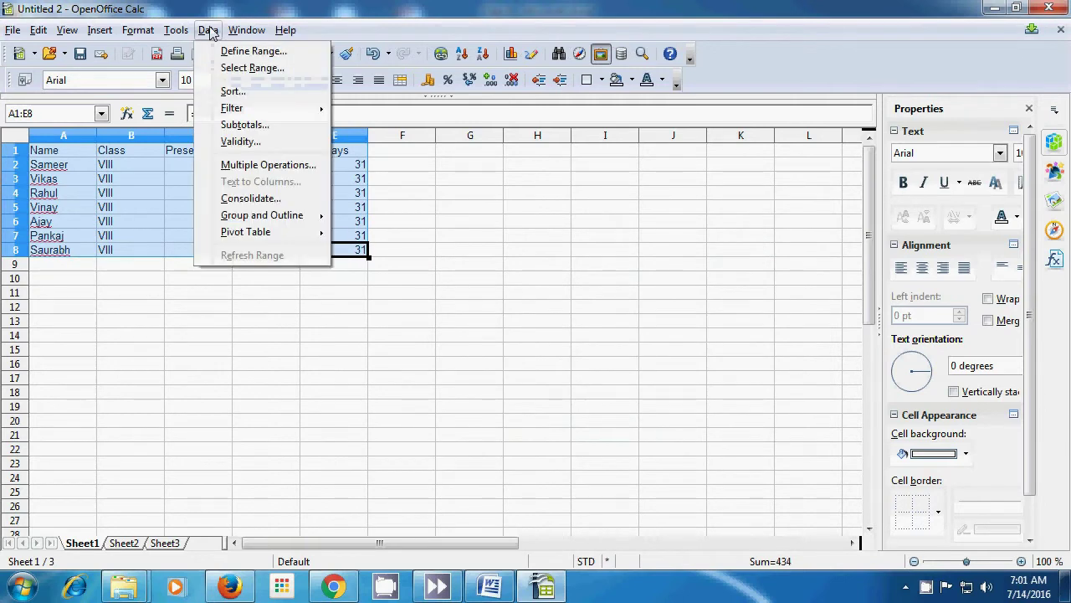
click(239, 52)
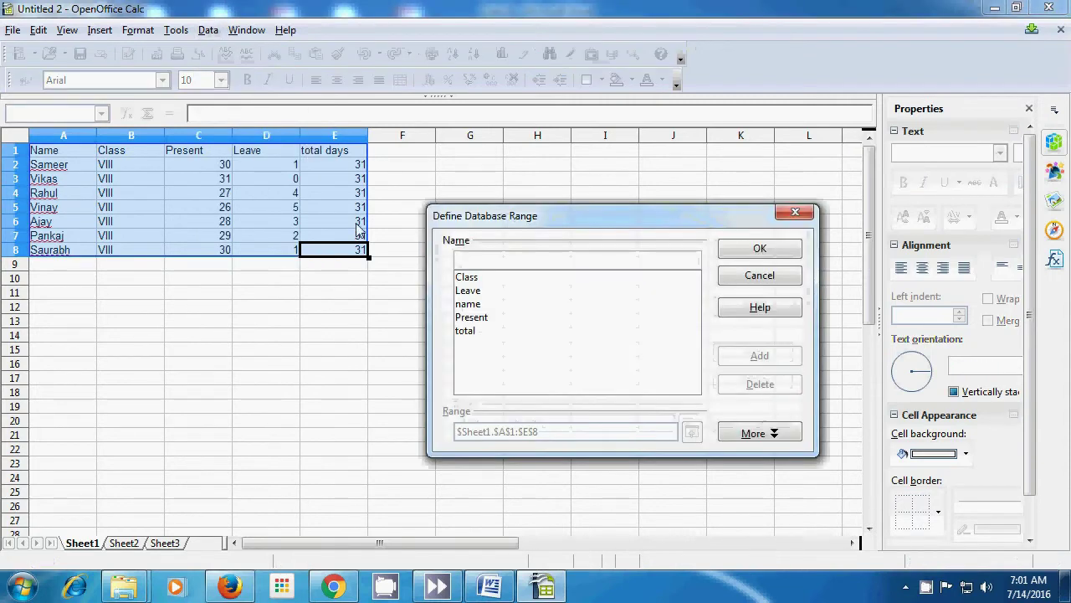
text(all)
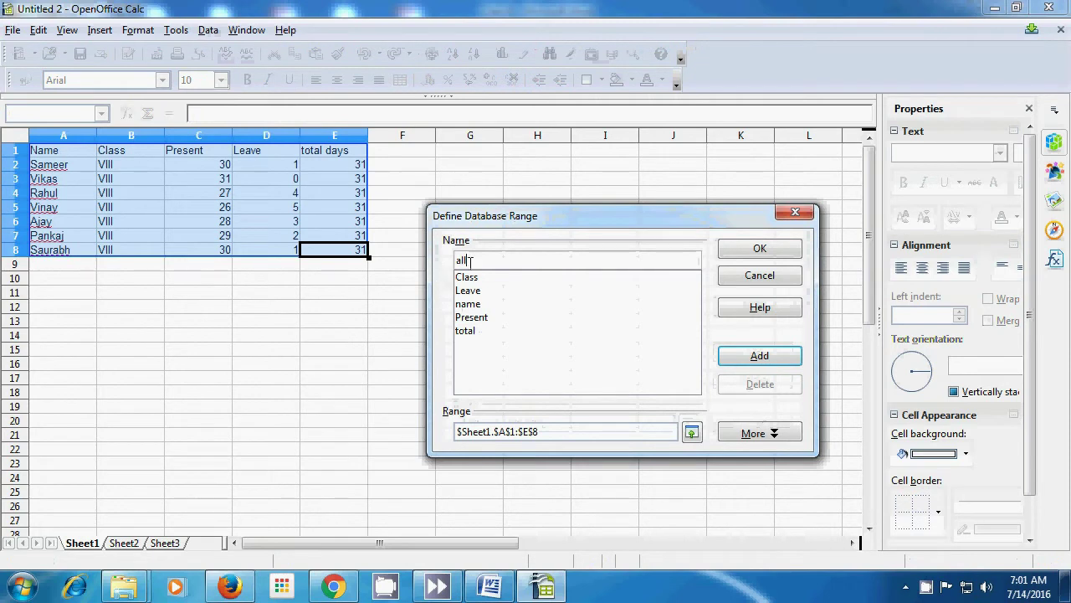
click(730, 358)
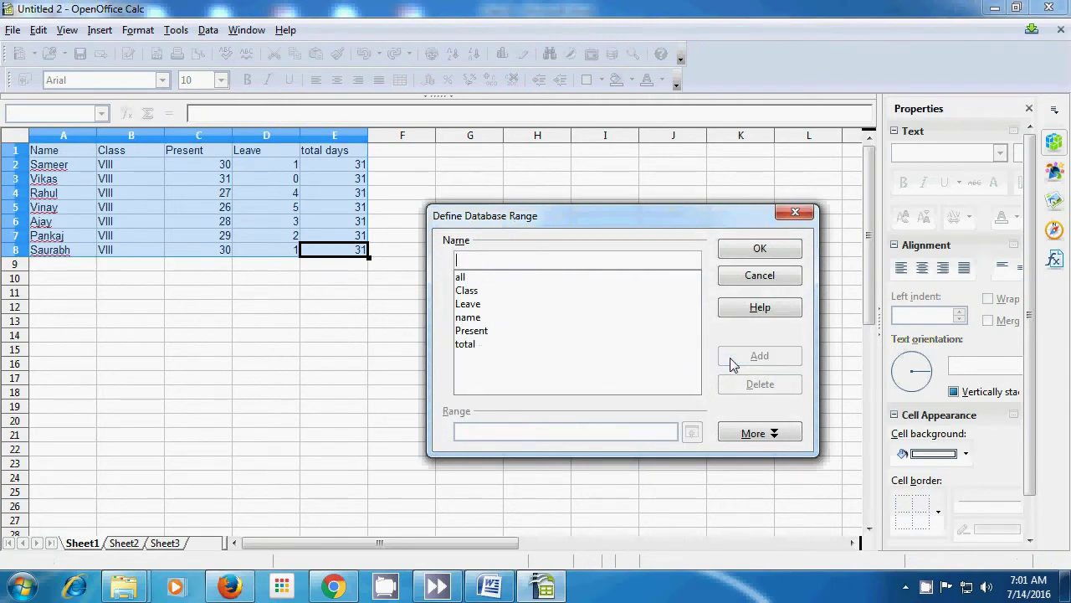
click(758, 251)
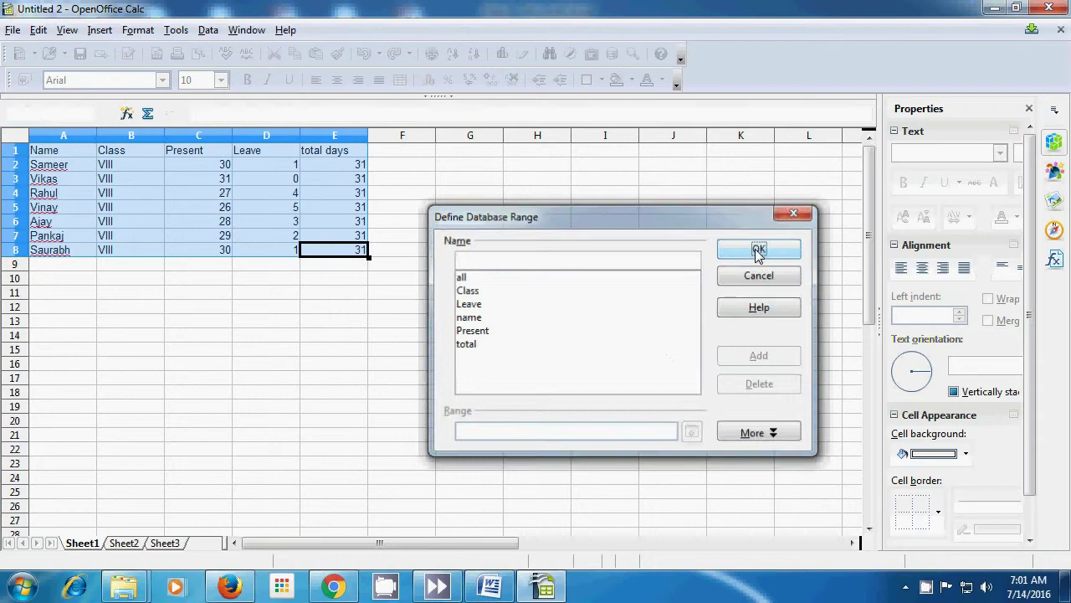
click(187, 312)
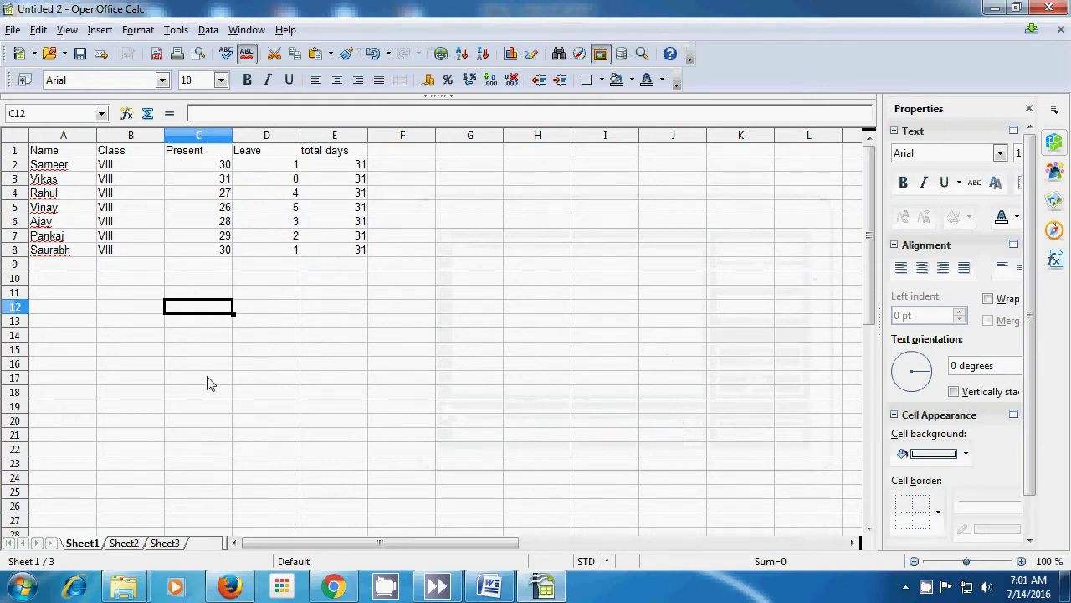
Select the 'name' database range, highlighting A1:A8.
click(205, 34)
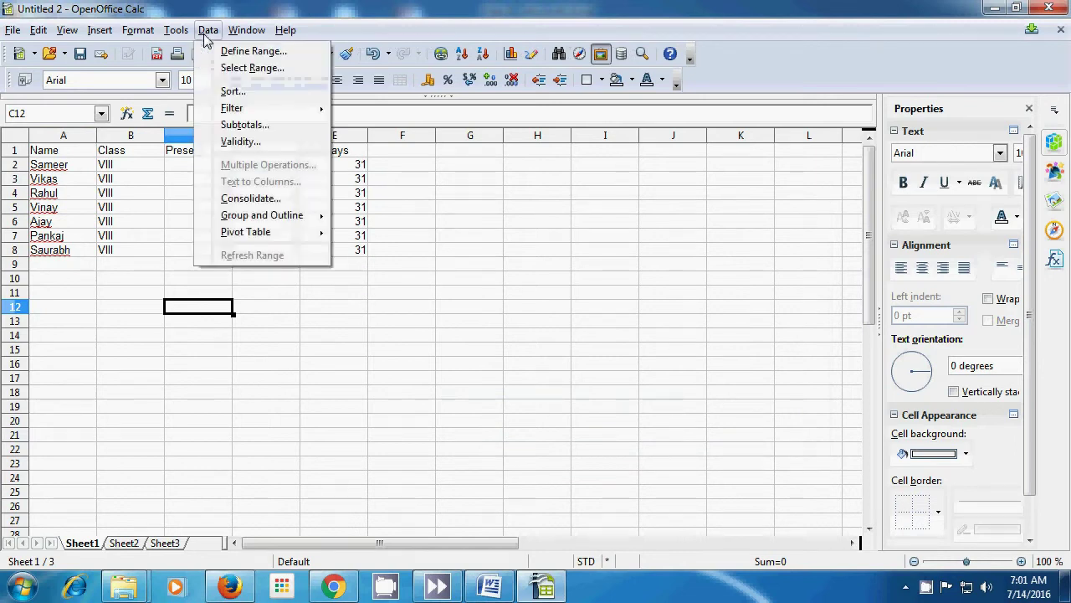
click(232, 70)
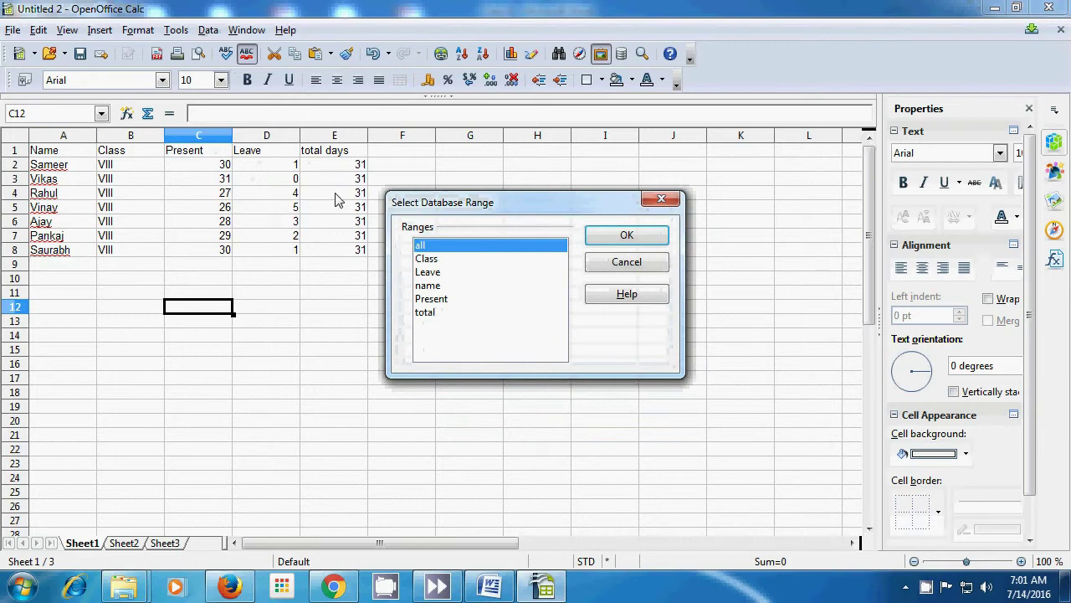
click(425, 287)
click(605, 236)
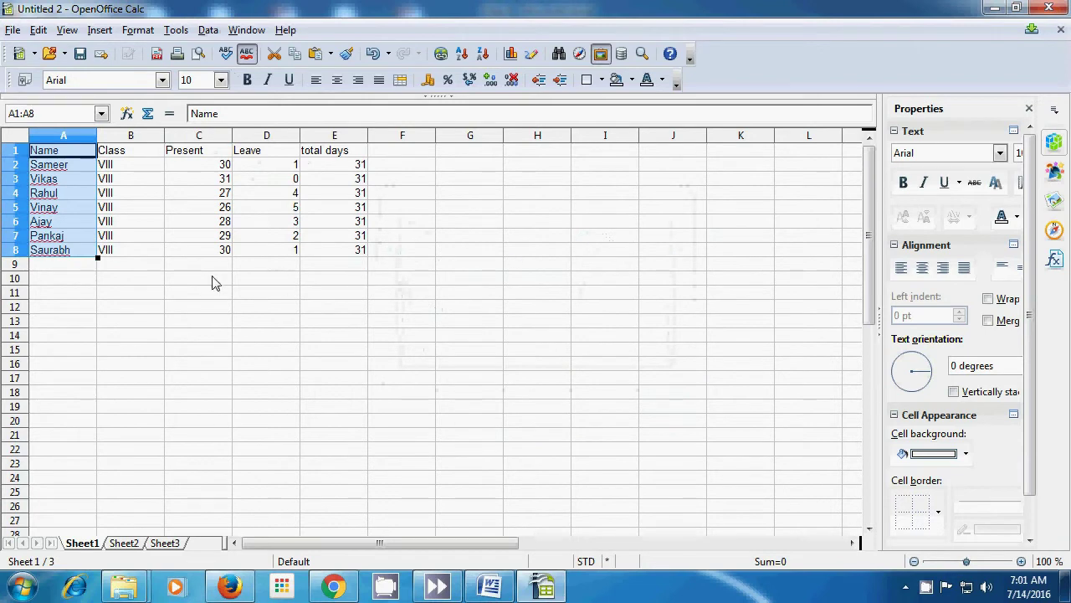
click(60, 293)
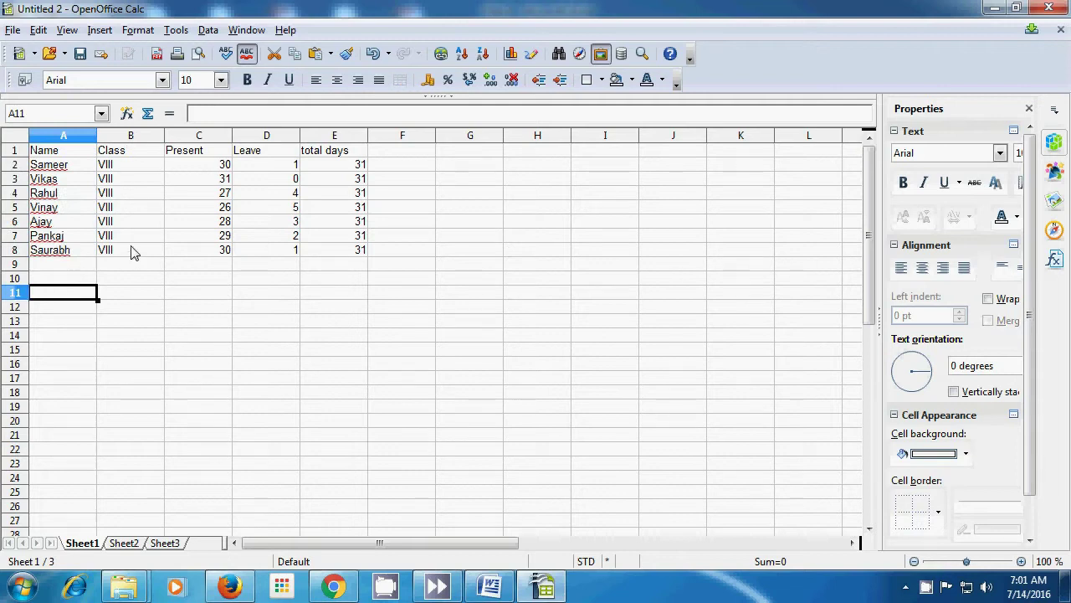
Select the 'Class' database range, highlighting column B.
click(209, 32)
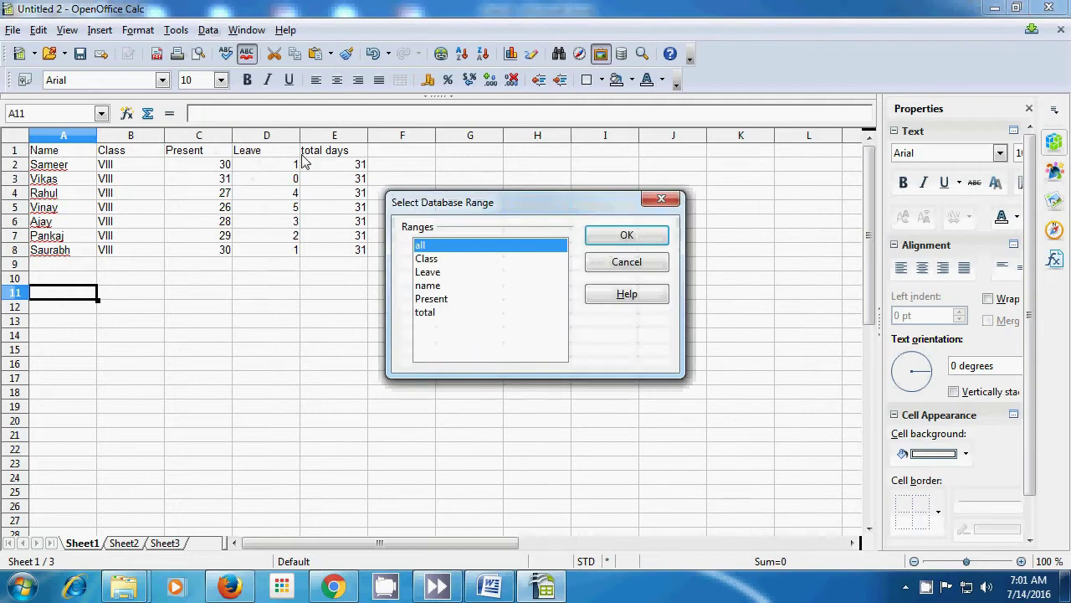
click(417, 261)
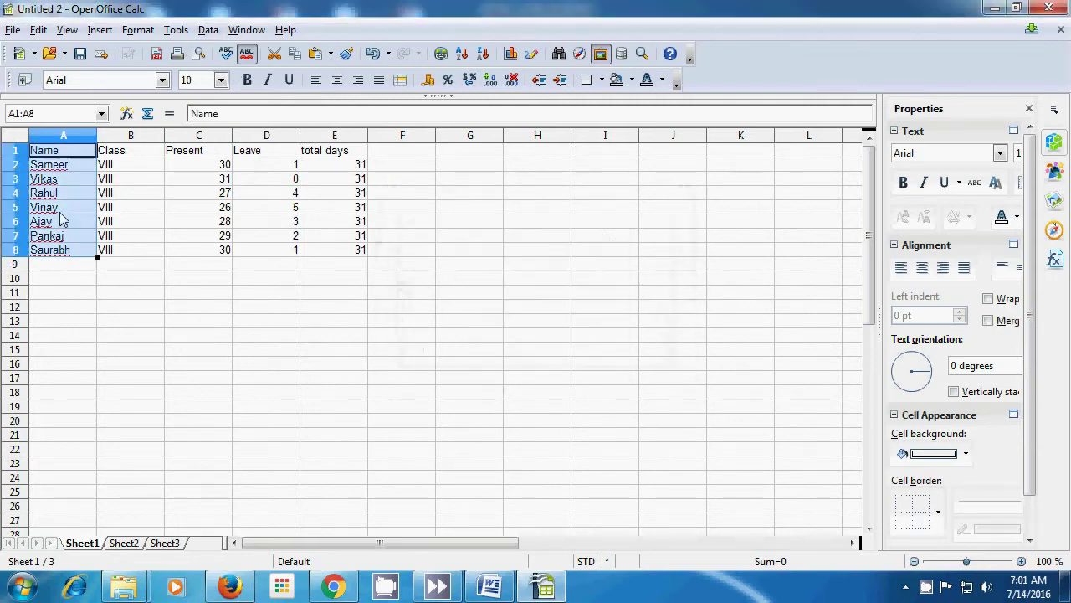
click(637, 241)
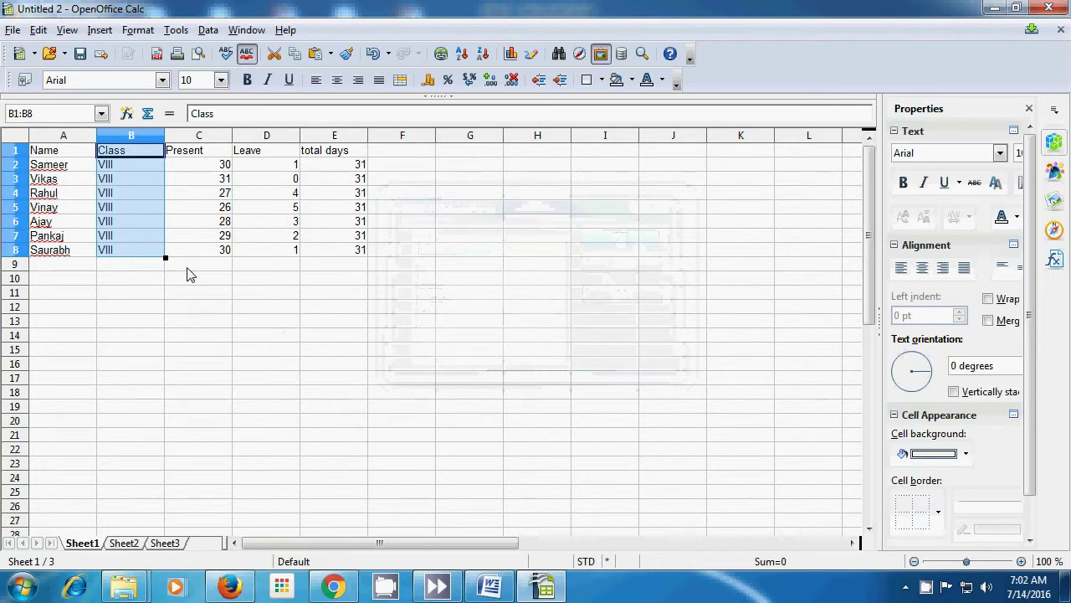
click(209, 284)
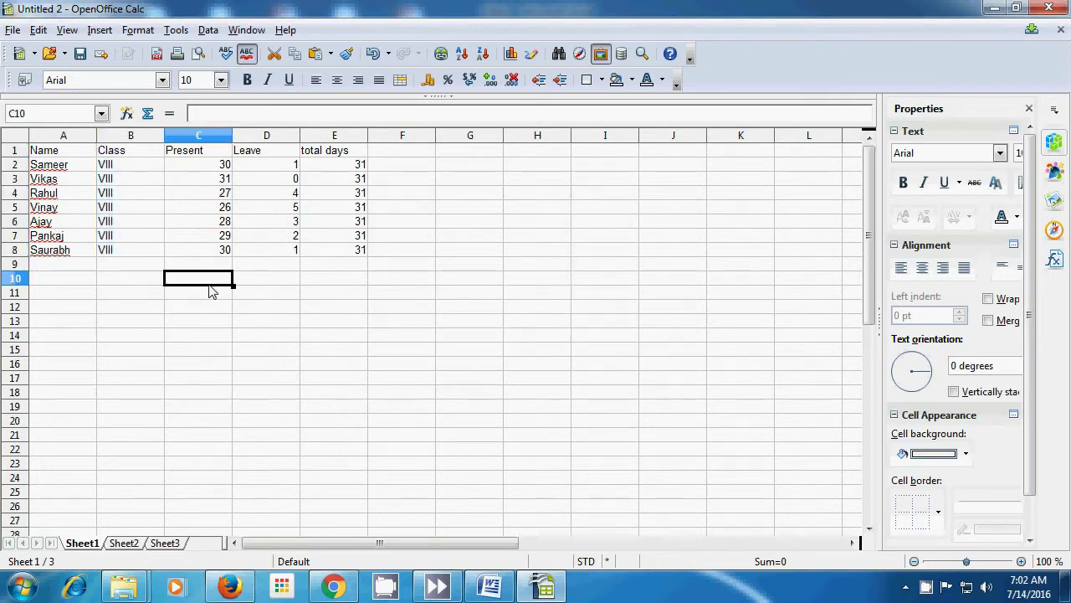
Select the 'Leave' database range, highlighting D1:D8.
click(208, 31)
click(242, 69)
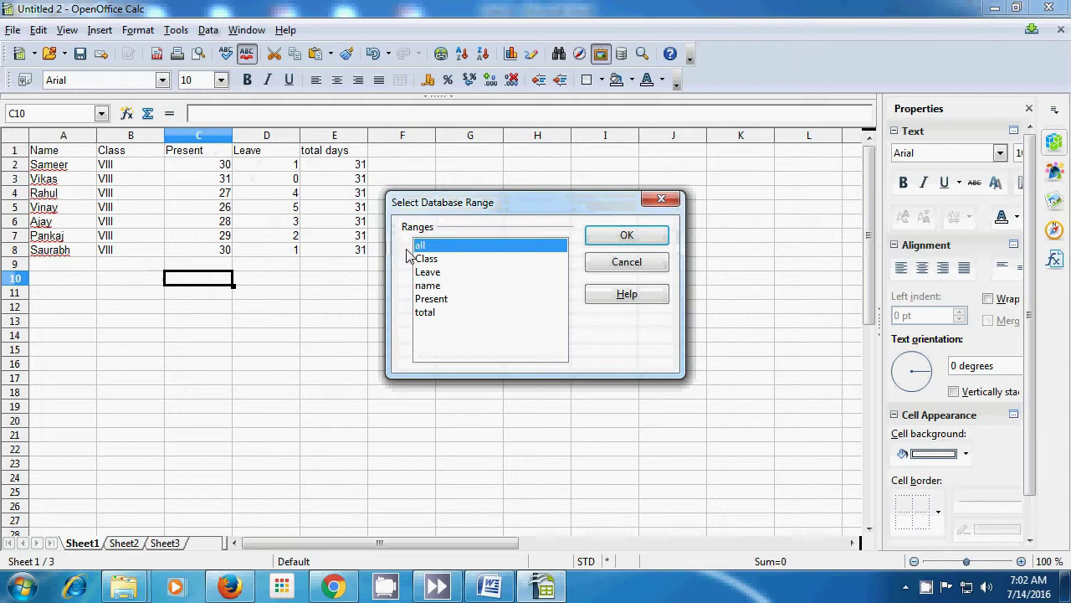
click(426, 274)
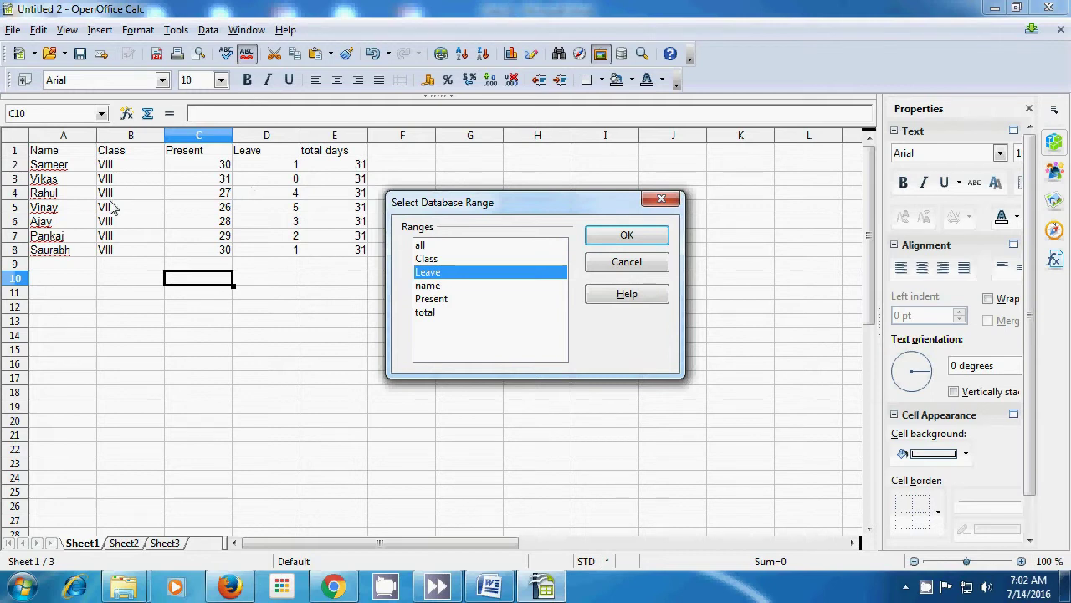
click(625, 238)
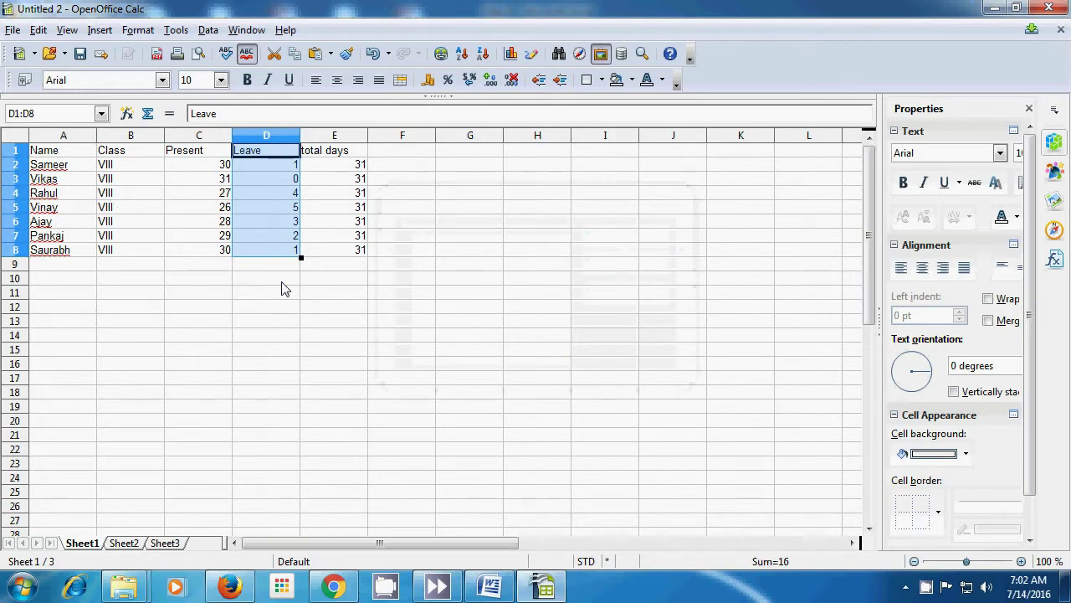
click(282, 283)
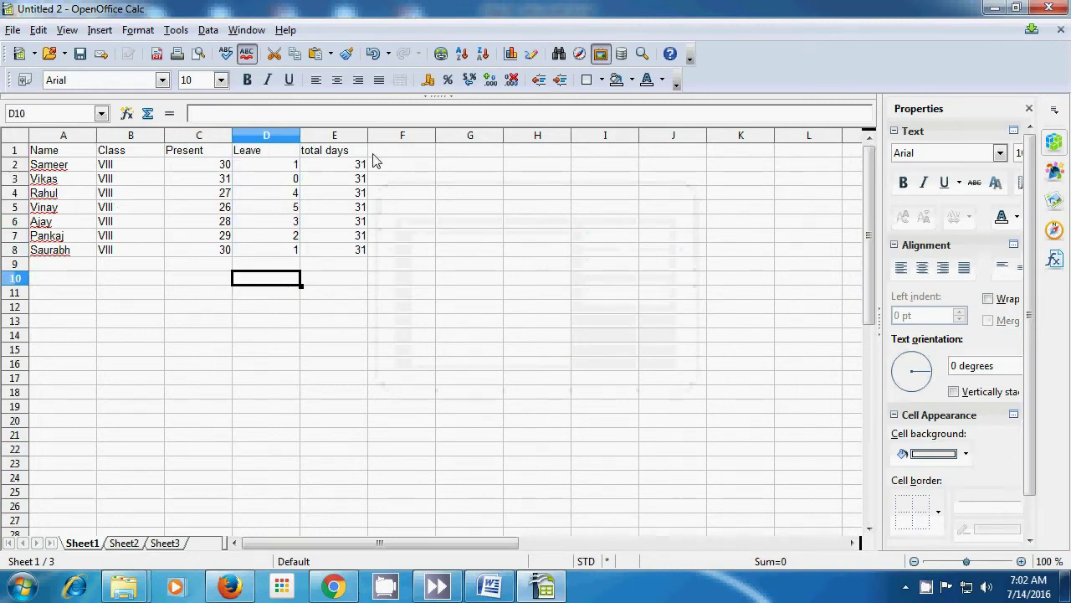
Select the 'total' database range, highlighting E1:E8.
click(209, 31)
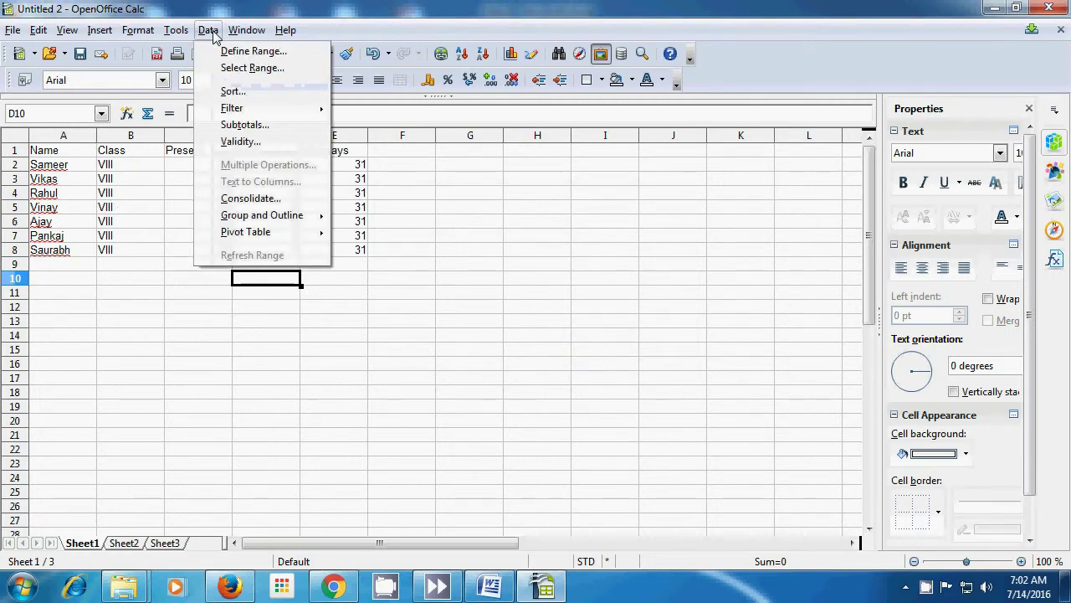
click(249, 69)
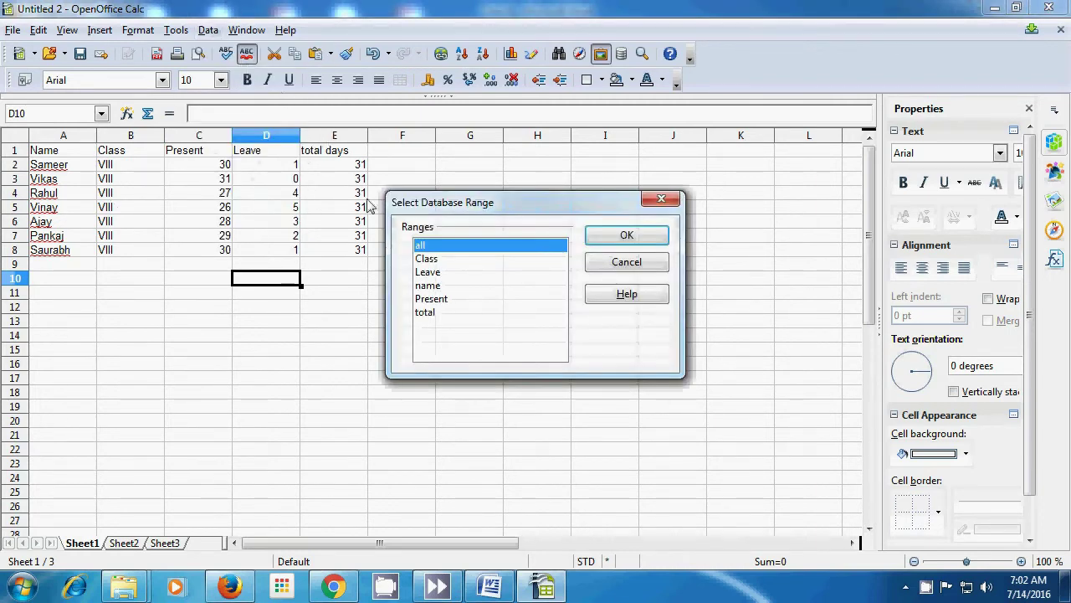
click(433, 314)
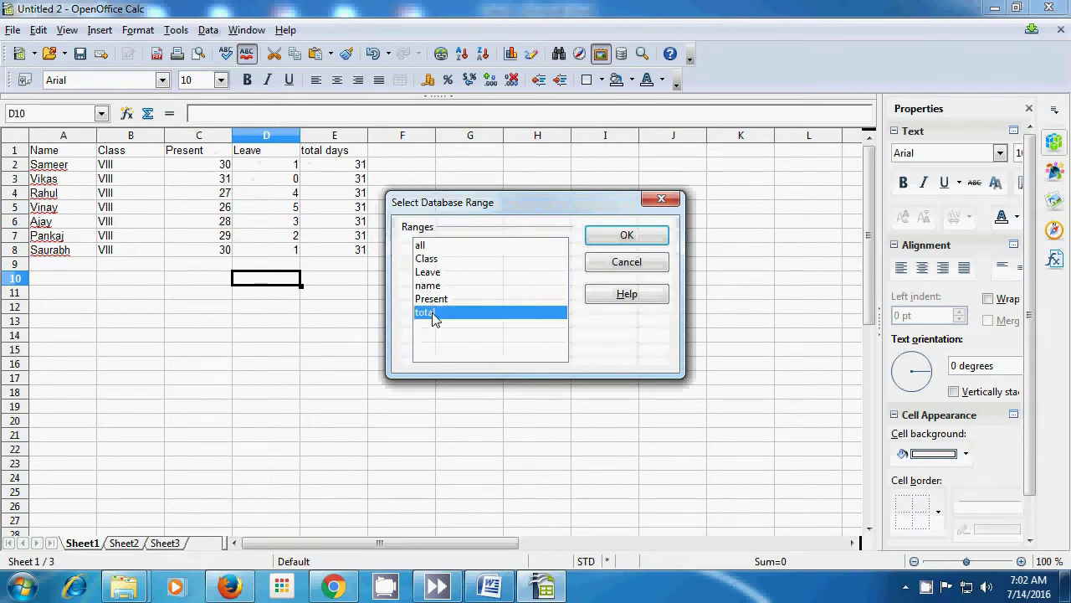
click(602, 236)
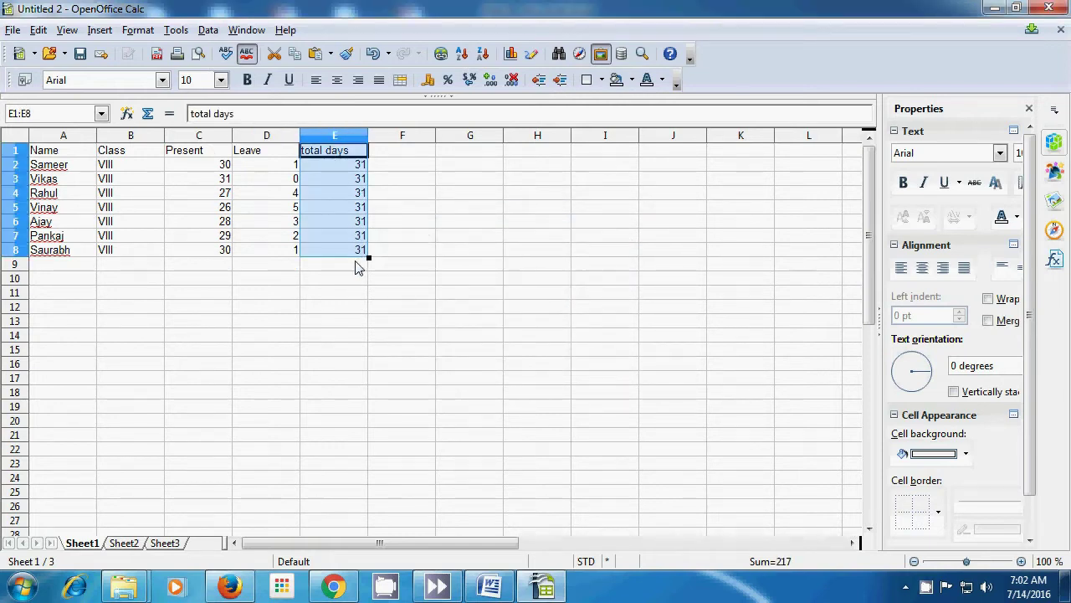
click(297, 312)
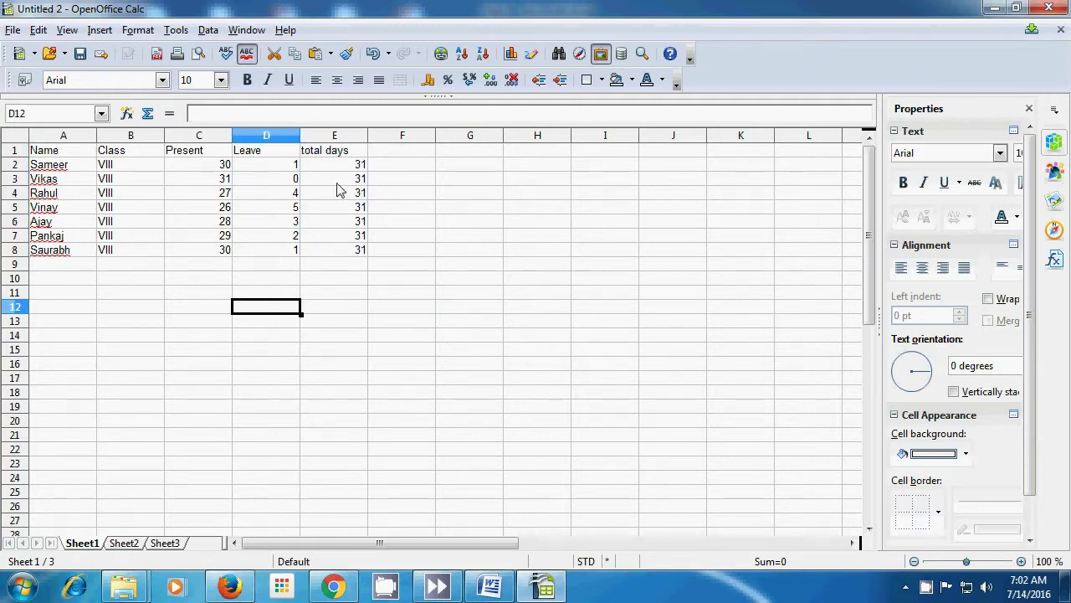
Select the 'all' database range, highlighting A1:E8.
click(208, 31)
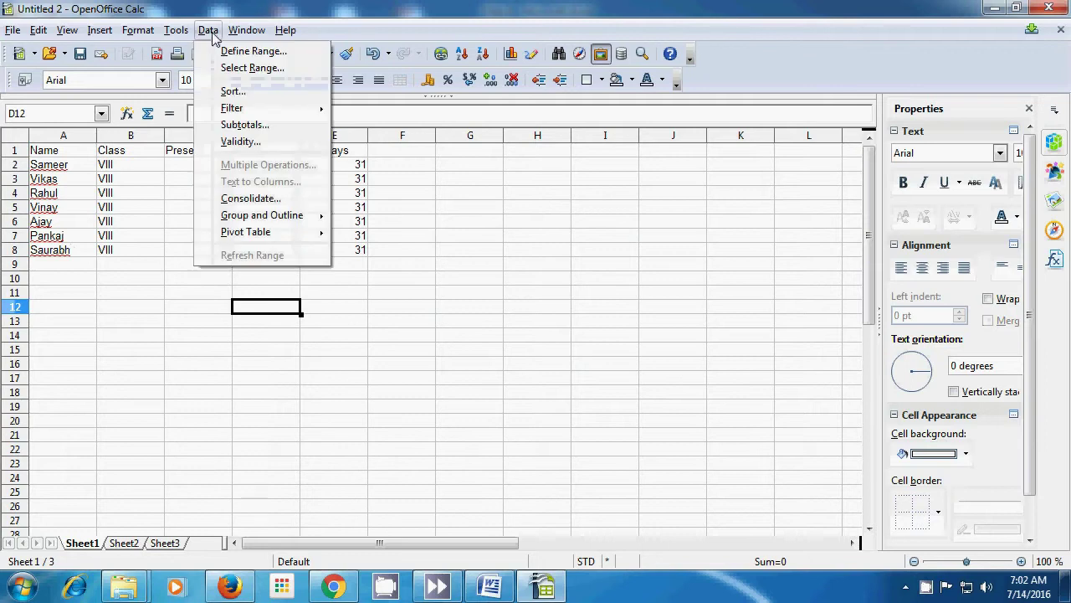
click(243, 69)
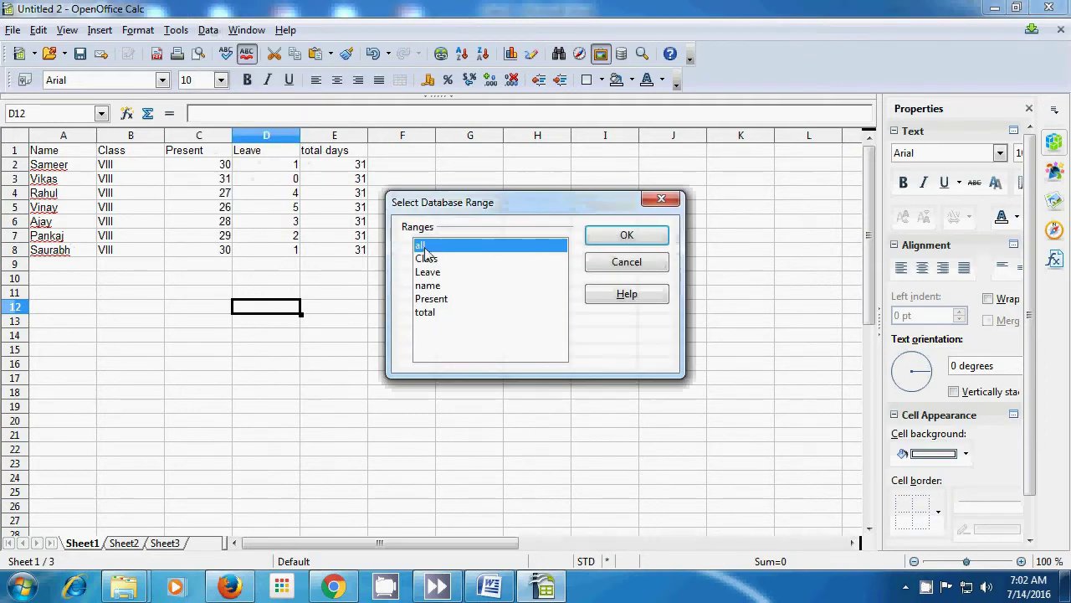
click(619, 235)
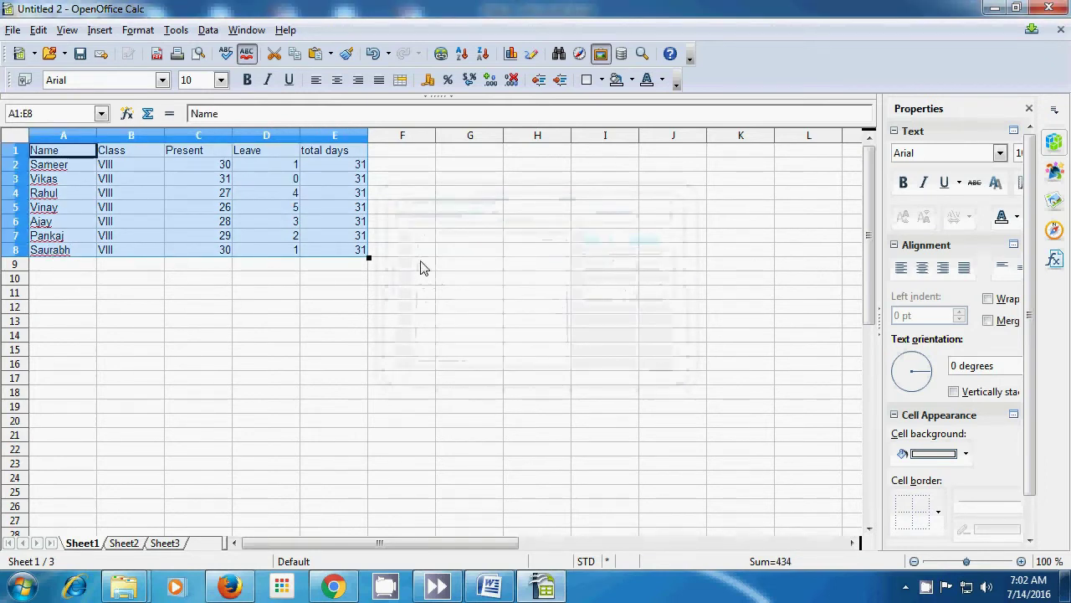
click(333, 478)
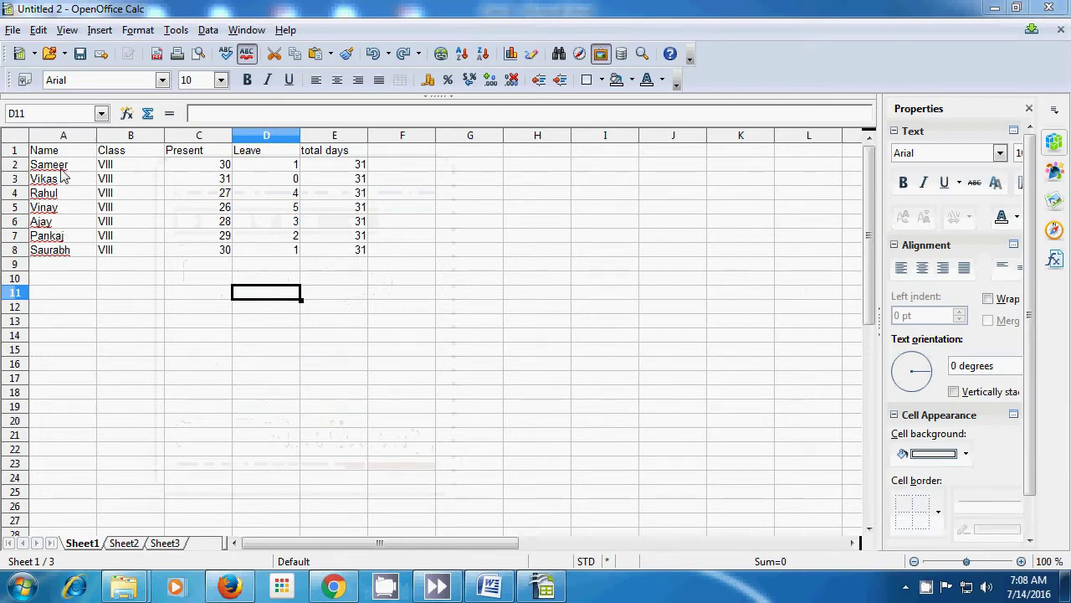
Sort only the names in A1:A8 ascending by Name, Ajay through Vinay.
drag(63, 152, 63, 251)
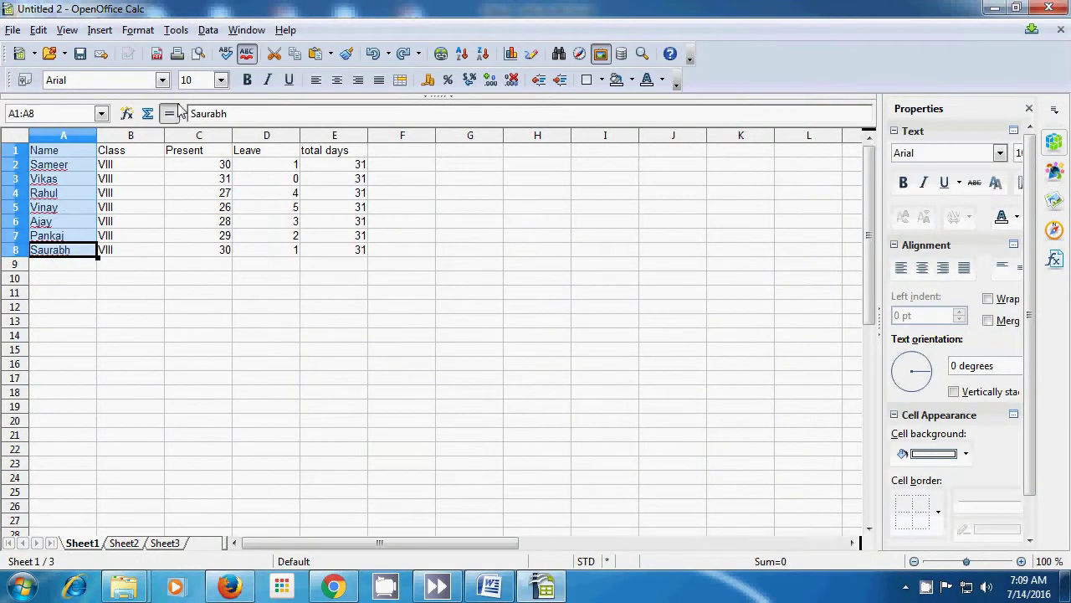
click(208, 30)
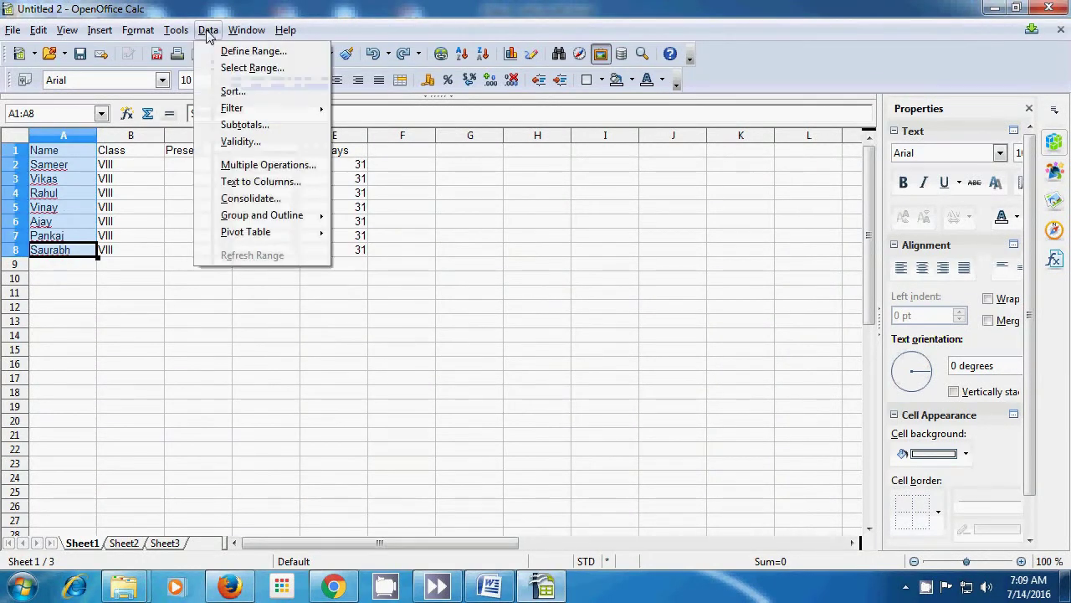
click(233, 92)
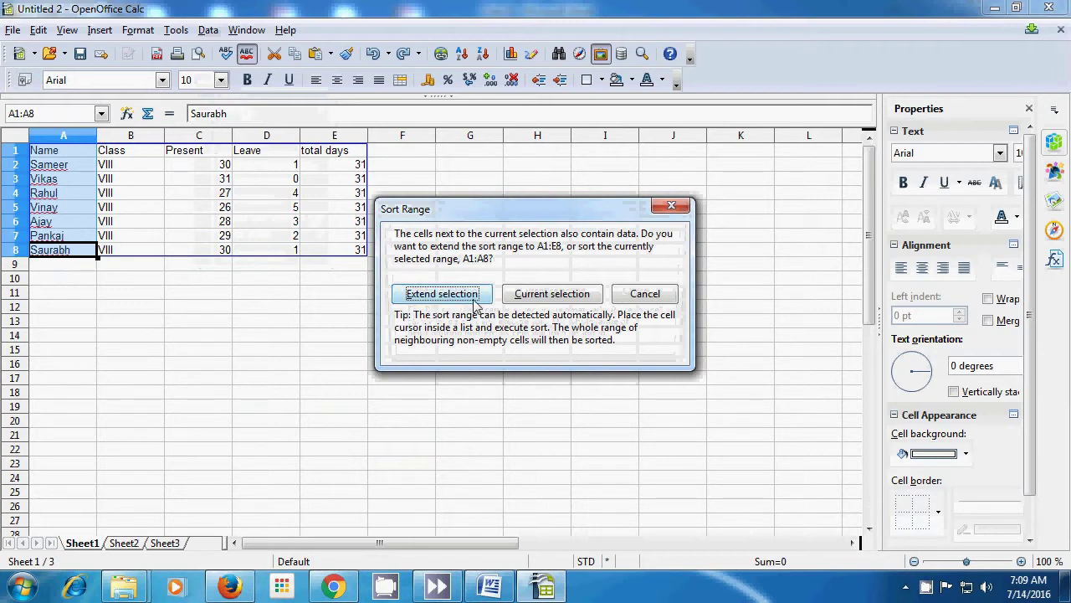
click(540, 303)
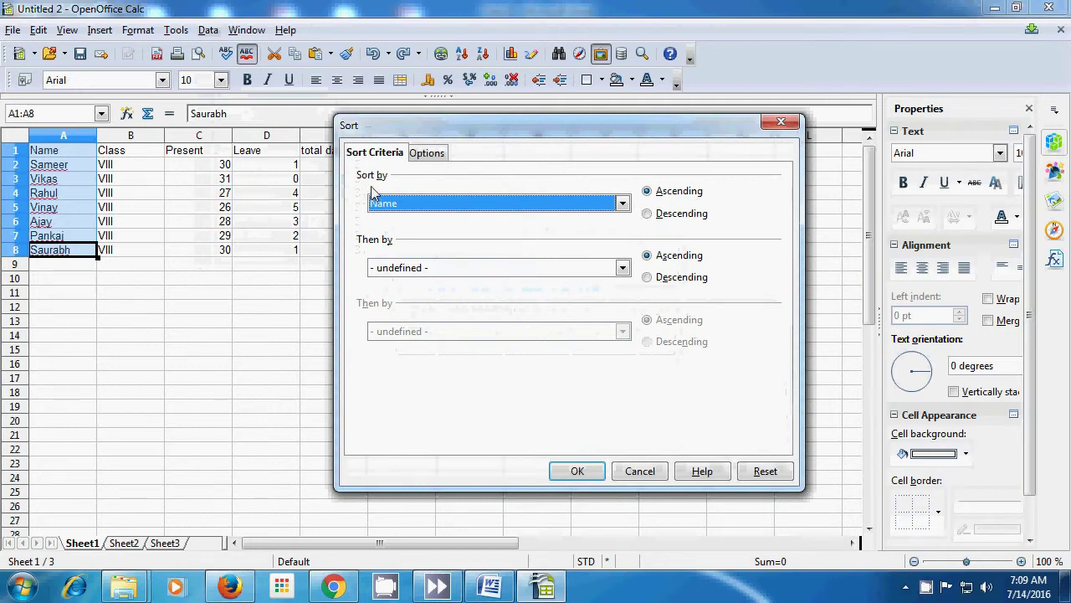
click(623, 203)
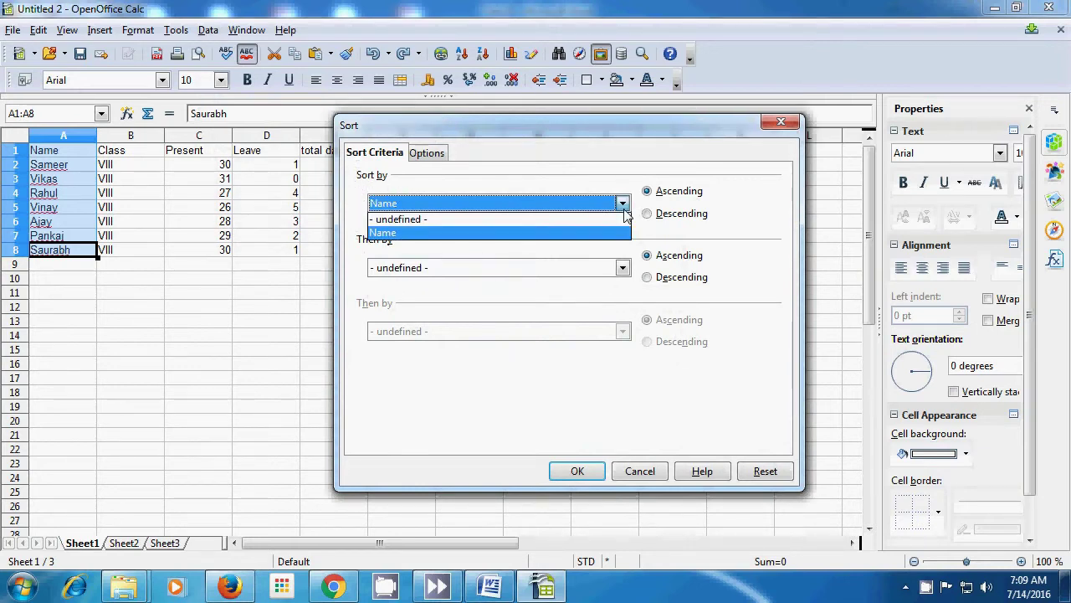
click(515, 236)
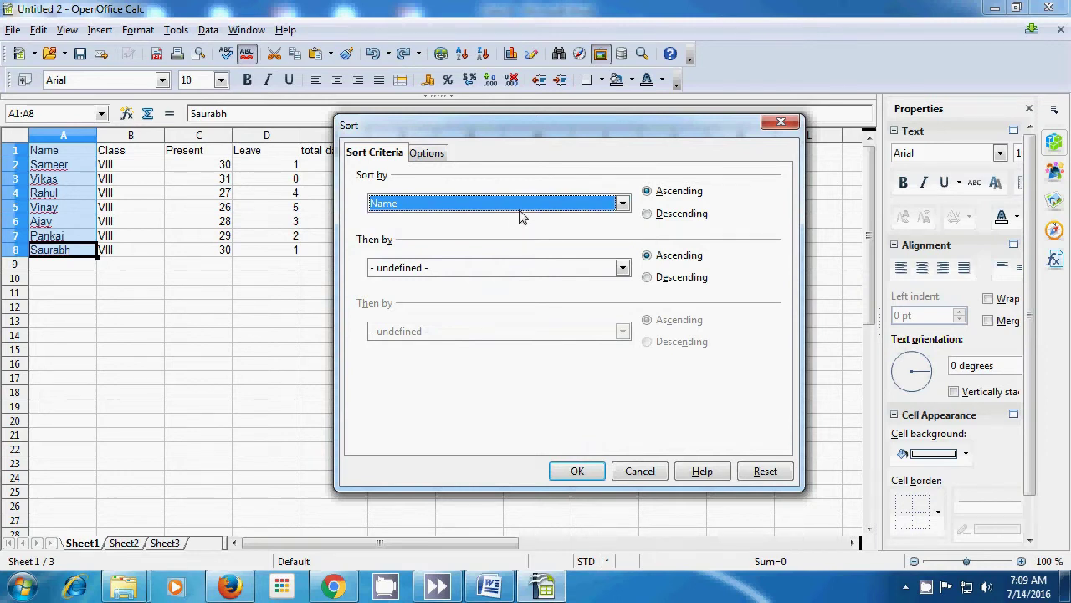
click(647, 214)
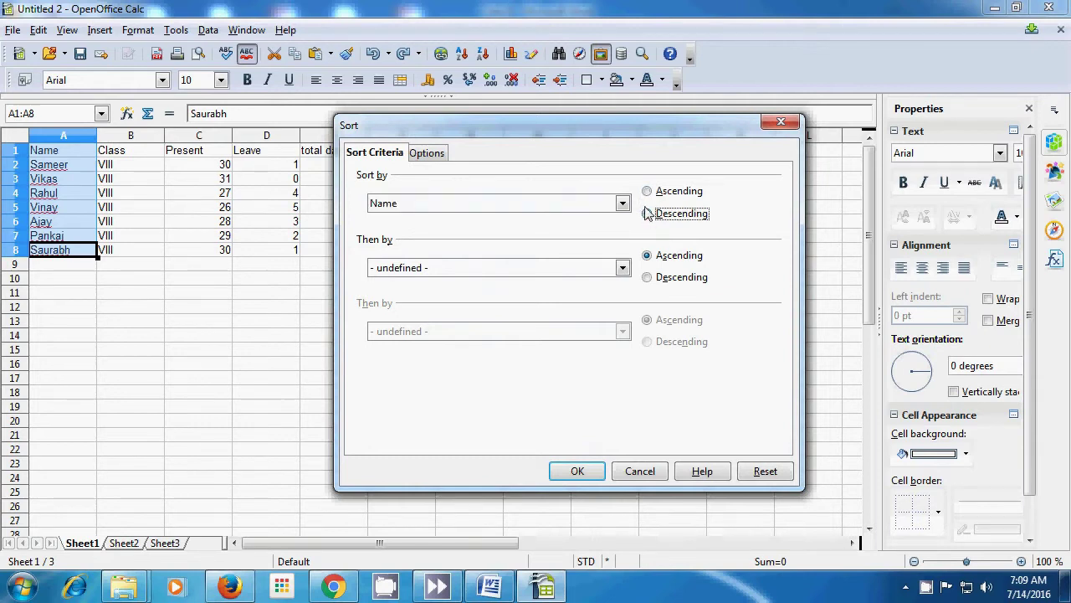
click(646, 192)
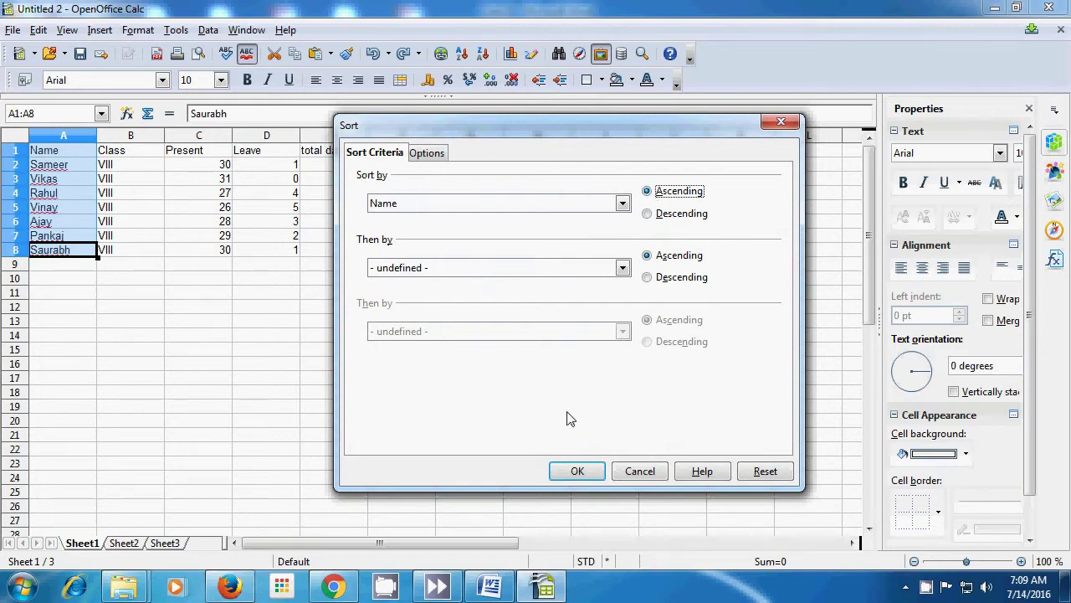
click(576, 472)
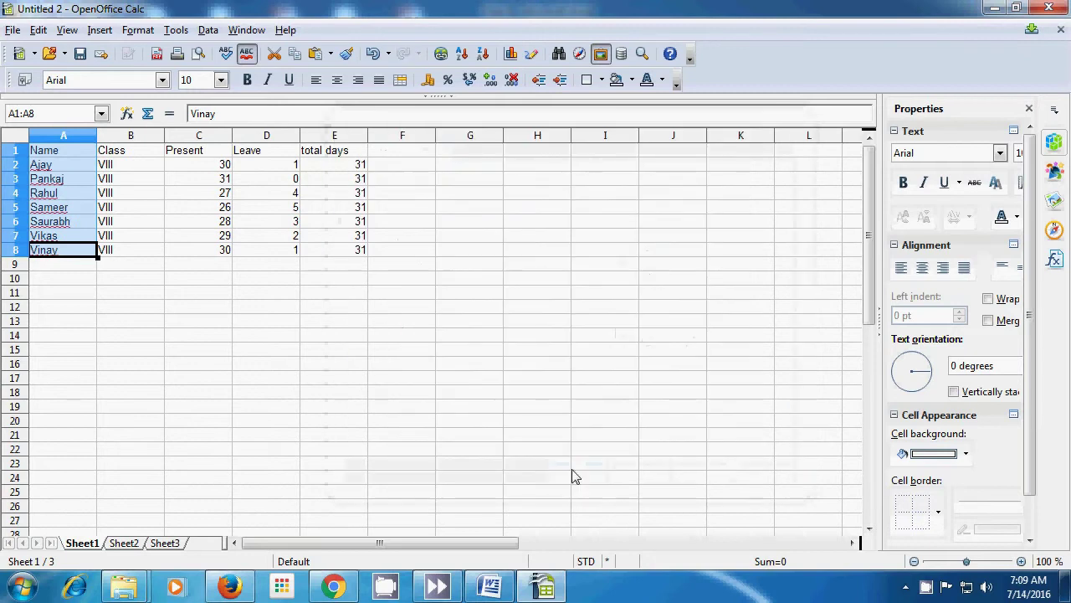
click(174, 306)
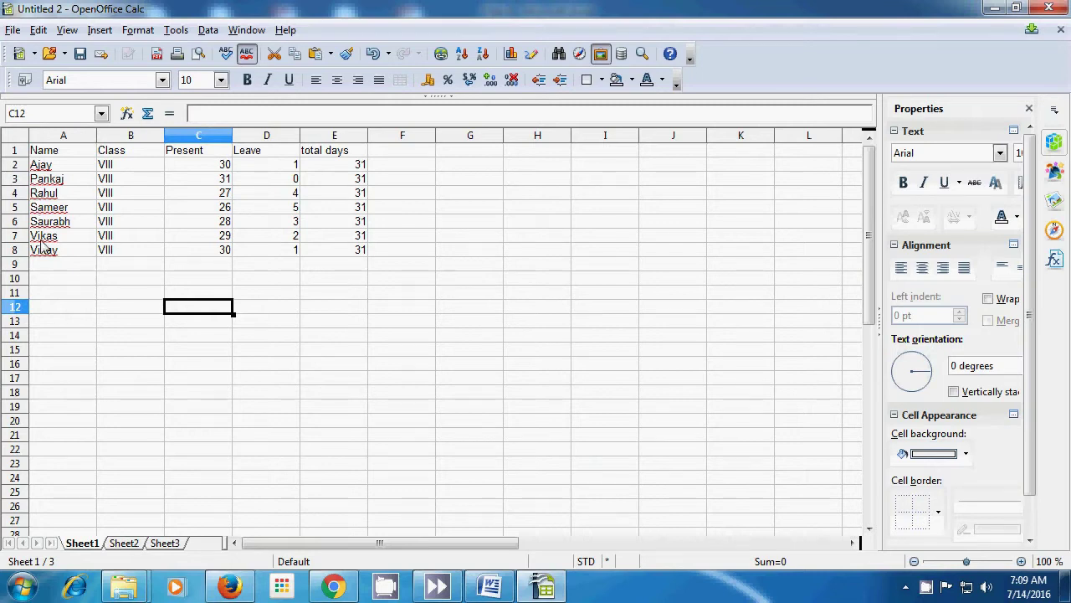
Sort only the selected names A1:A8 in descending order, Vinay down to Ajay.
click(53, 153)
drag(54, 154, 47, 252)
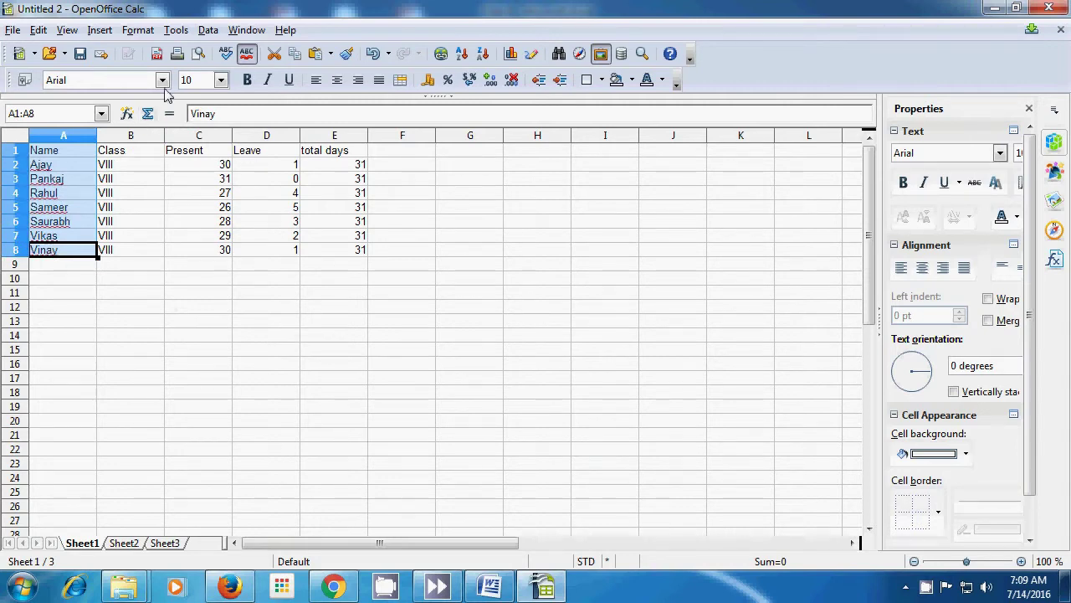
click(206, 34)
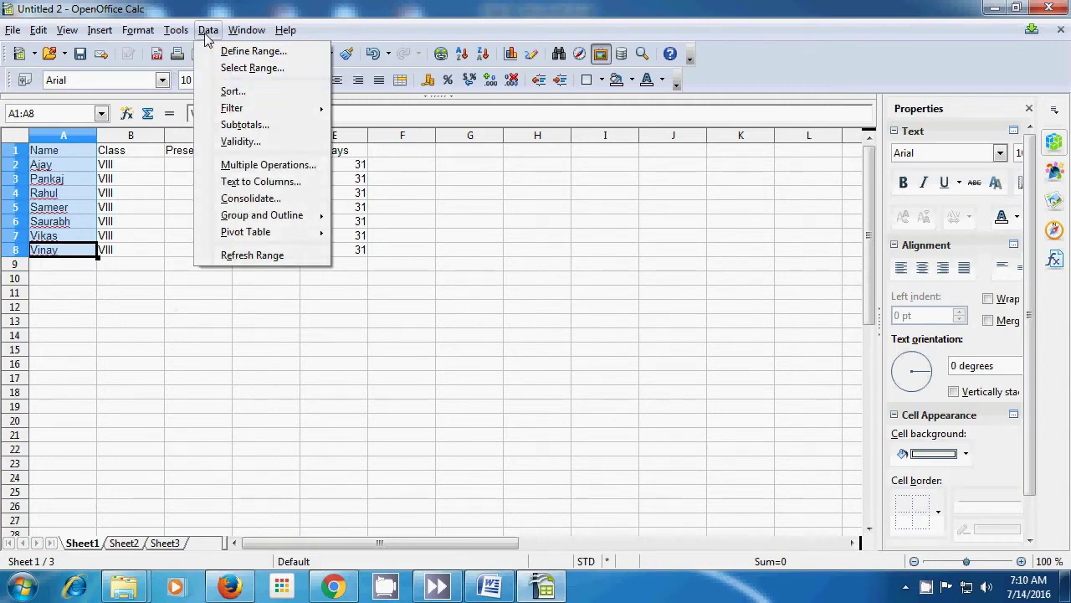
click(232, 91)
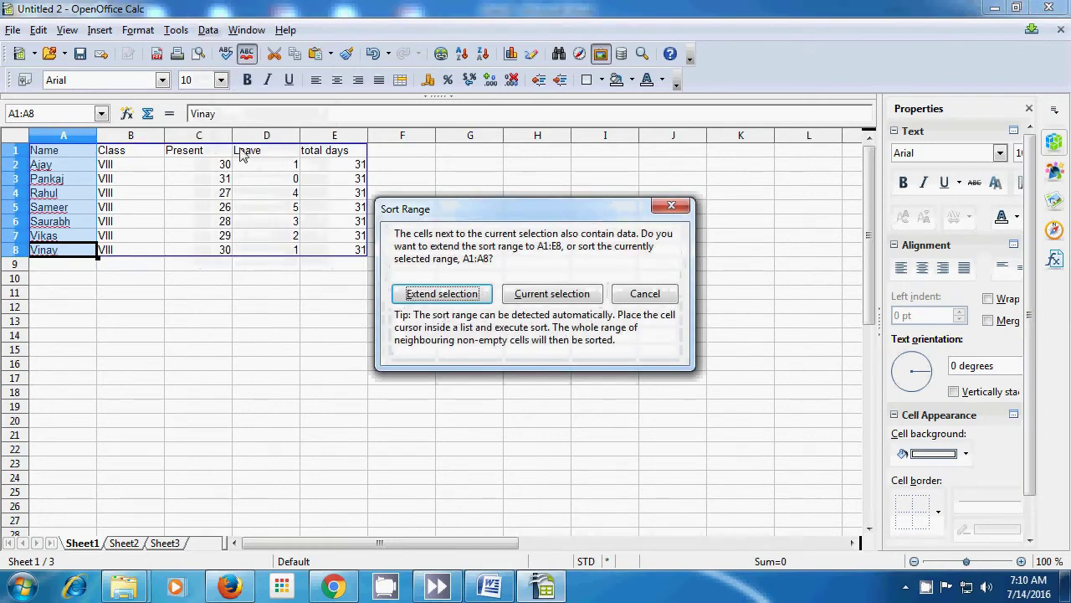
click(540, 295)
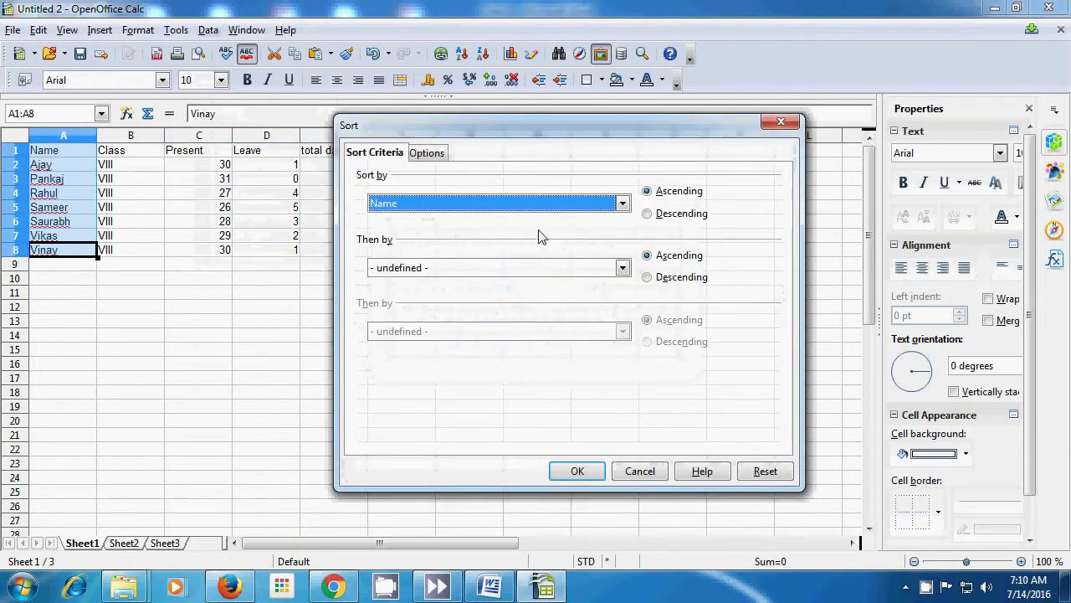
click(650, 215)
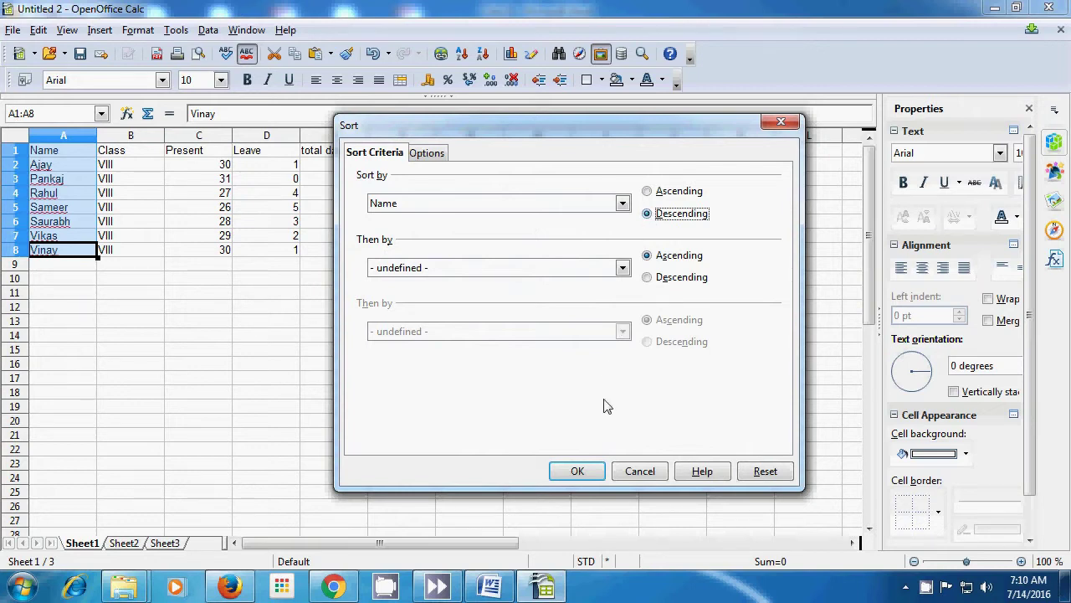
click(577, 471)
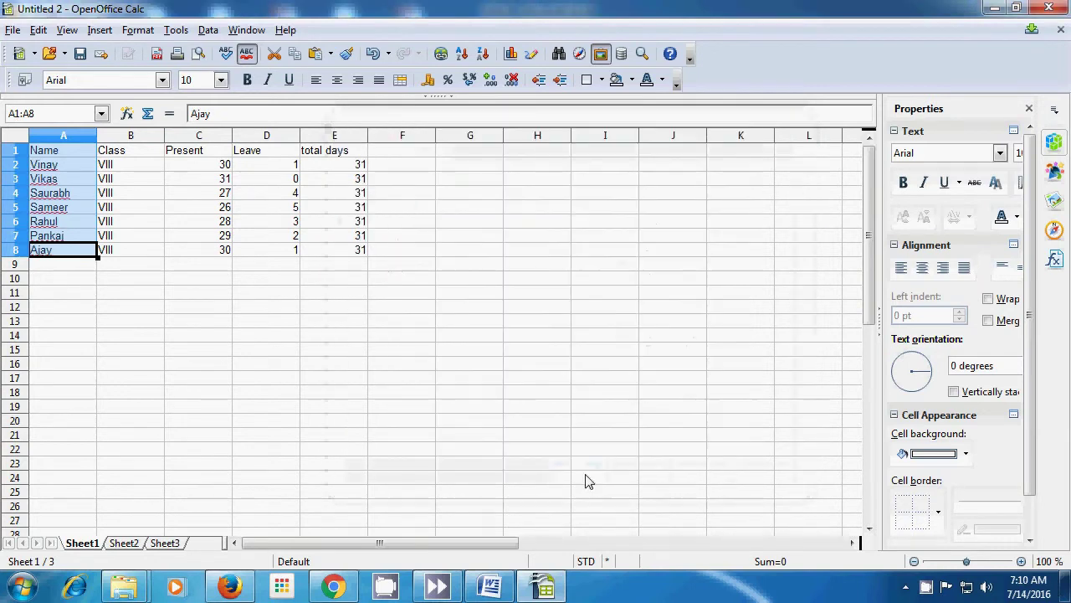
click(586, 481)
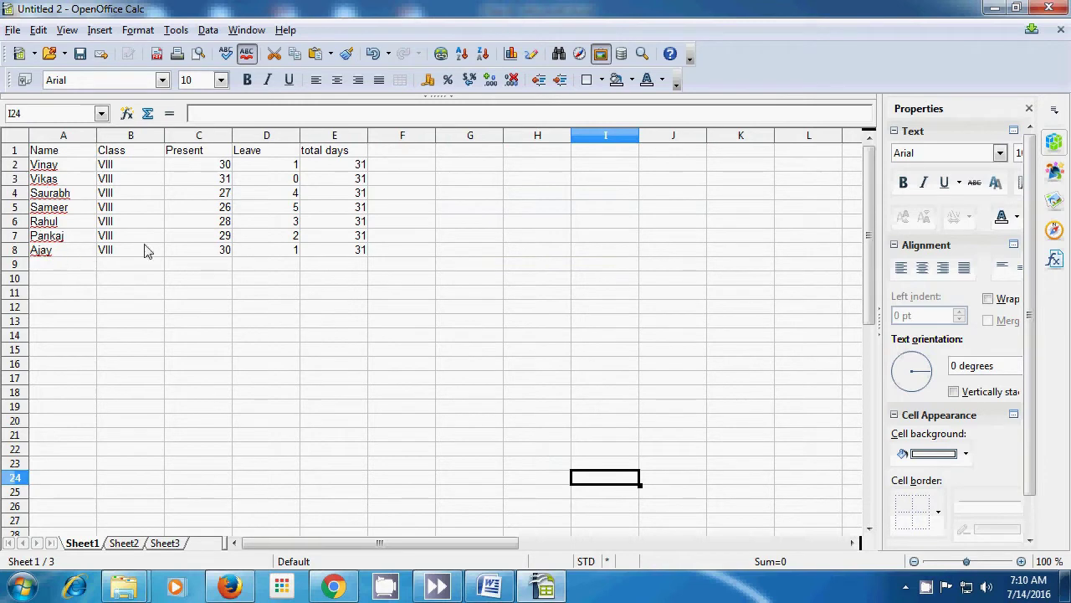
Sort only the selected Present cells C1:C8 descending by Present, 31 down to 26.
drag(196, 153, 196, 255)
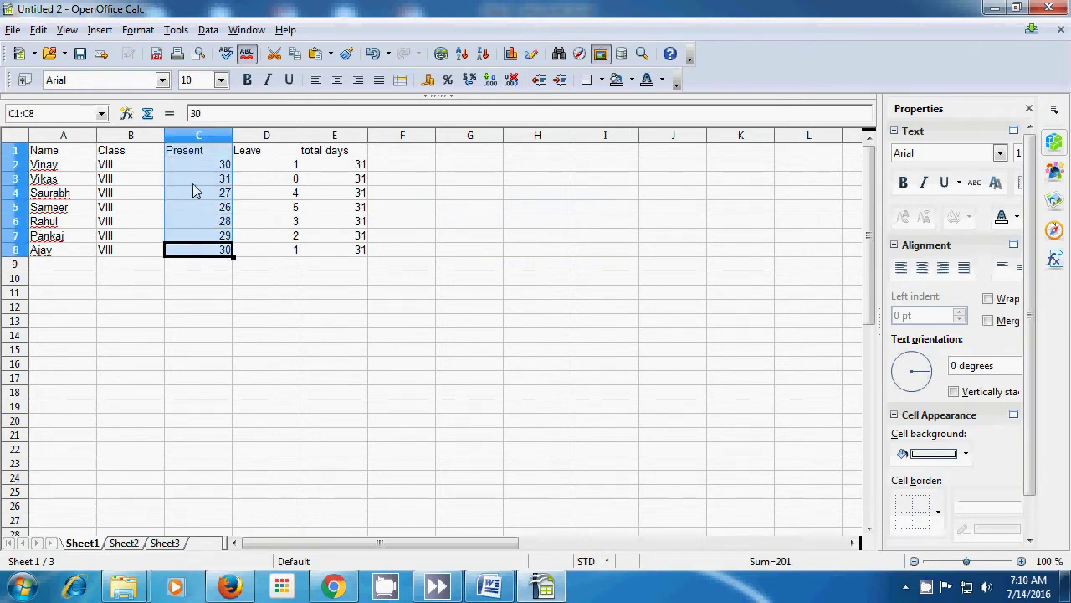
click(209, 31)
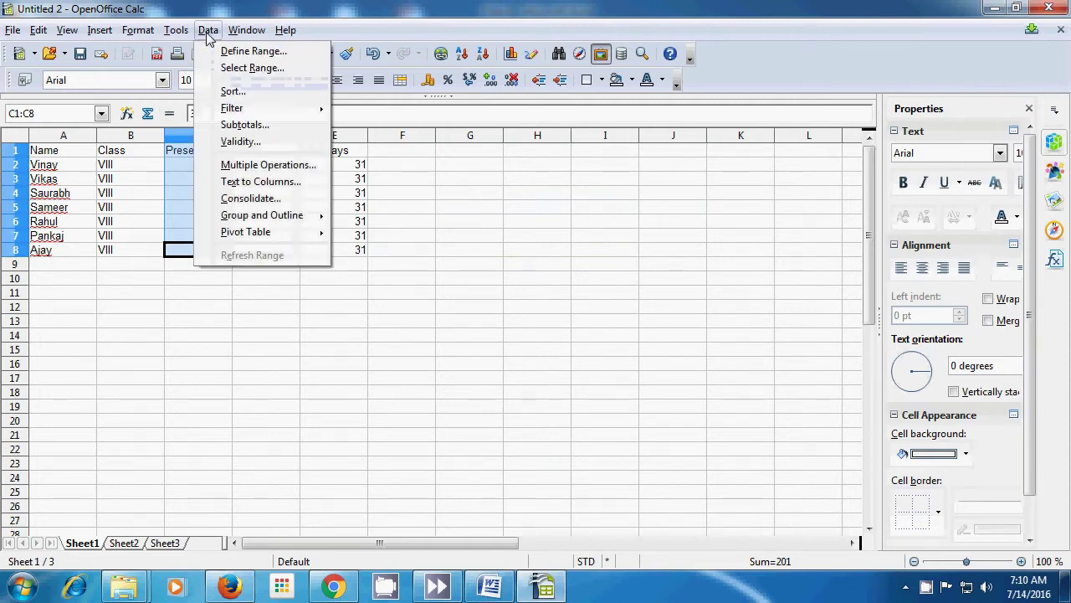
click(227, 91)
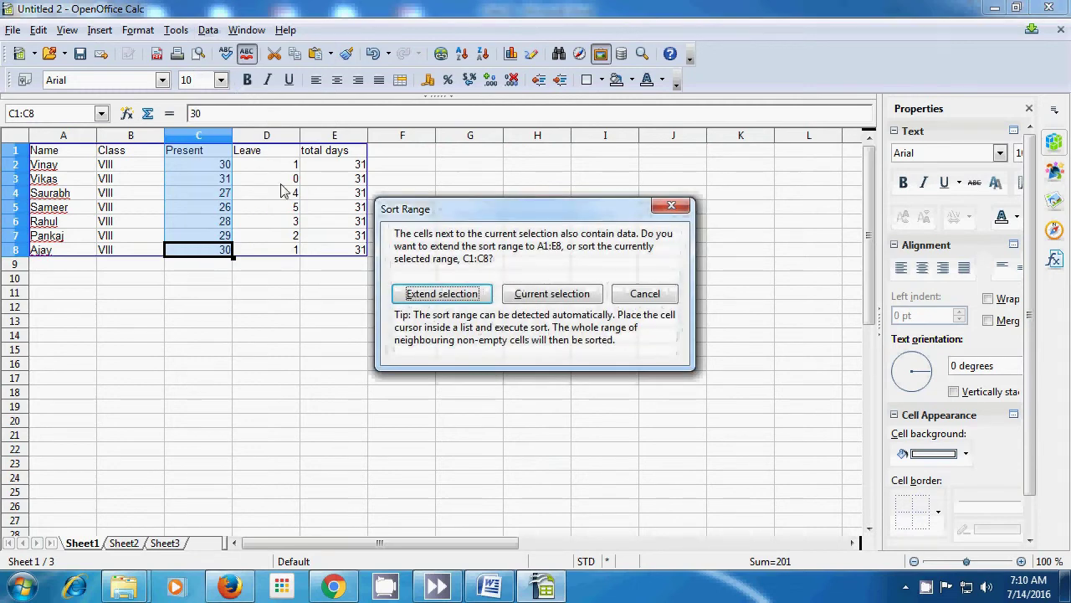
click(538, 298)
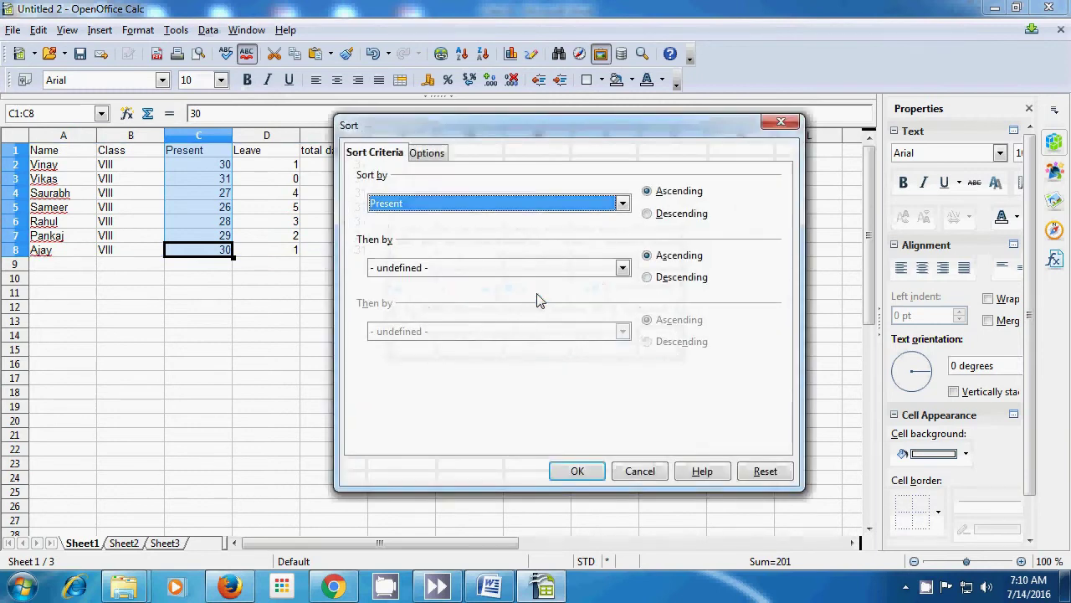
click(622, 203)
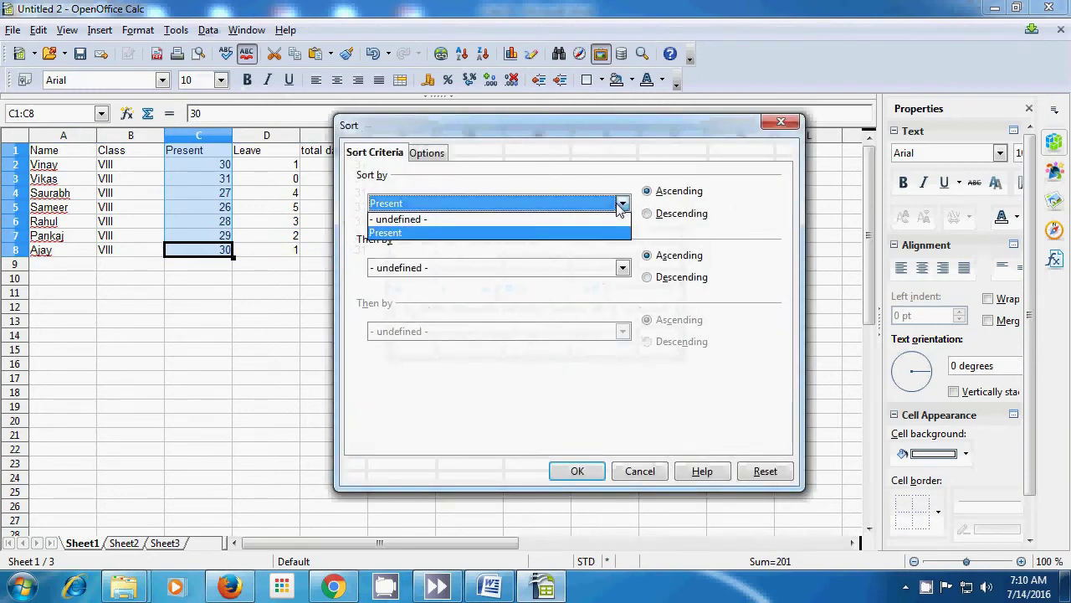
click(534, 233)
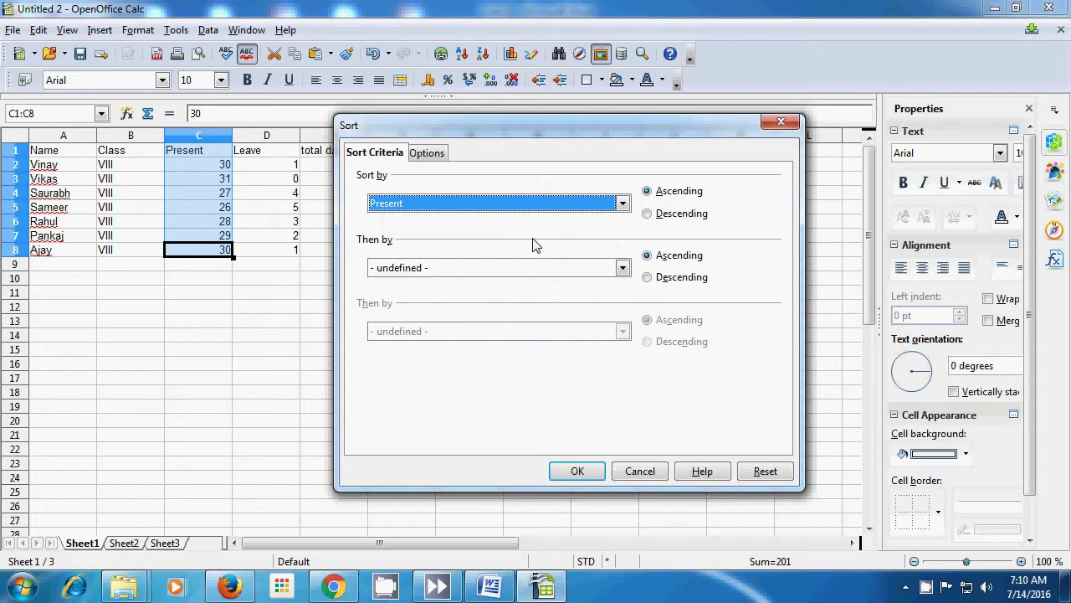
click(427, 155)
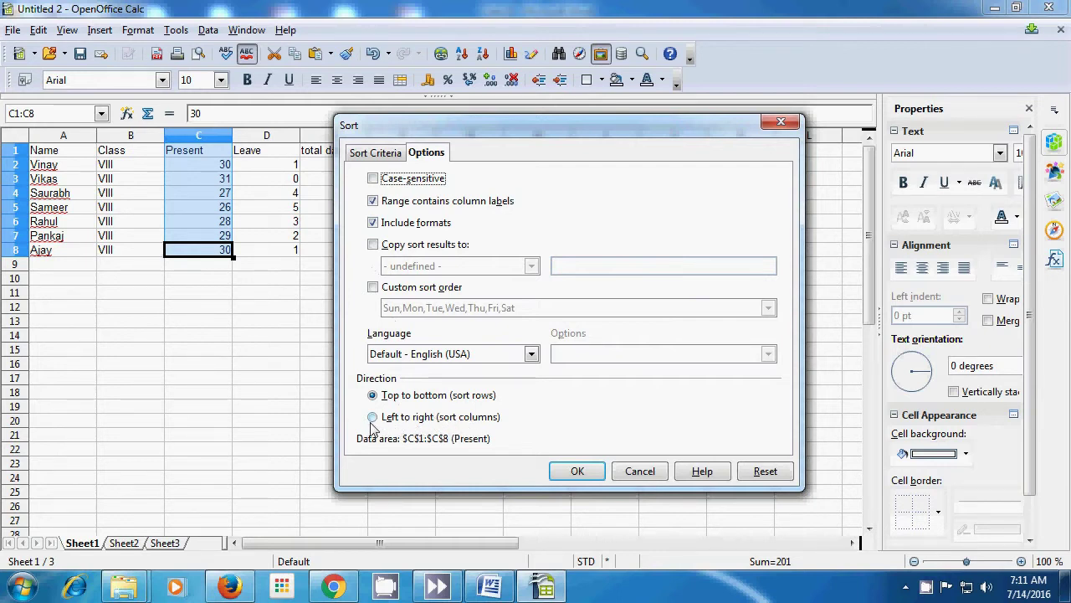
click(369, 155)
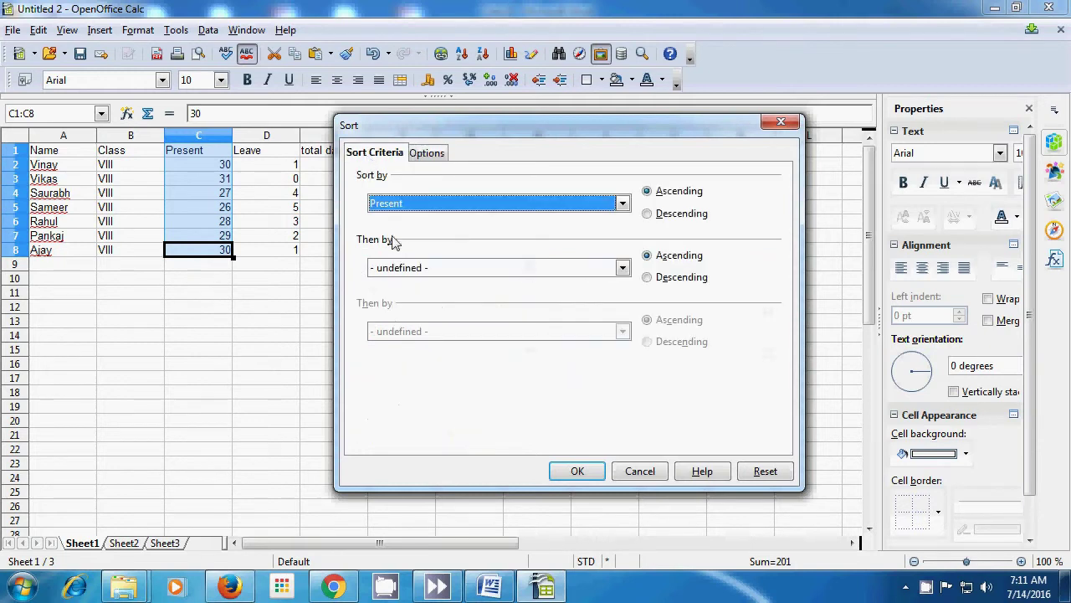
click(648, 216)
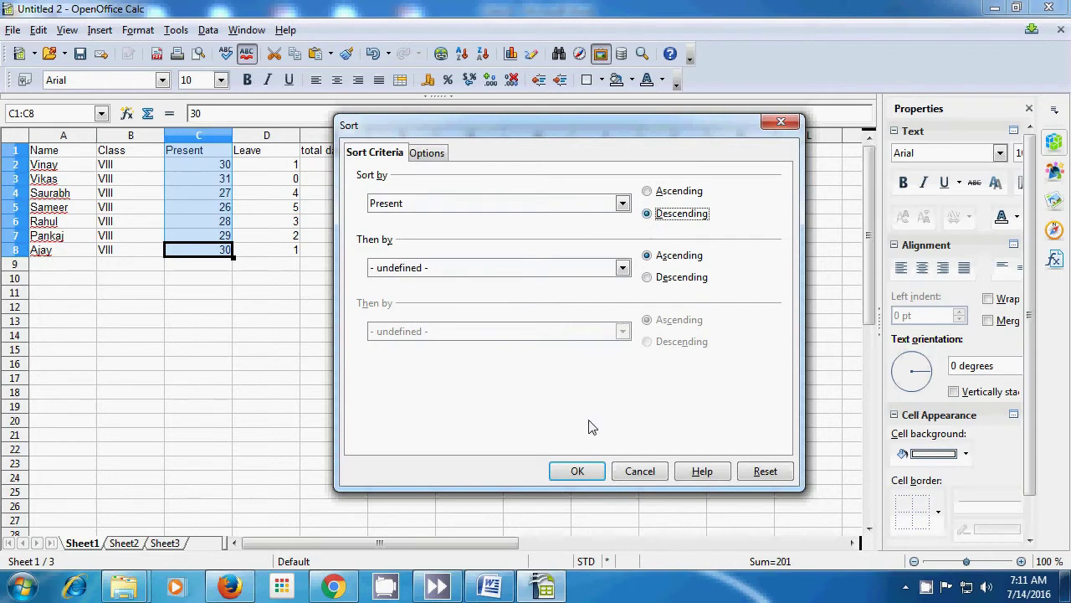
click(583, 471)
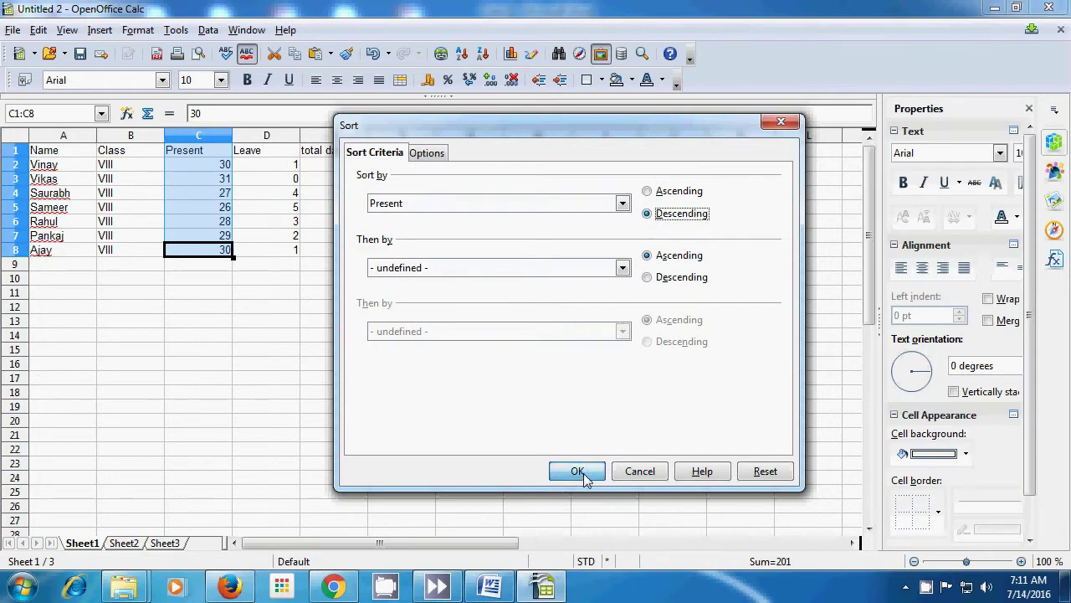
click(430, 350)
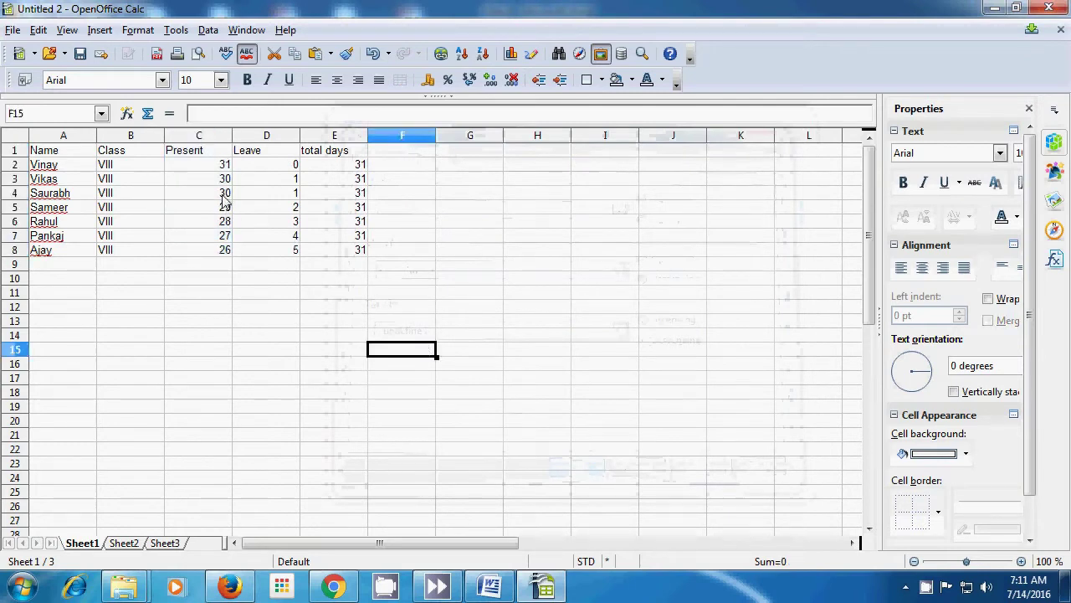
click(224, 249)
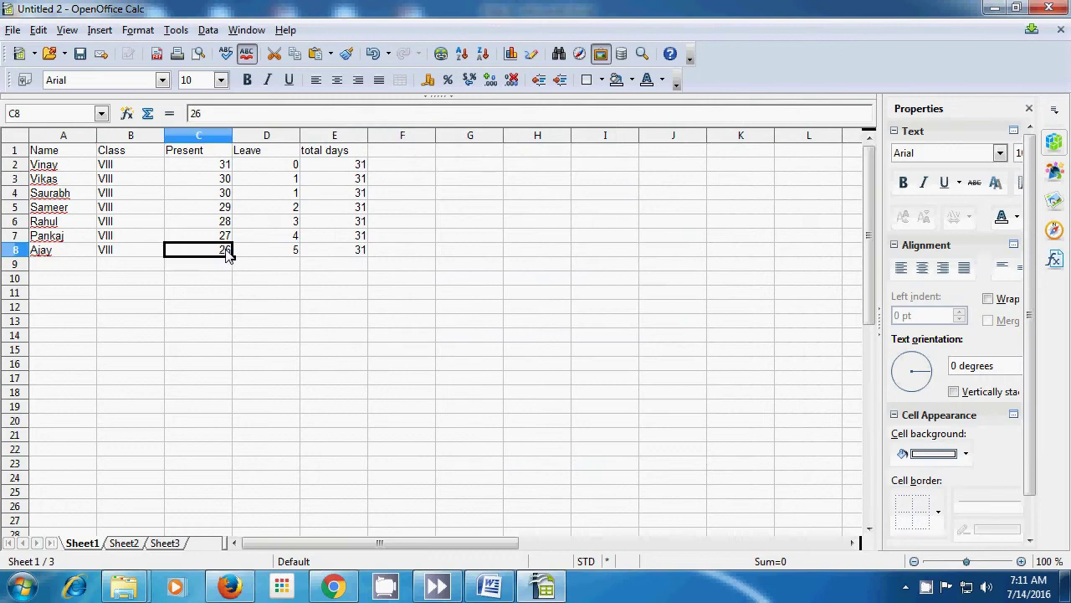
Sort only the selected Present cells C1:C8 ascending, 26 up to 31.
drag(215, 151, 219, 245)
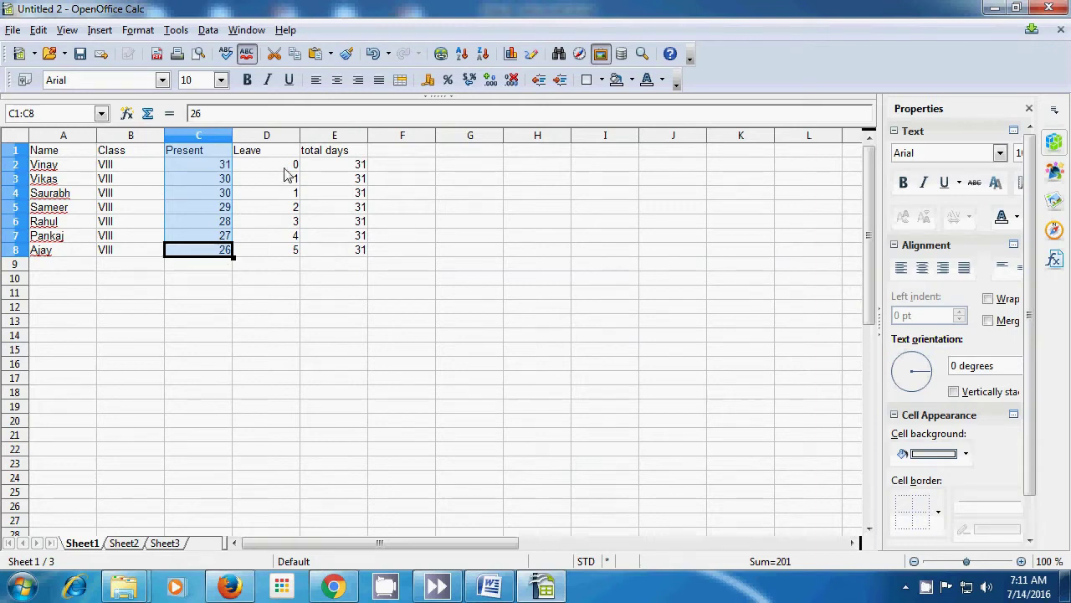
click(210, 30)
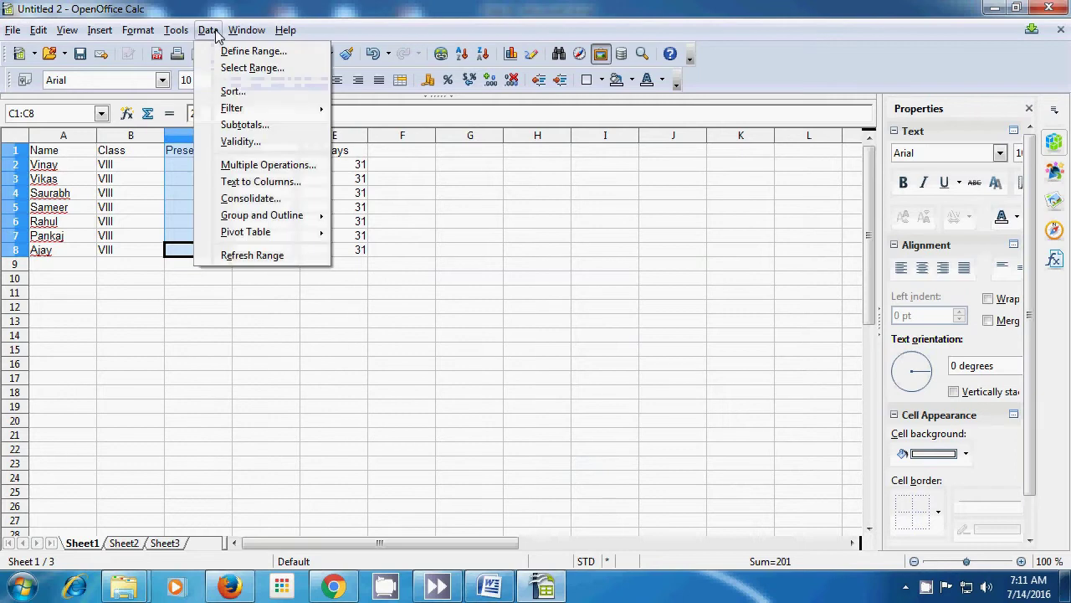
click(232, 91)
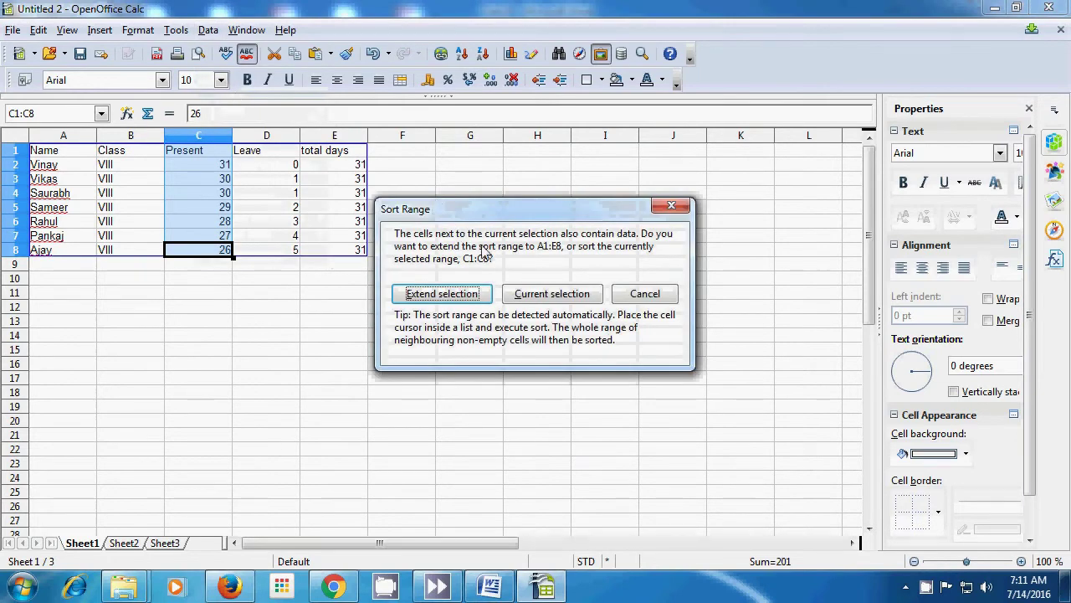
click(548, 294)
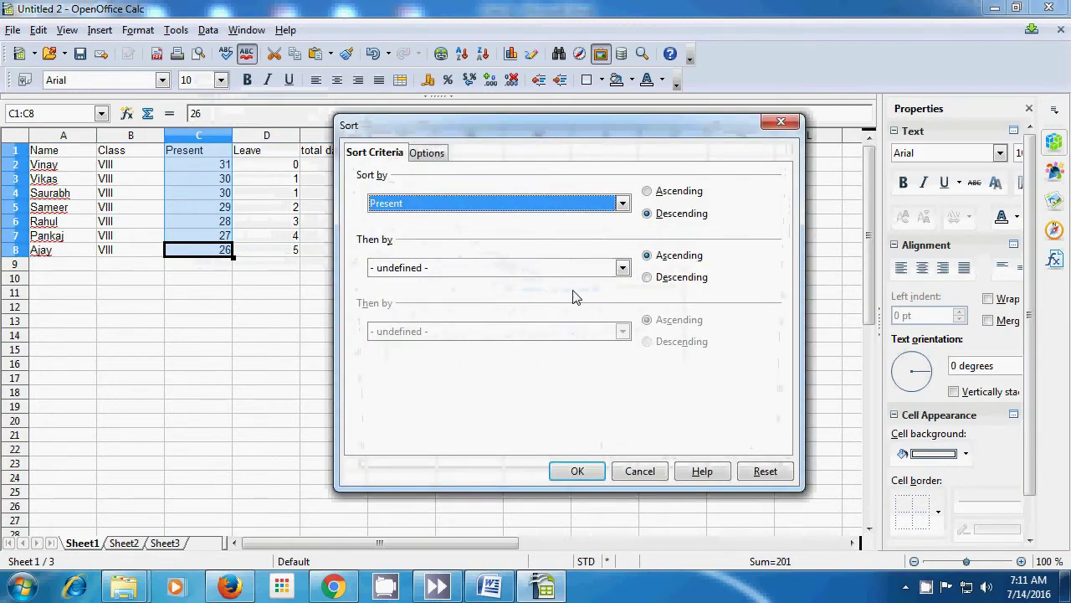
click(646, 192)
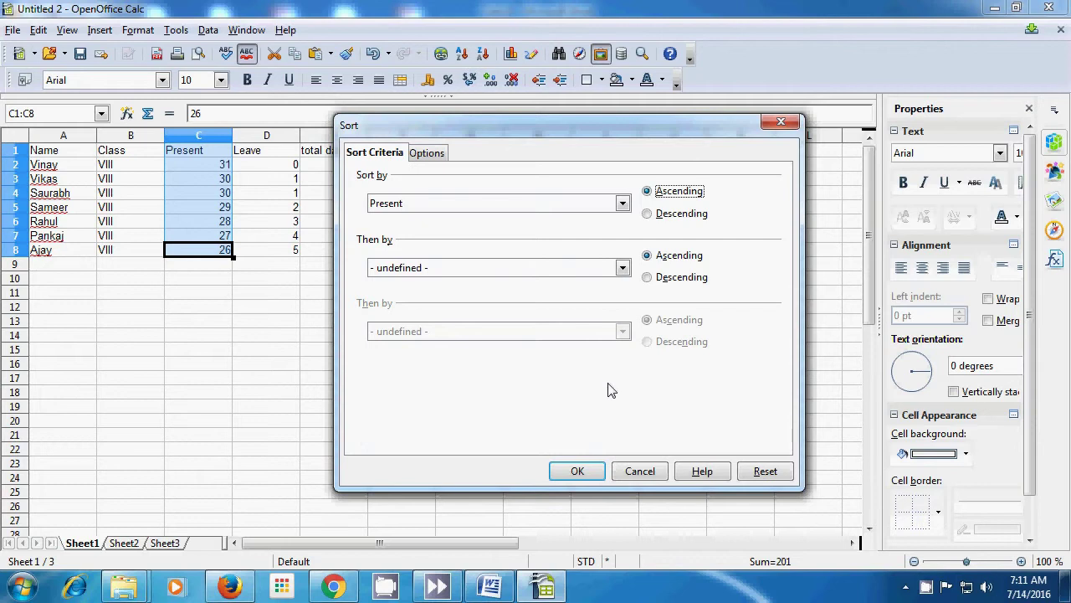
click(578, 472)
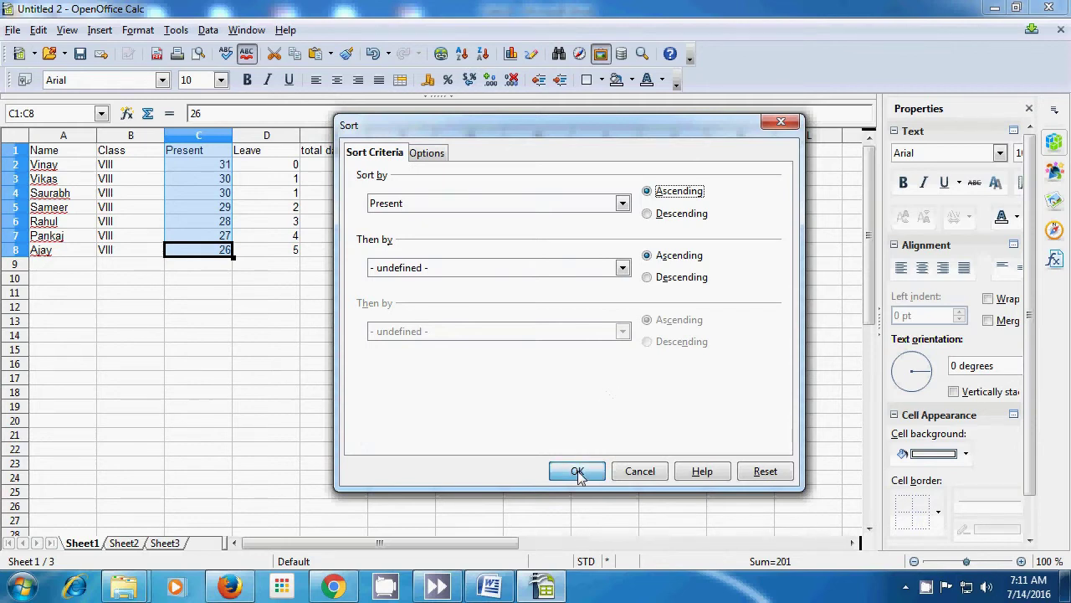
click(582, 478)
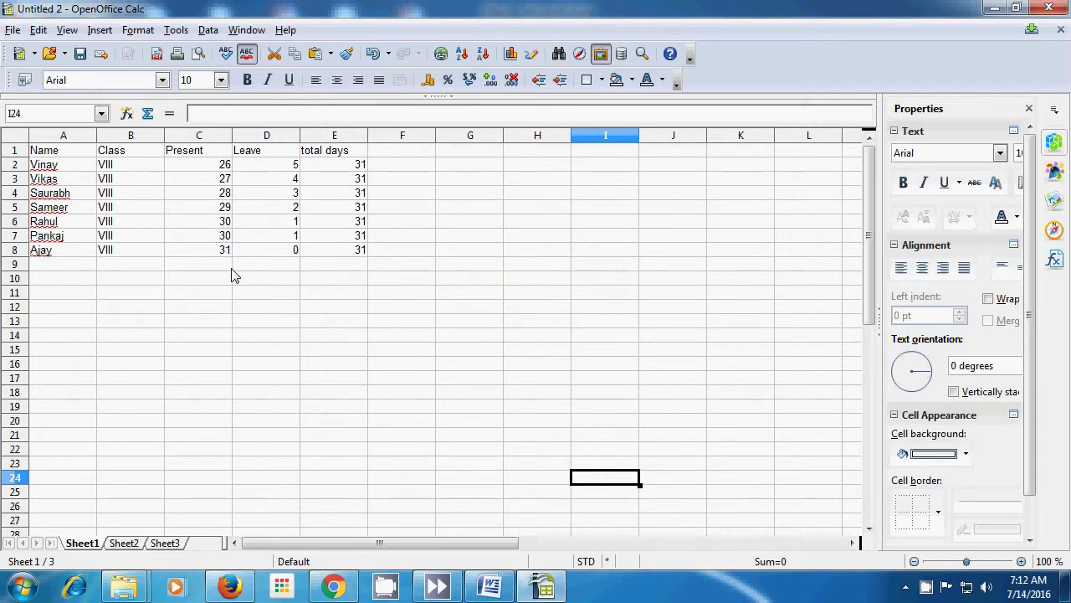
click(230, 293)
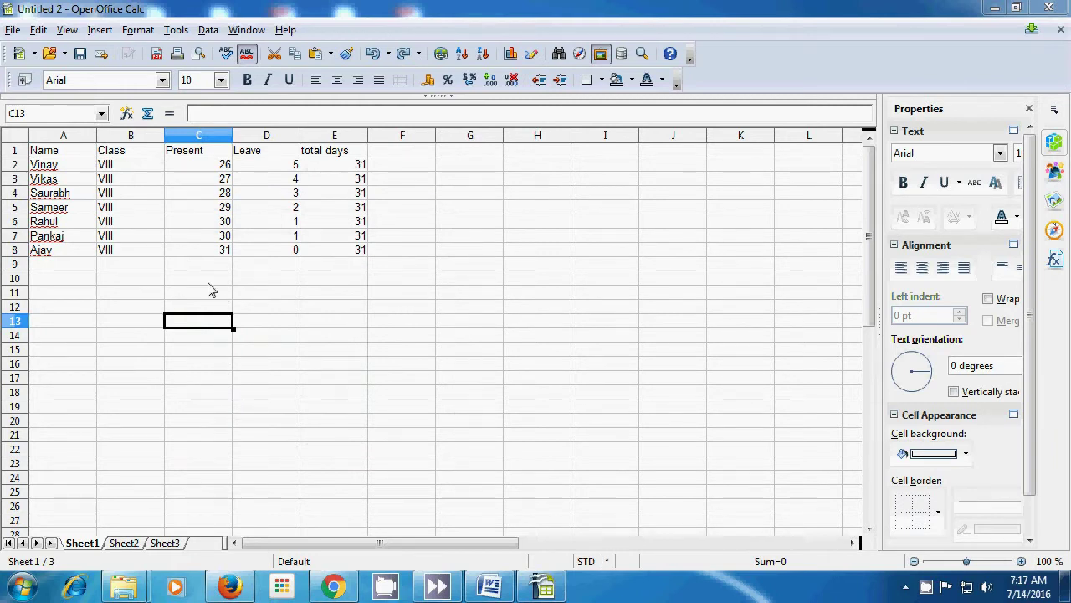
Select the Name column cells A1:A8.
drag(50, 151, 67, 260)
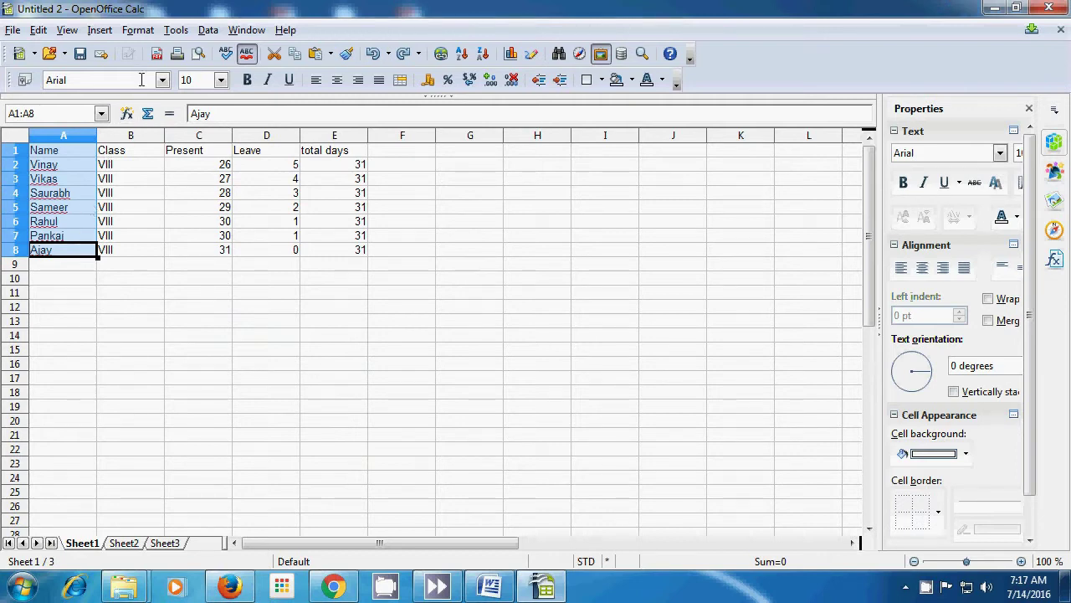
Apply an AutoFilter to the Name column.
click(207, 31)
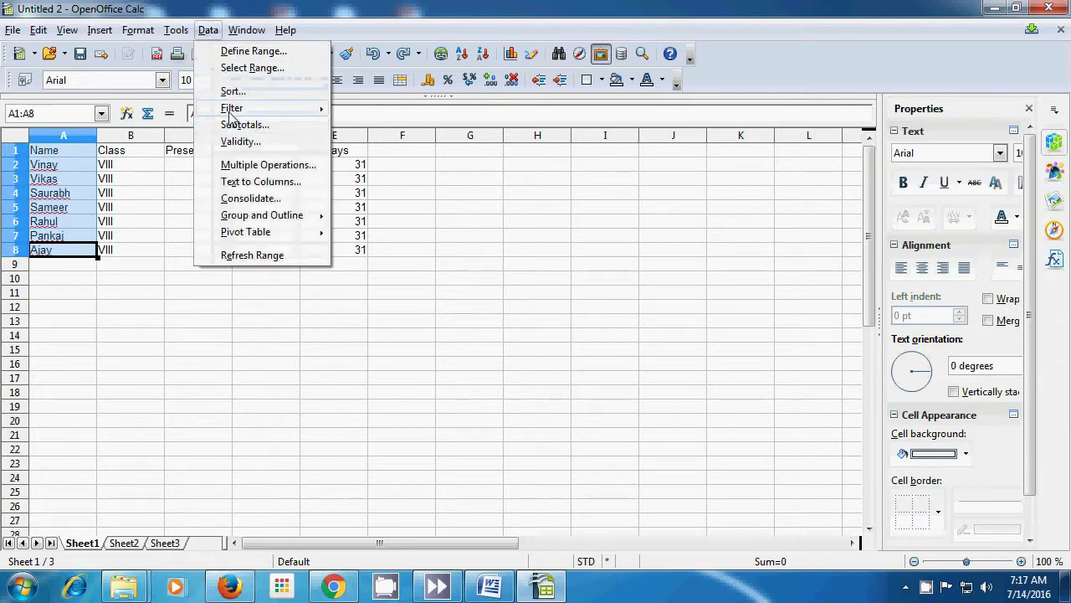
mouse_move(232, 110)
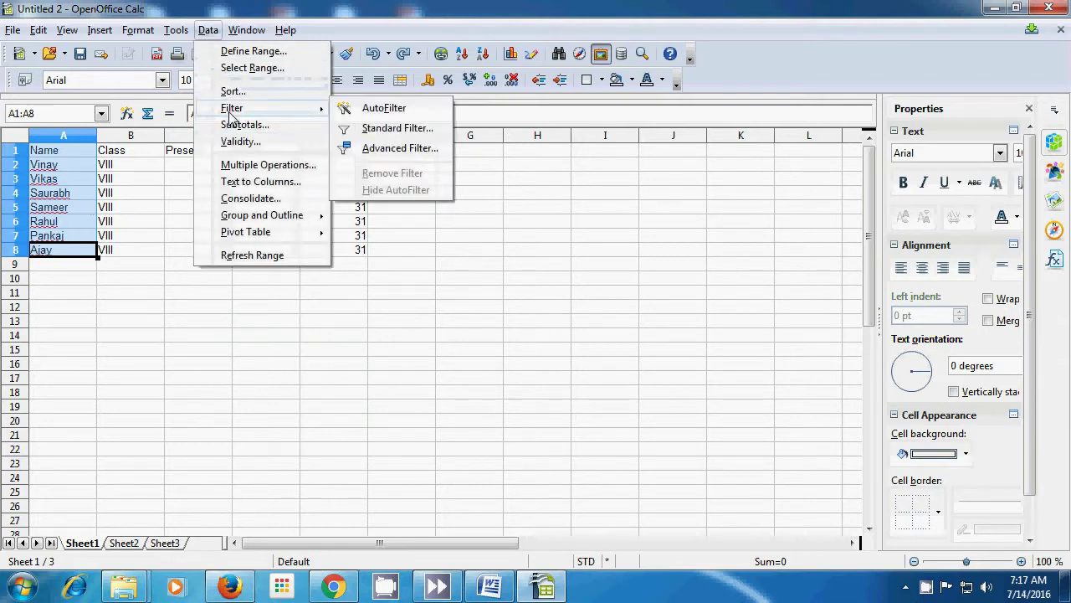
click(384, 109)
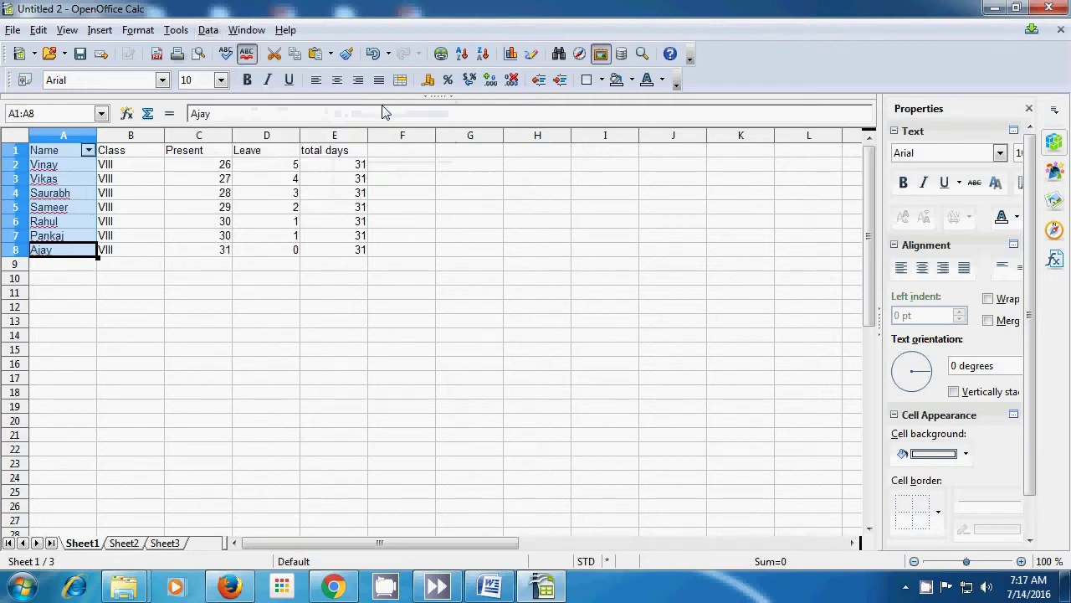
click(194, 295)
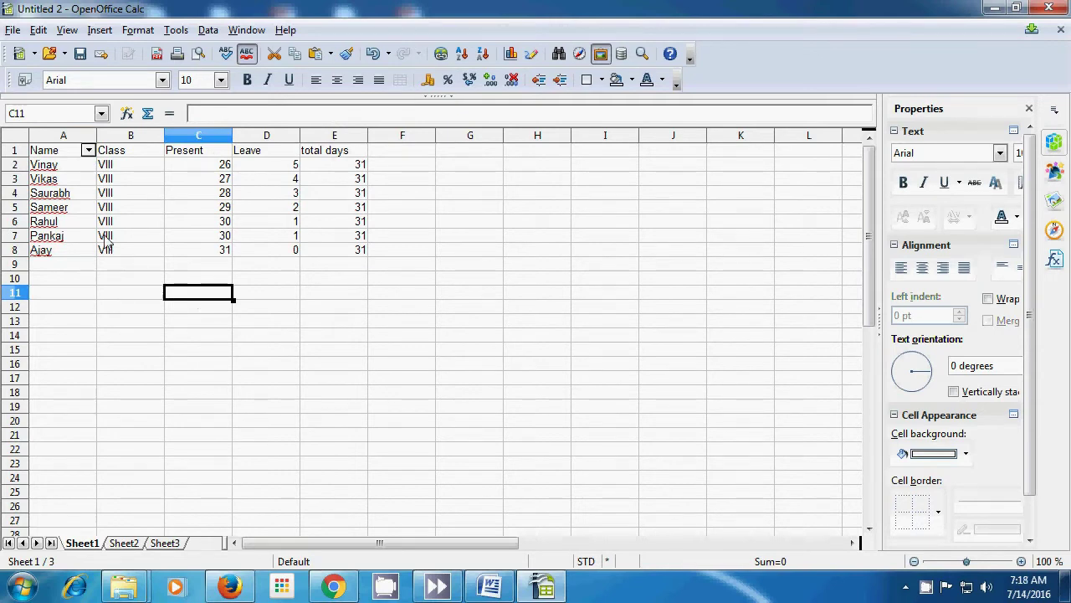
Filter the Name column to Pankaj, then Rahul, then Vinay, then back to All.
click(88, 150)
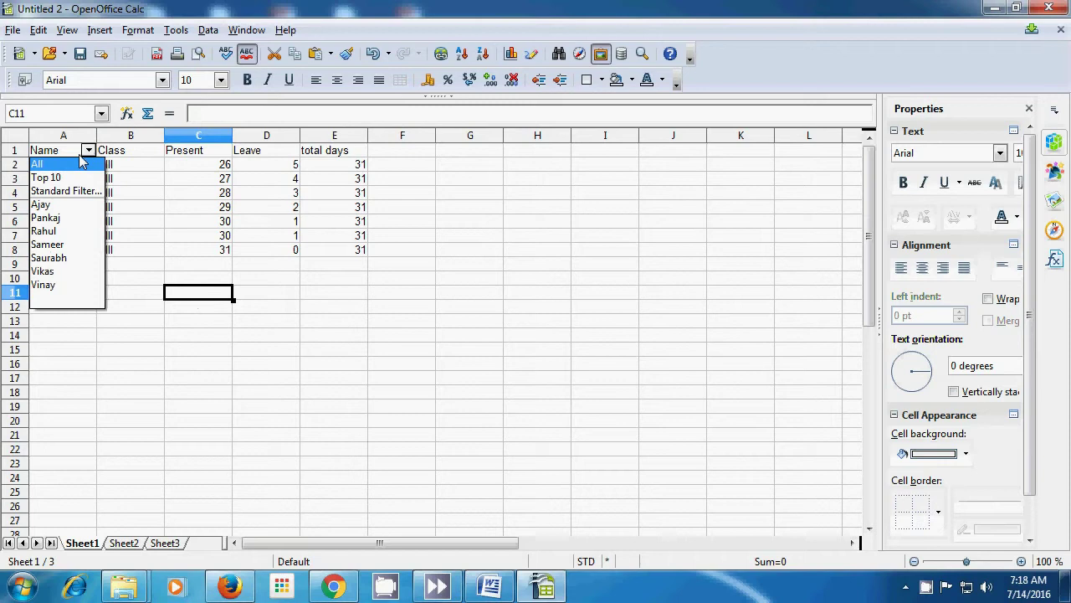
click(59, 218)
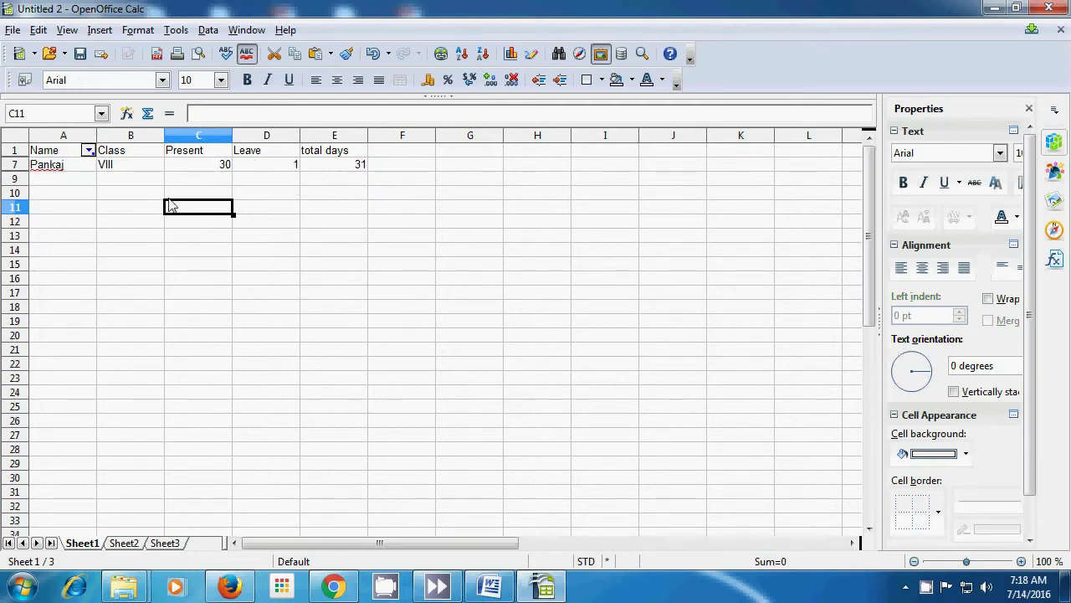
click(88, 150)
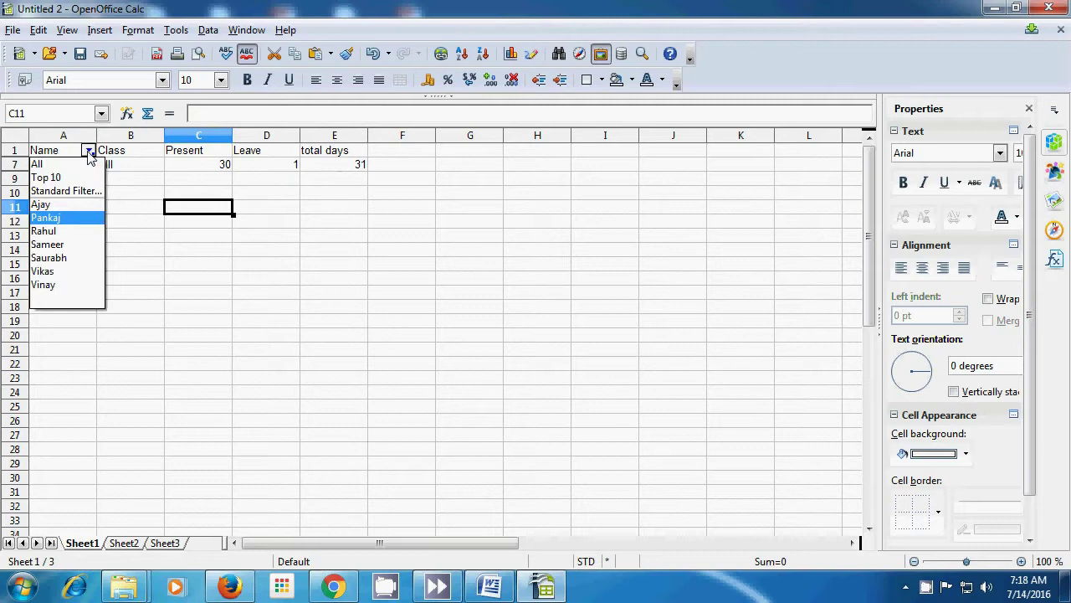
click(52, 232)
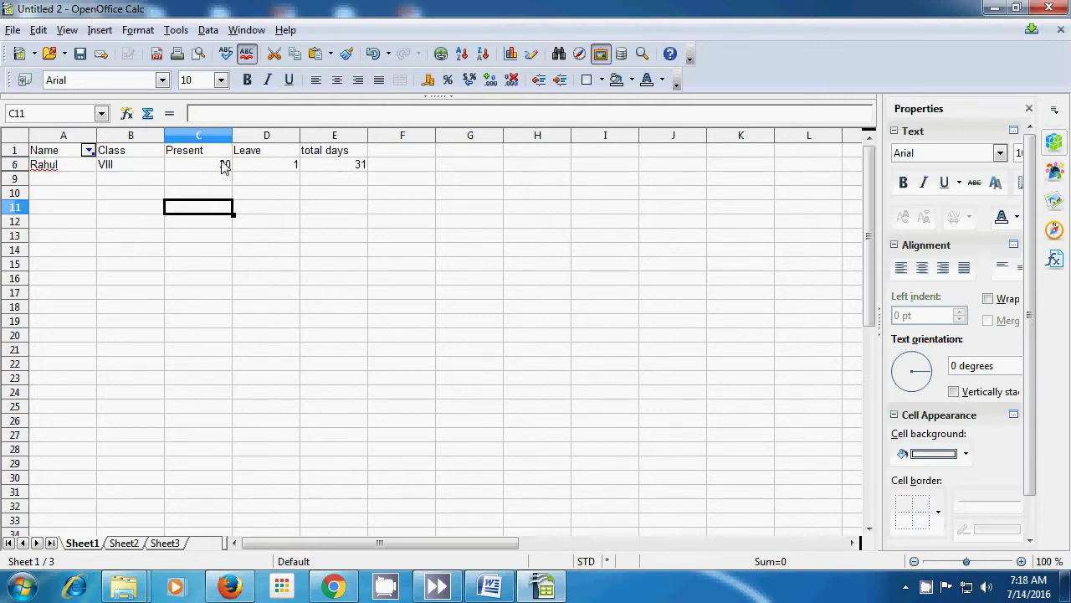
click(88, 151)
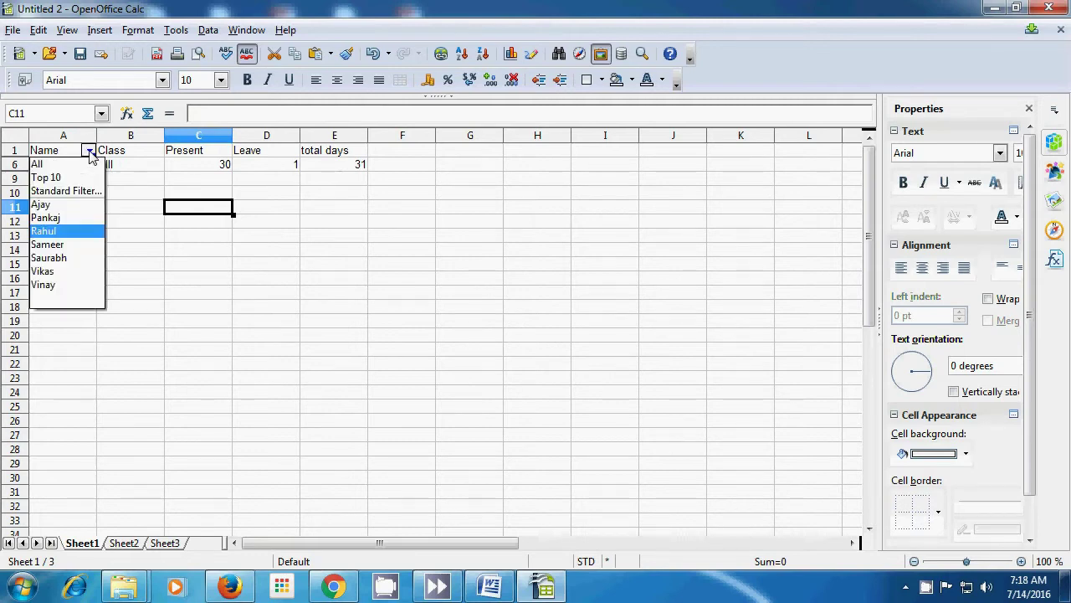
click(52, 286)
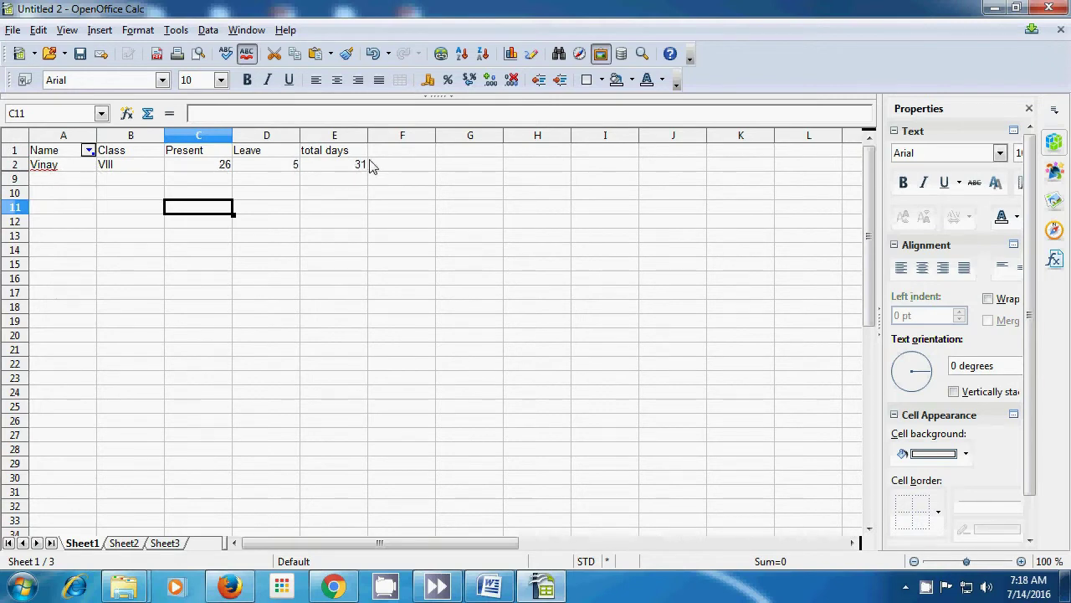
click(89, 152)
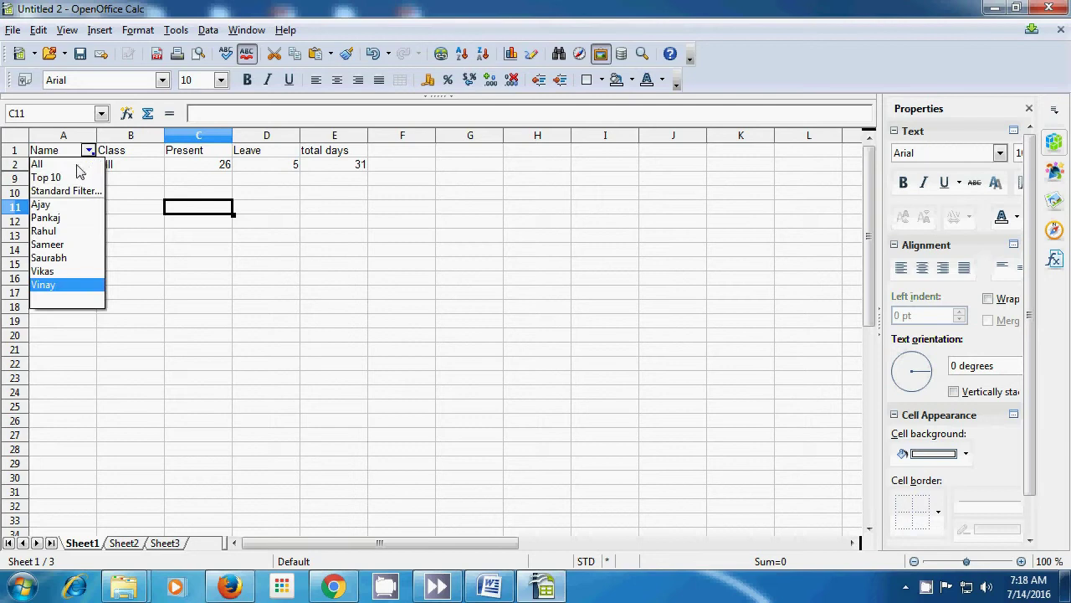
click(77, 167)
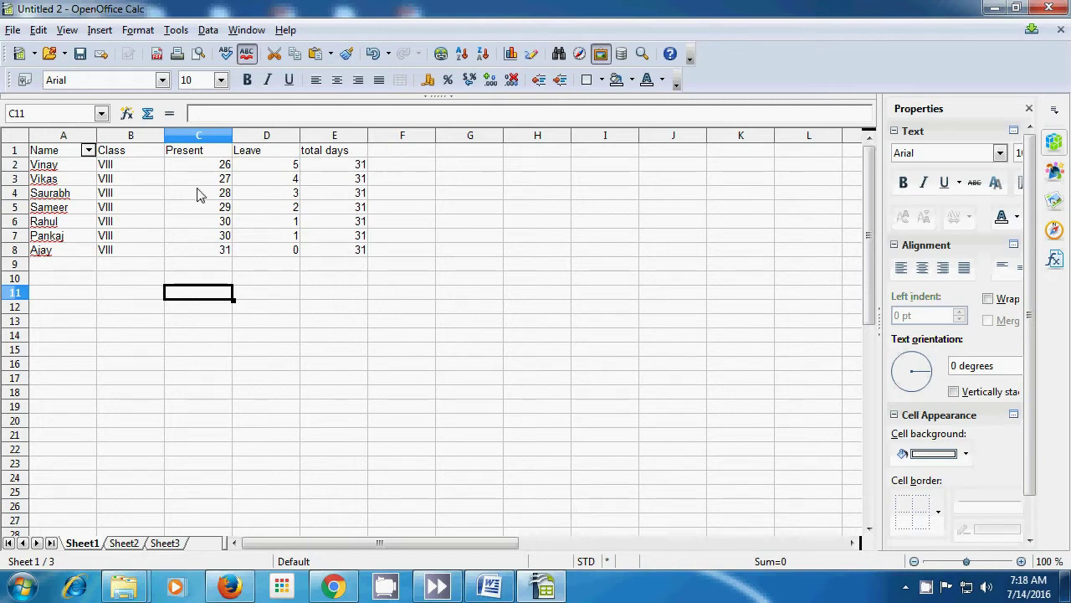
drag(191, 156, 193, 256)
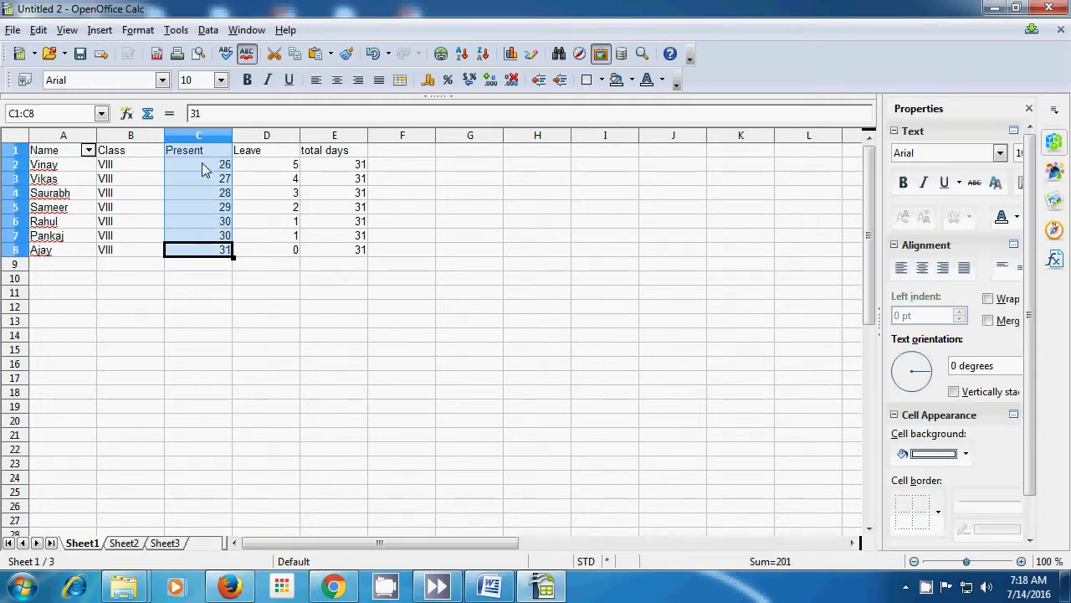
Apply an AutoFilter to the Present column C1:C8.
click(208, 34)
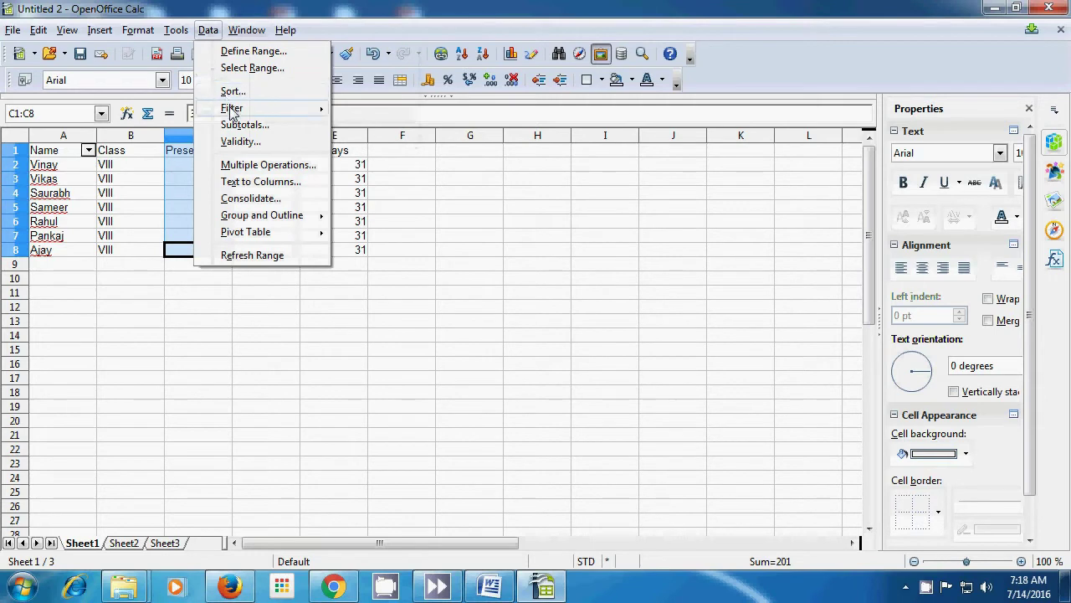
mouse_move(233, 110)
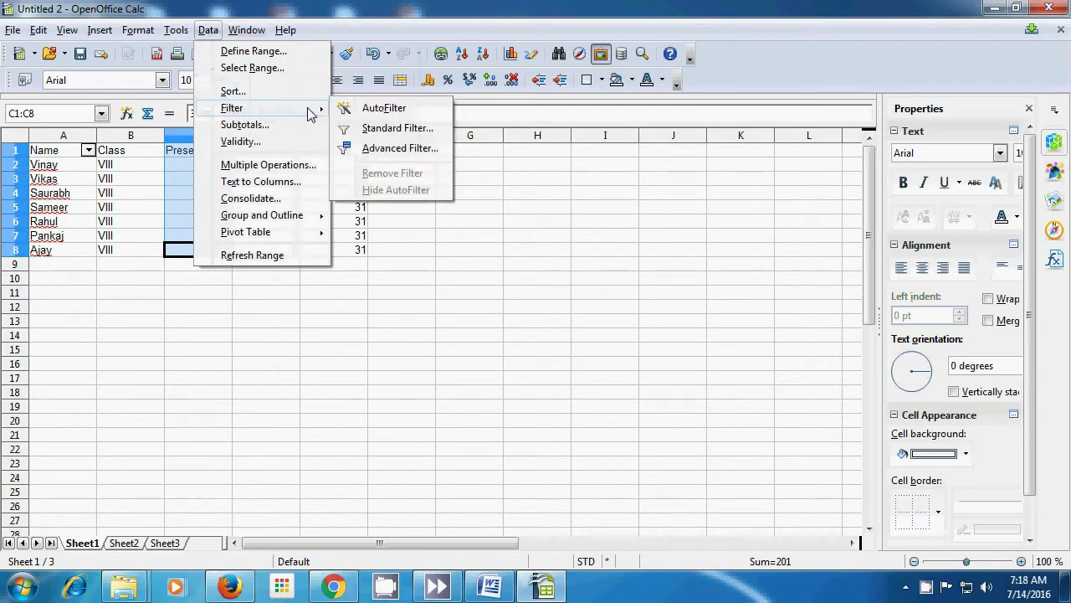
click(376, 112)
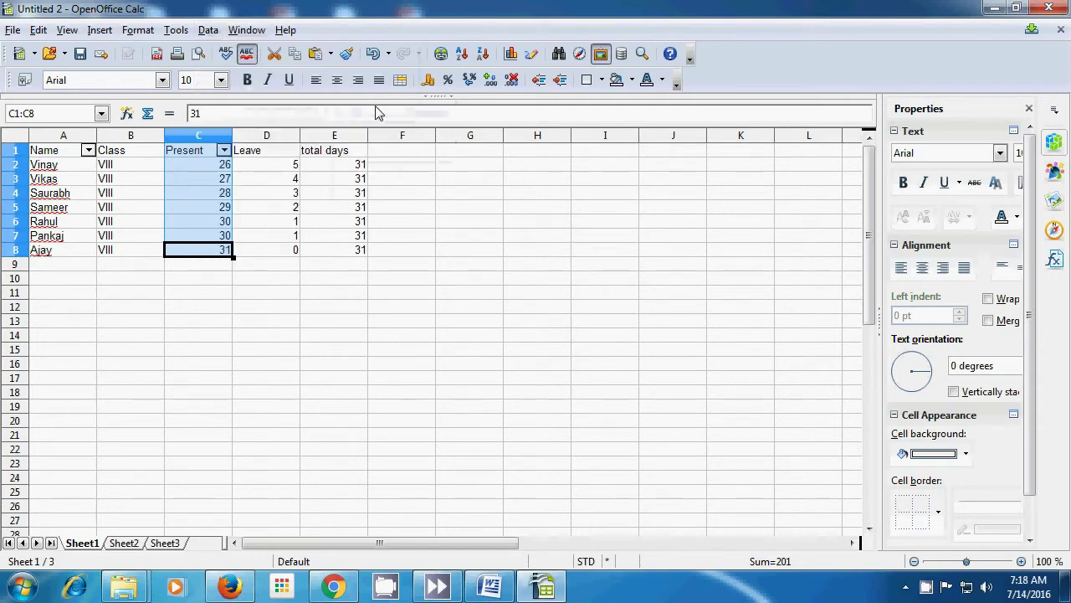
click(213, 296)
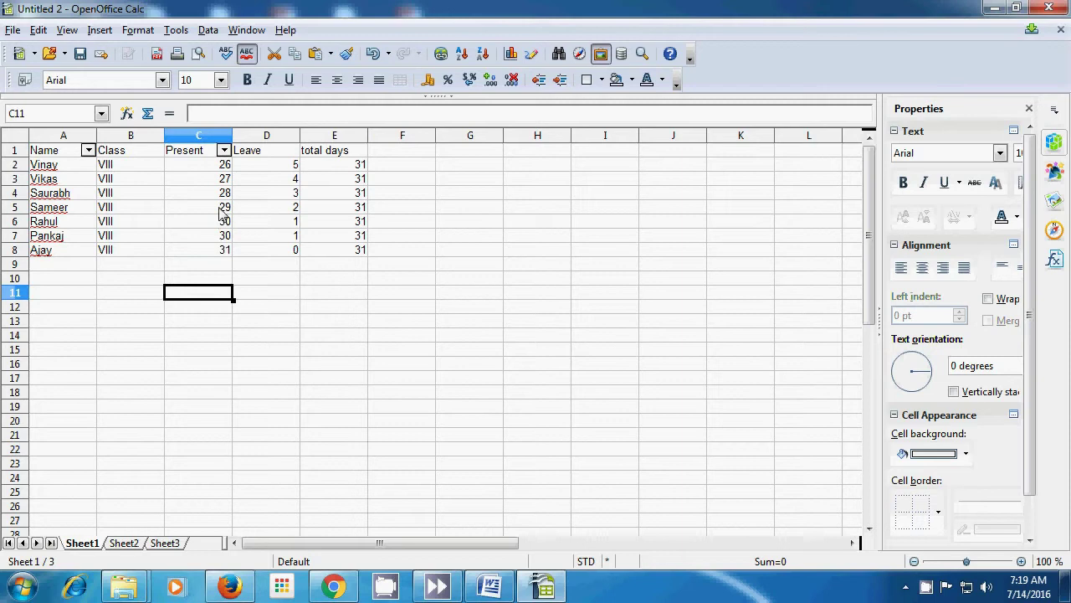
Filter Present to 28, then to 27, then show all rows again.
click(224, 150)
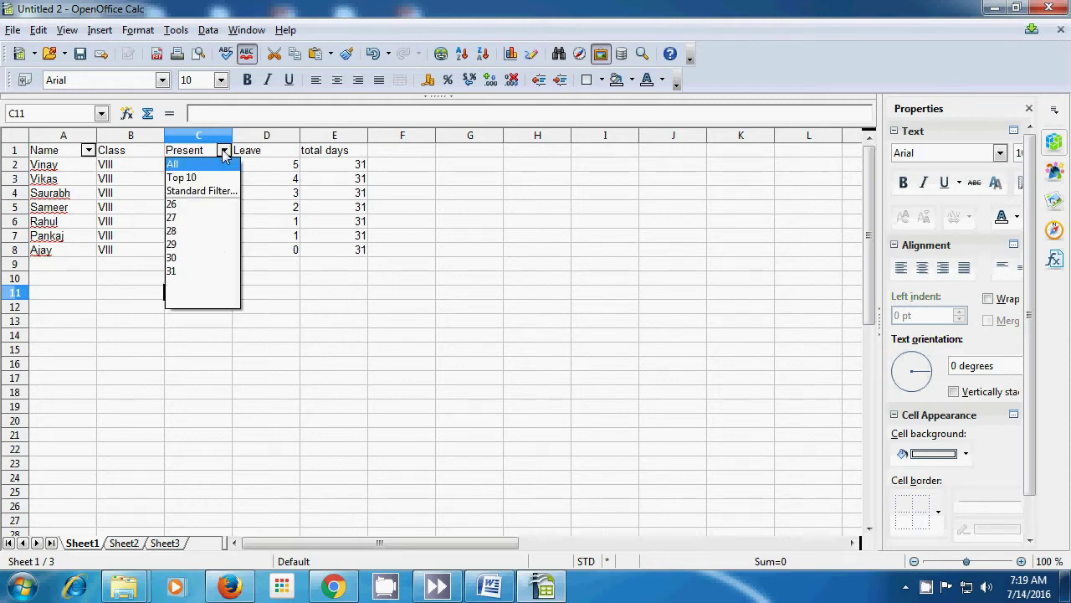
click(170, 234)
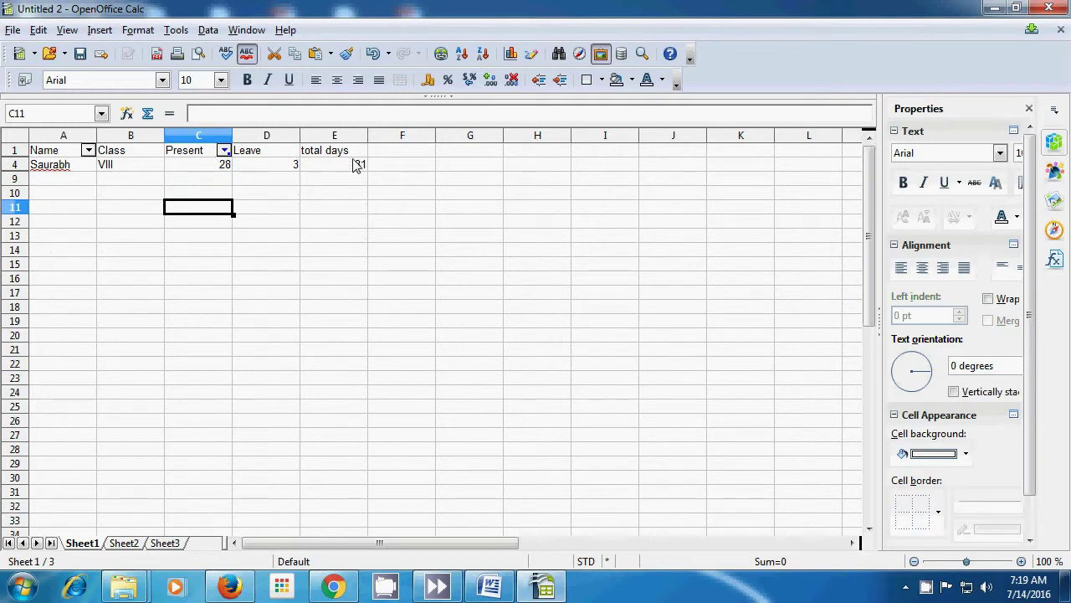
click(223, 152)
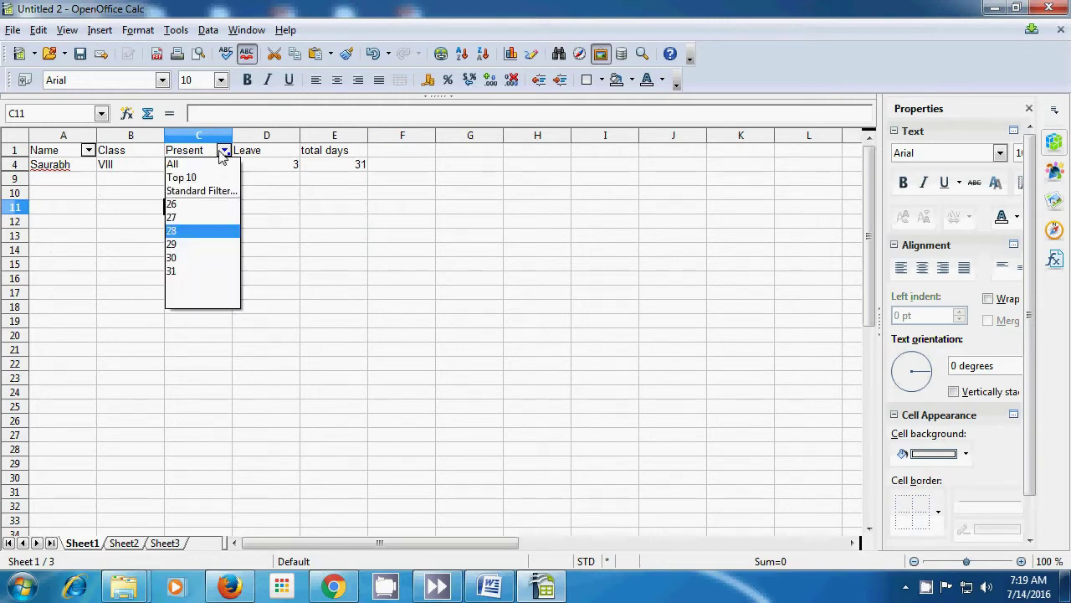
click(190, 218)
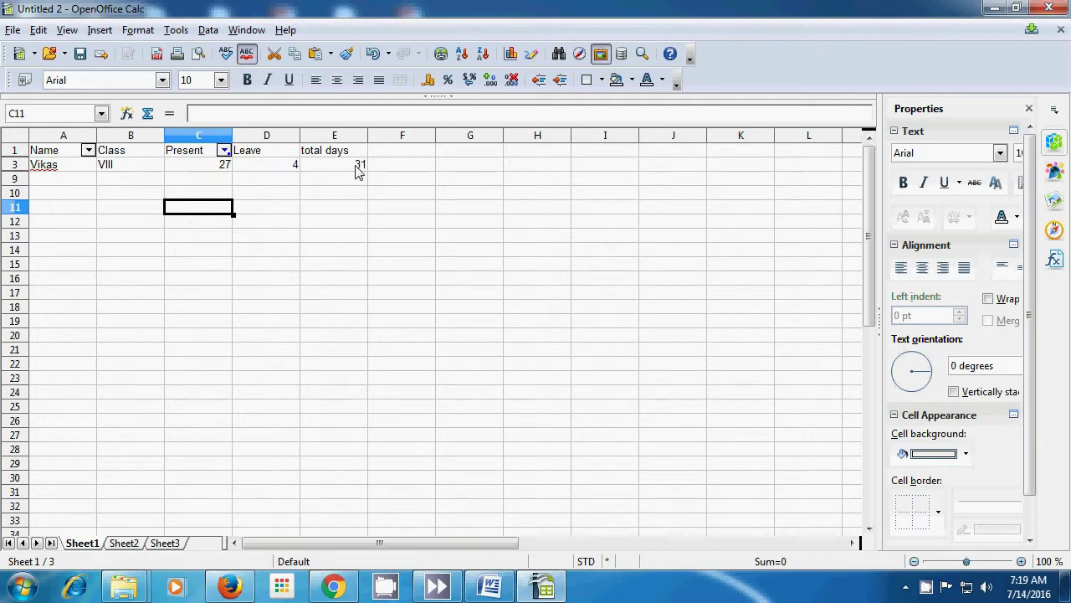
click(225, 151)
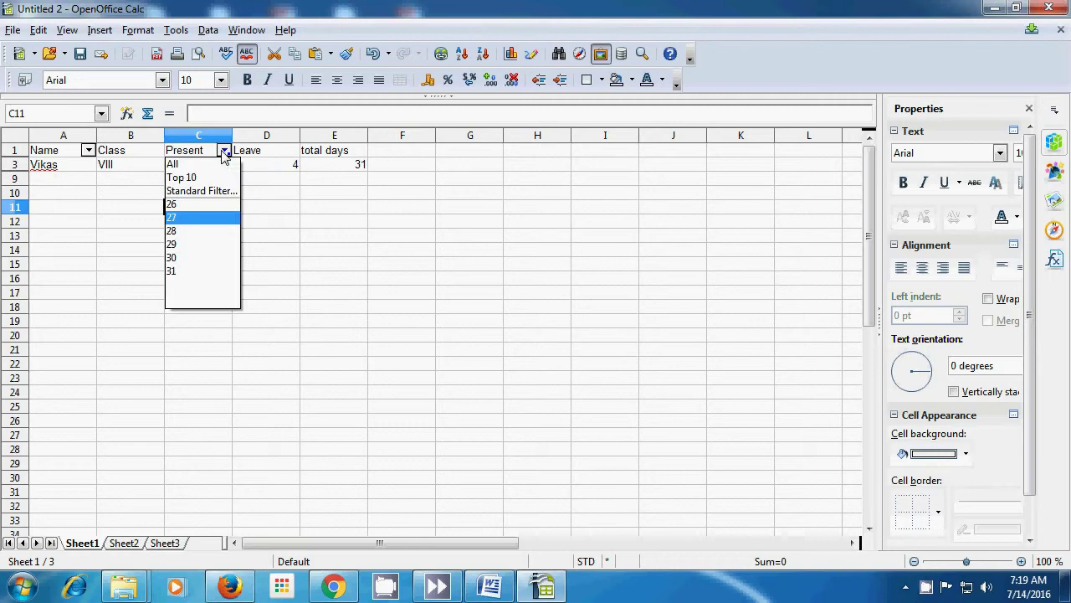
click(172, 164)
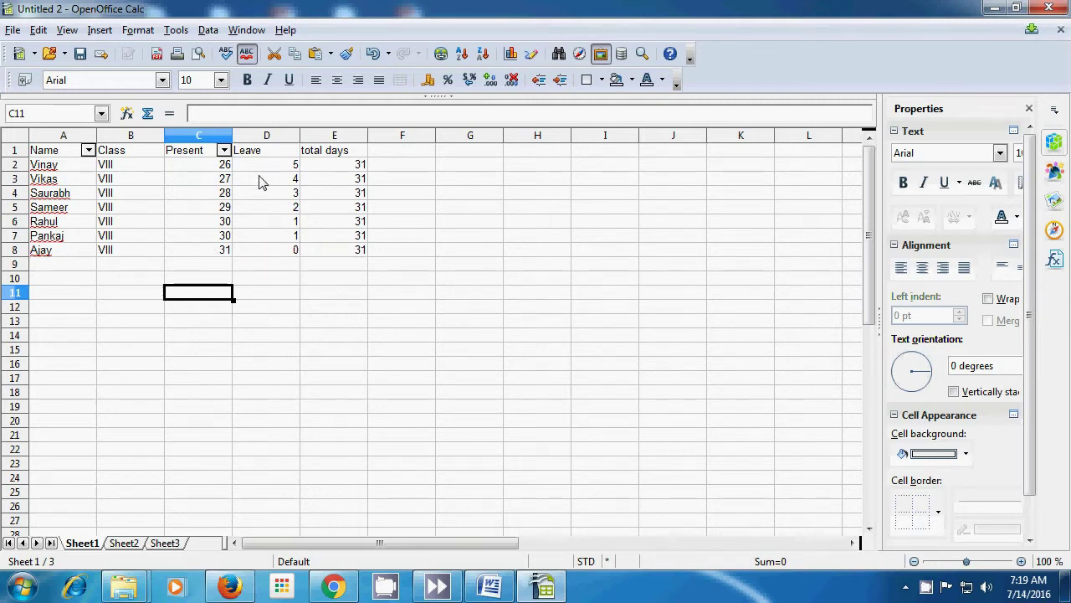
Select the total days column E1:E9.
click(285, 326)
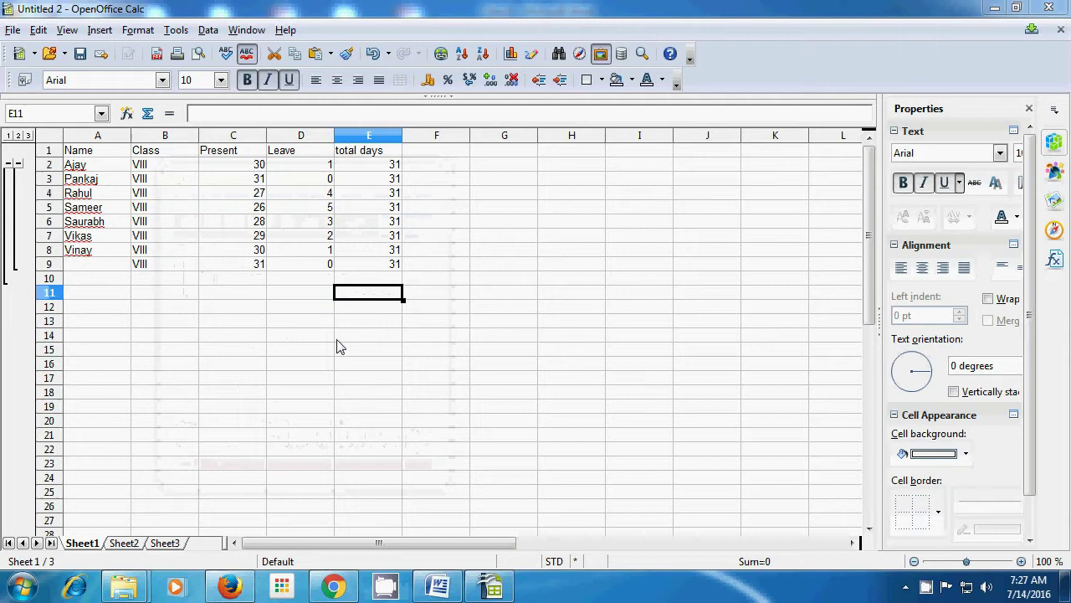
click(361, 152)
drag(360, 157, 378, 266)
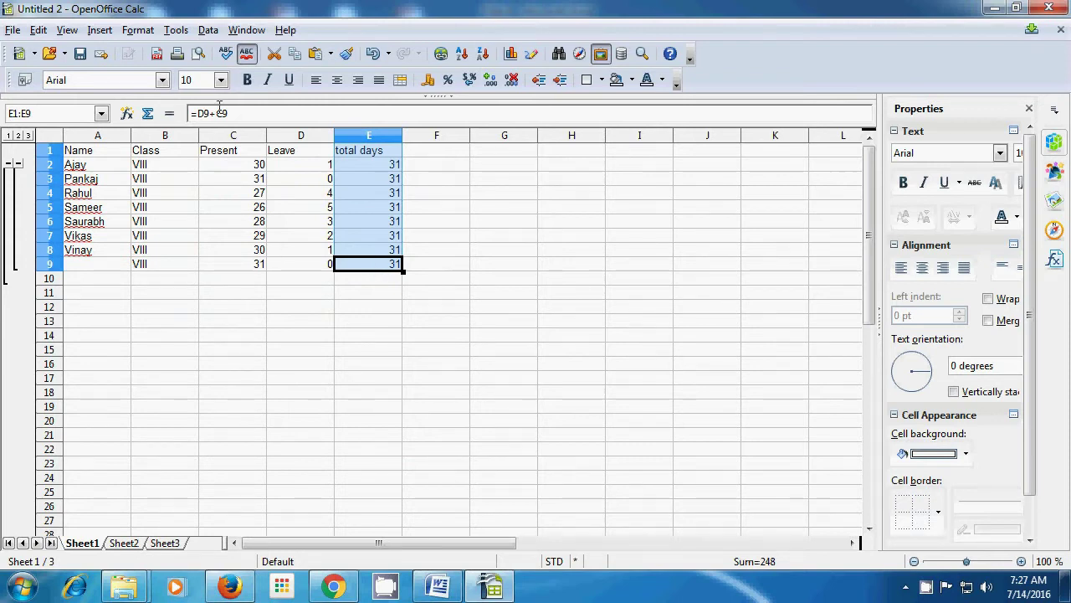
Add a Sum subtotal on total days, showing 248 below the table.
click(208, 31)
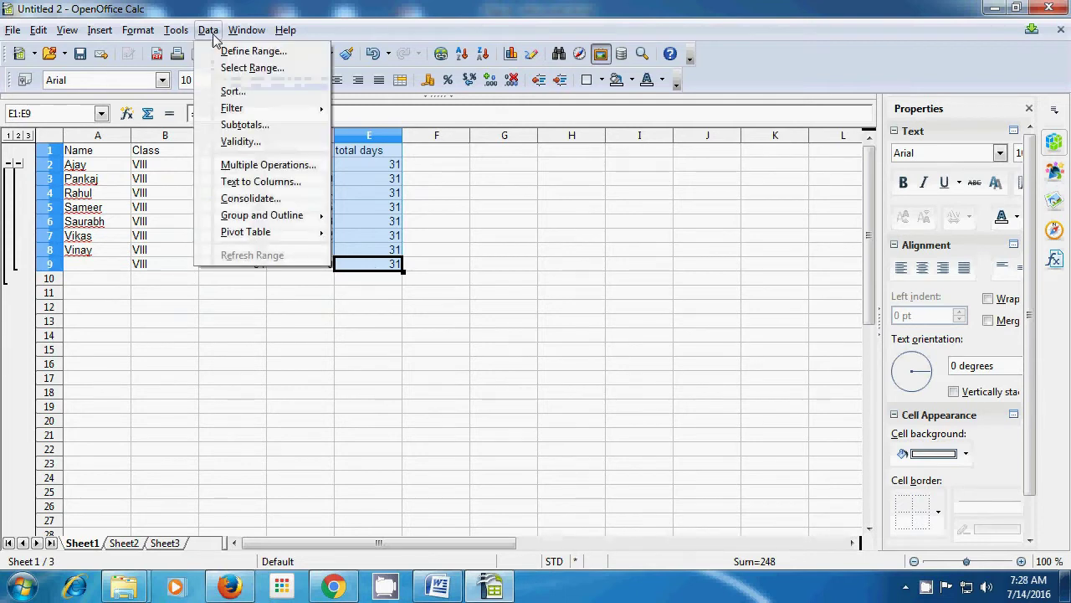
click(244, 125)
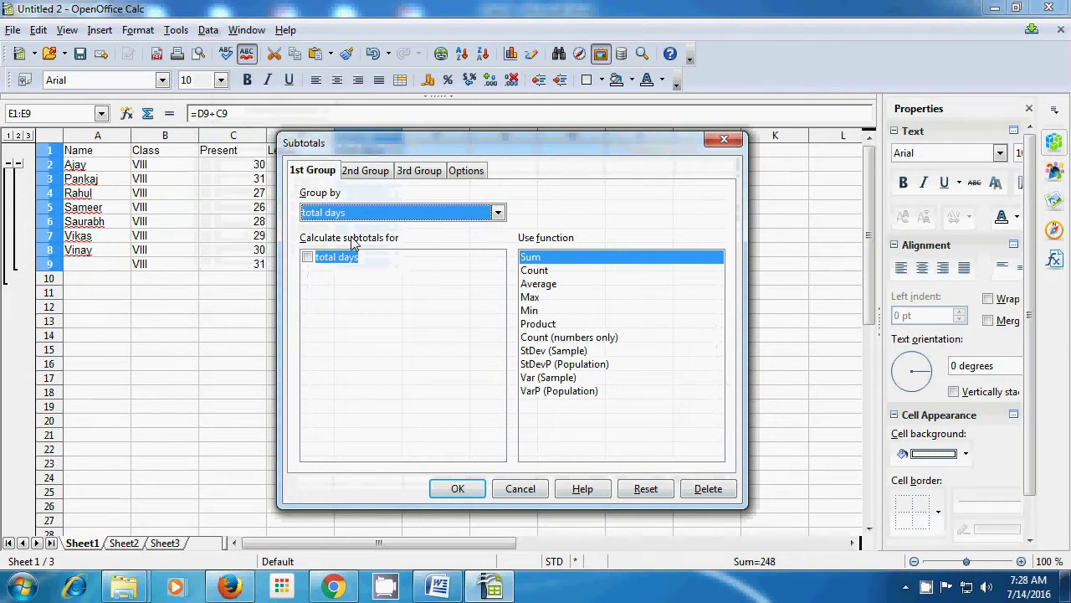
click(497, 213)
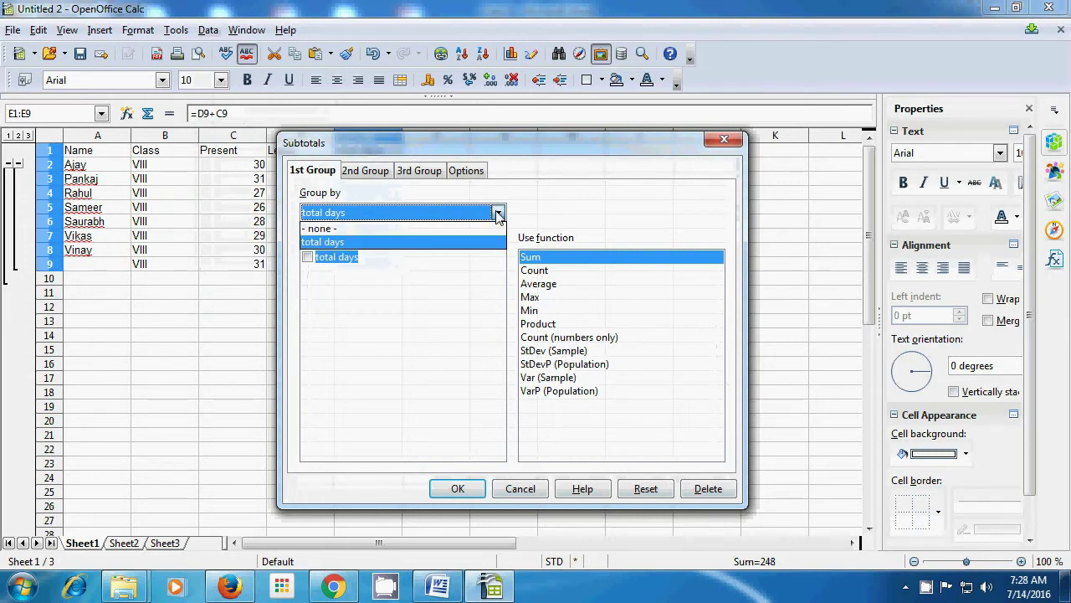
click(431, 243)
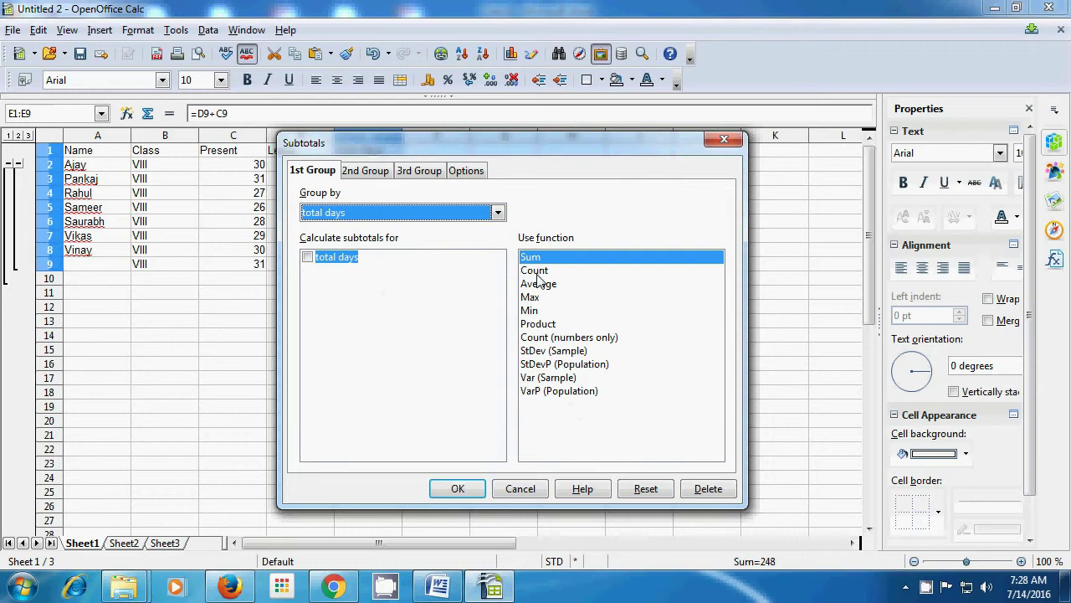
key(Tab)
key(space)
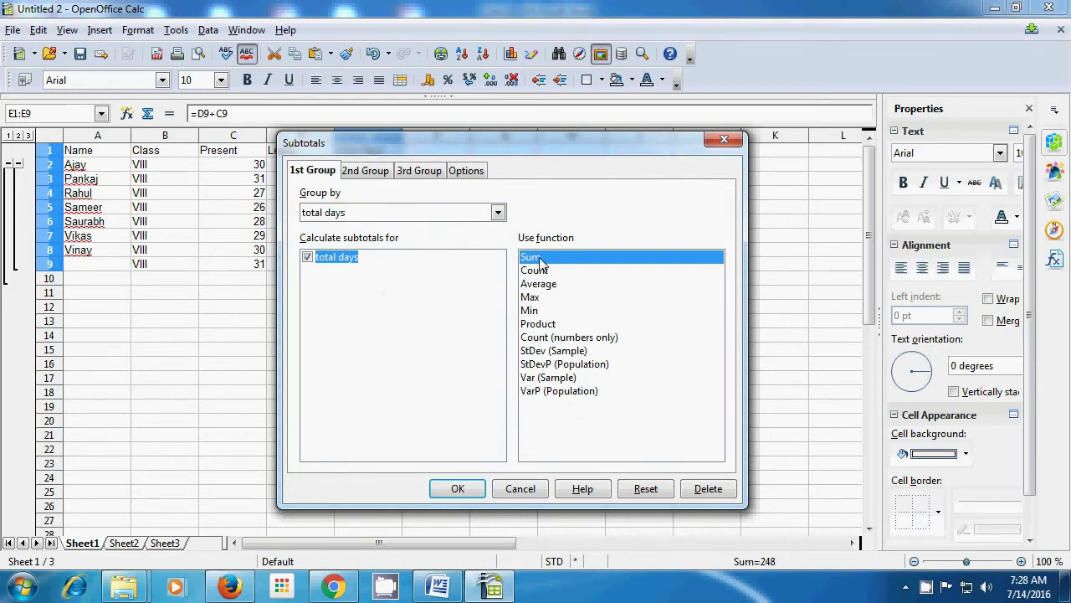
click(457, 492)
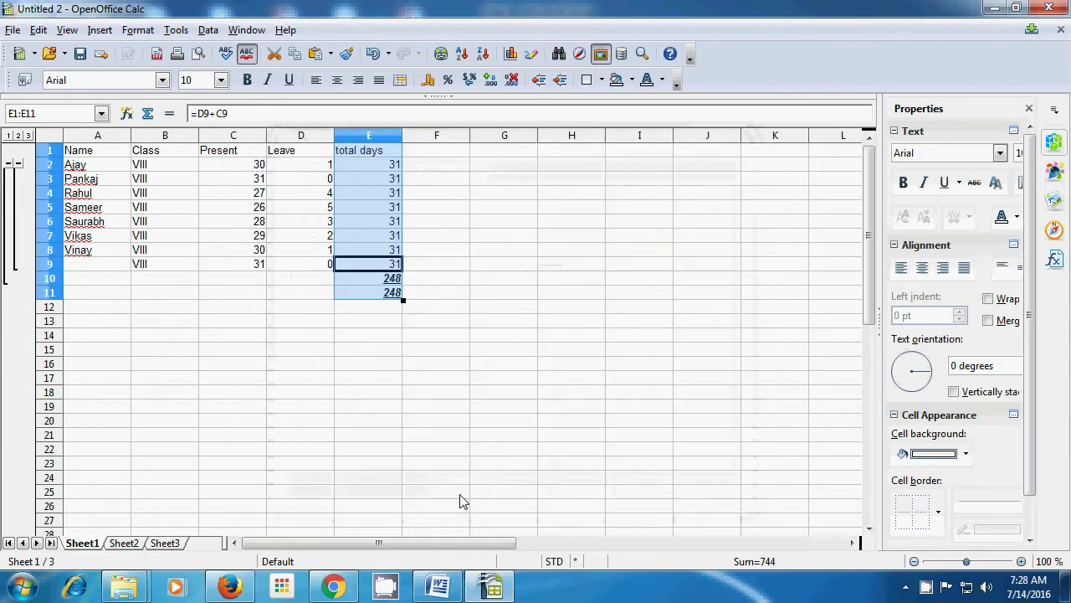
click(398, 350)
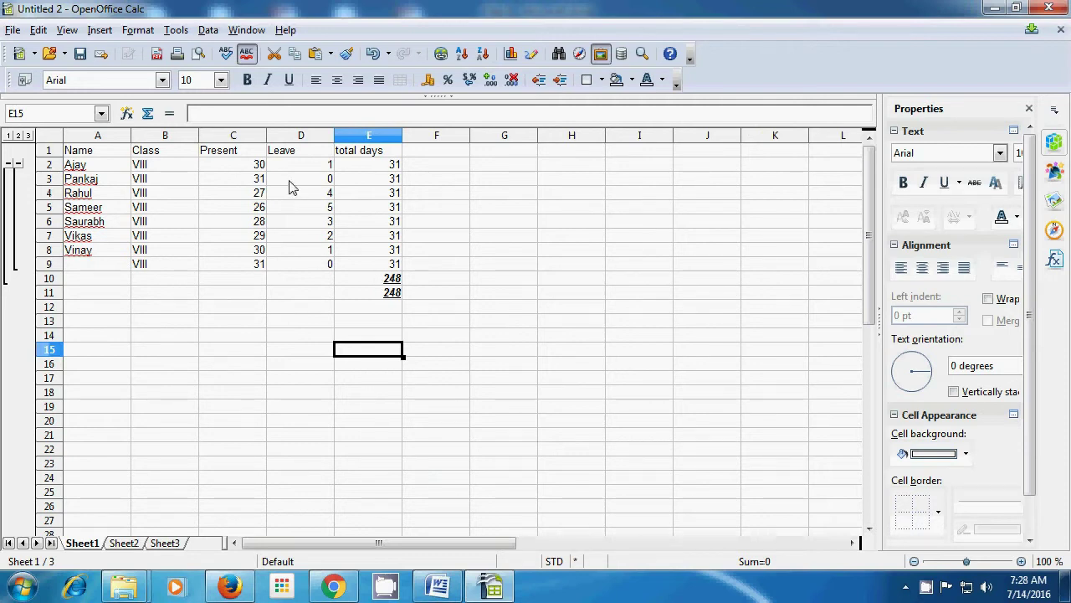
Select the Leave values D1:D9 and bring up the Data menu.
click(298, 157)
drag(297, 156, 312, 266)
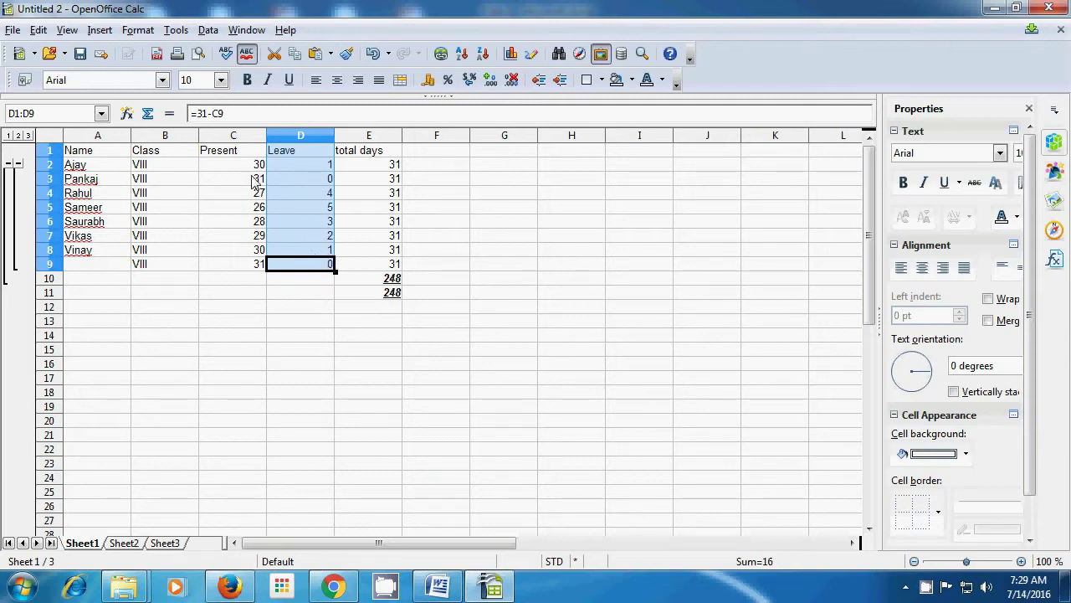
click(209, 31)
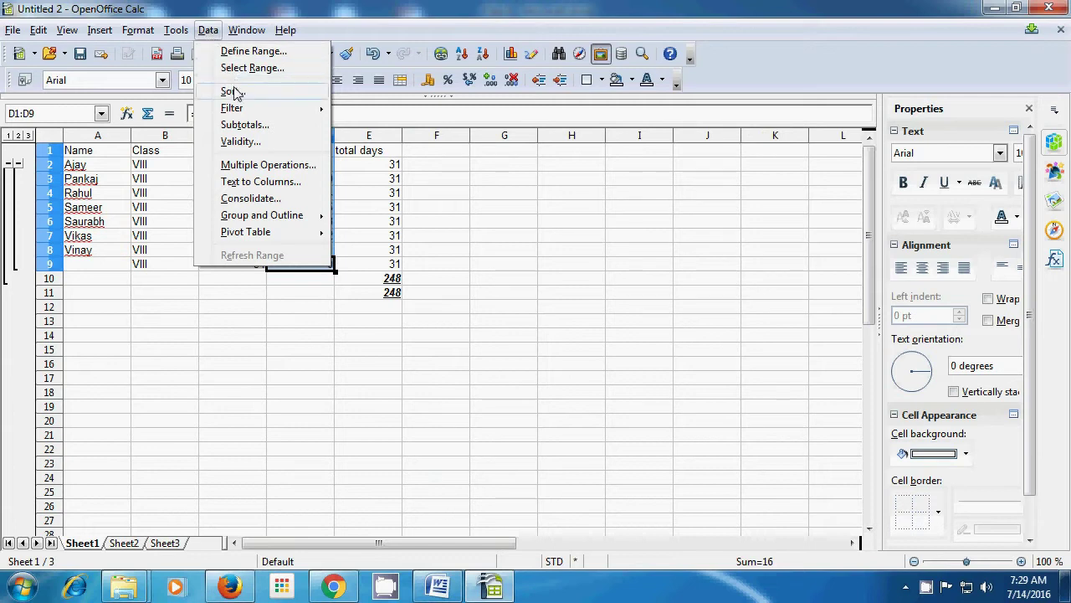
Add Count subtotals grouped by Leave, giving an overall count of 8 in D18.
click(246, 126)
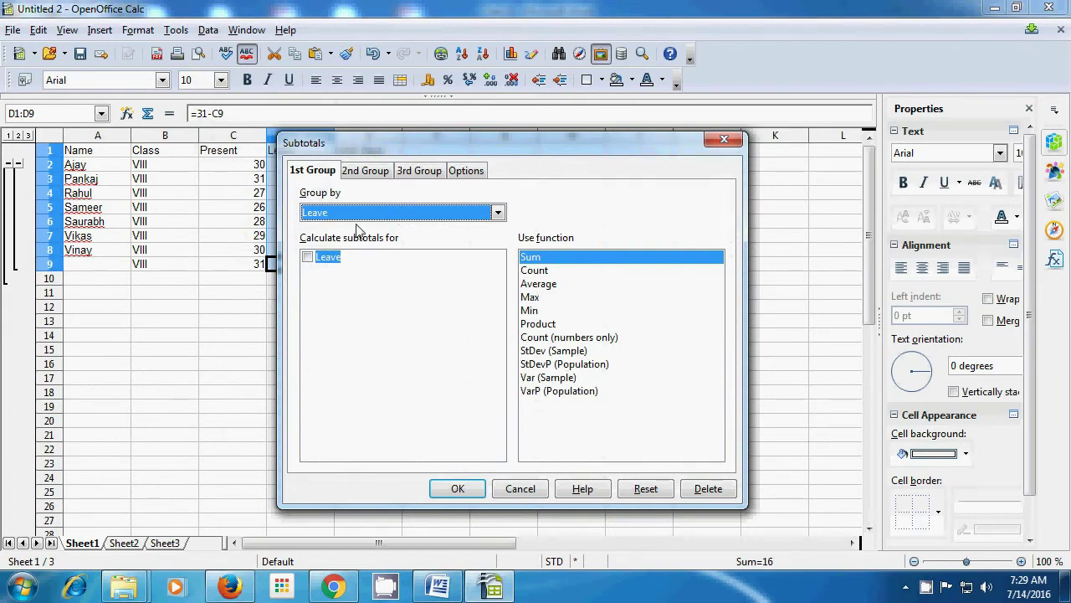
click(532, 272)
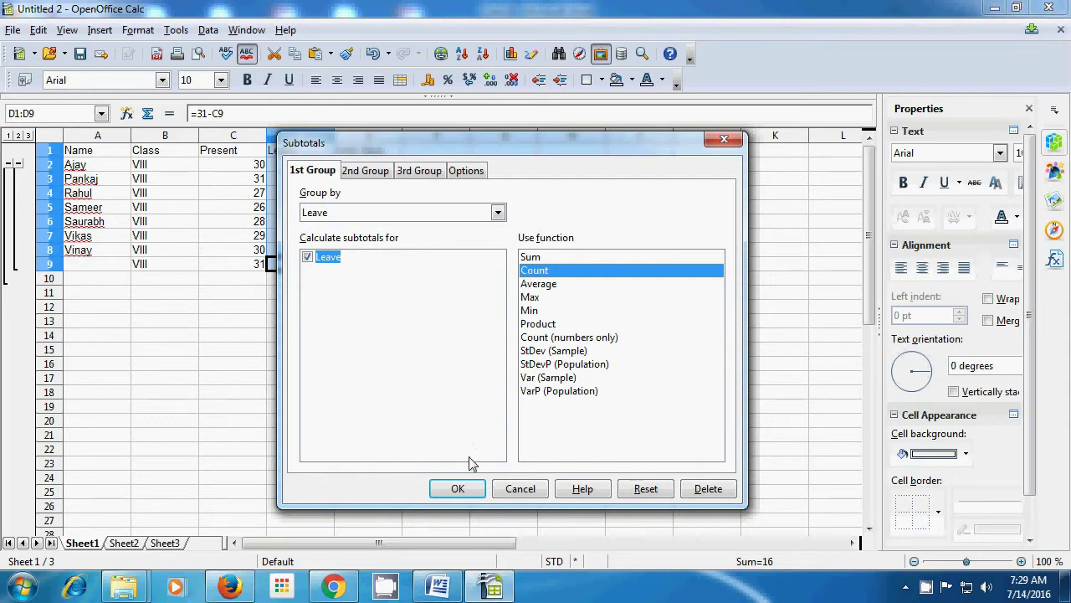
click(458, 490)
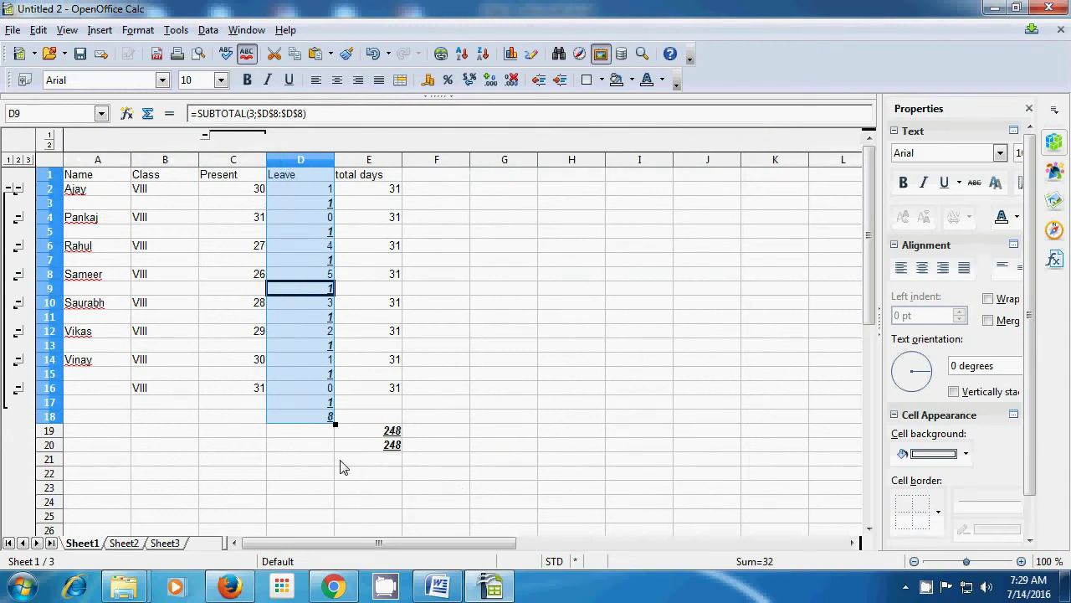
Inspect the SUBTOTAL count formula in D18, then select Present values C1:C16.
click(343, 465)
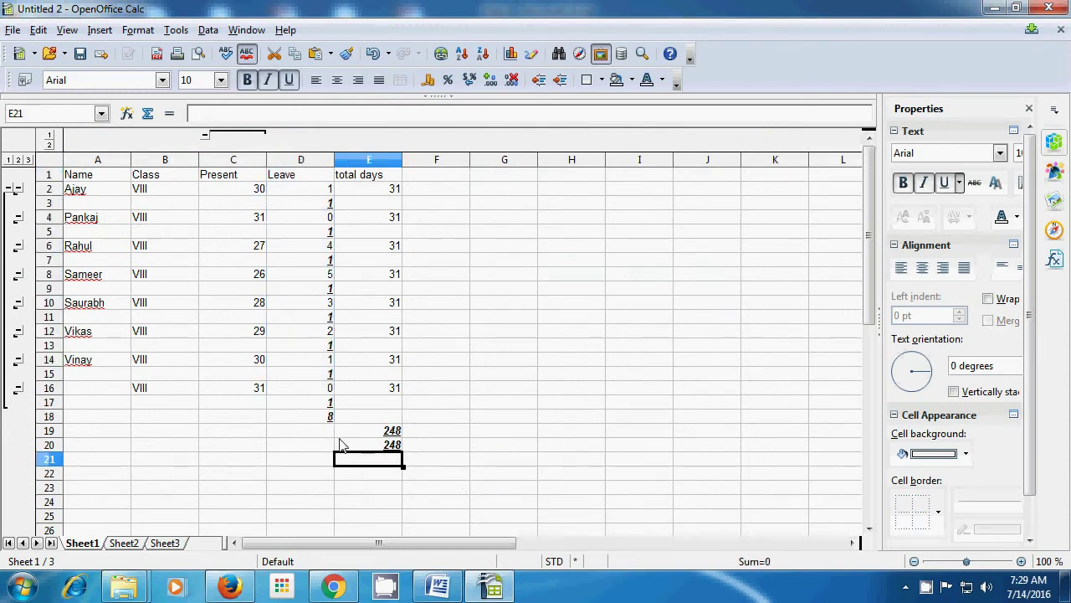
click(329, 421)
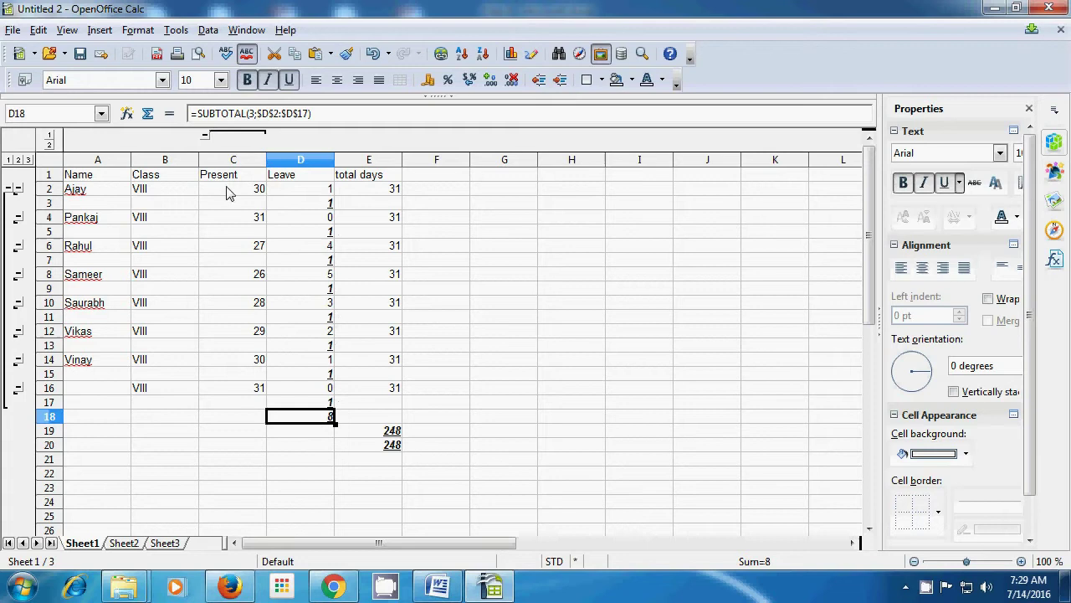
drag(231, 177, 263, 396)
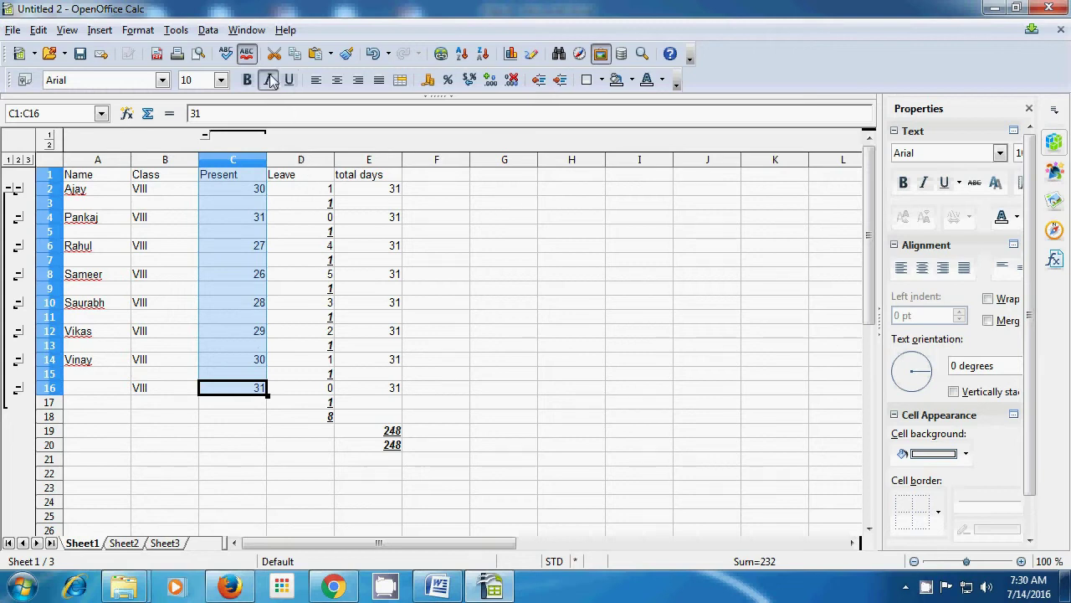
Add Average subtotals grouped by Present, with an overall average of 29.
click(209, 30)
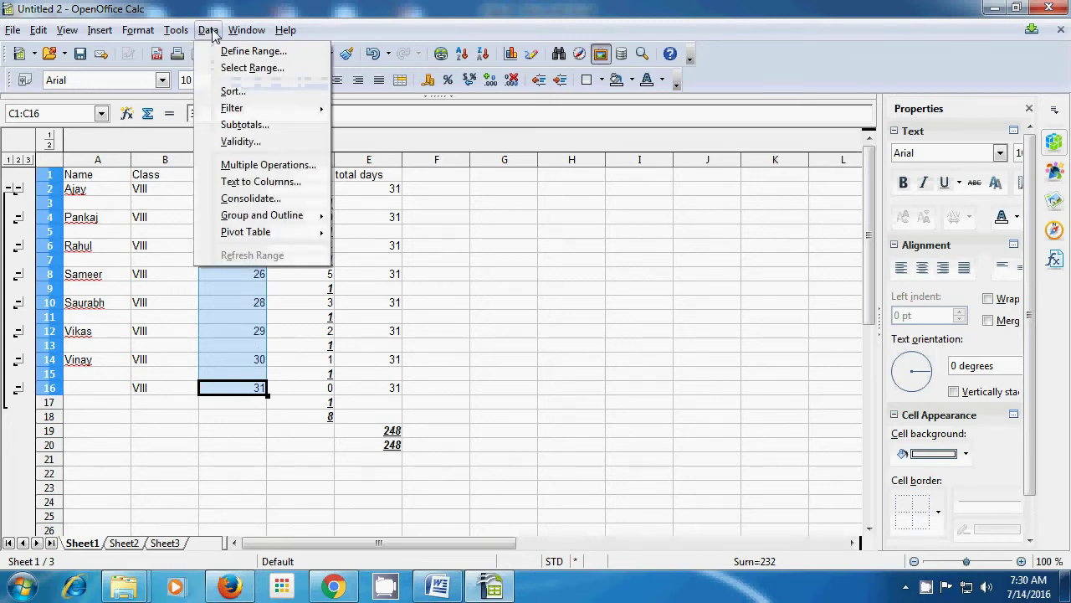
click(238, 126)
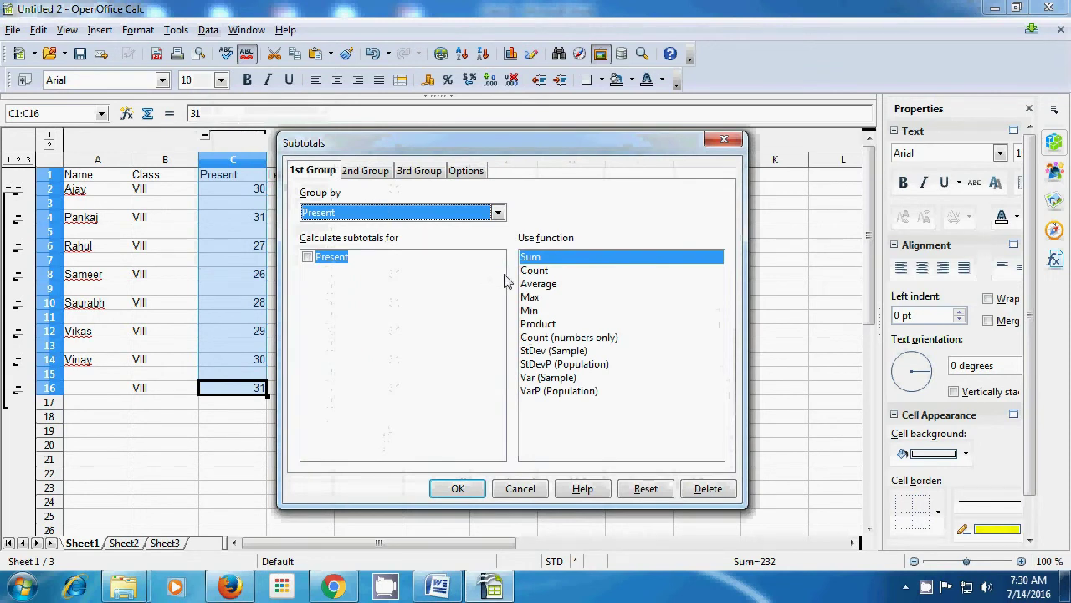
click(532, 285)
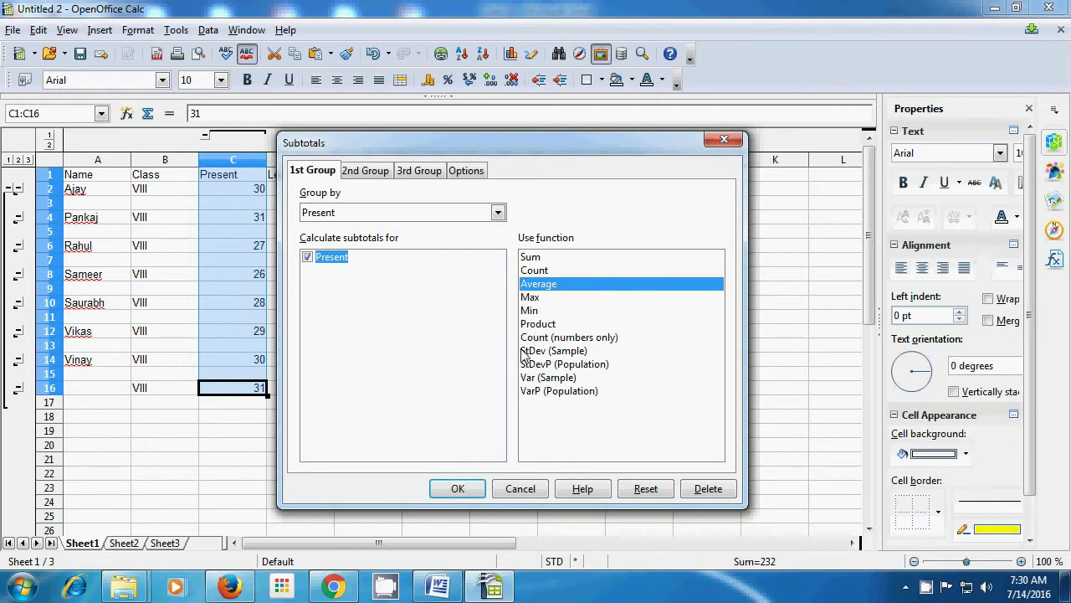
click(464, 491)
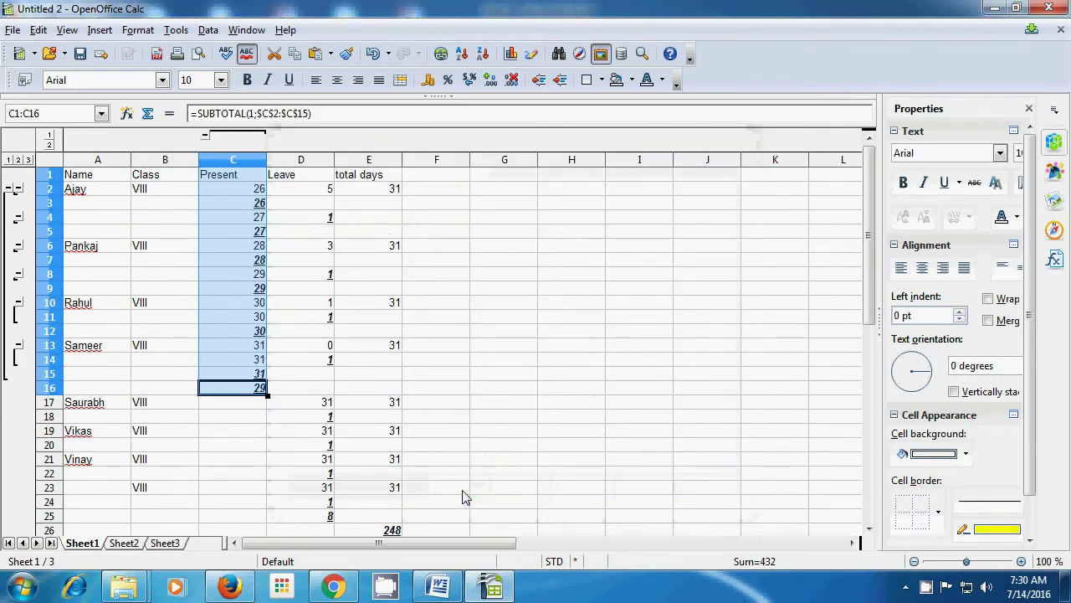
click(424, 405)
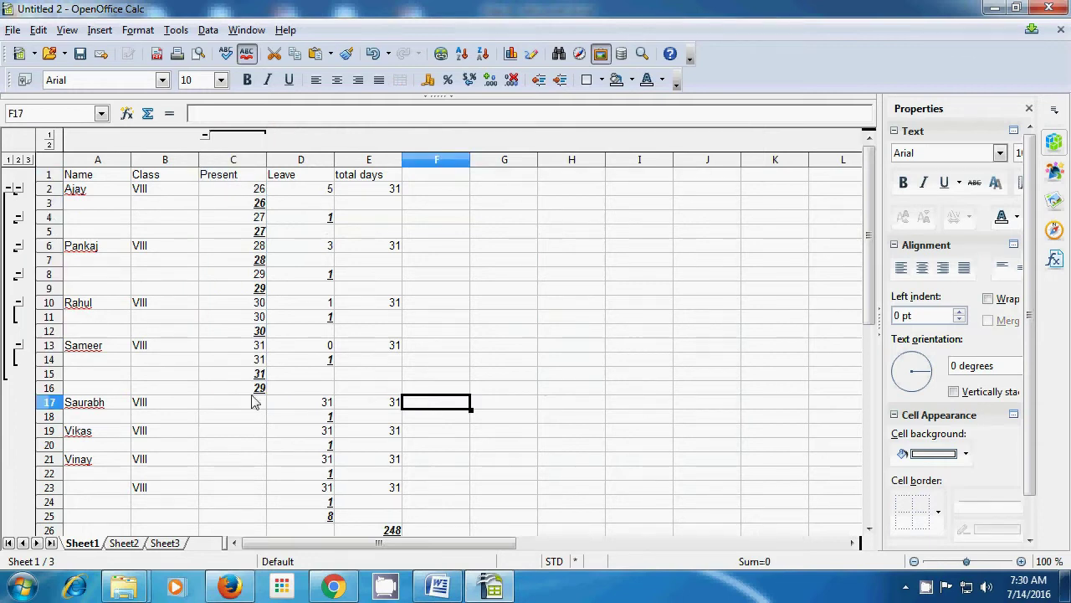
scroll(251, 398, down, 3)
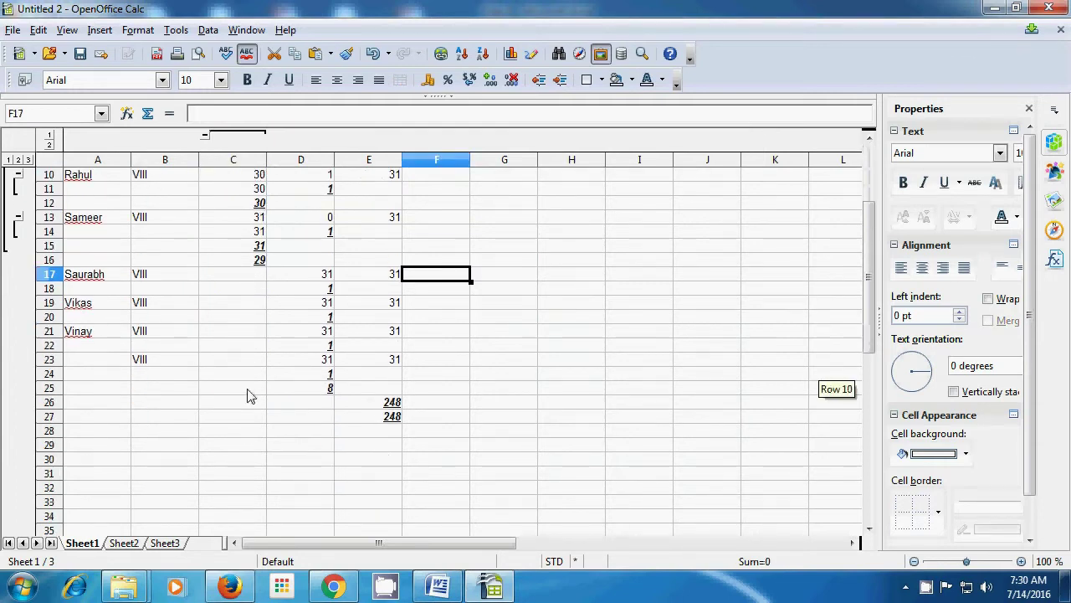
scroll(251, 396, up, 3)
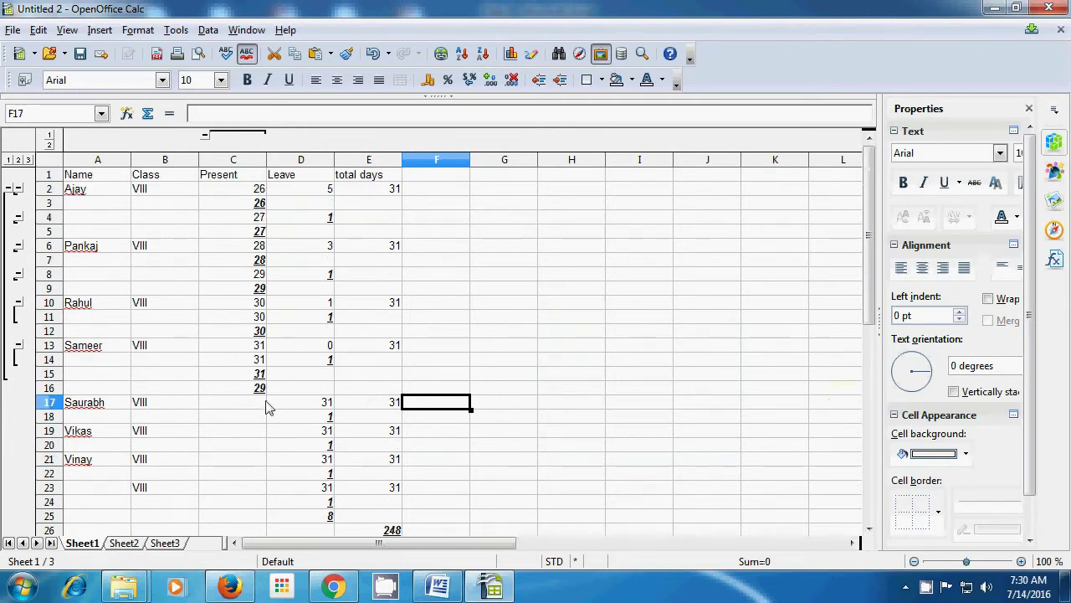
click(260, 391)
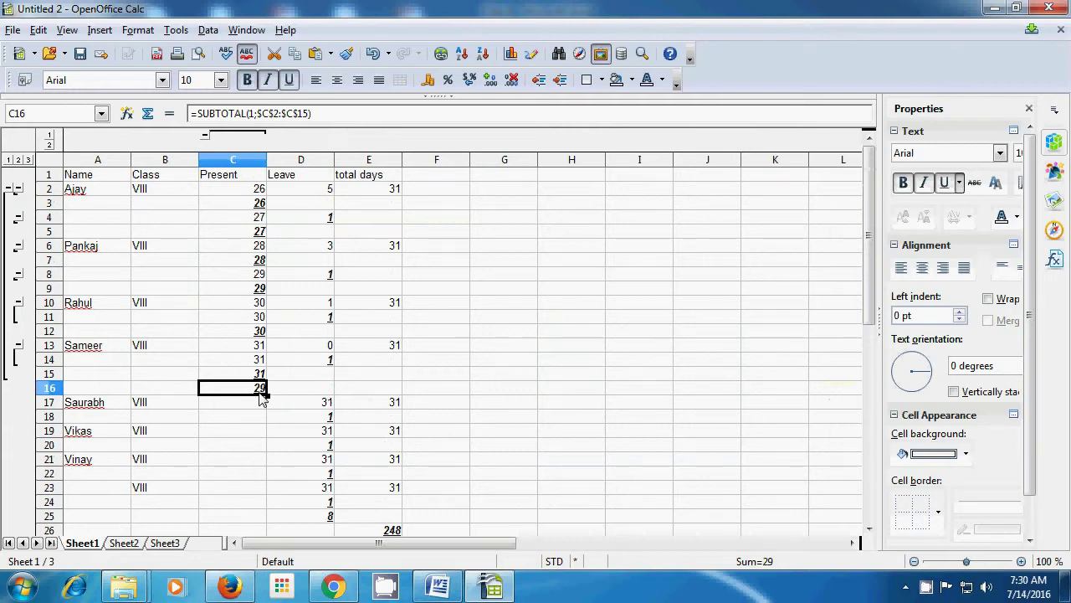
scroll(260, 398, down, 1)
scroll(260, 399, down, 1)
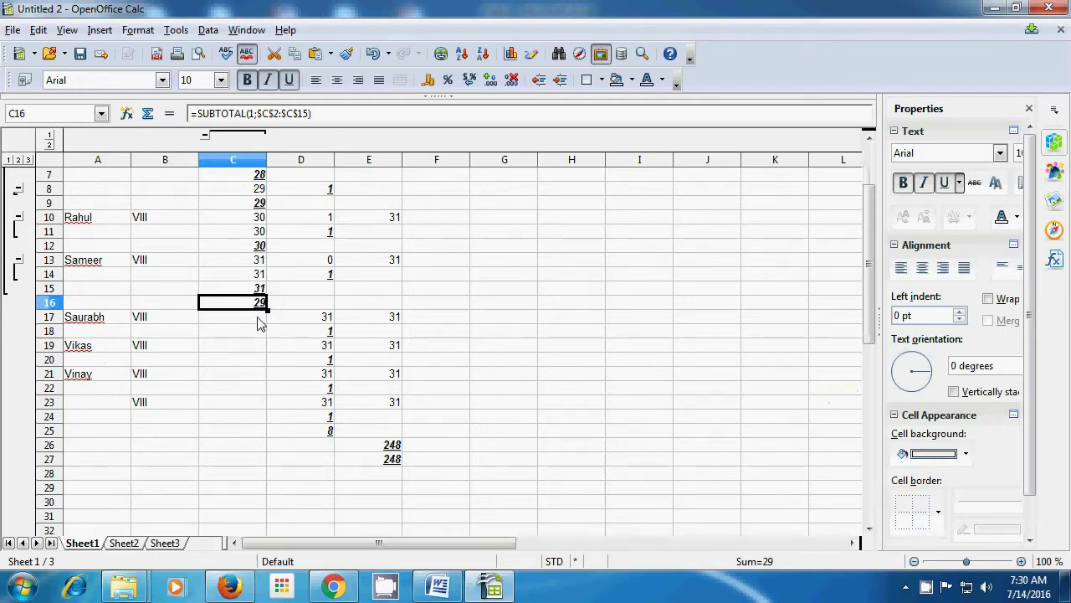
scroll(256, 310, down, 7)
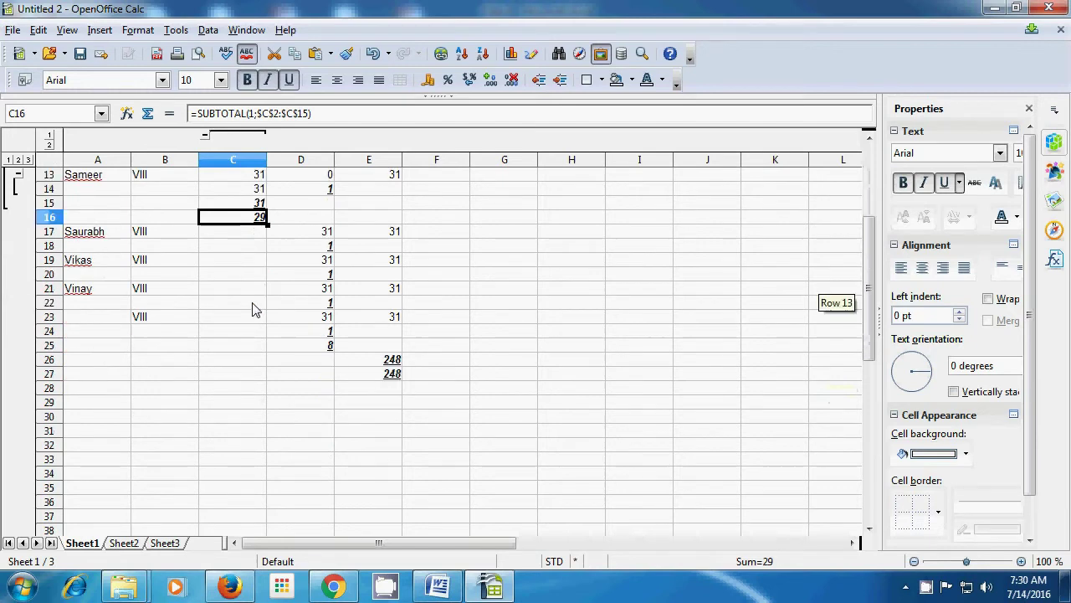
scroll(255, 310, up, 9)
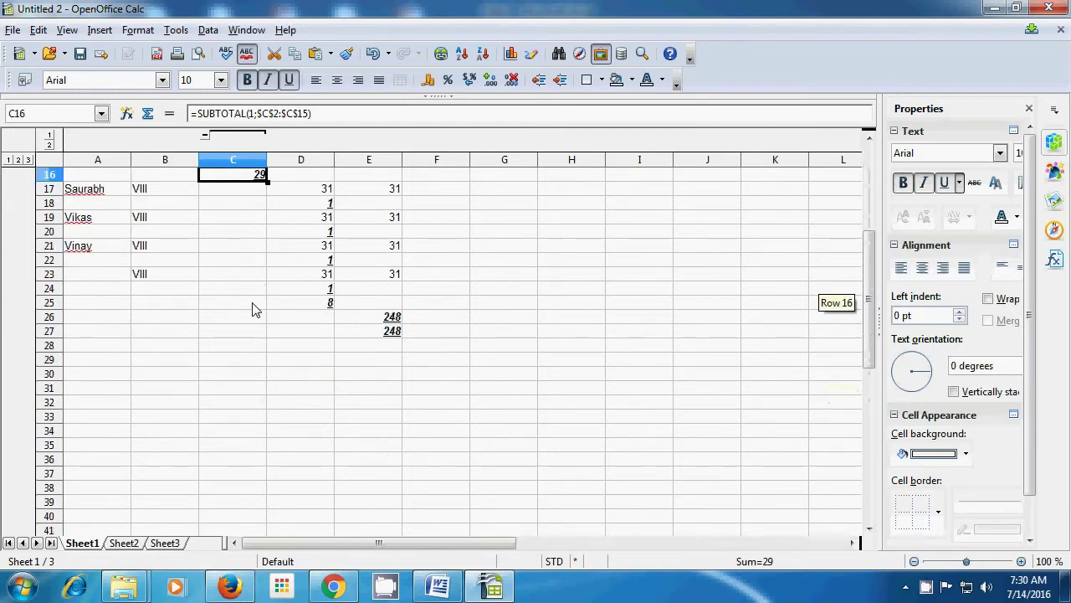
click(488, 249)
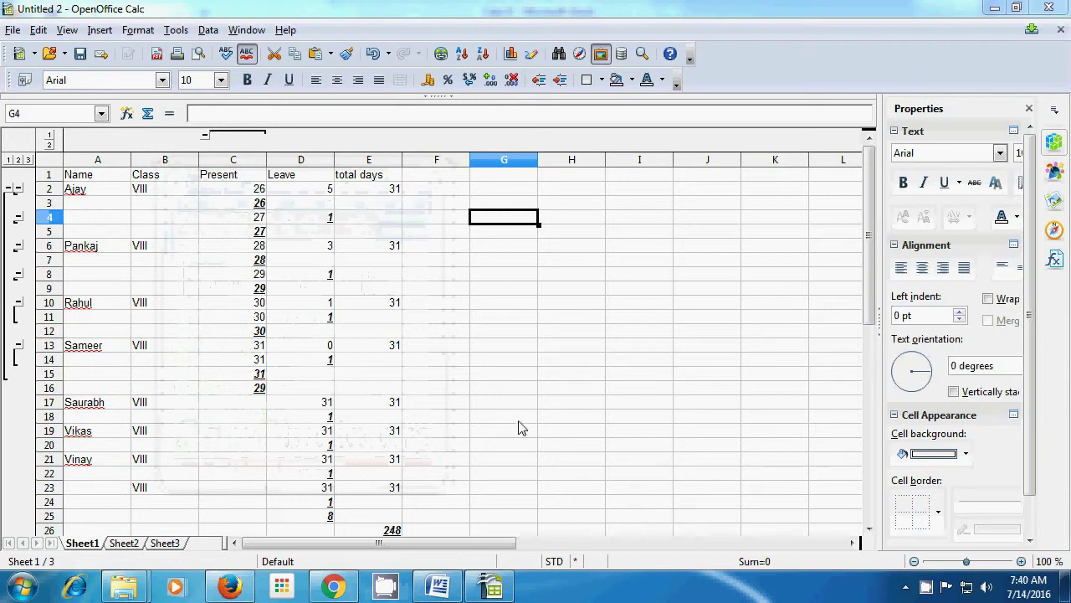
Undo the subtotal rows with repeated Ctrl+Z back toward the plain table.
click(522, 322)
key(ctrl+Page_Down)
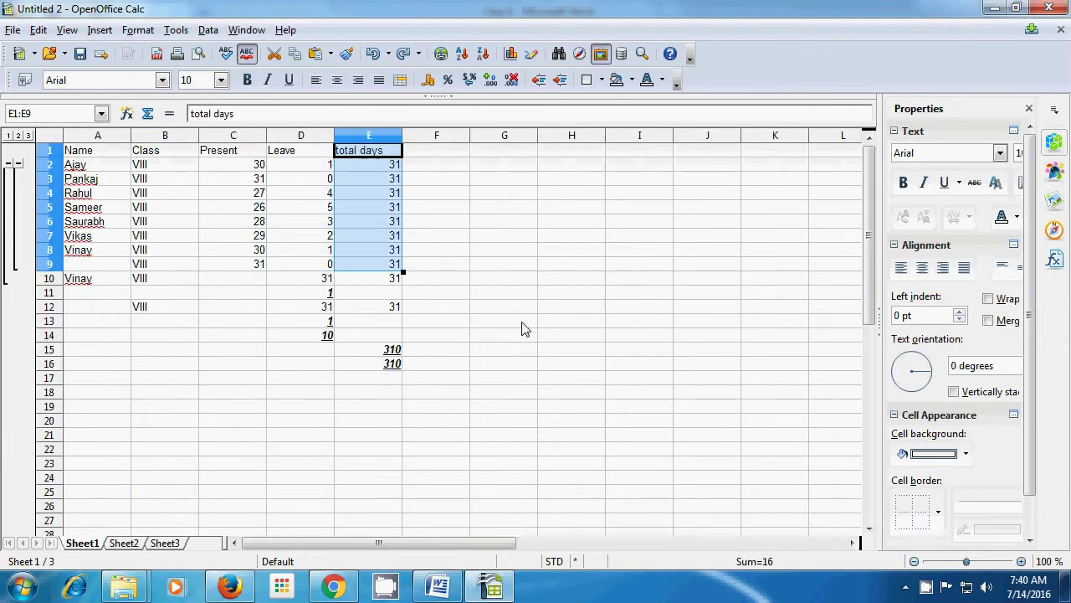
key(ctrl+z)
key(ctrl+z)
key(ctrl+z)
key(ctrl+z)
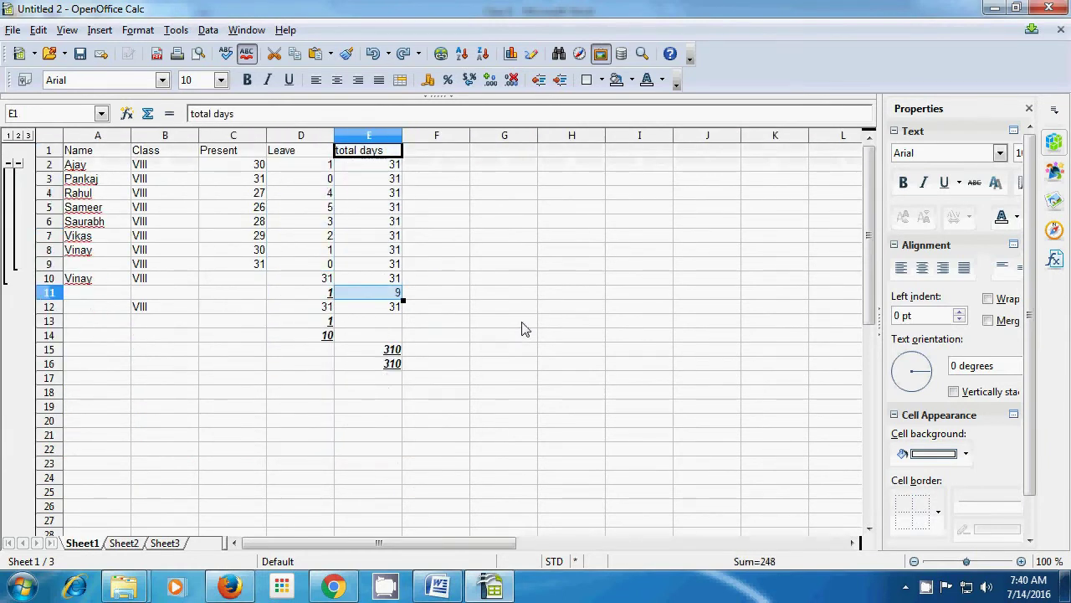
key(ctrl+z)
key(ctrl+z)
key(ctrl+z)
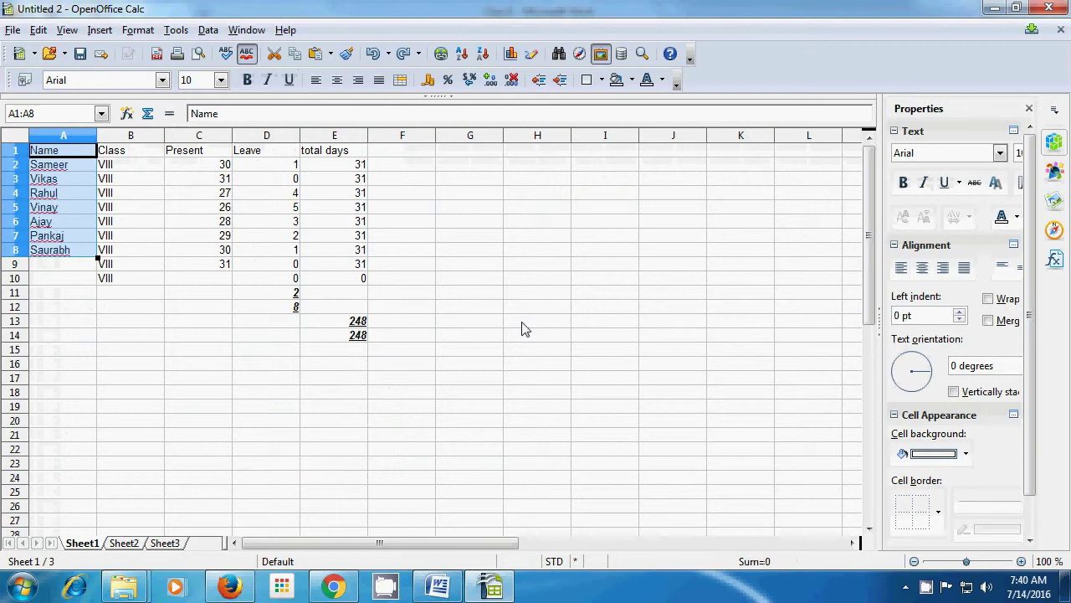
key(ctrl+z)
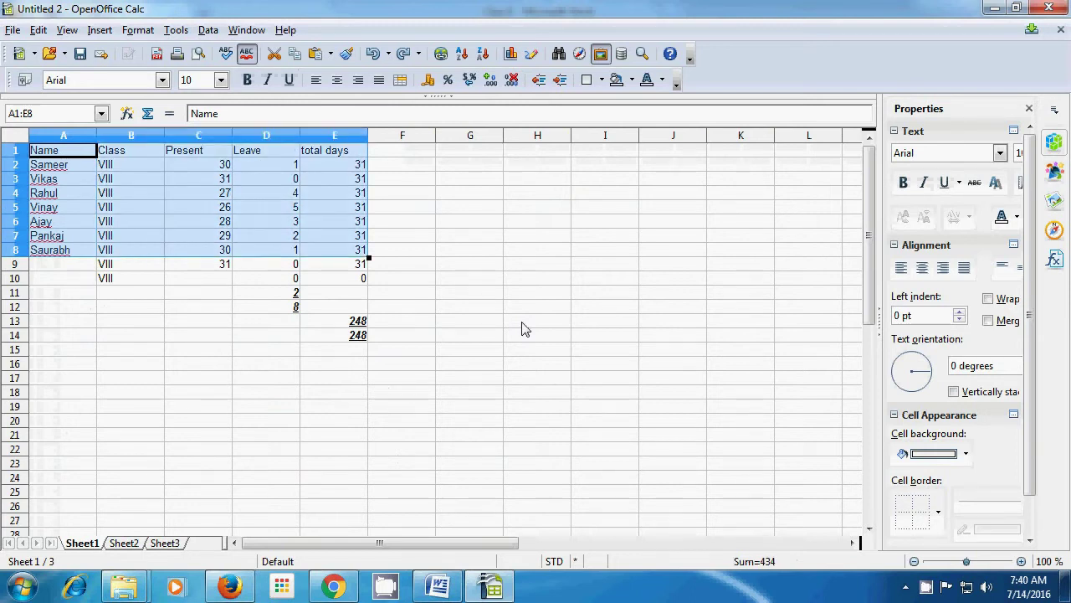
Clear the leftover values in E13, E14, D12 and D11, then select F2.
click(347, 324)
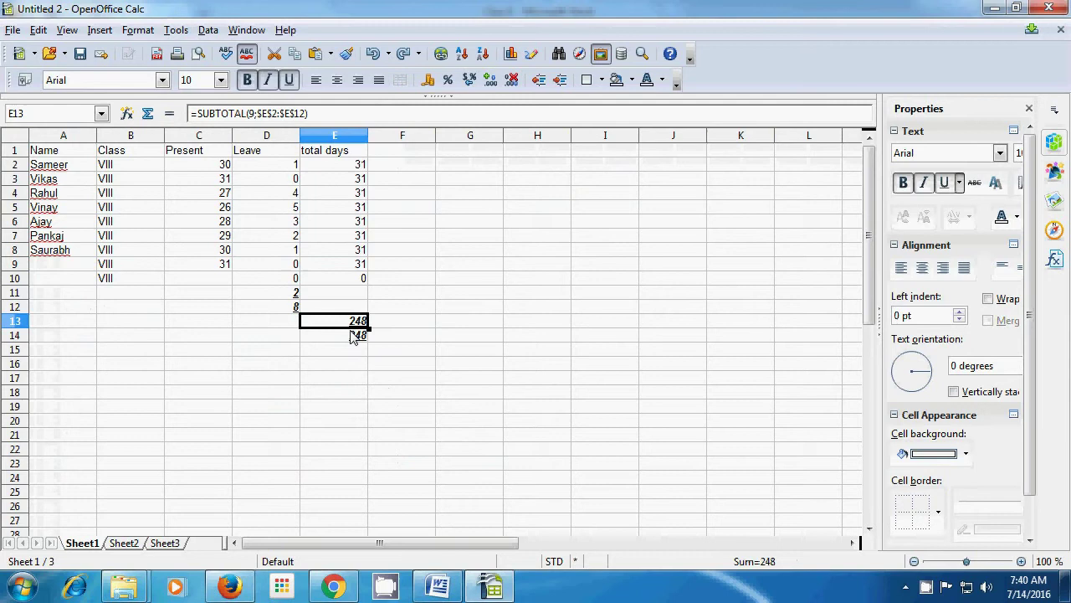
click(355, 336)
key(Delete)
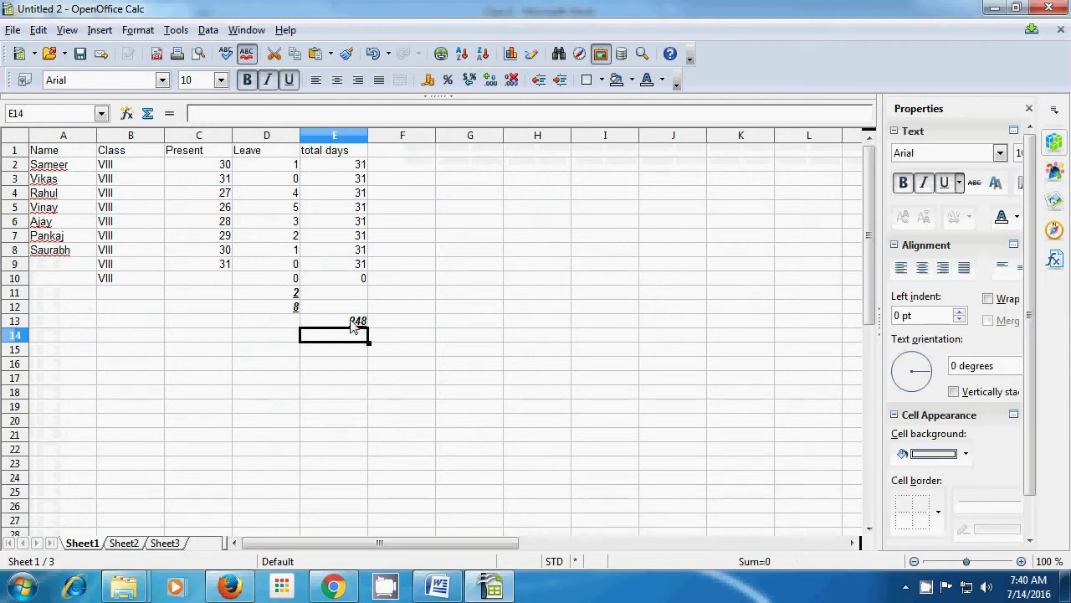
key(Up)
key(Delete)
click(283, 310)
key(Delete)
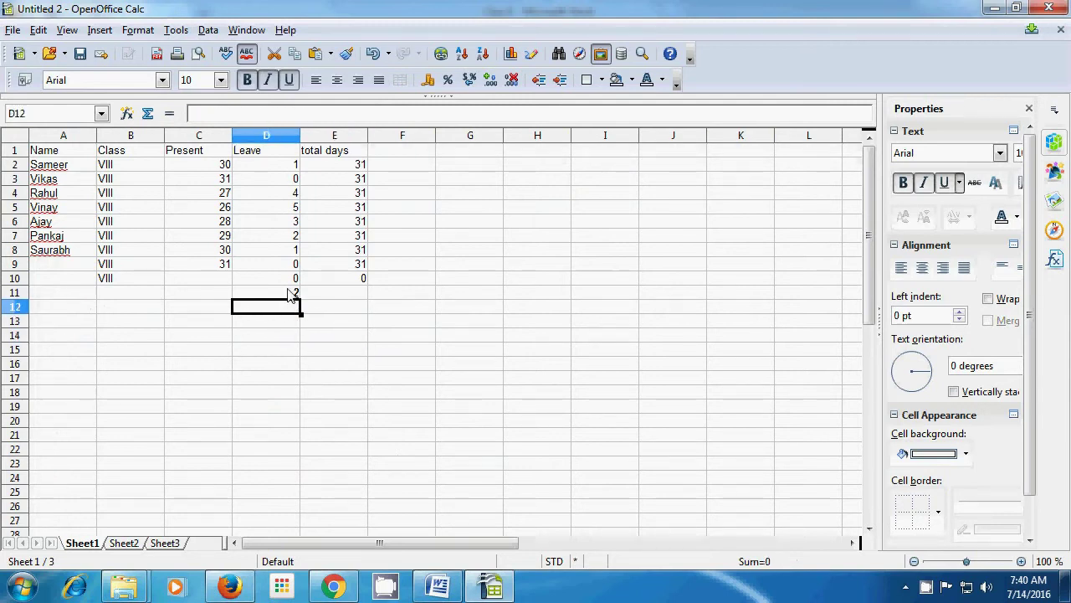
click(293, 293)
key(Delete)
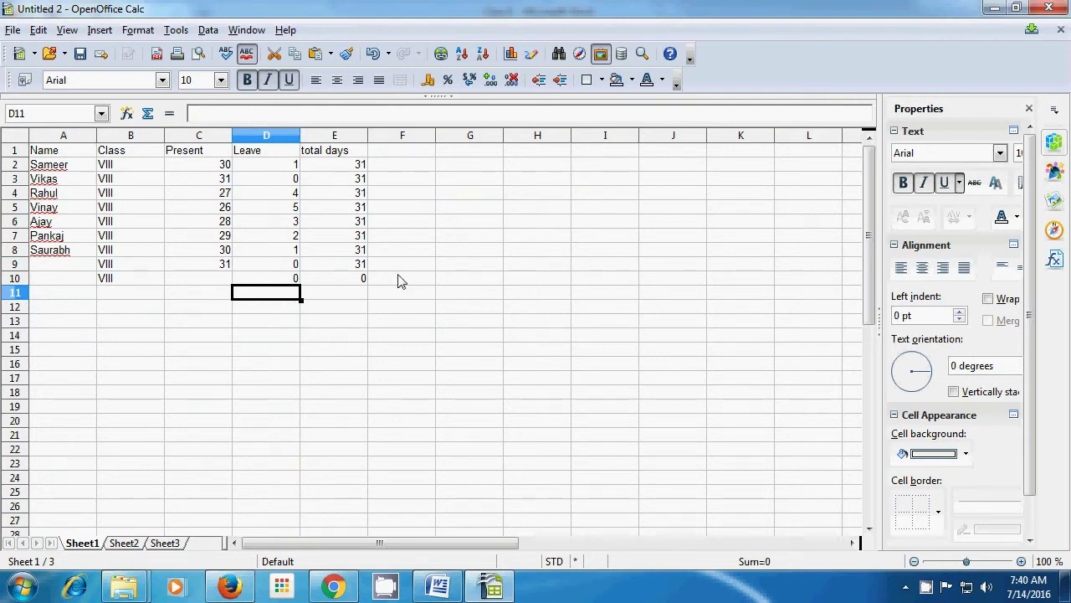
click(415, 167)
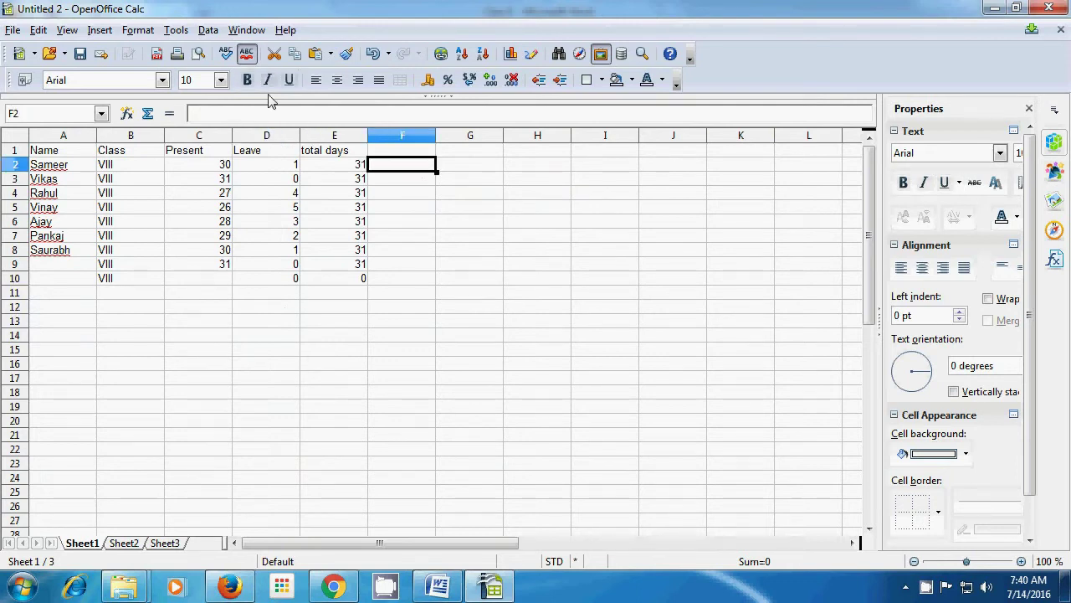
click(210, 32)
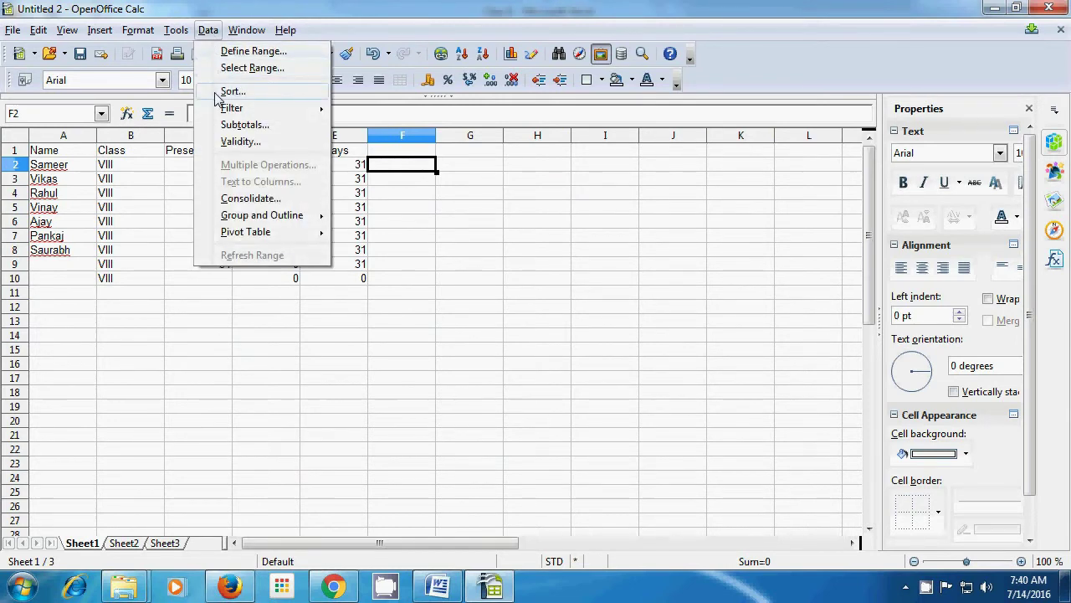
Set F2's validity criteria to whole numbers greater than a minimum of 100.
click(241, 142)
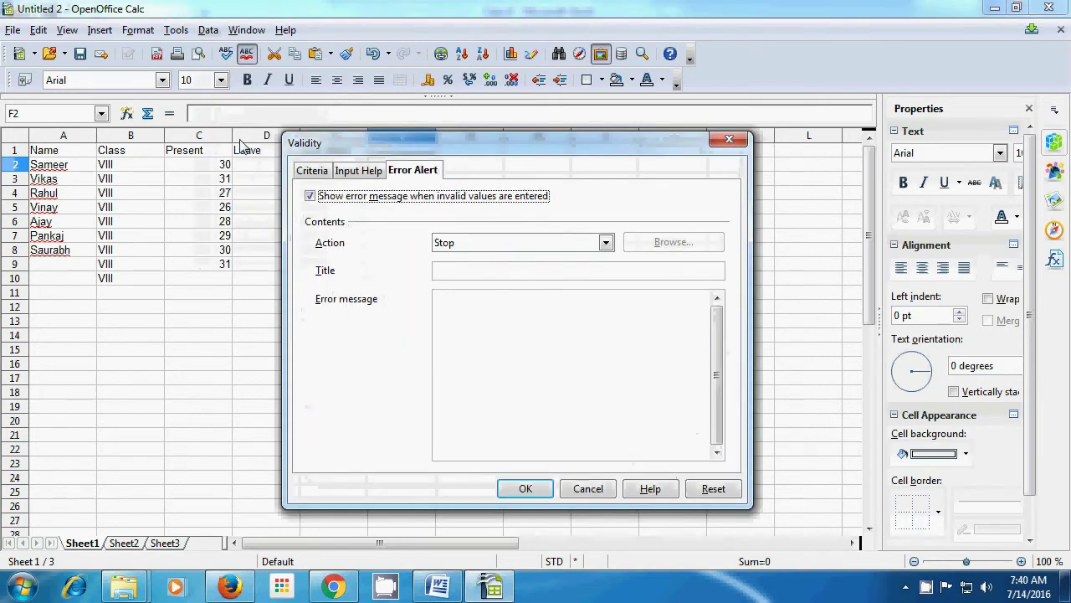
click(303, 173)
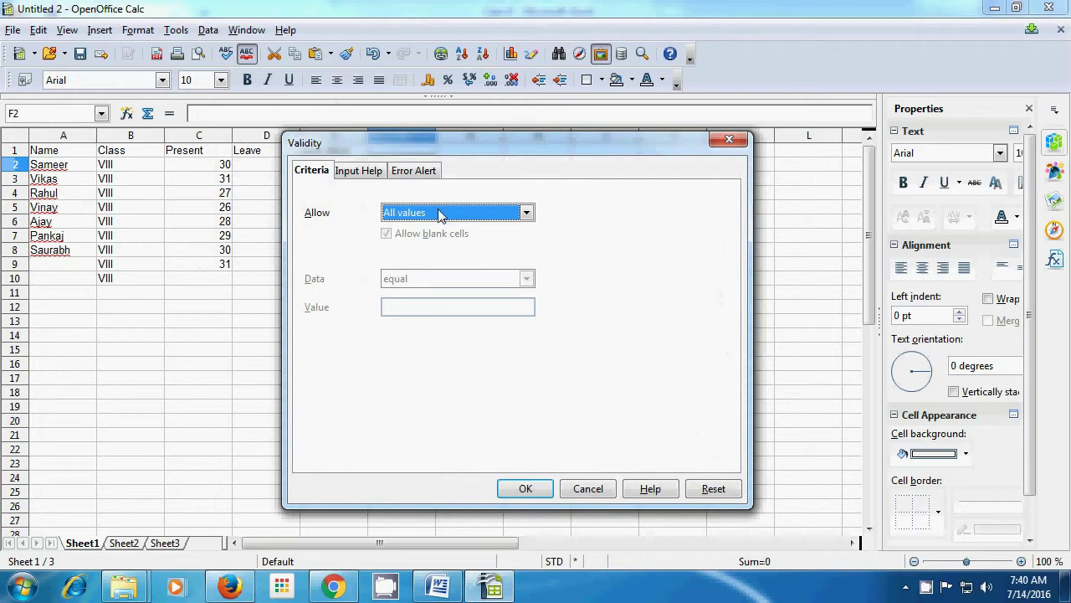
click(526, 214)
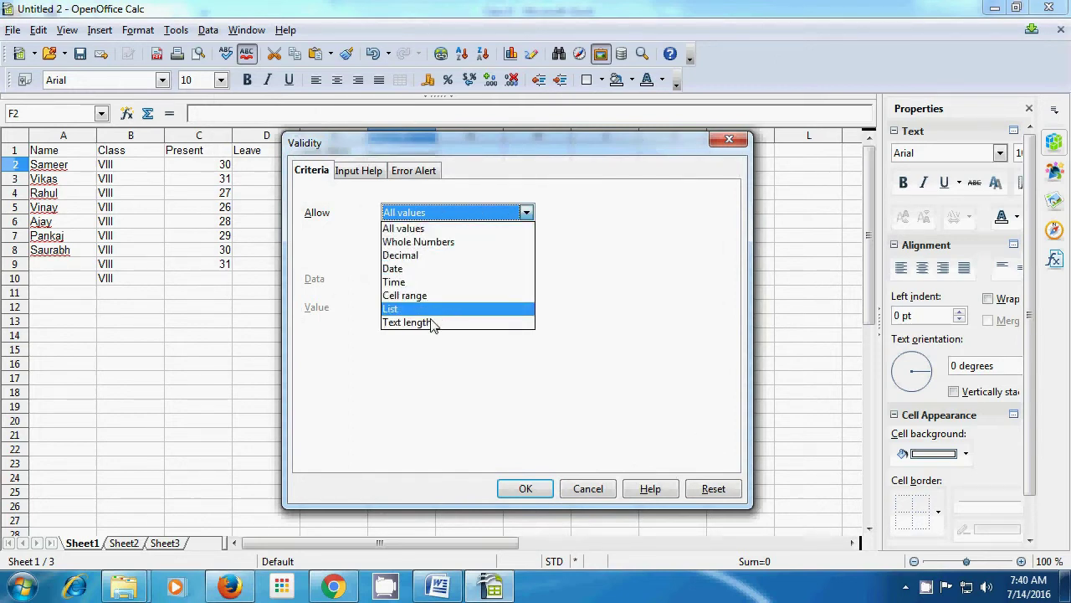
click(423, 248)
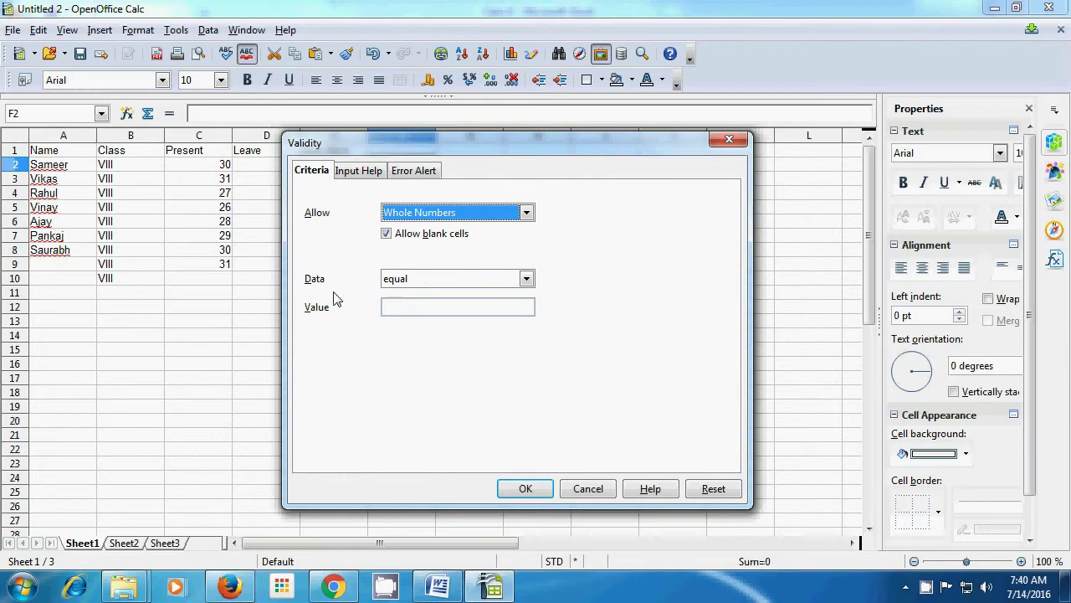
click(527, 280)
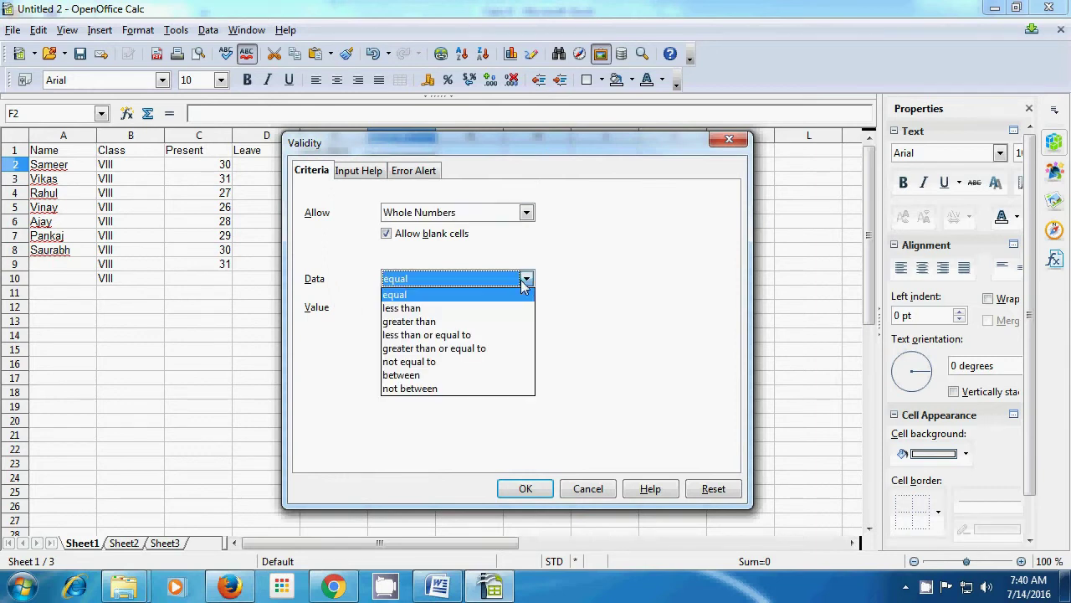
click(421, 324)
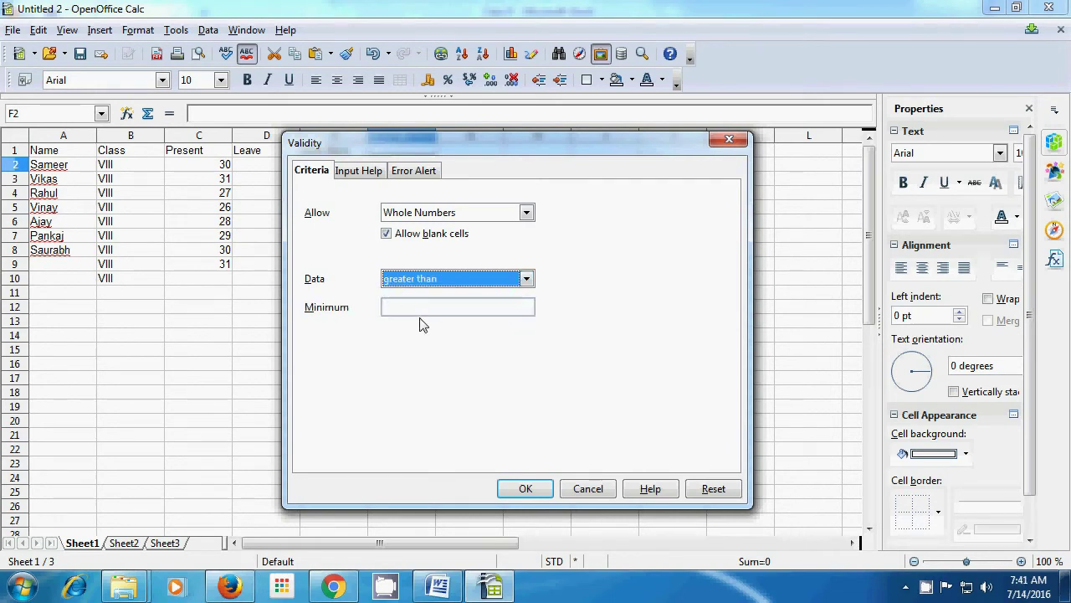
click(427, 307)
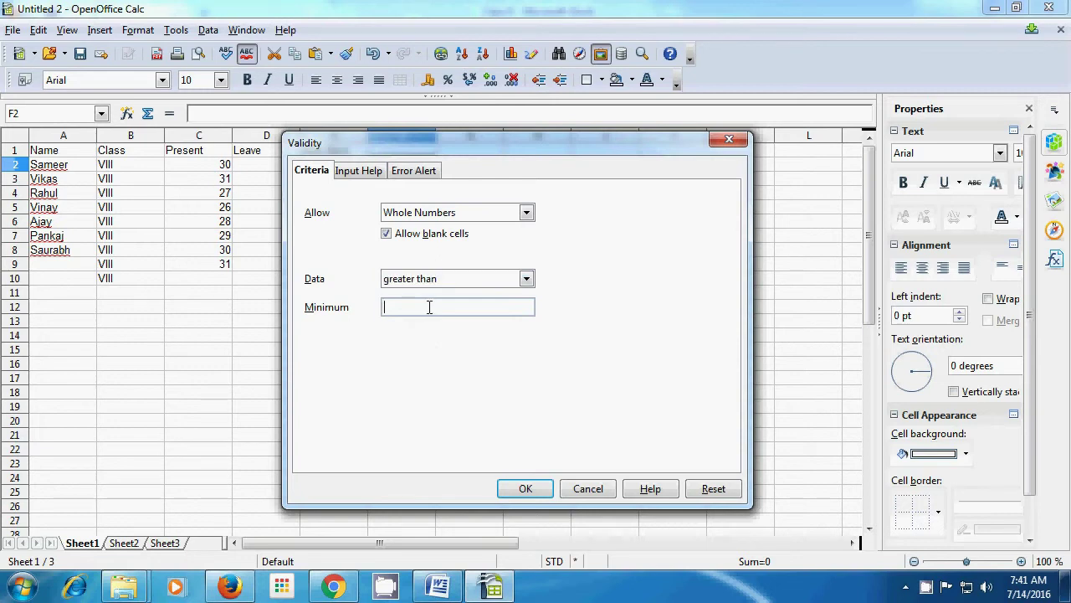
text(100)
click(373, 177)
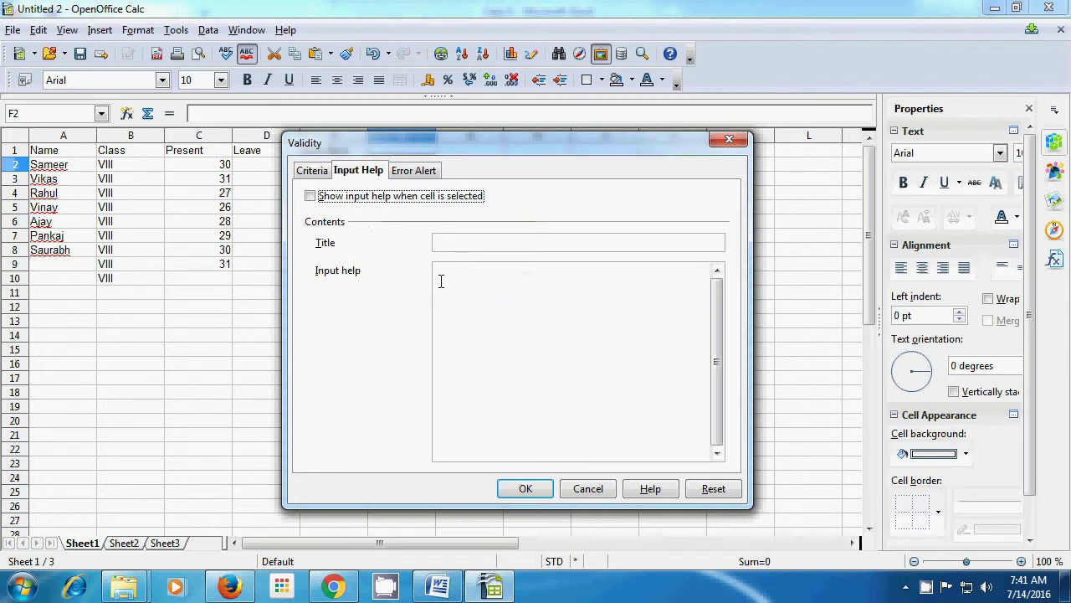
Set a Warning error alert reading 'greater than 100' and apply the rule.
click(422, 171)
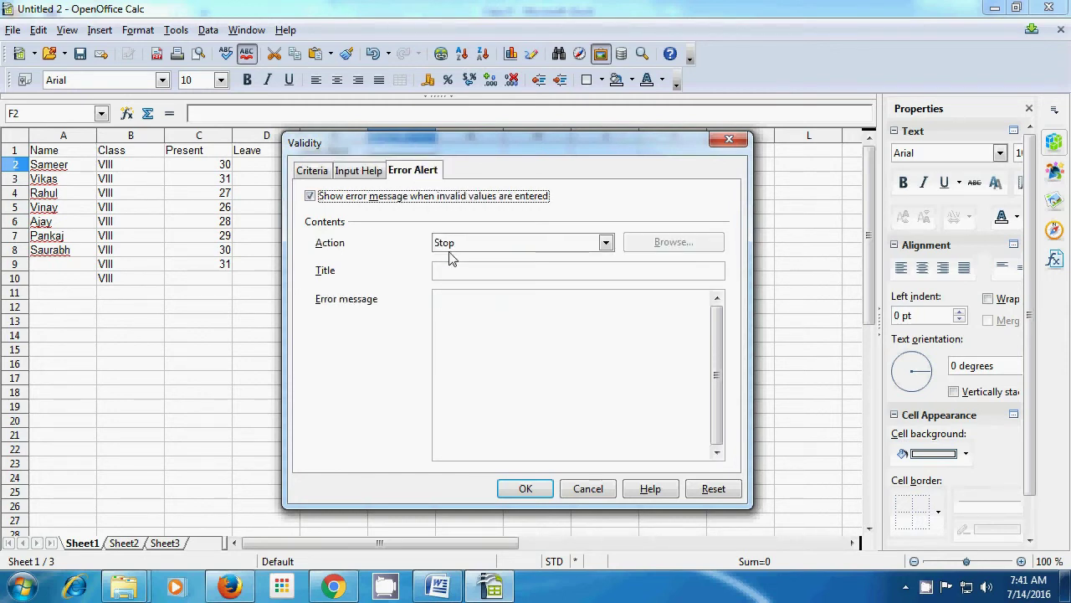
click(604, 243)
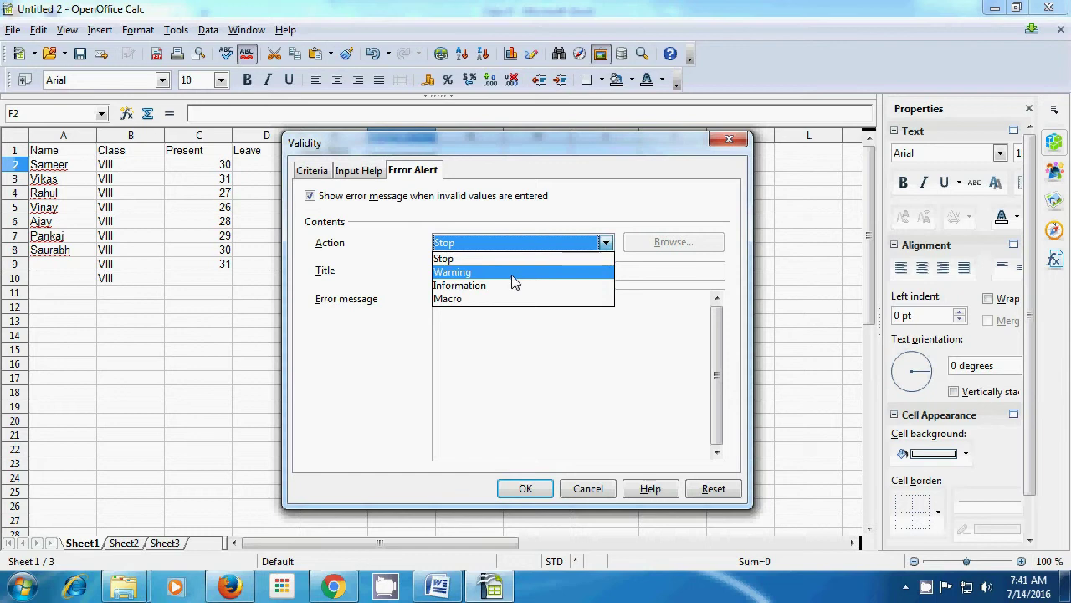
click(512, 276)
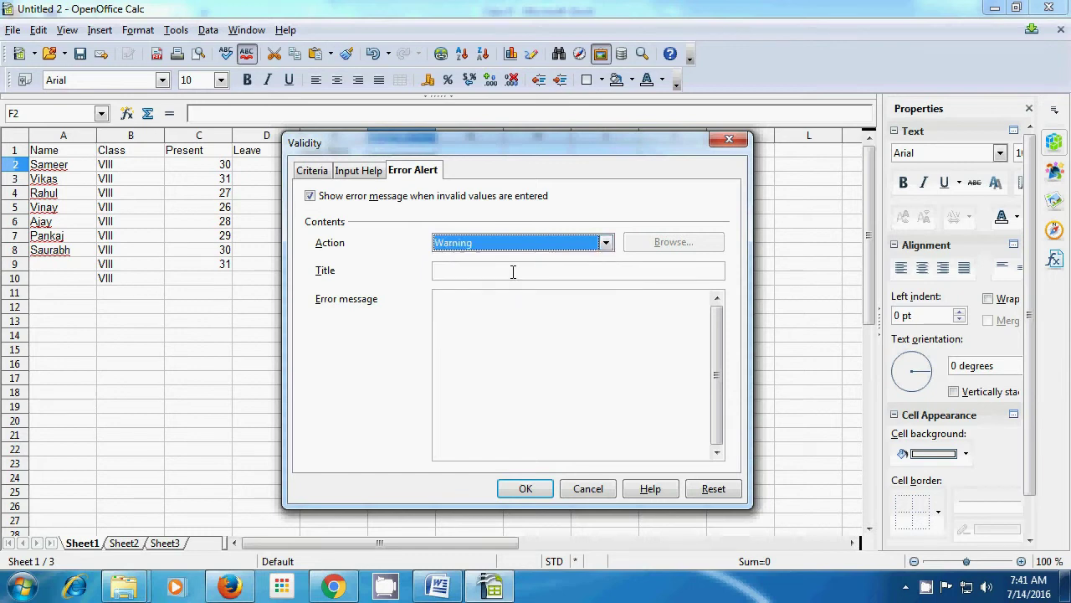
click(494, 311)
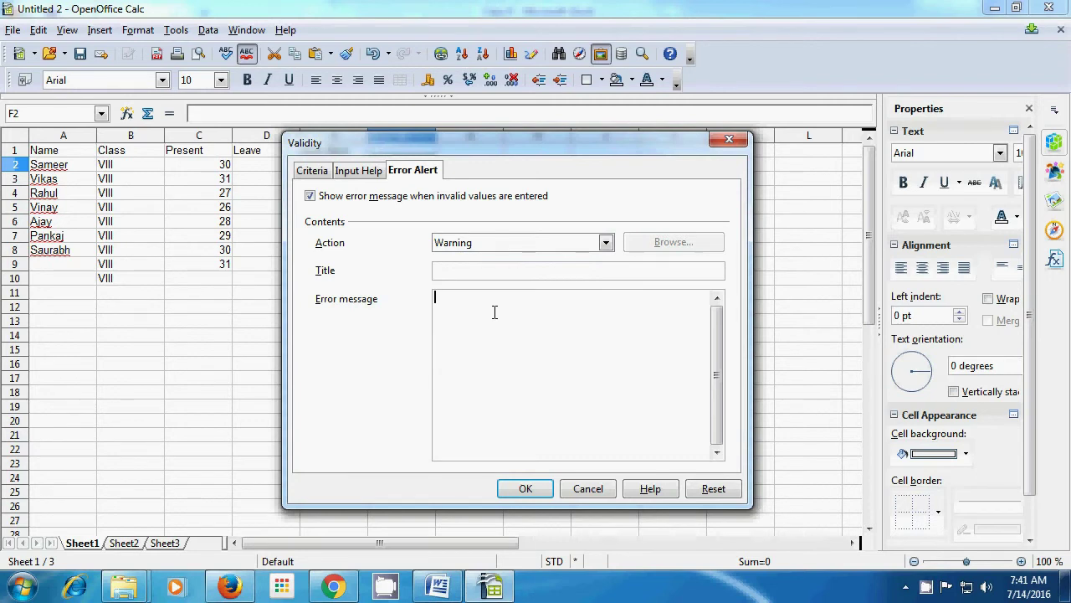
text(greater than 100)
click(525, 490)
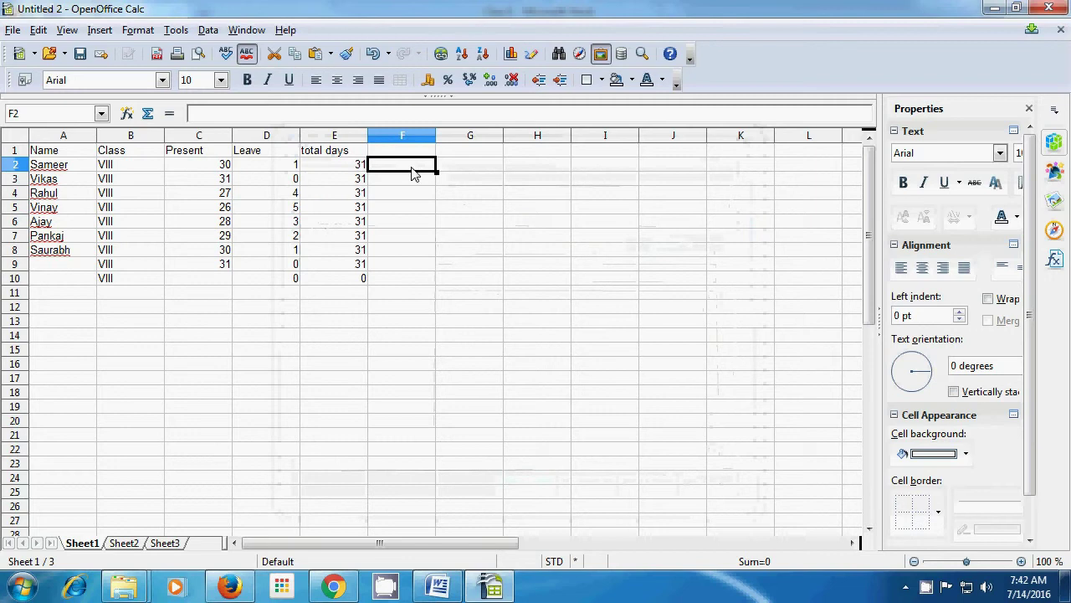
Enter 56 in F2 and keep it despite the 'greater than 100' warning.
text(56)
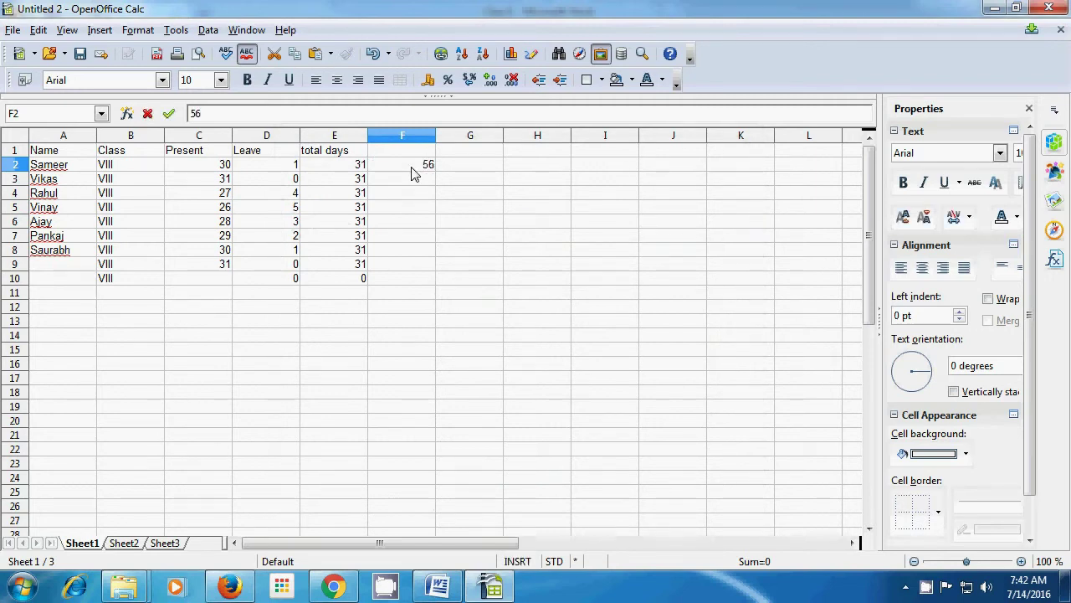
key(Return)
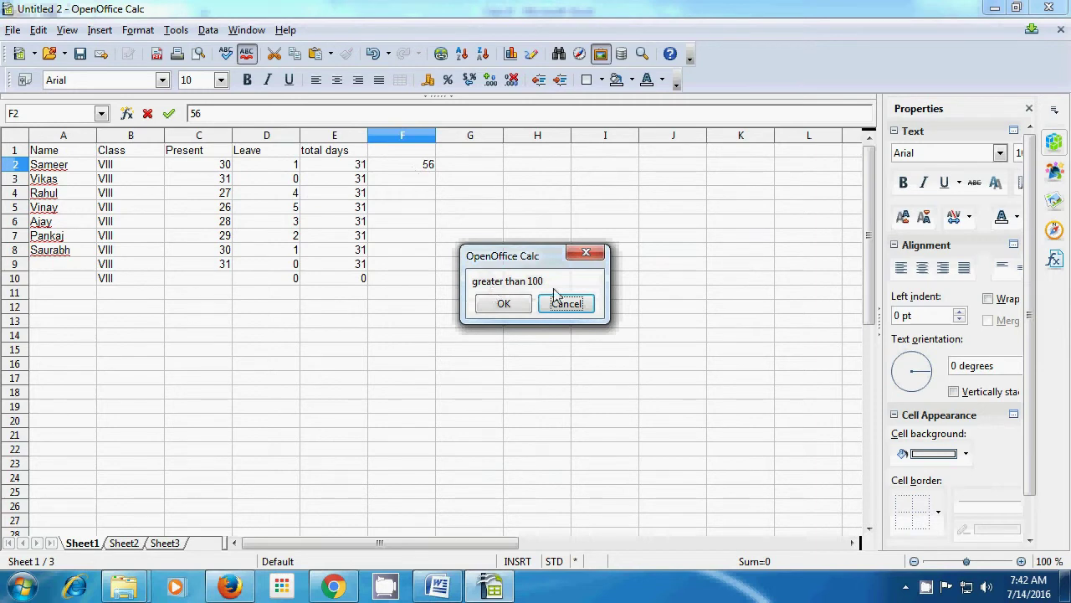
click(492, 304)
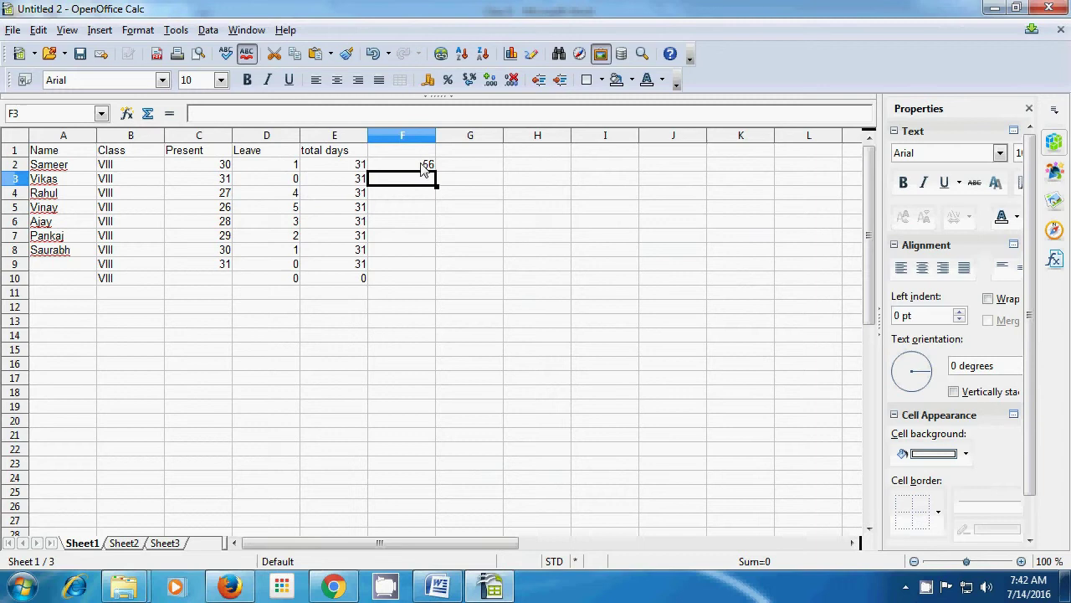
click(464, 167)
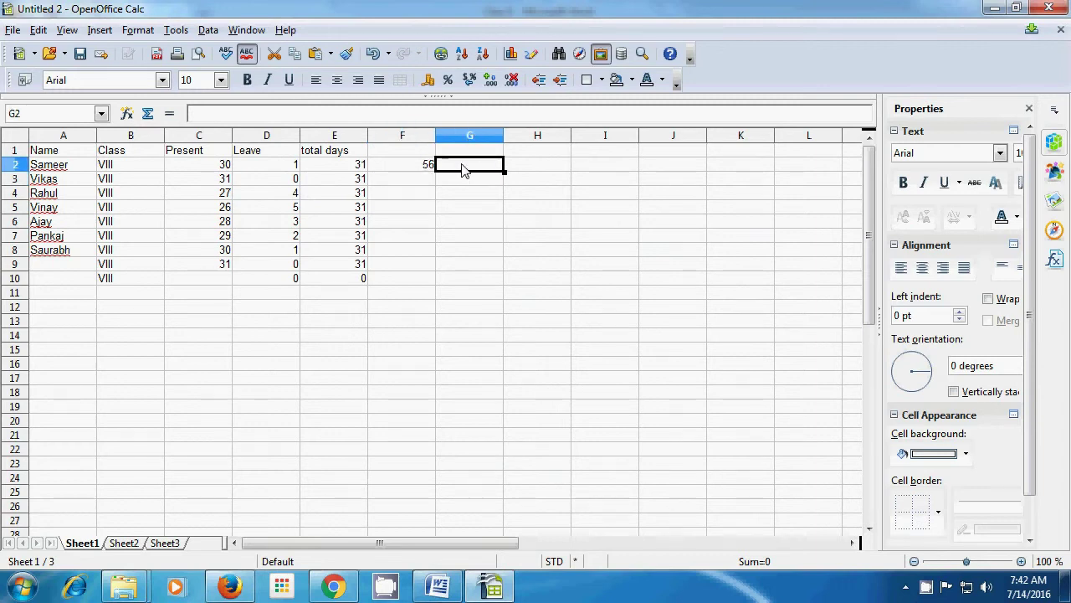
click(209, 31)
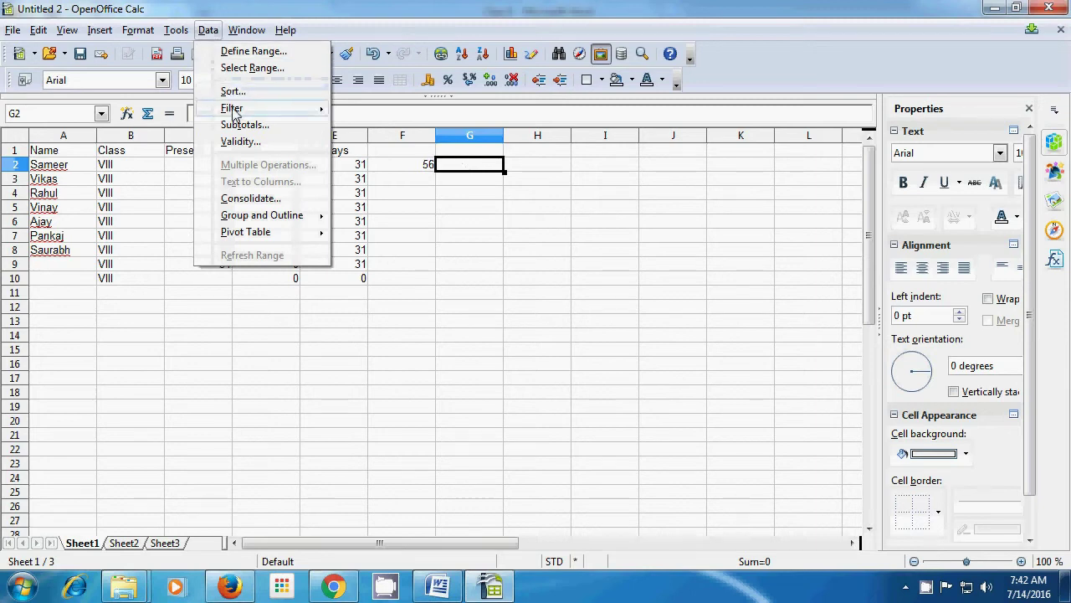
Give G2 a validity rule allowing only dates greater than 7.
click(240, 141)
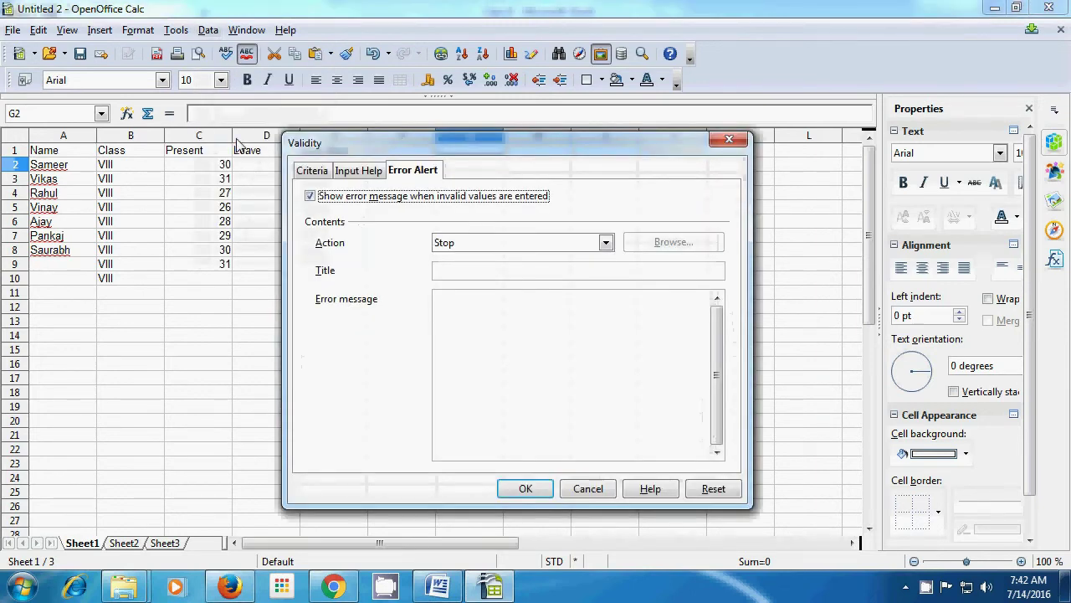
click(308, 170)
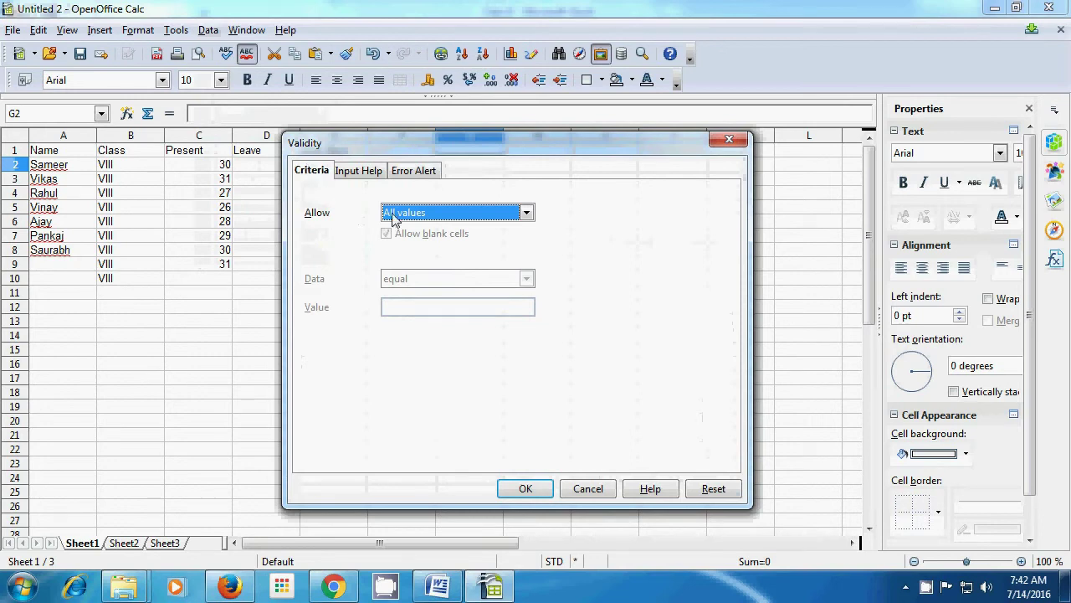
click(524, 214)
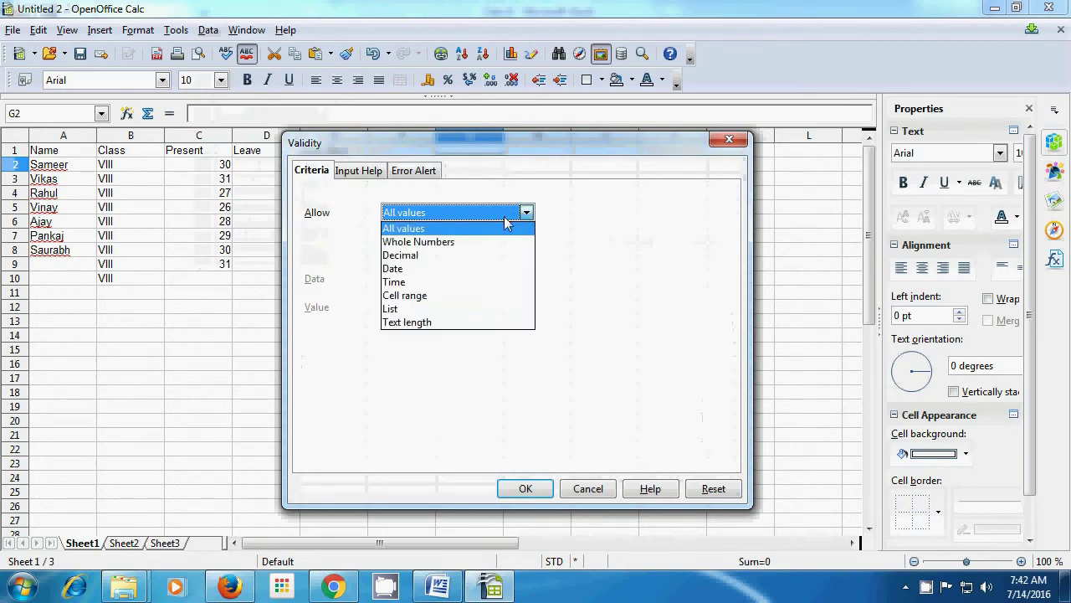
click(421, 270)
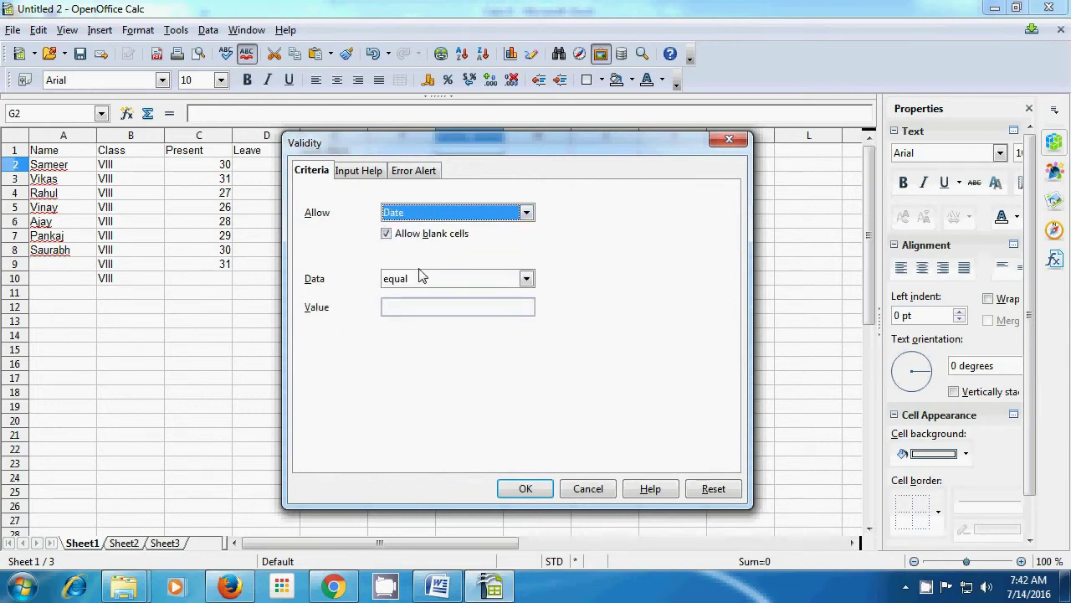
click(525, 279)
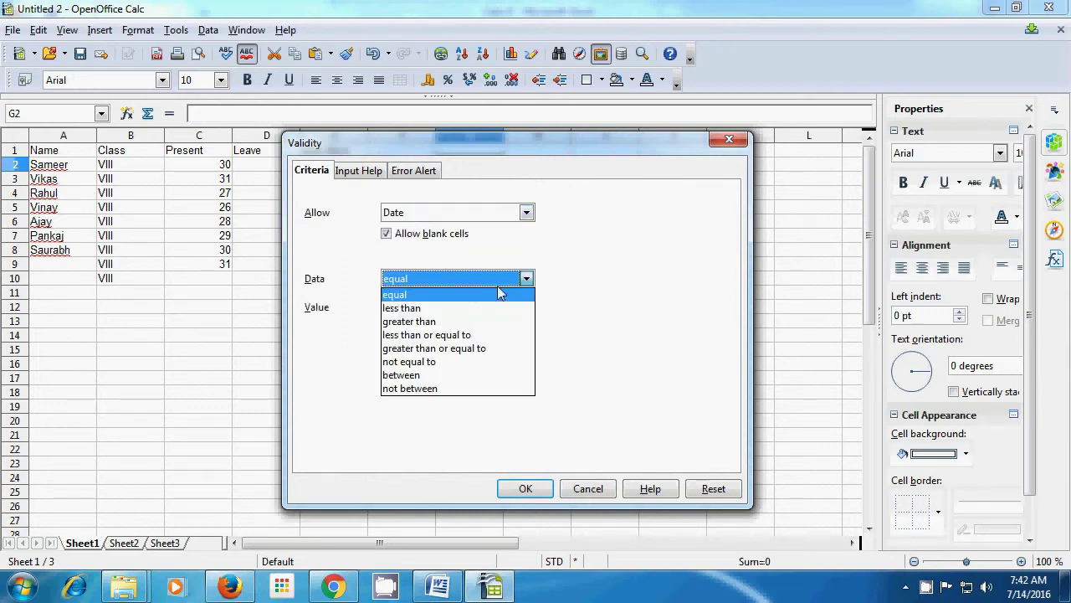
click(460, 322)
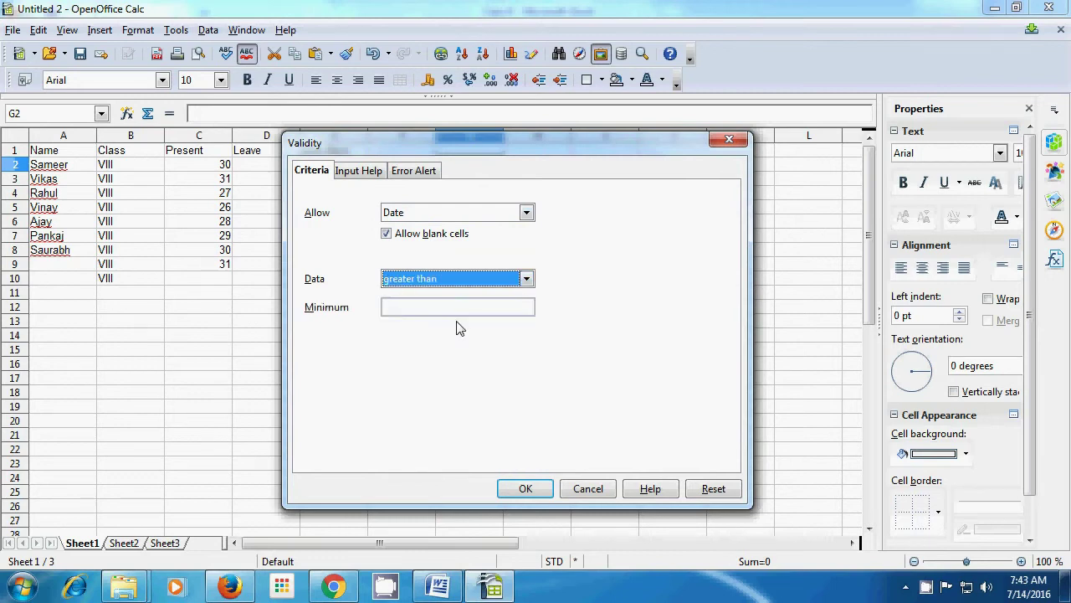
click(456, 311)
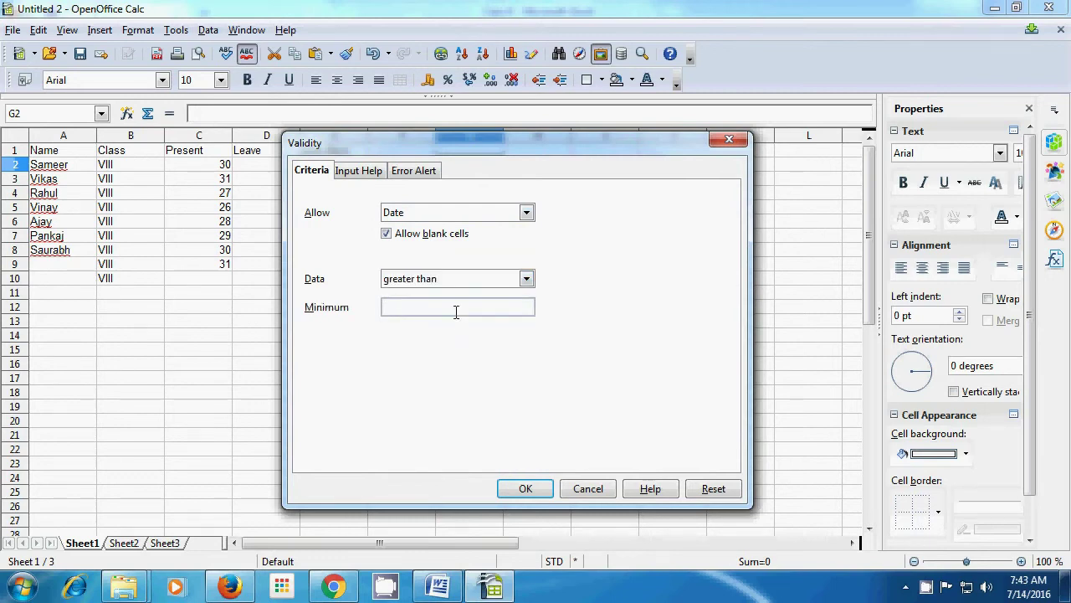
text(7)
click(519, 488)
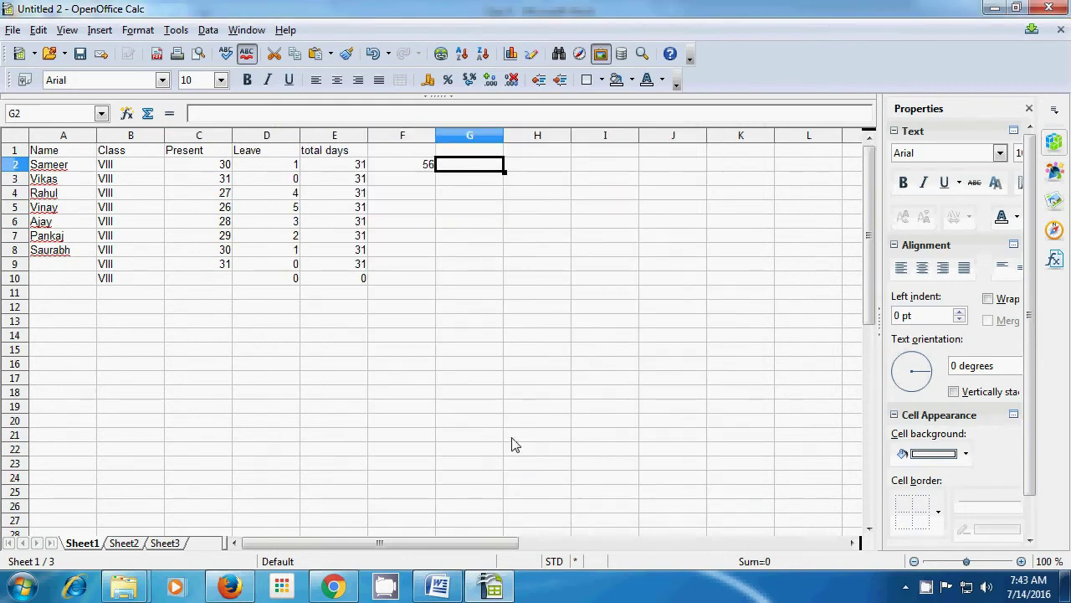
Test G2 with the values 6 and 7, dismissing each invalid value error.
text(6)
key(Return)
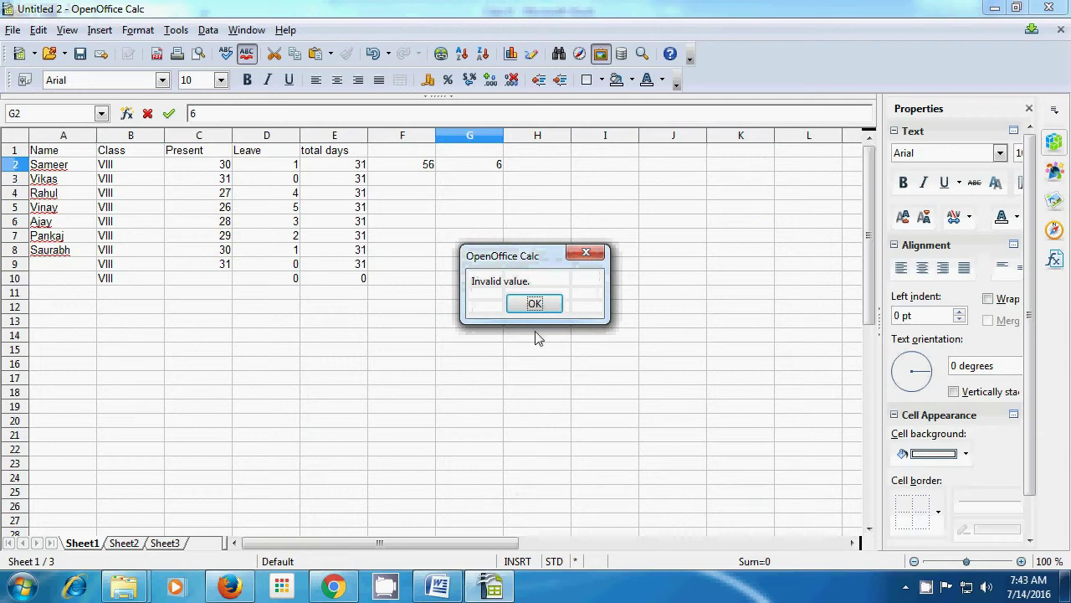
click(535, 304)
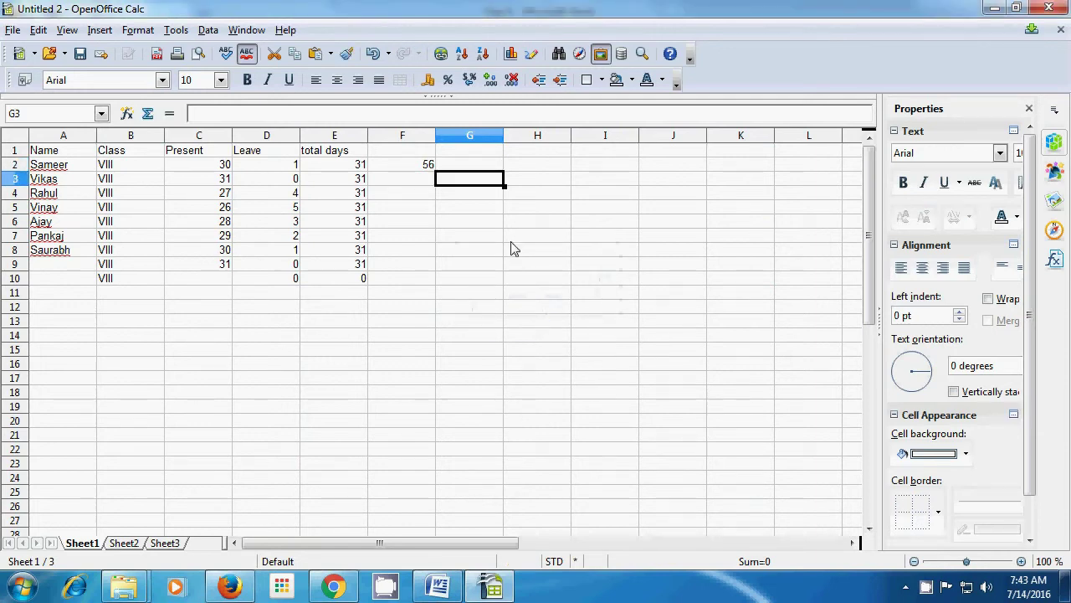
text(7)
key(Return)
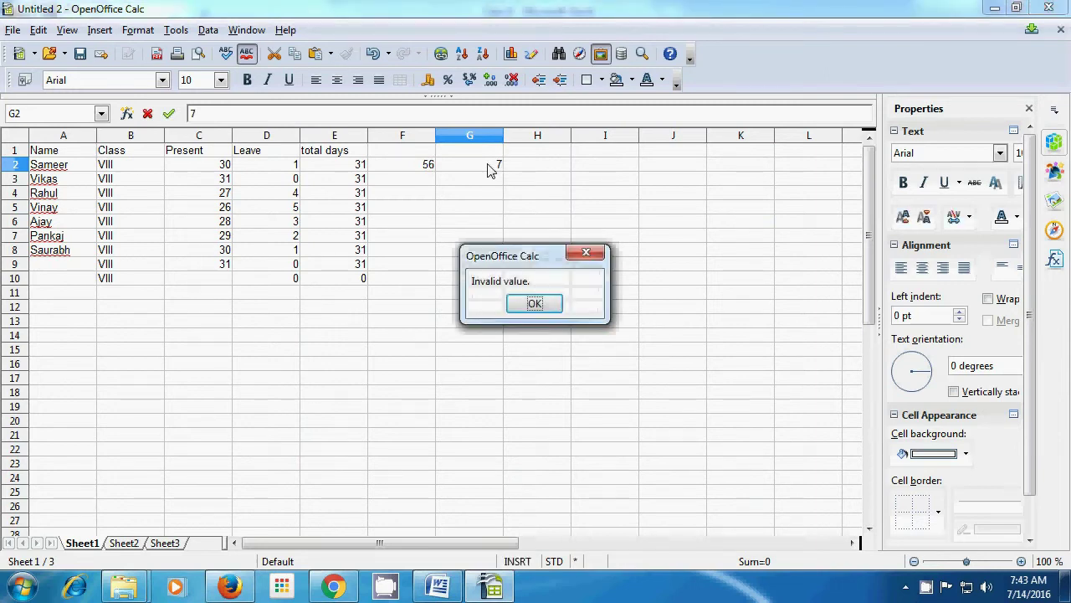
key(Return)
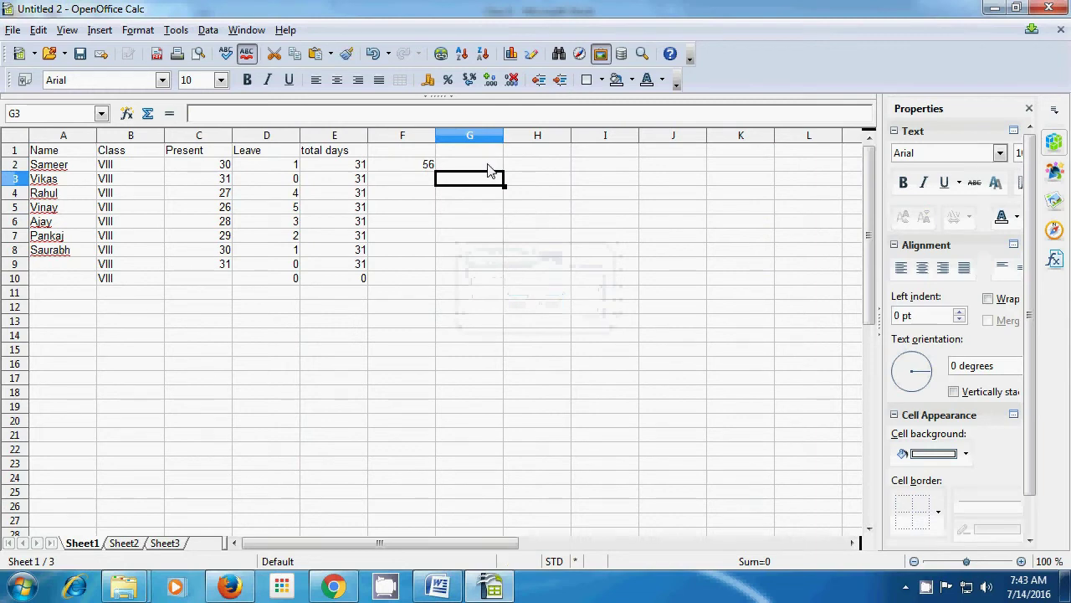
Try entering the time 12:10 in G2 and dismiss the invalid value warning.
click(489, 169)
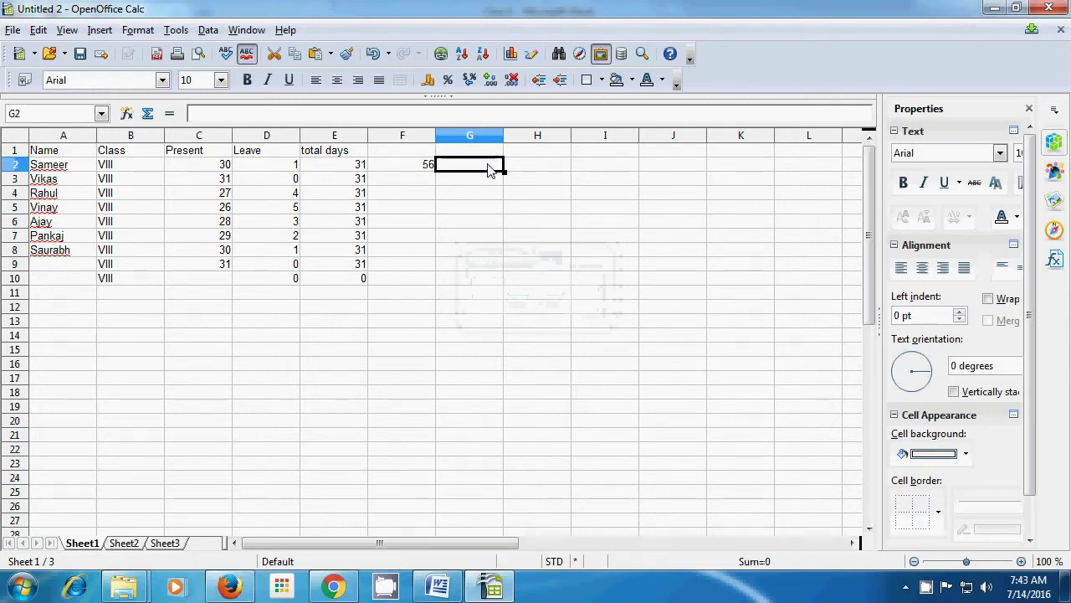
text(12)
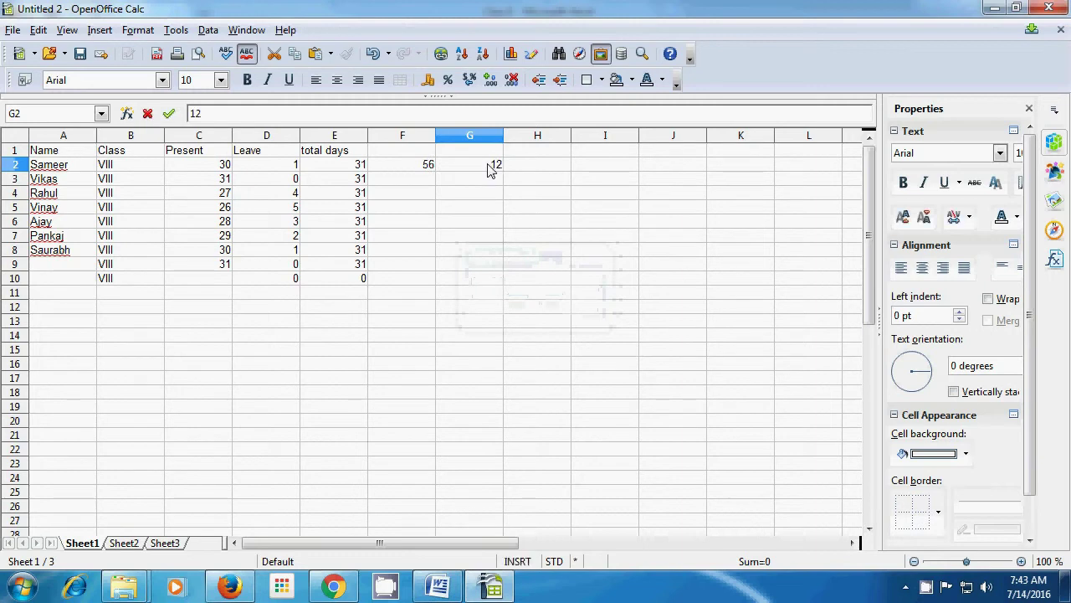
text(:)
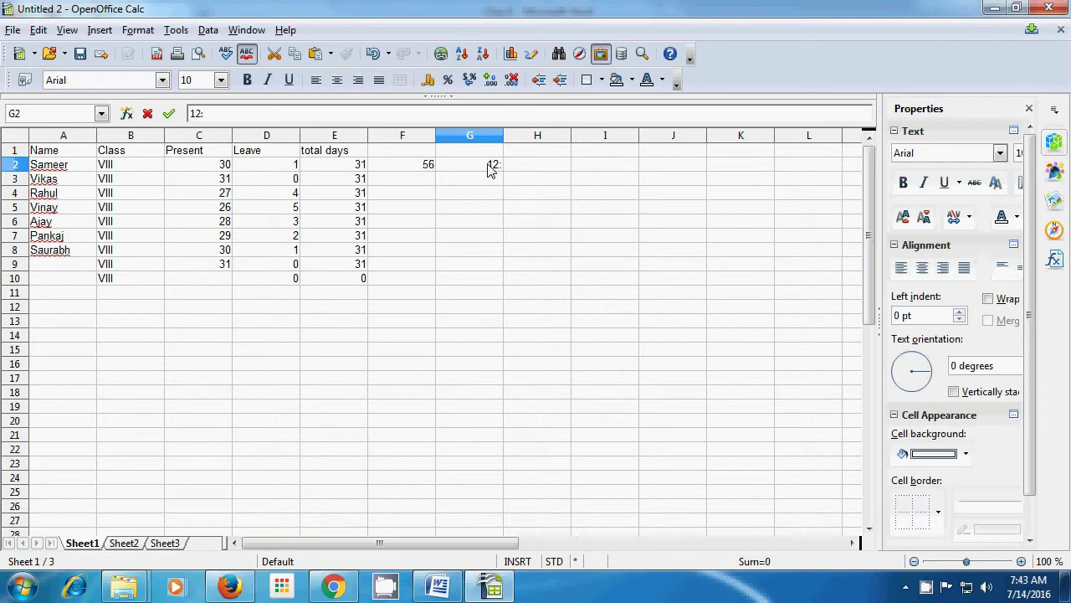
text(10)
key(Return)
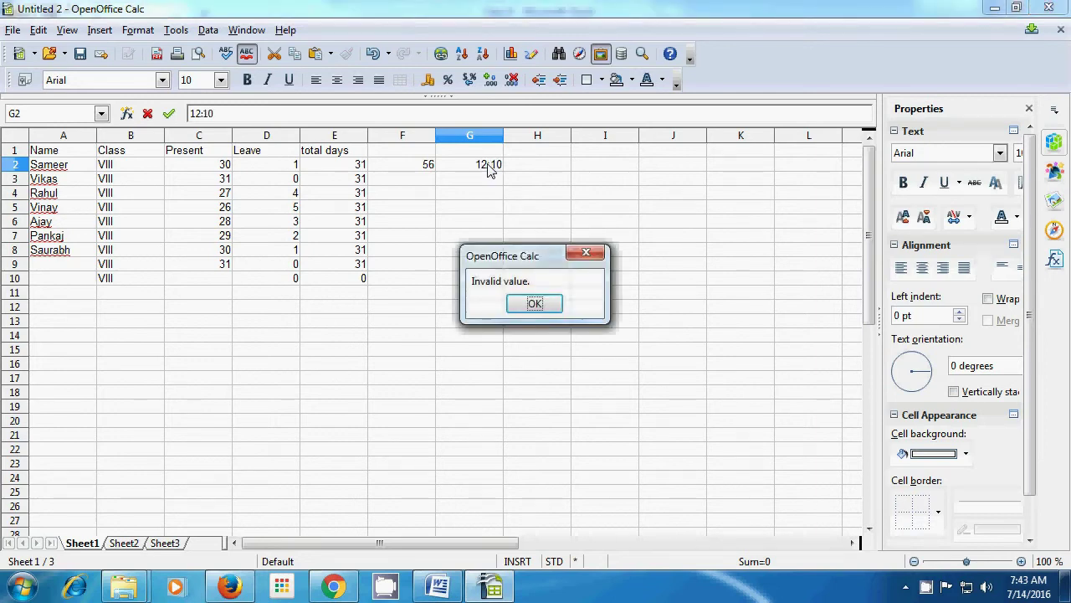
key(Return)
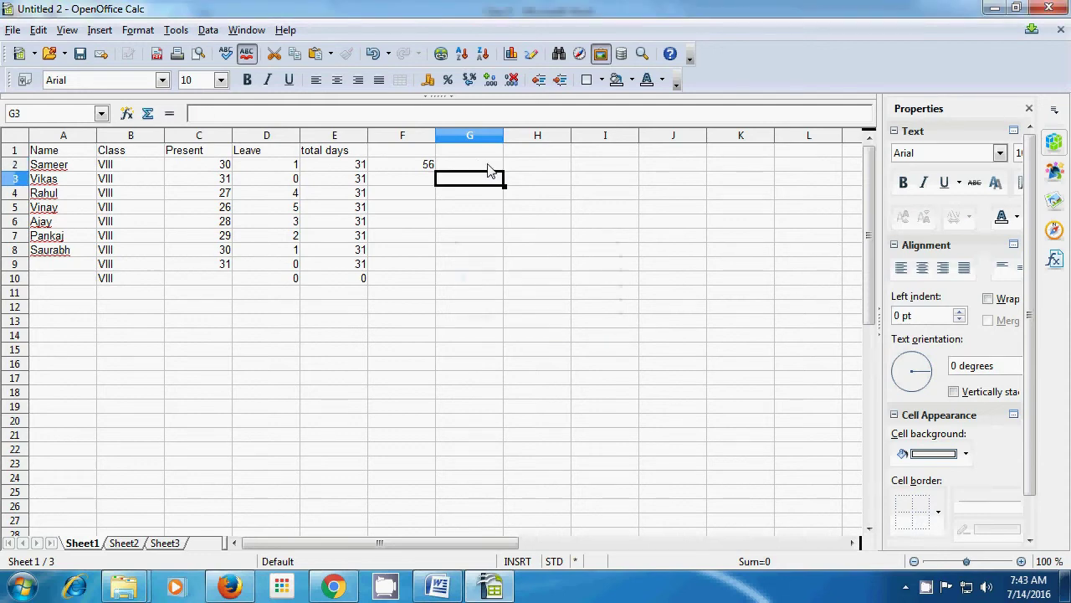
Try entering the word 'date' in G2 and dismiss the rejection.
click(489, 169)
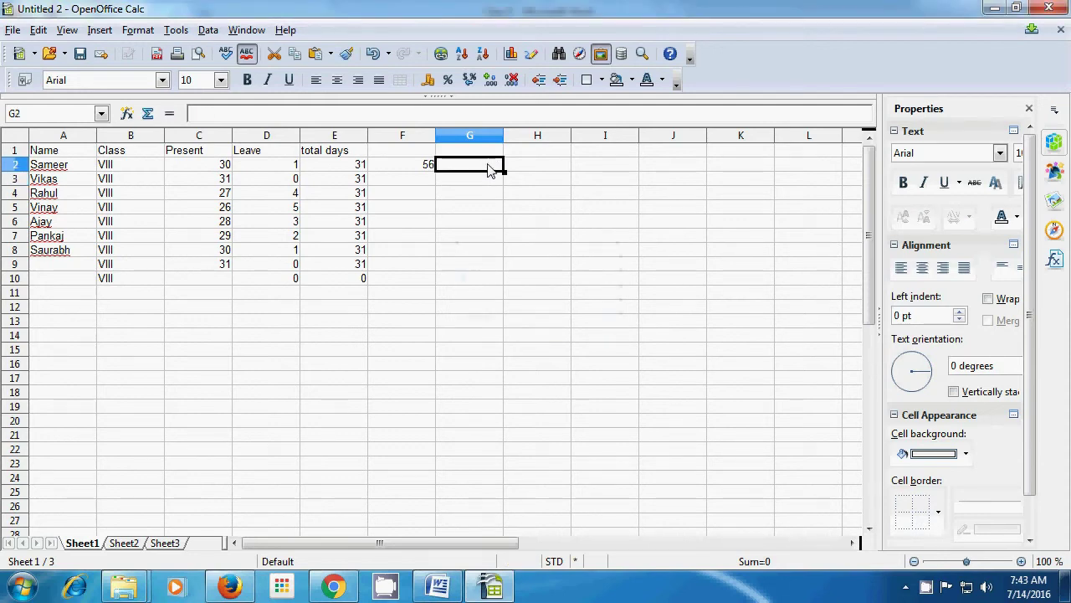
text(date)
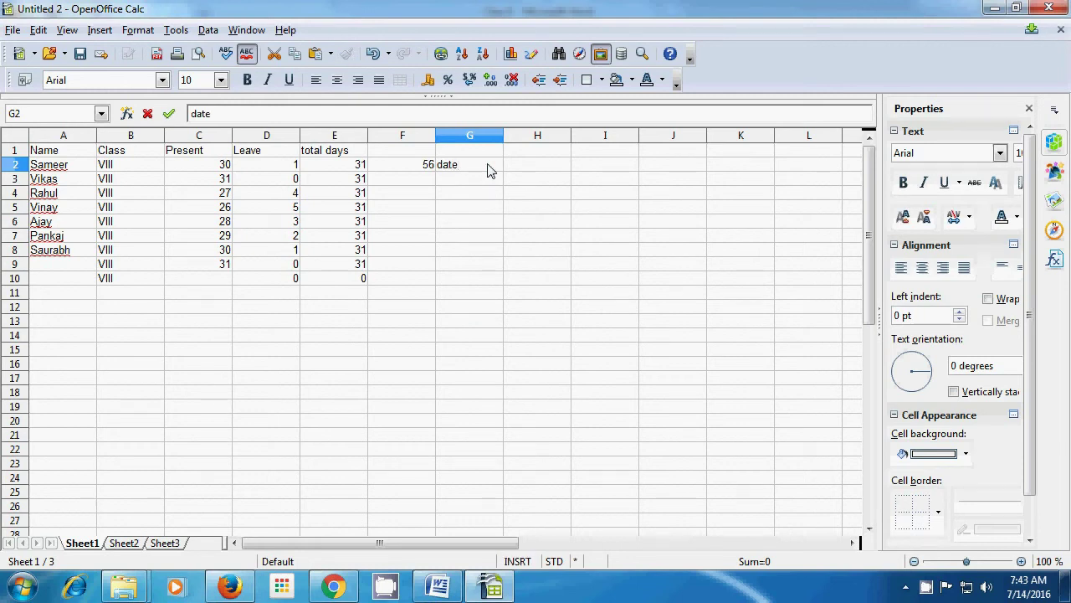
key(Return)
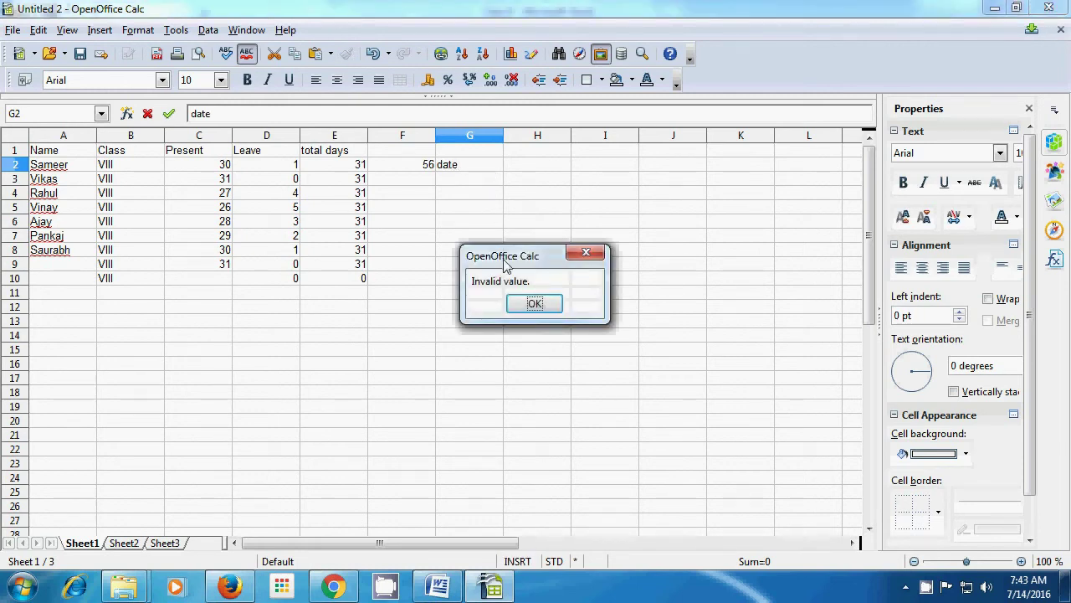
click(535, 304)
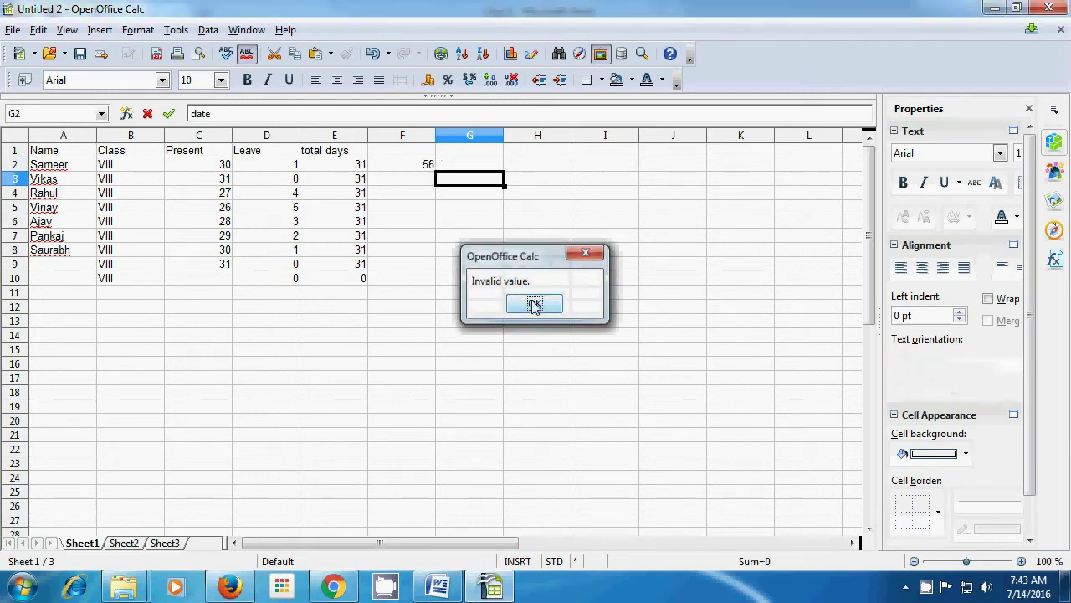
click(521, 165)
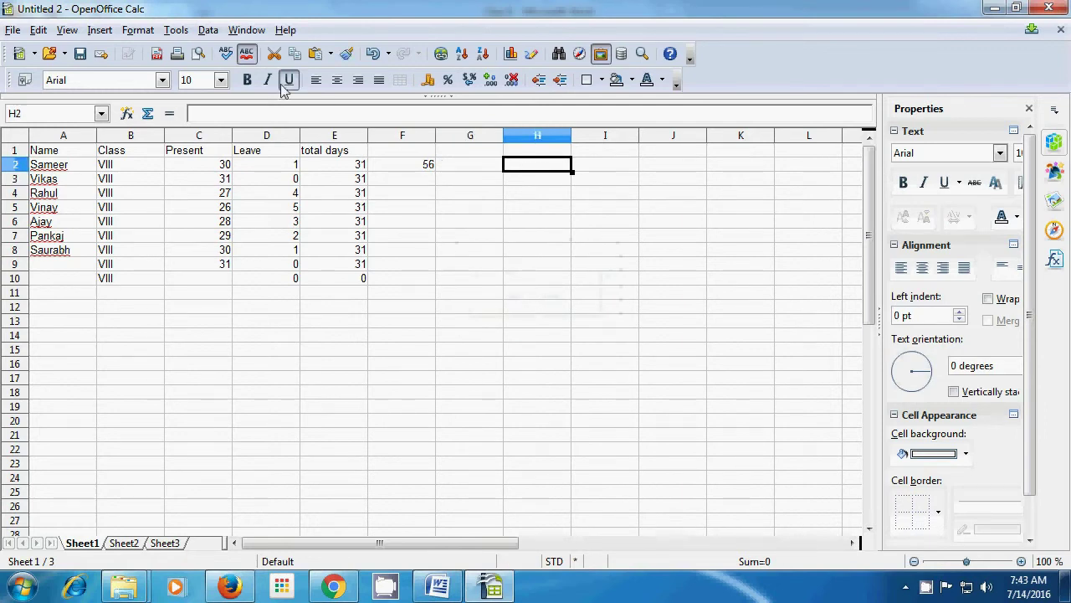
click(210, 32)
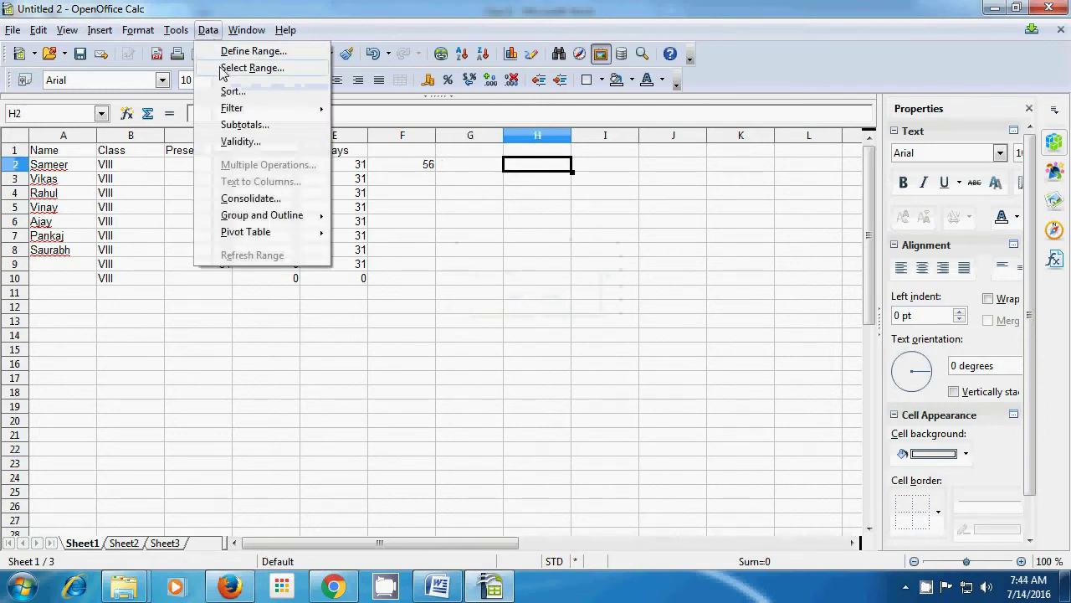
Set H2's validity to allow a List with entries sorted ascending.
click(240, 141)
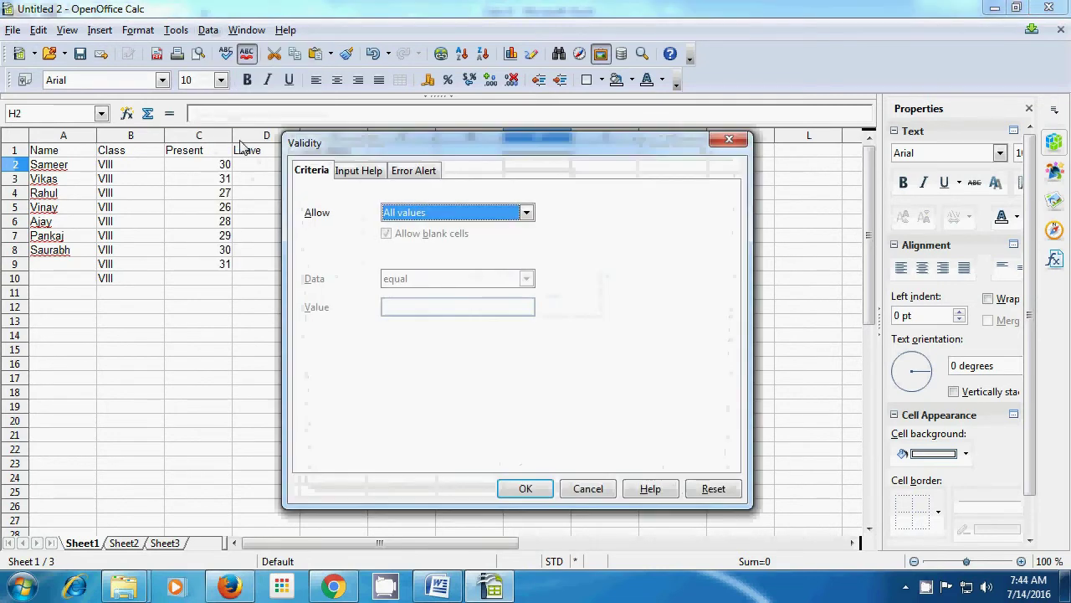
click(527, 214)
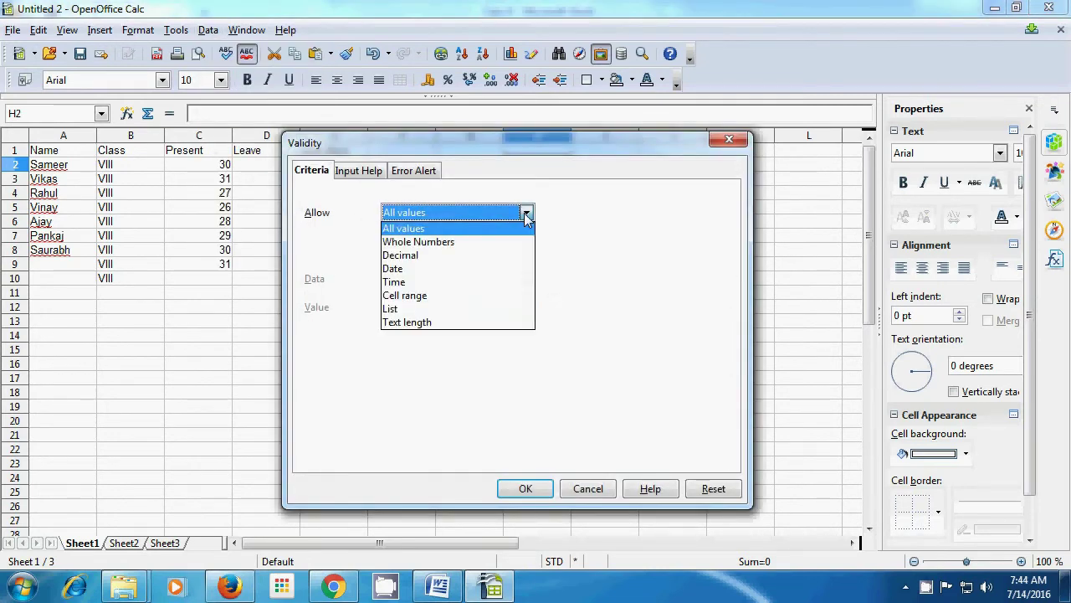
click(421, 310)
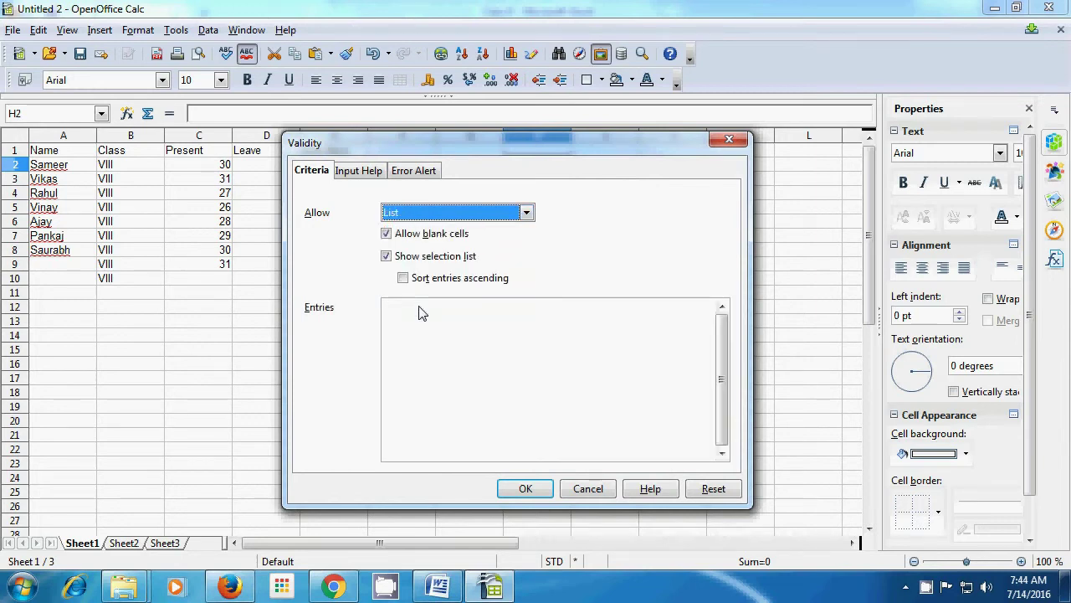
click(421, 311)
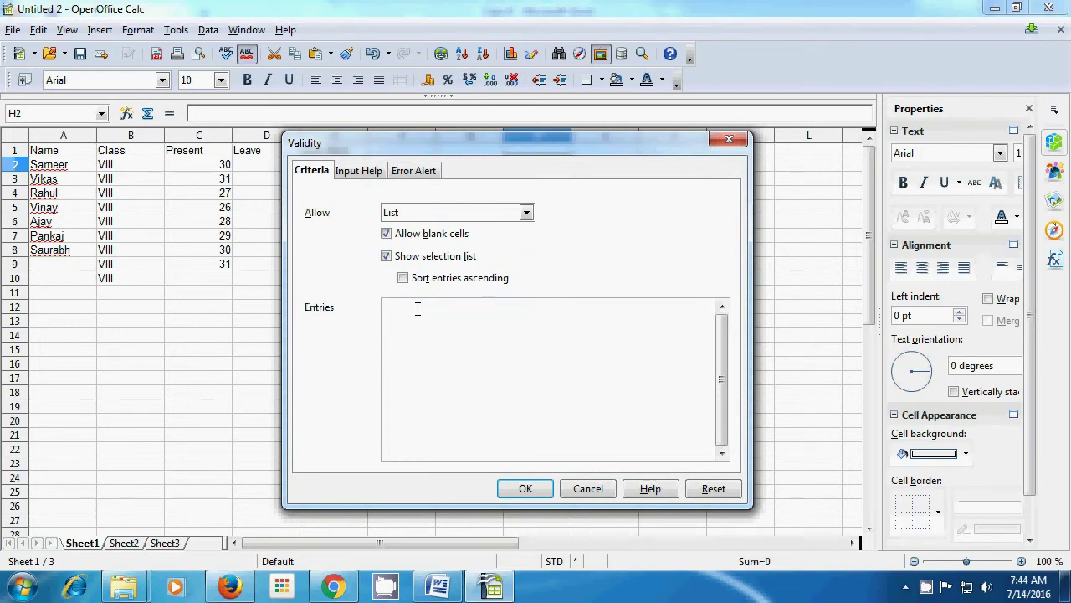
click(404, 278)
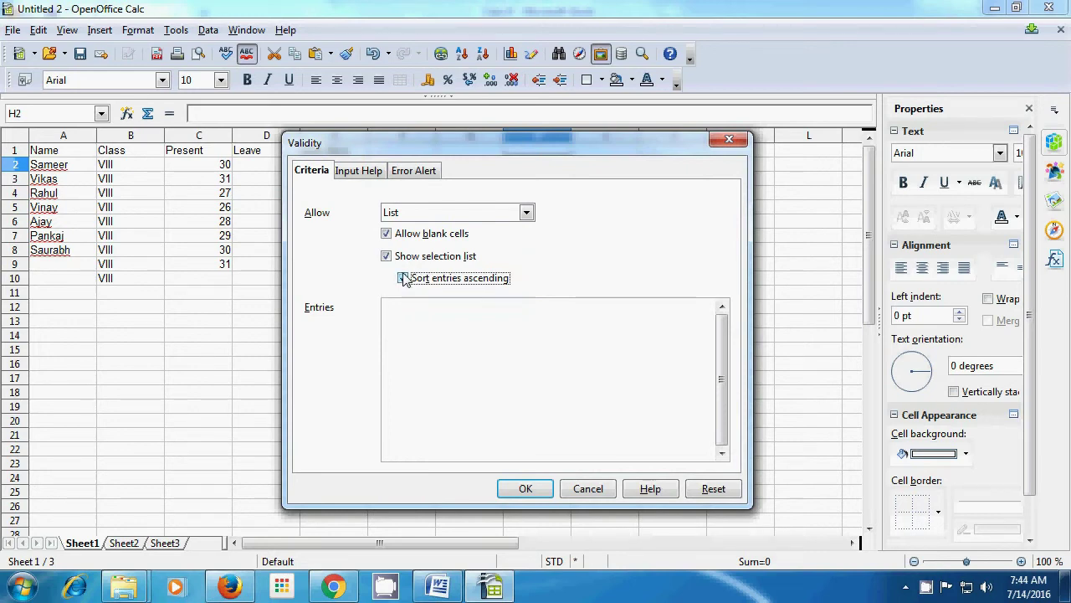
click(404, 310)
Type the month entries jan through dec, one per line, in the Entries box.
text(jan )
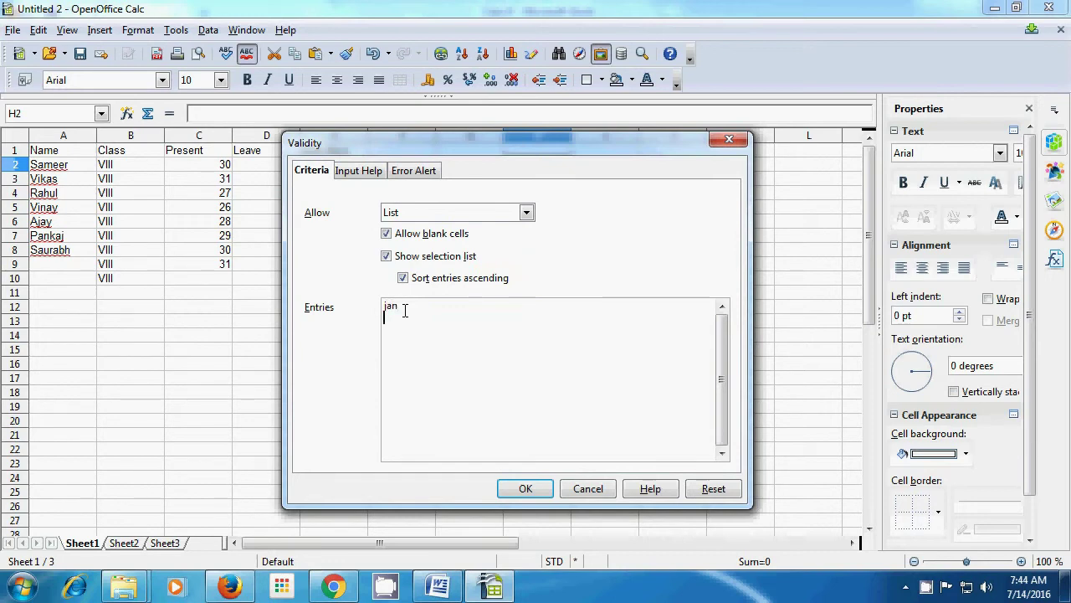
text(feb)
key(Return)
text(aprl)
key(Return)
text(may)
key(Return)
text(jun)
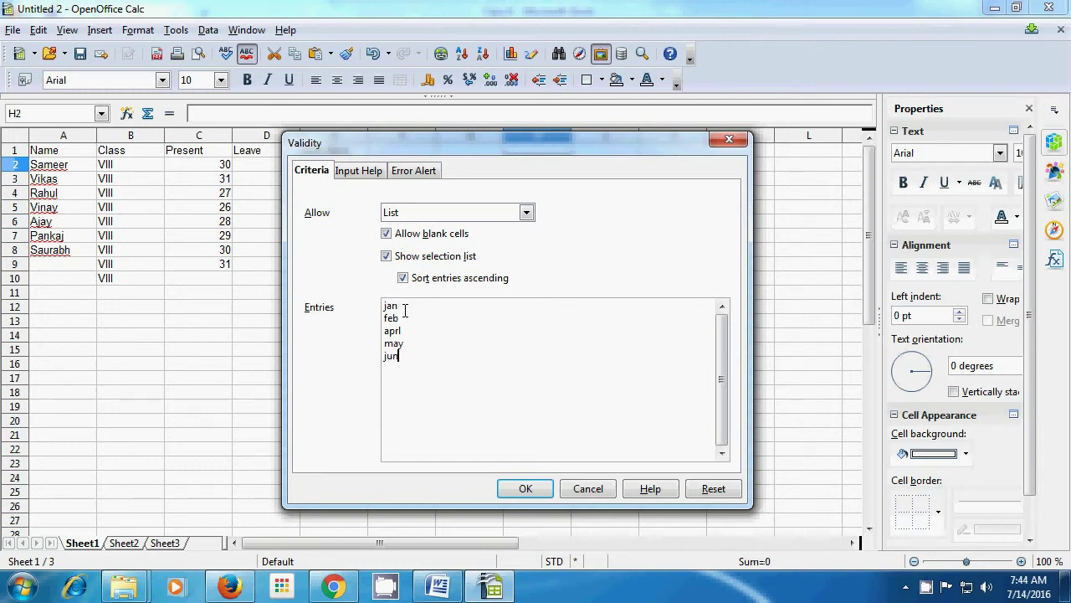
text(e)
key(Return)
text(july)
key(Return)
text(aug)
key(Return)
text(sep au)
key(BackSpace)
key(BackSpace)
text(oct)
key(Return)
text(nov)
key(Return)
text(dec)
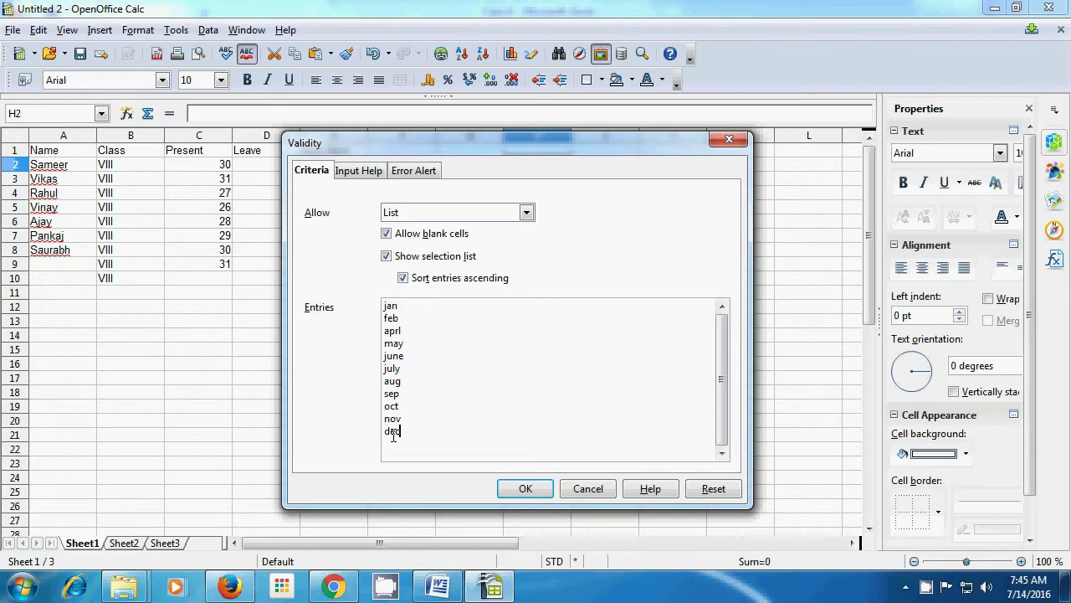
Apply the month list to H2 and try entering 12 there.
click(513, 493)
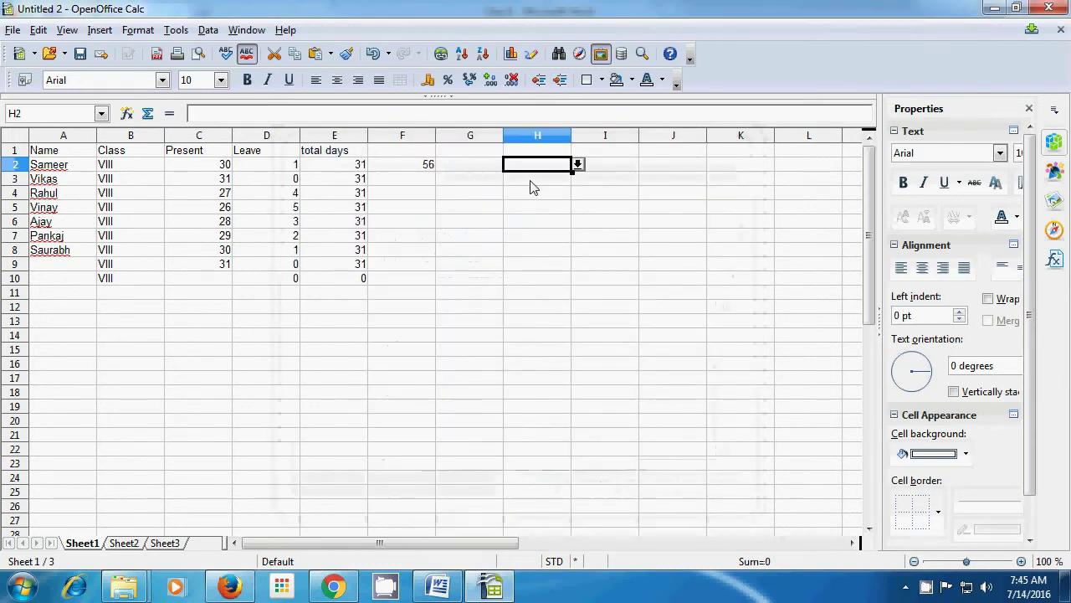
double_click(533, 168)
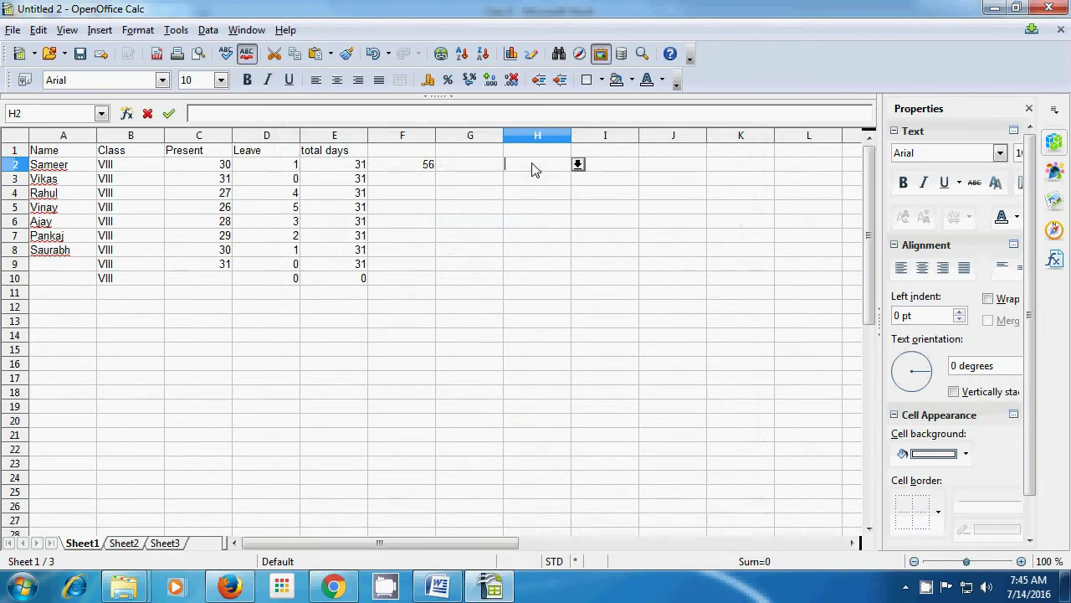
text(12)
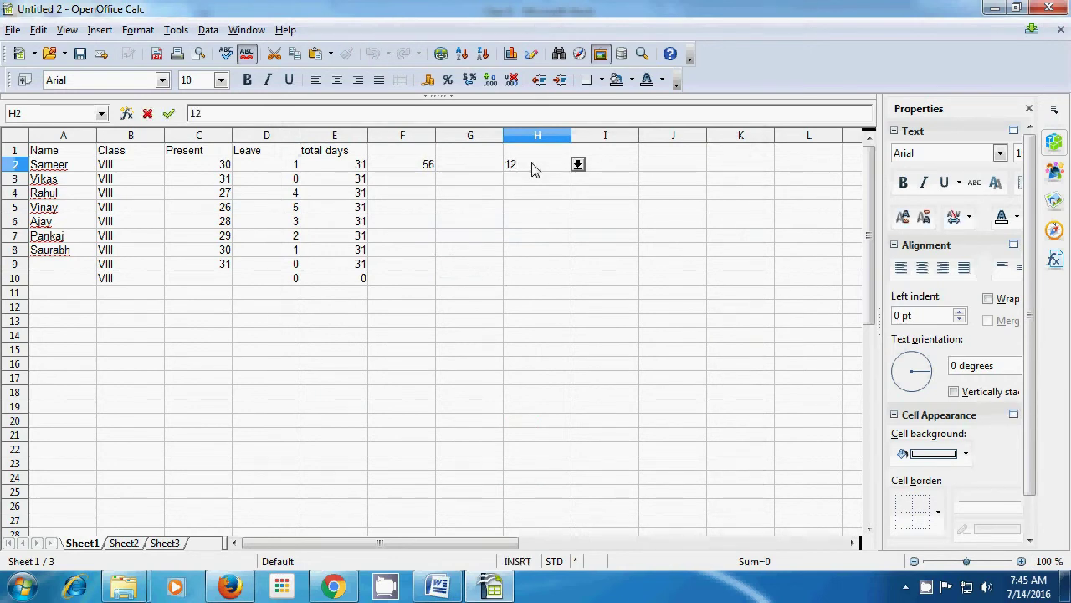
key(Return)
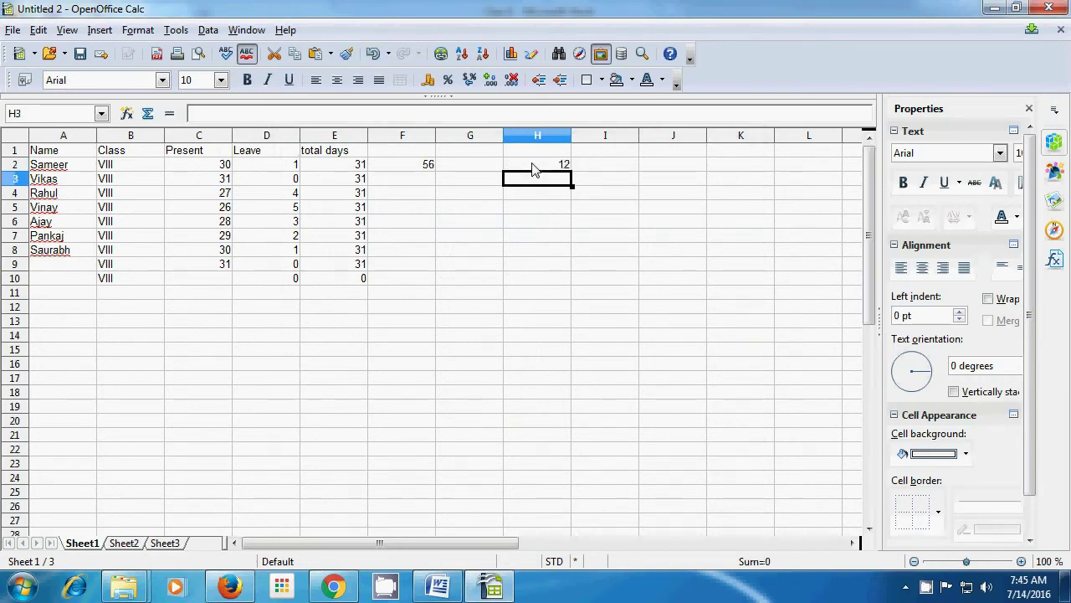
Pick aug, then sep, and finally july from H2's drop-down list.
click(532, 168)
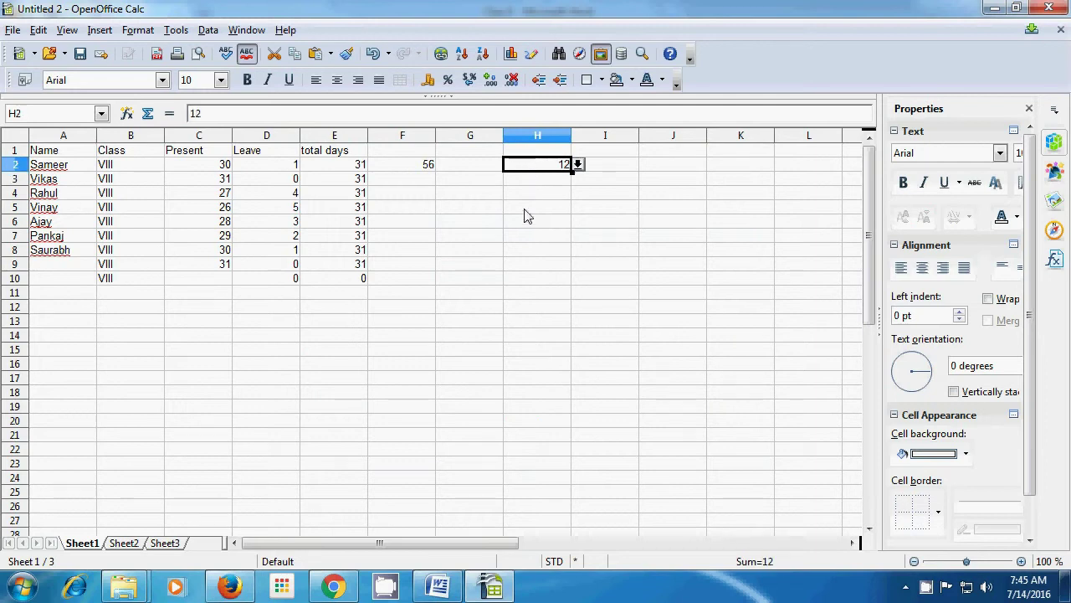
click(578, 164)
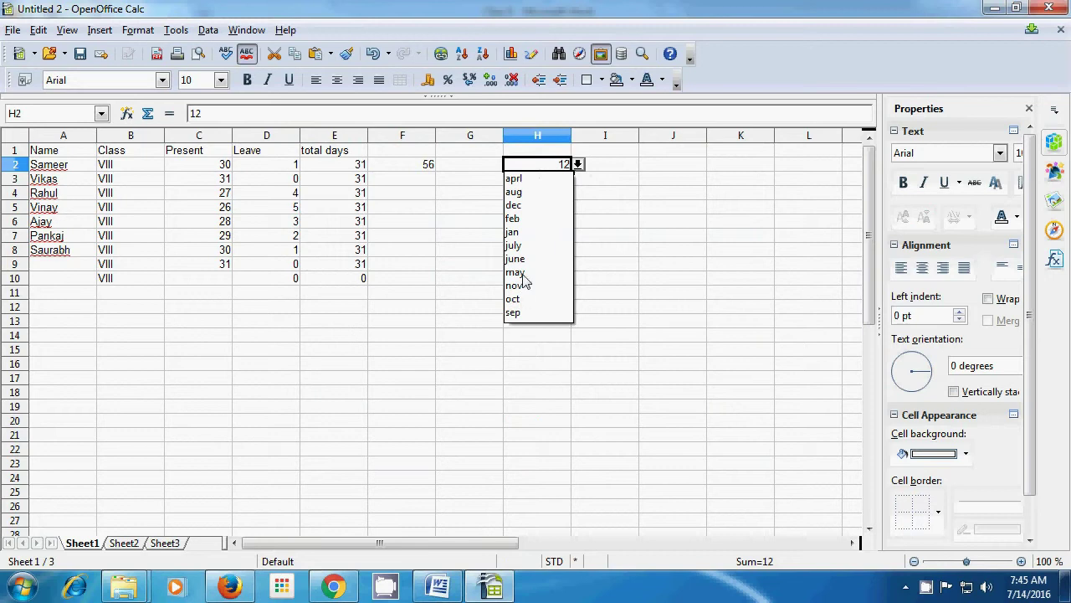
click(514, 193)
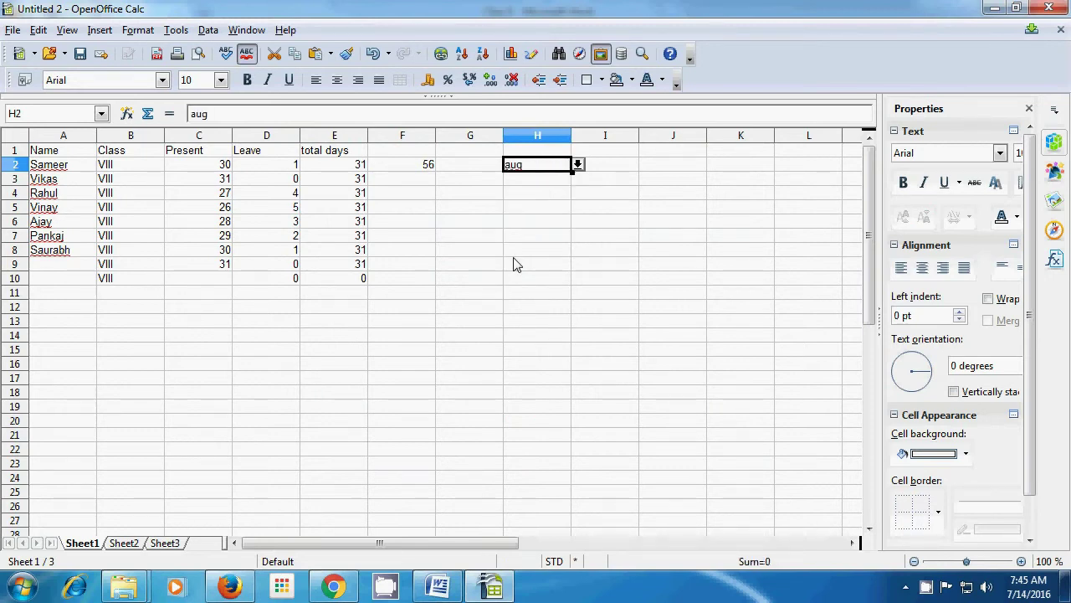
click(578, 165)
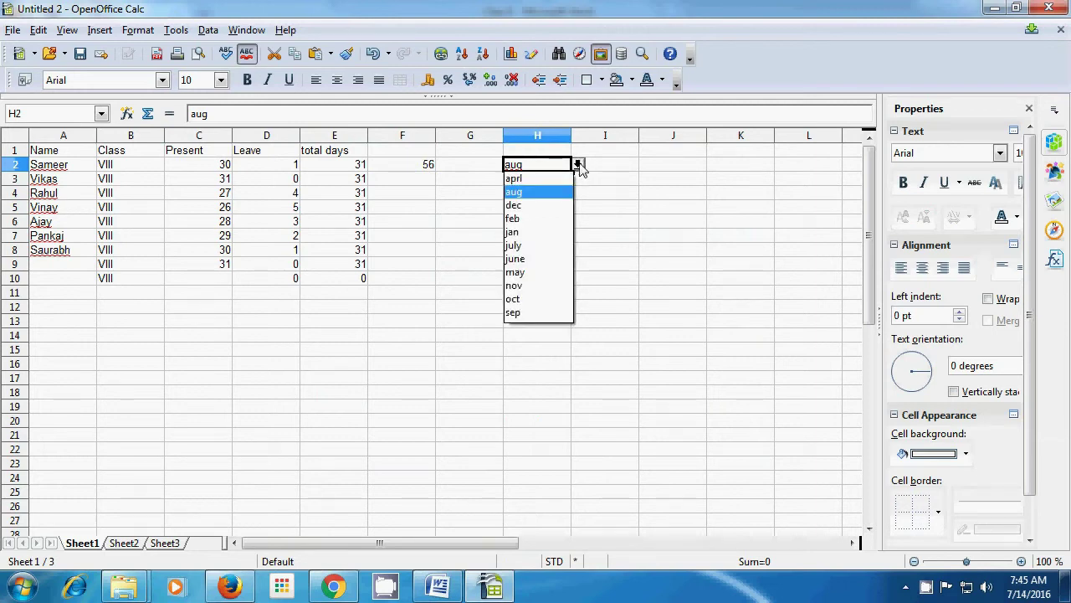
click(513, 312)
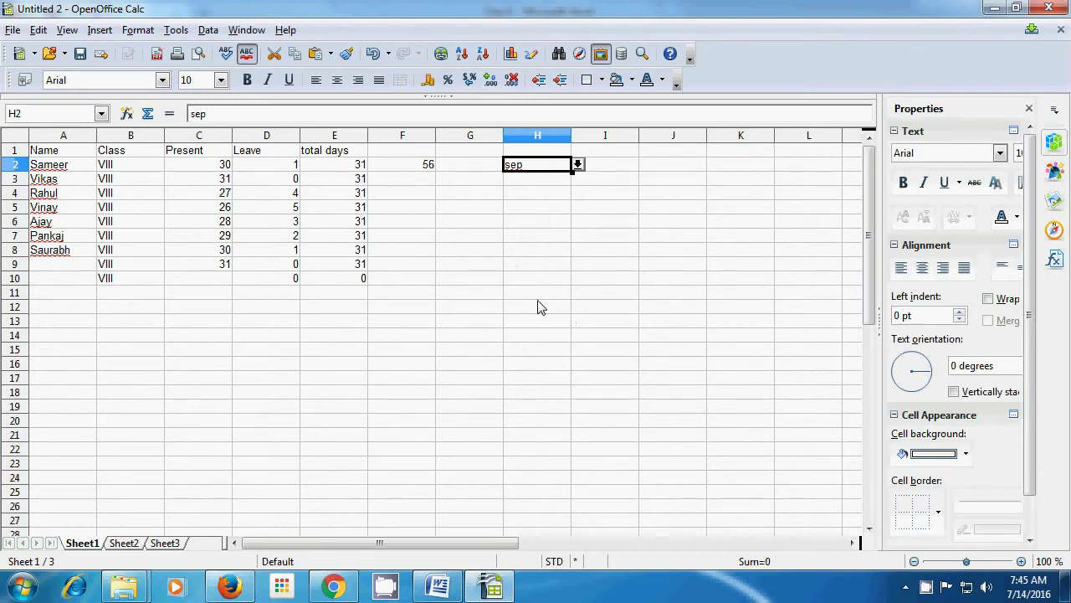
click(580, 167)
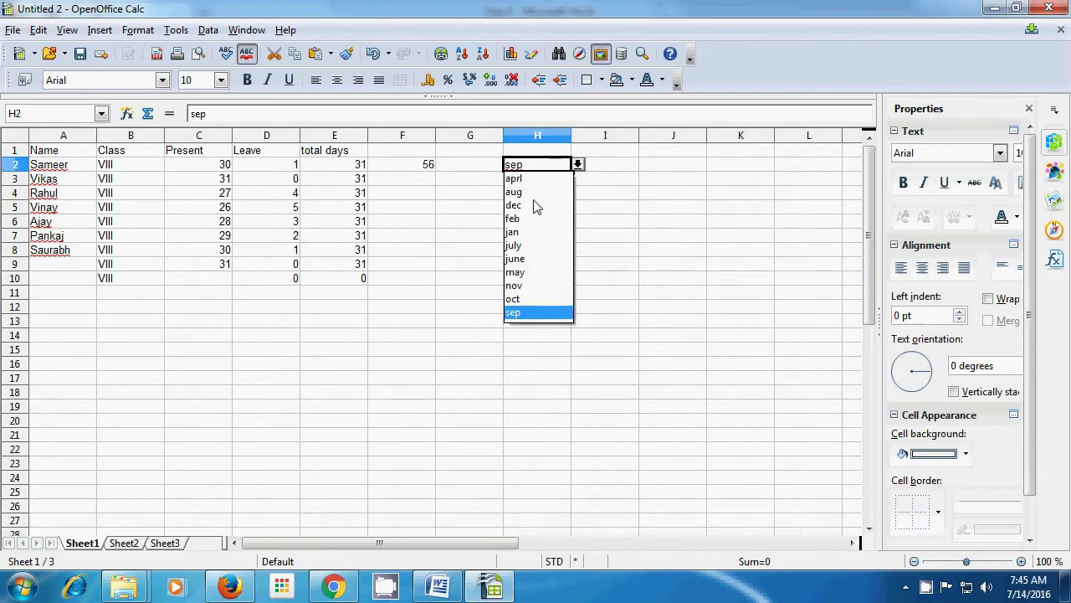
click(519, 247)
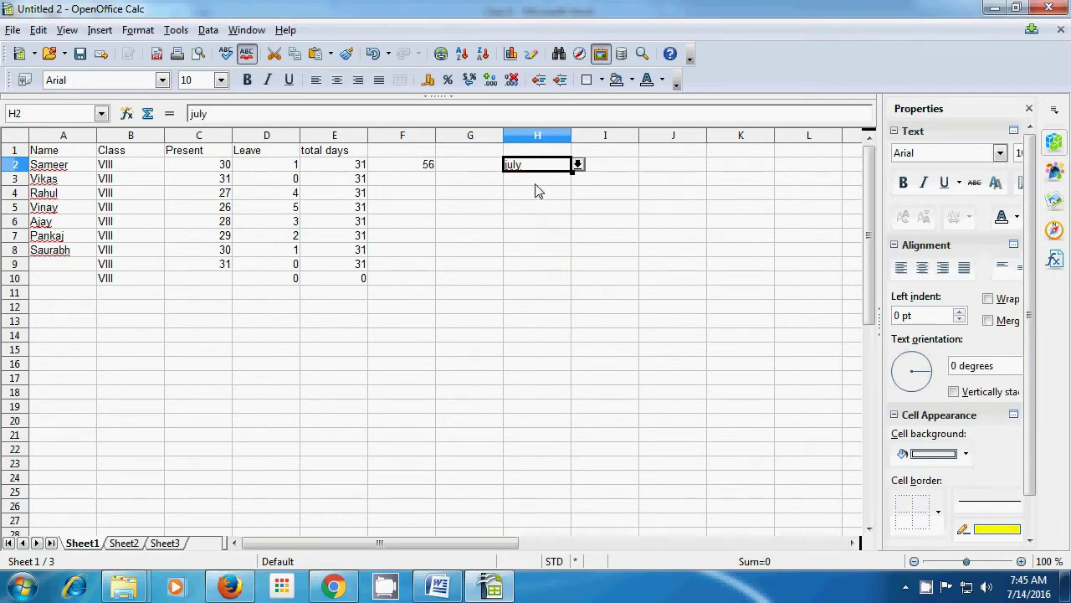
click(512, 312)
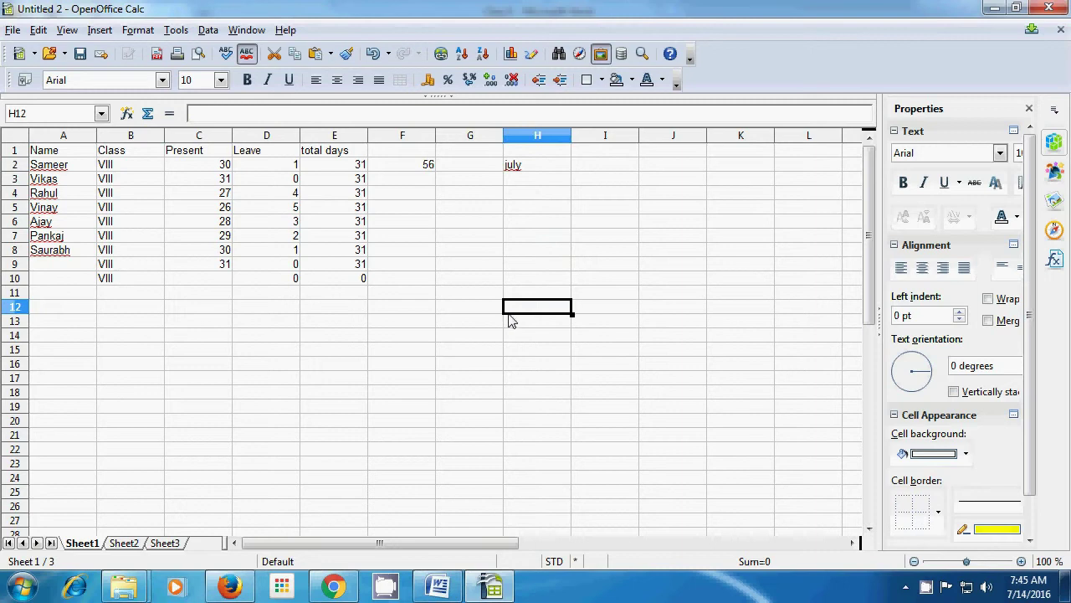
click(208, 33)
click(239, 141)
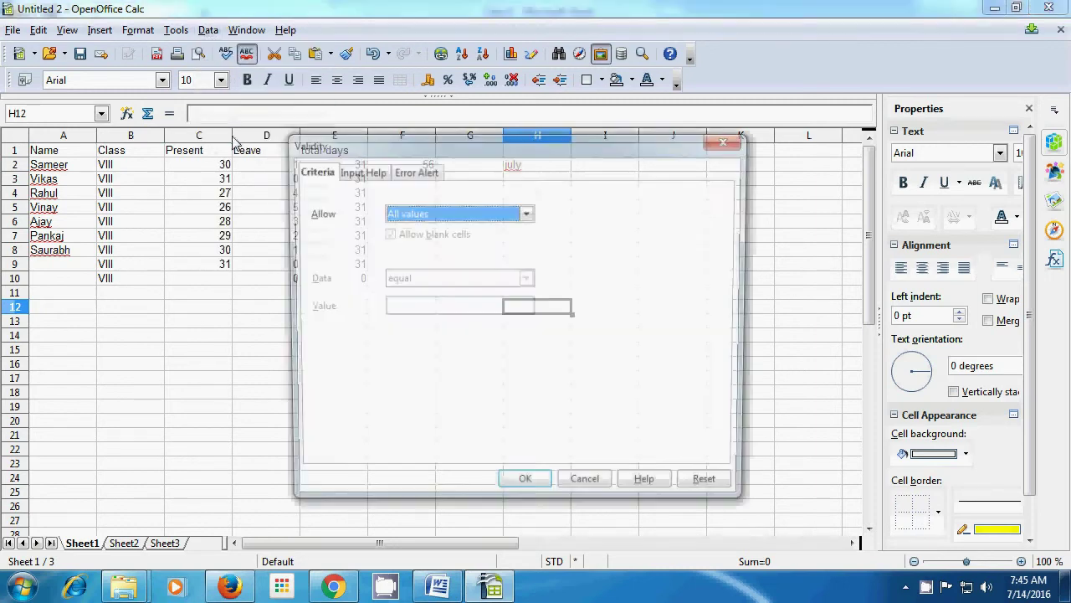
click(525, 214)
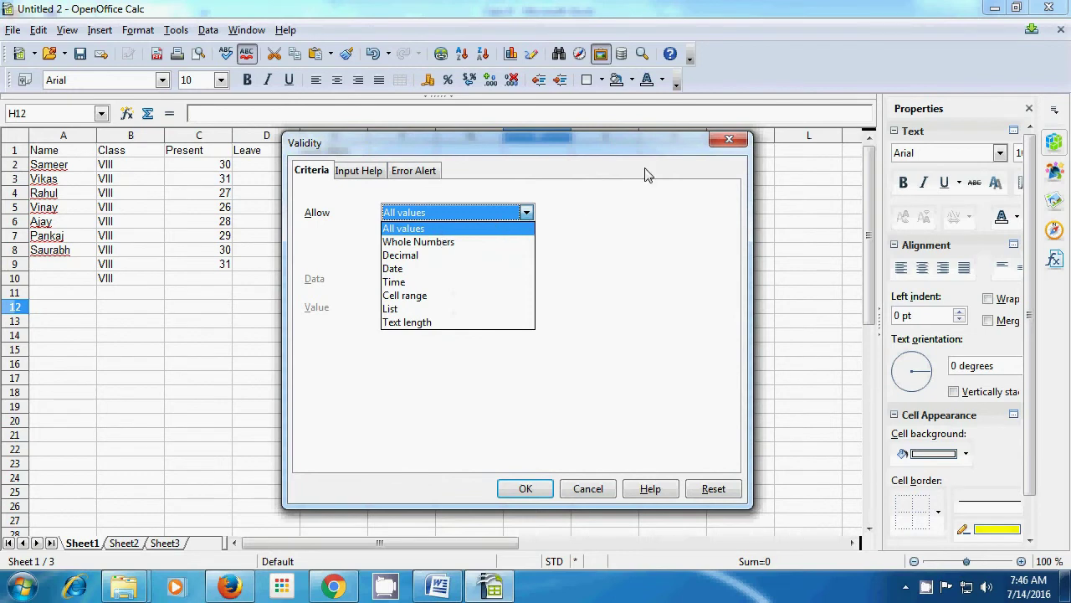
click(717, 142)
click(565, 241)
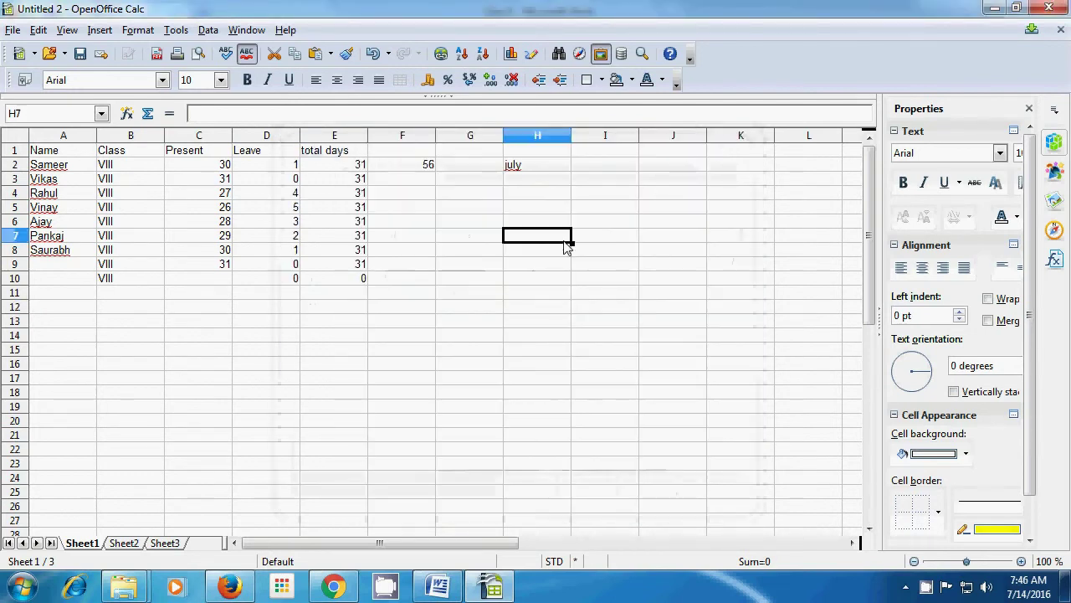
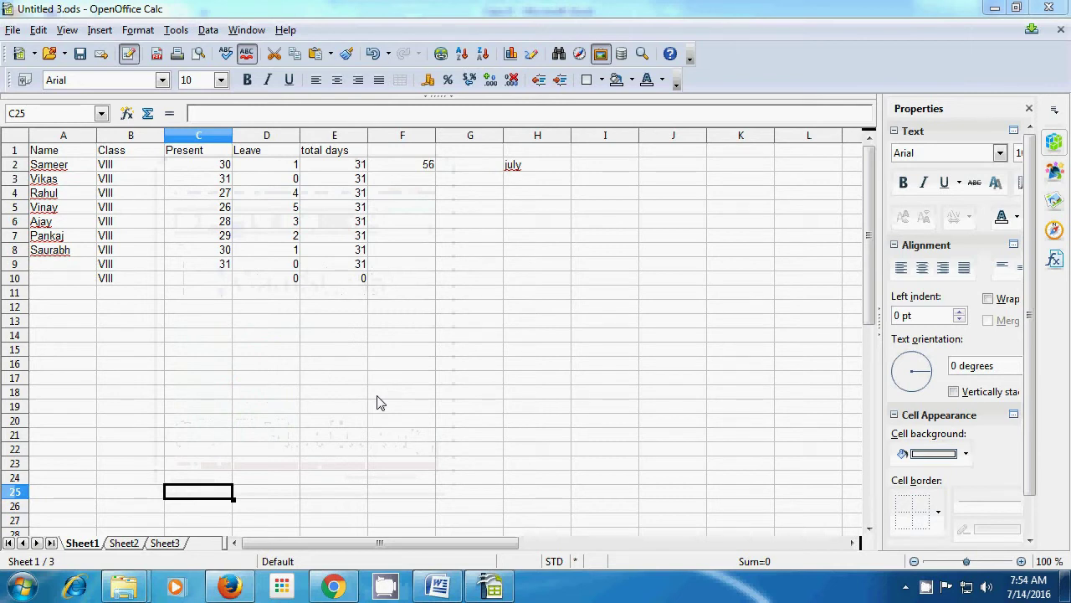
Enter the text ab,xy,za in cell C14 and reselect it.
click(192, 338)
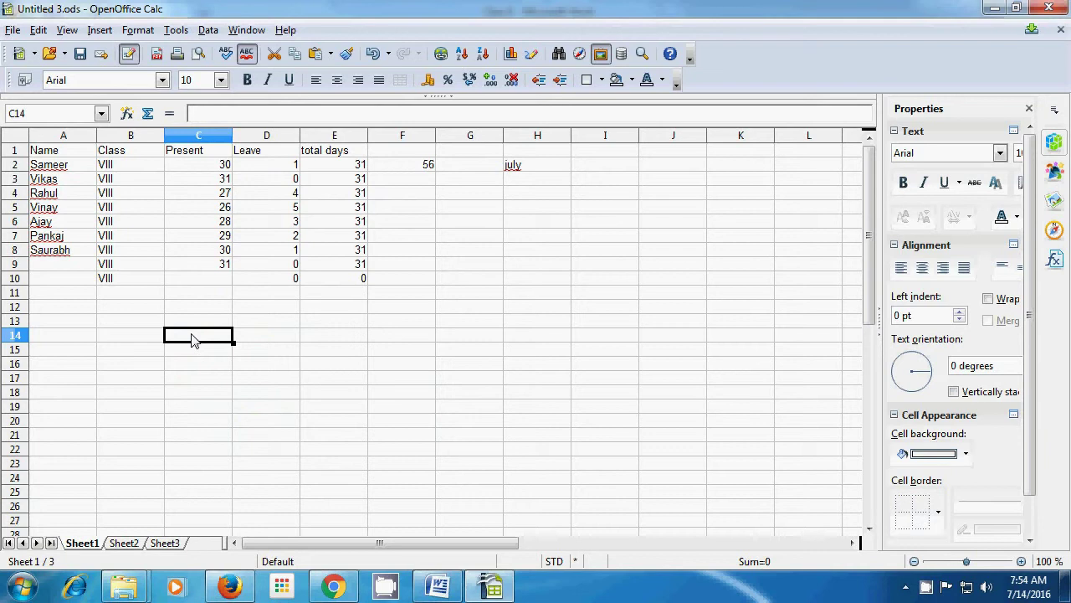
text(ab)
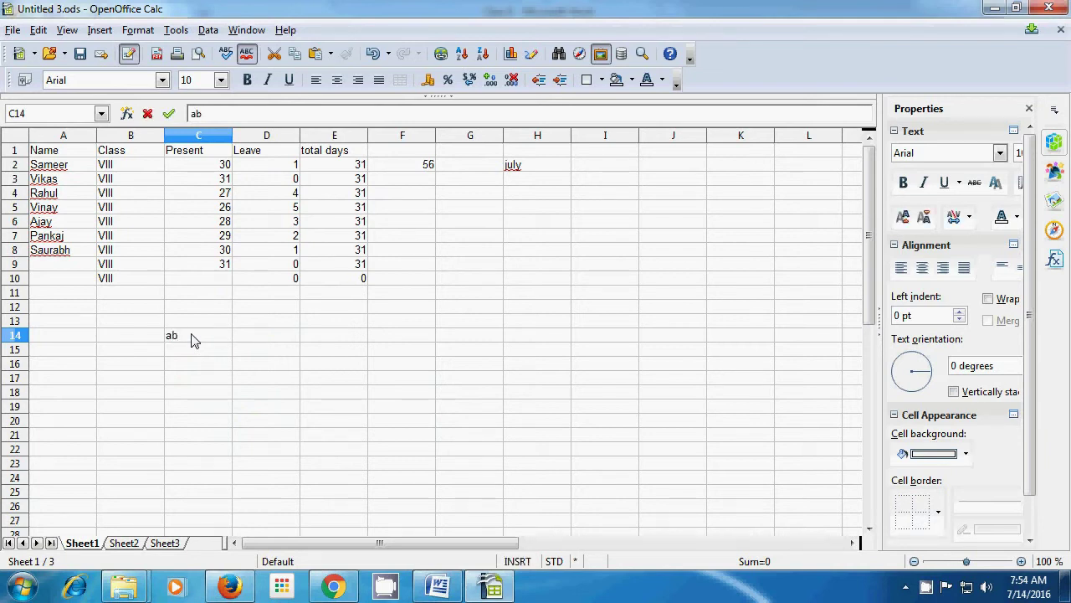
text(,xy,)
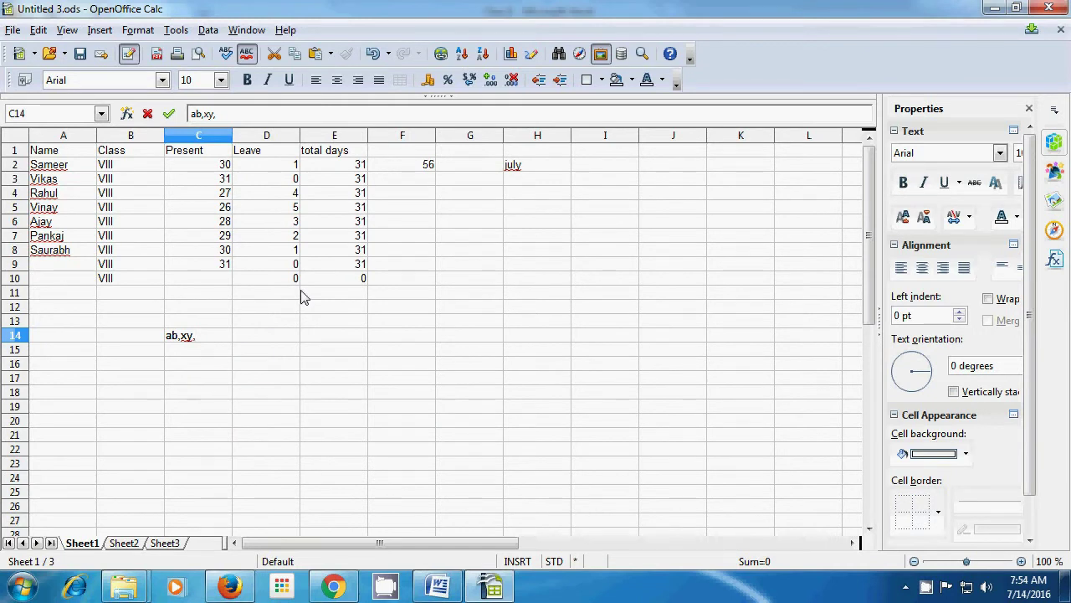
text(za)
key(Return)
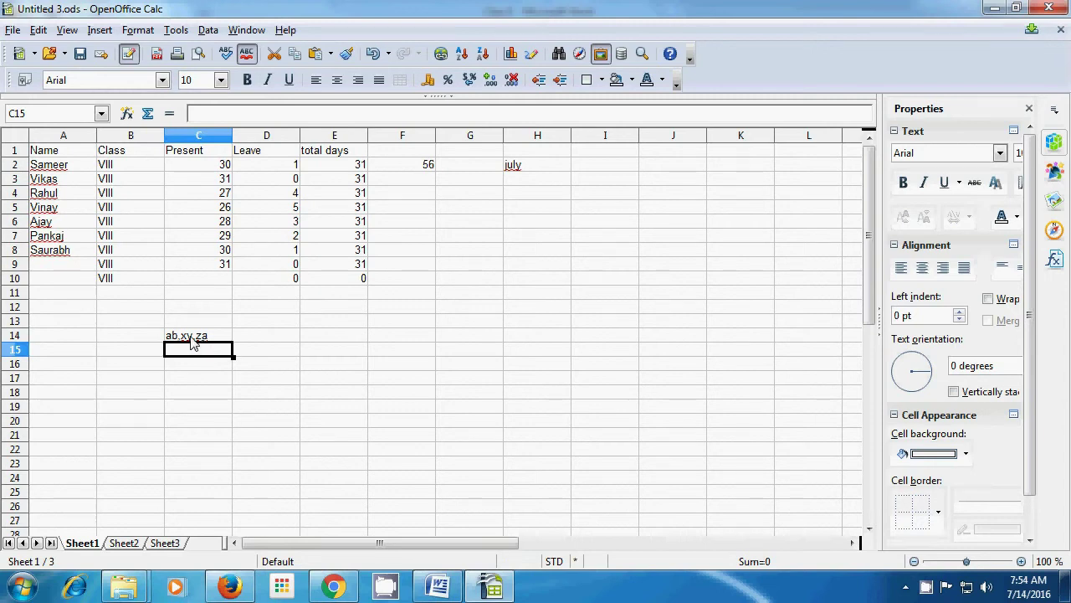
click(191, 338)
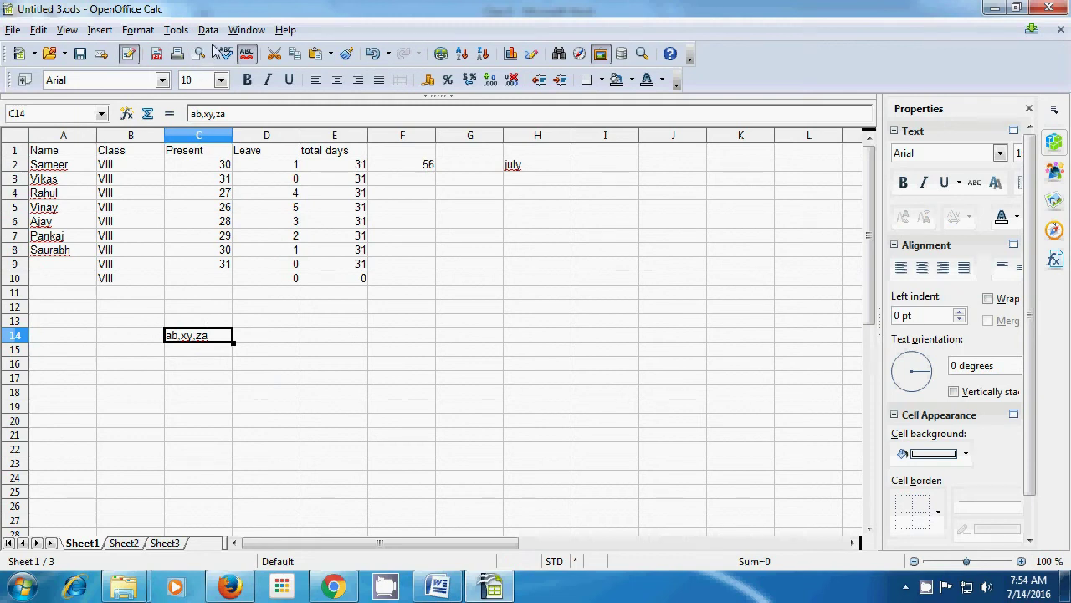
Use Data > Text to Columns with Comma instead of Tab to split C14 into ab, xy, za.
click(214, 34)
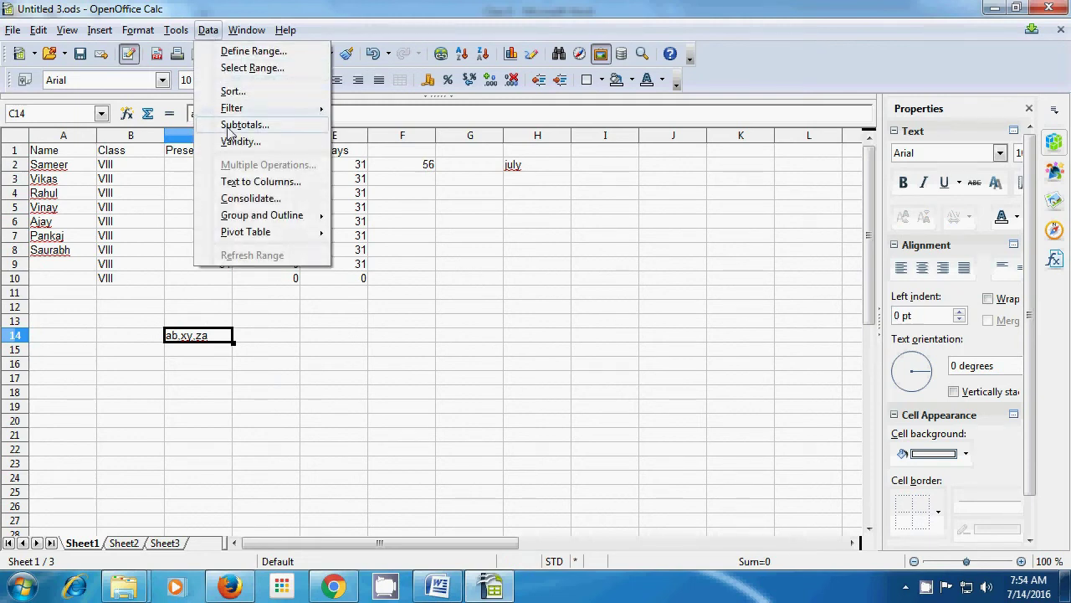
click(243, 181)
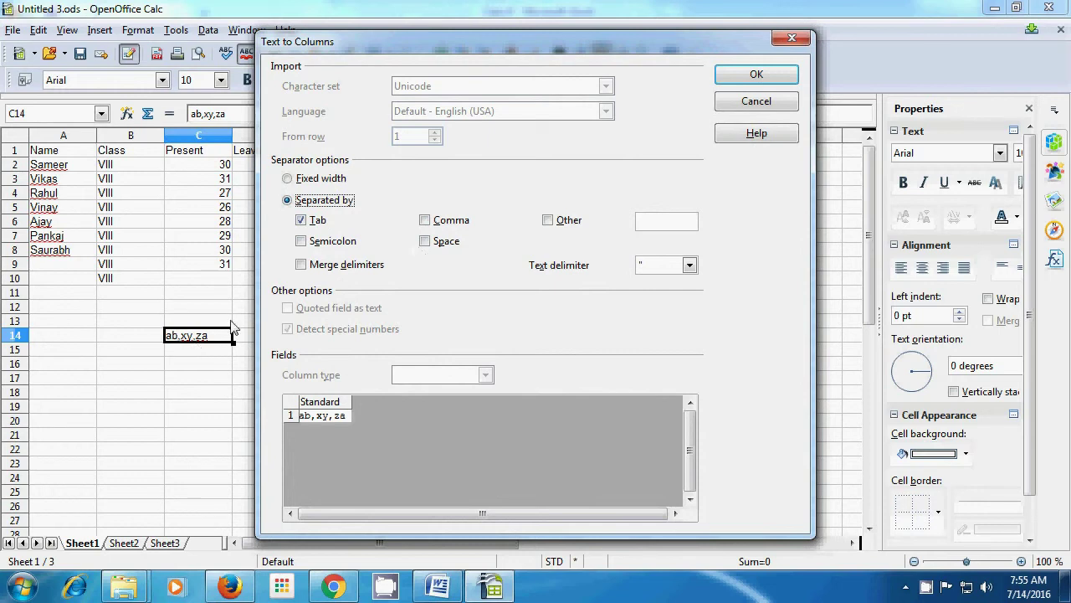
click(305, 226)
click(424, 226)
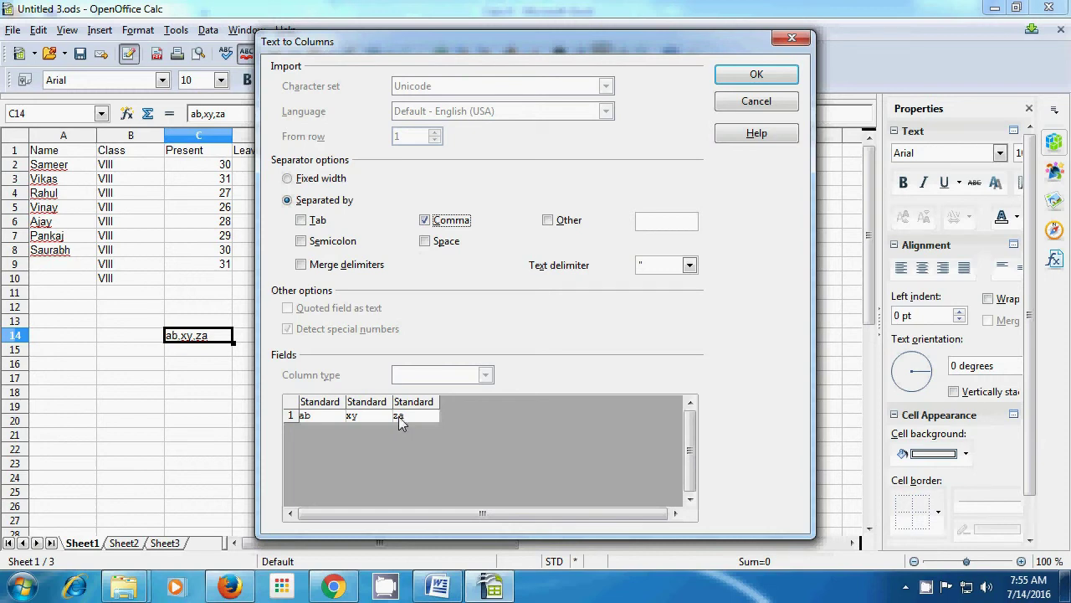
click(745, 78)
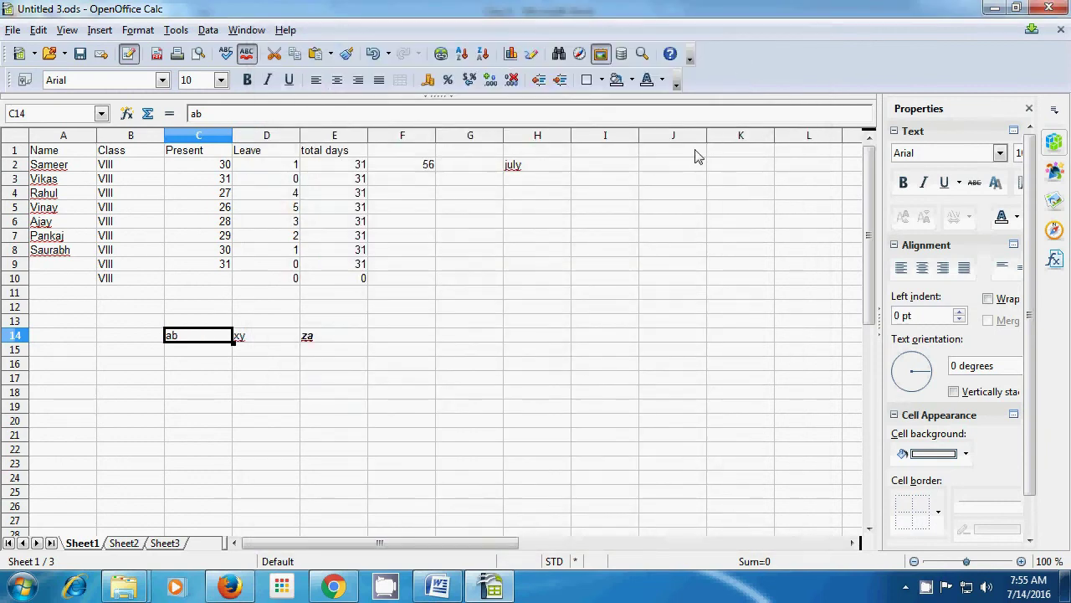
Enter the date 14/07/2016 in cell C15 and reselect it.
click(307, 395)
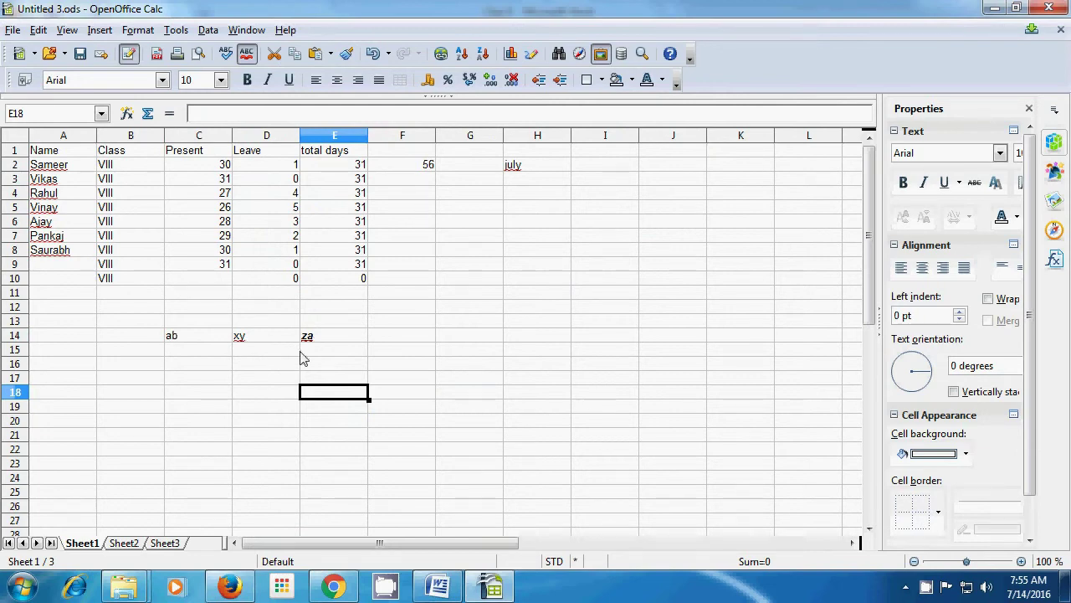
click(198, 359)
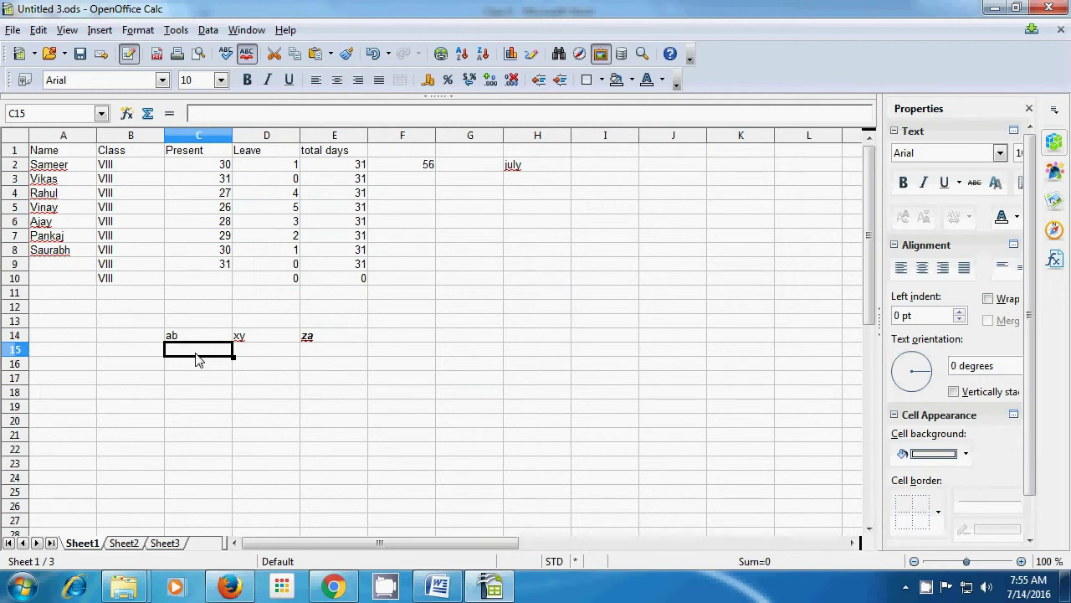
text(14)
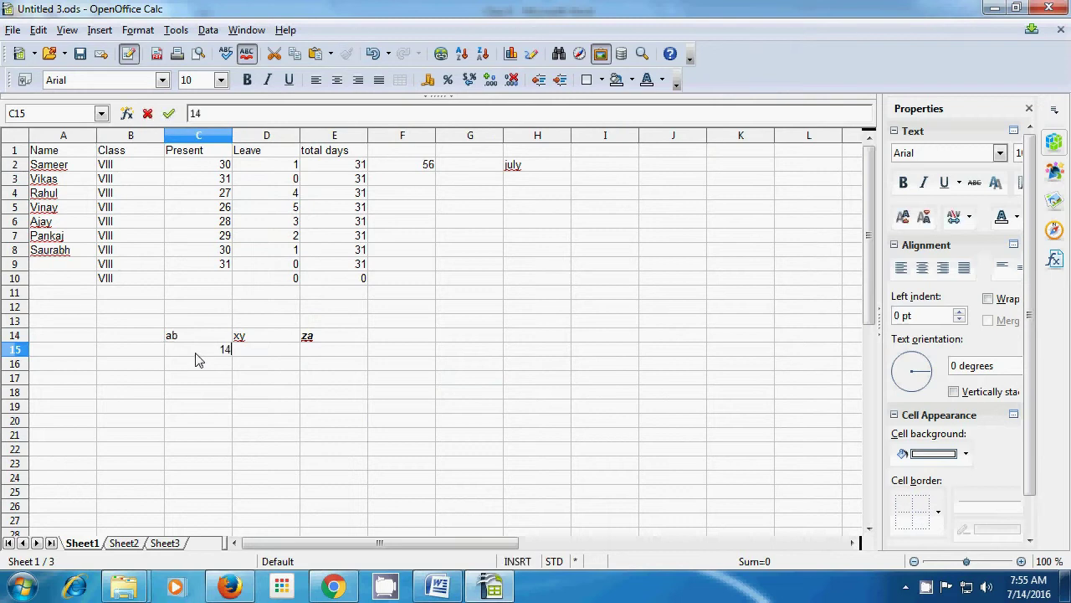
text(/07/20)
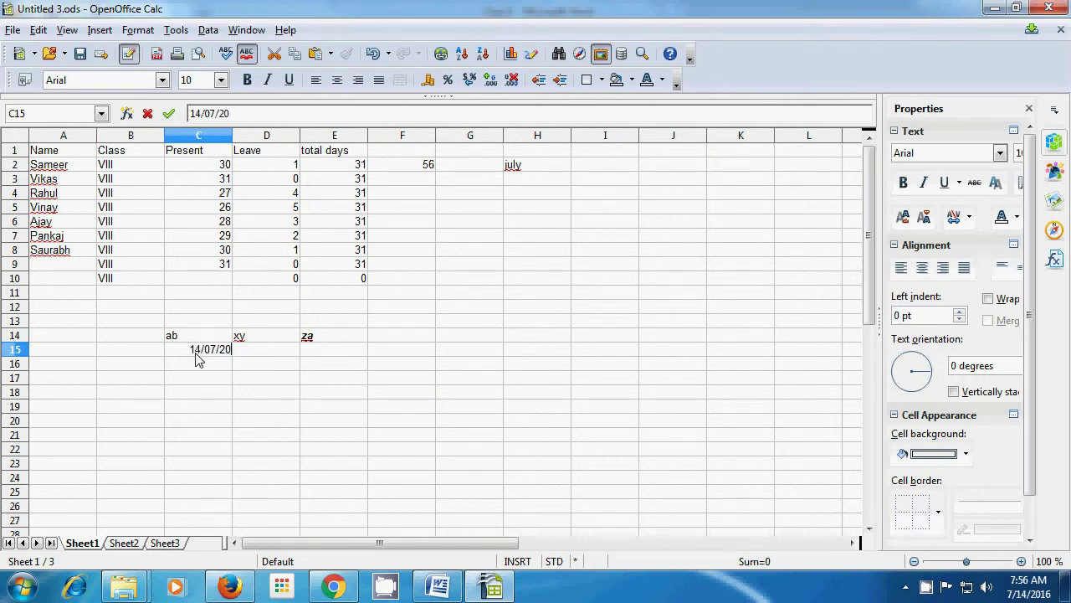
text(16)
click(201, 381)
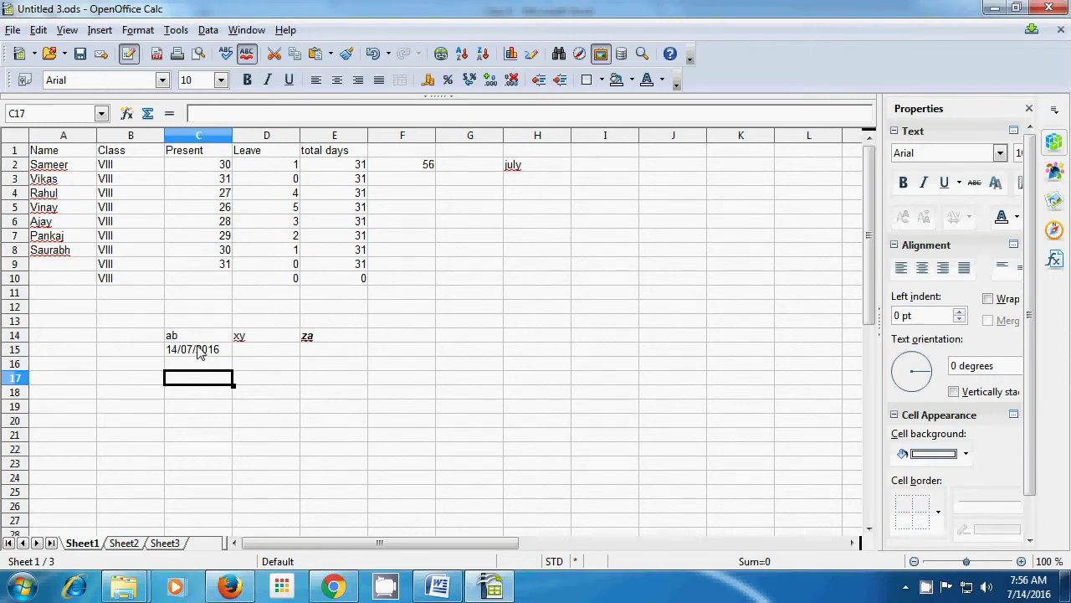
click(199, 352)
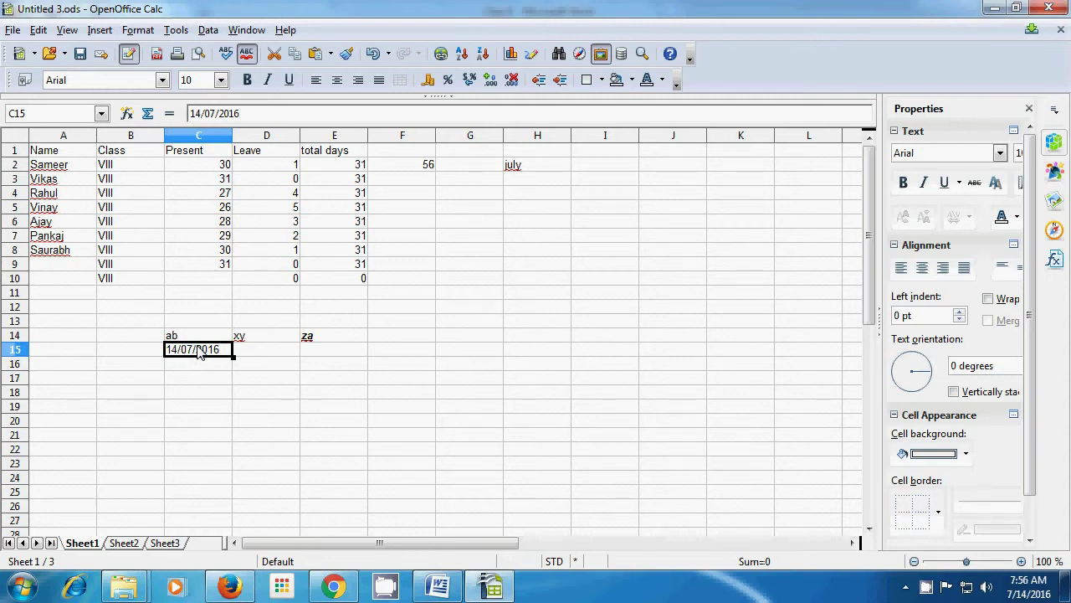
Split the C15 date with Text to Columns using / as the Other separator.
click(208, 31)
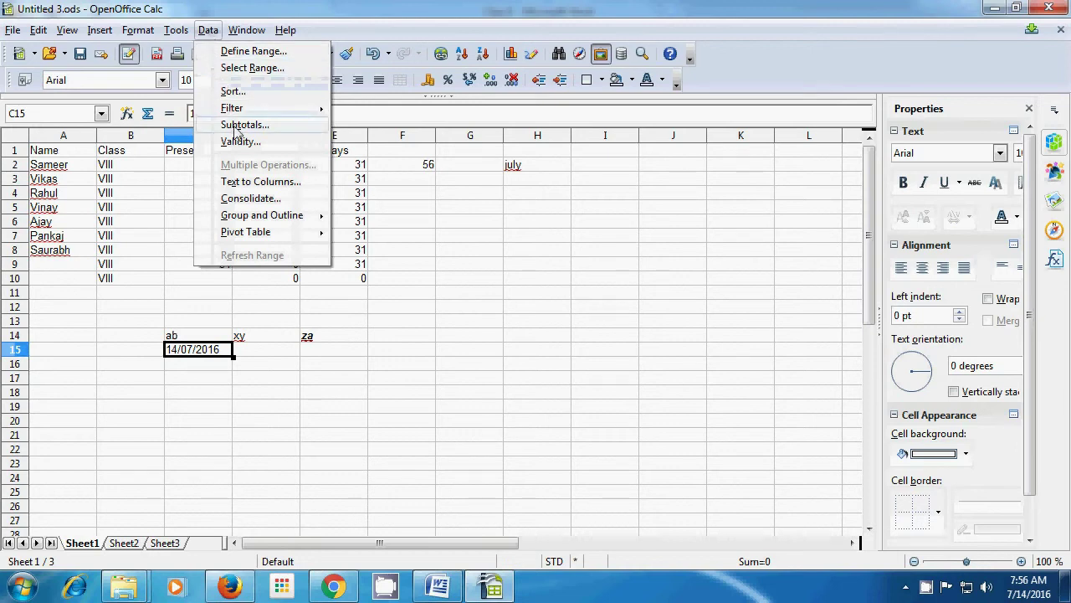
click(248, 182)
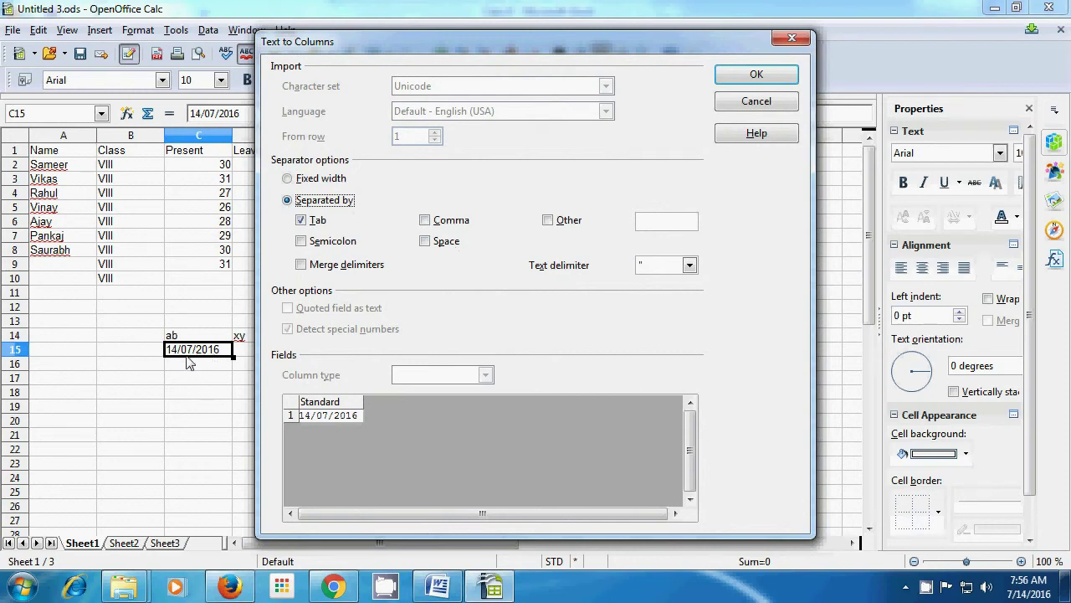
click(549, 221)
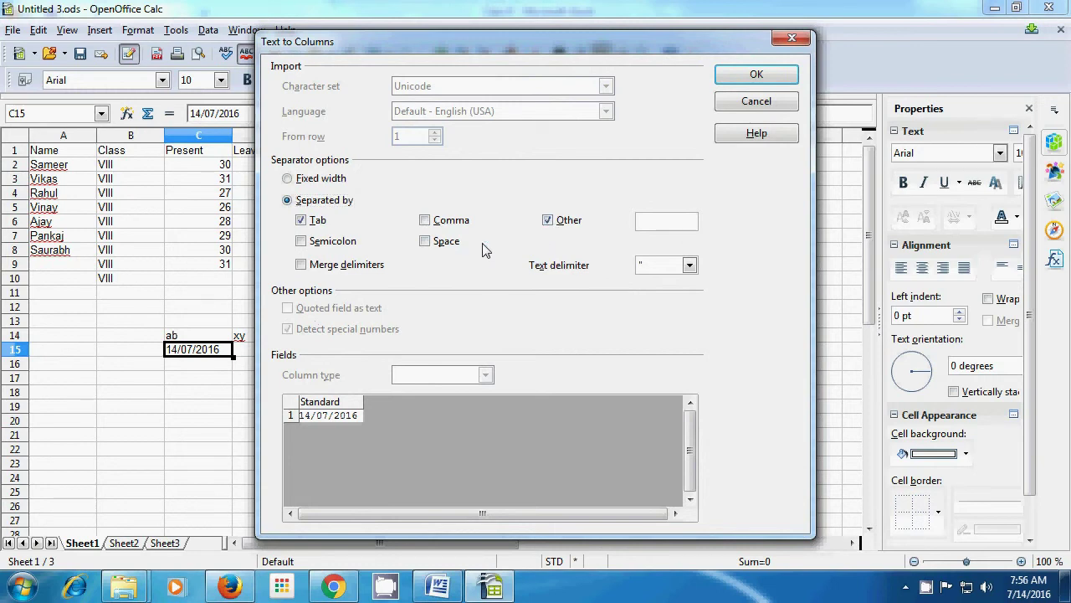
click(303, 221)
click(645, 224)
text(/)
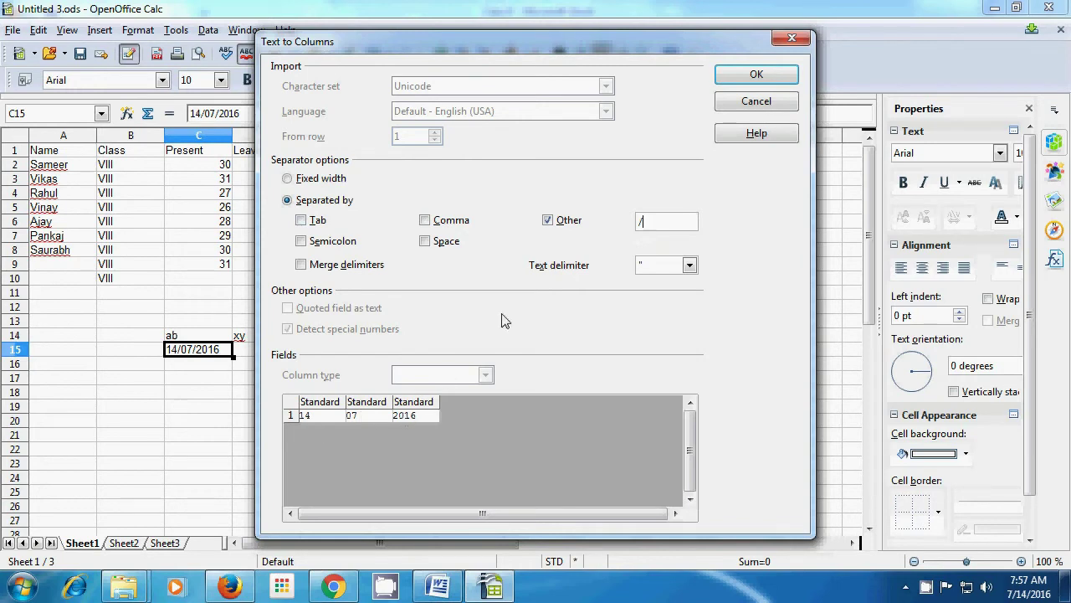
click(738, 82)
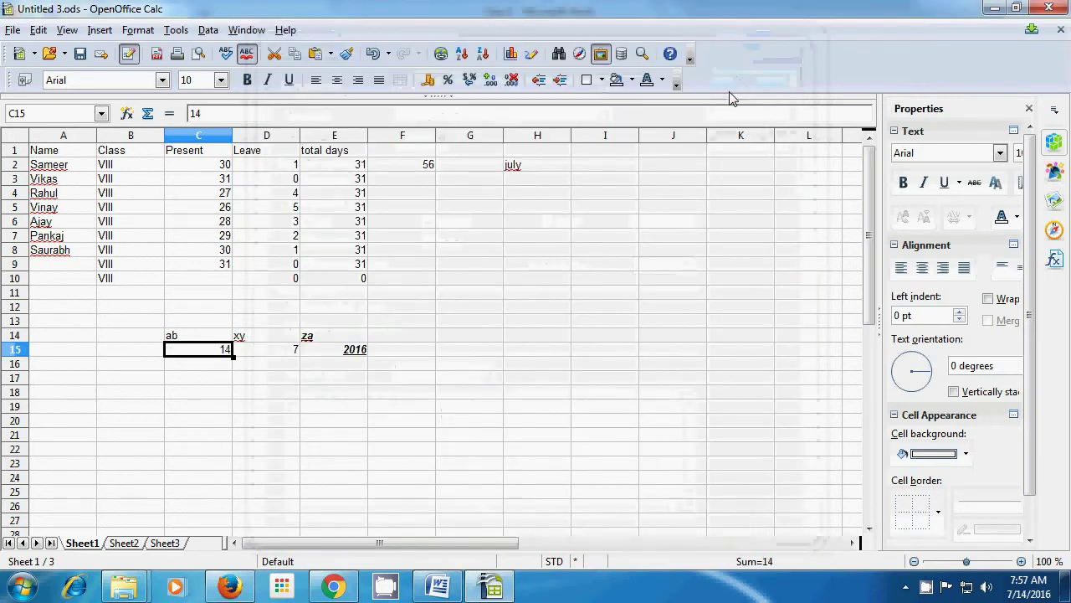
Check the split day, month and year values, then clear cell E15.
click(308, 420)
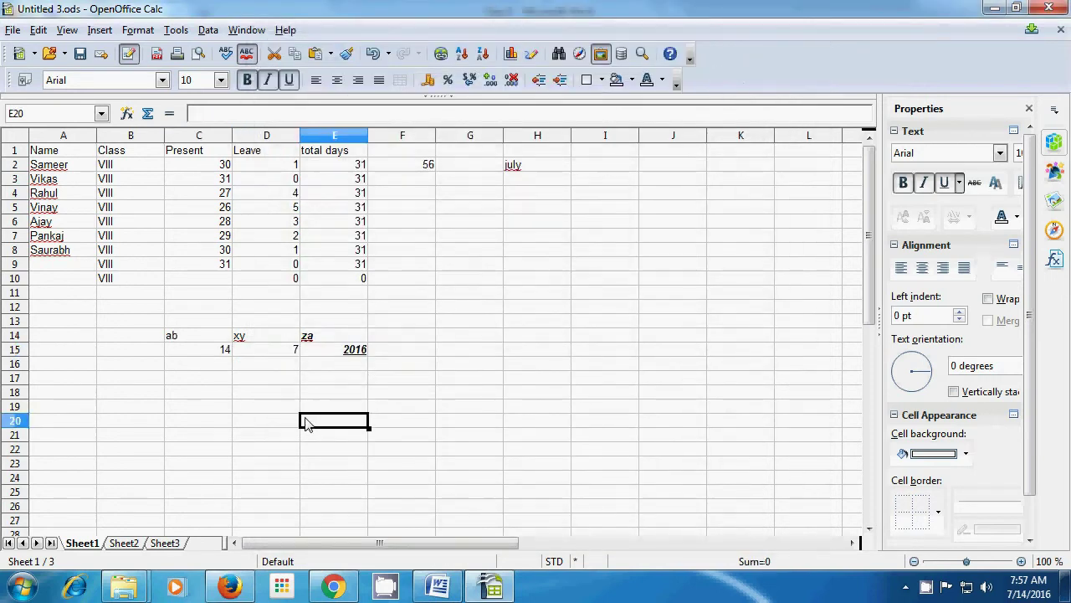
click(218, 370)
click(220, 352)
click(281, 352)
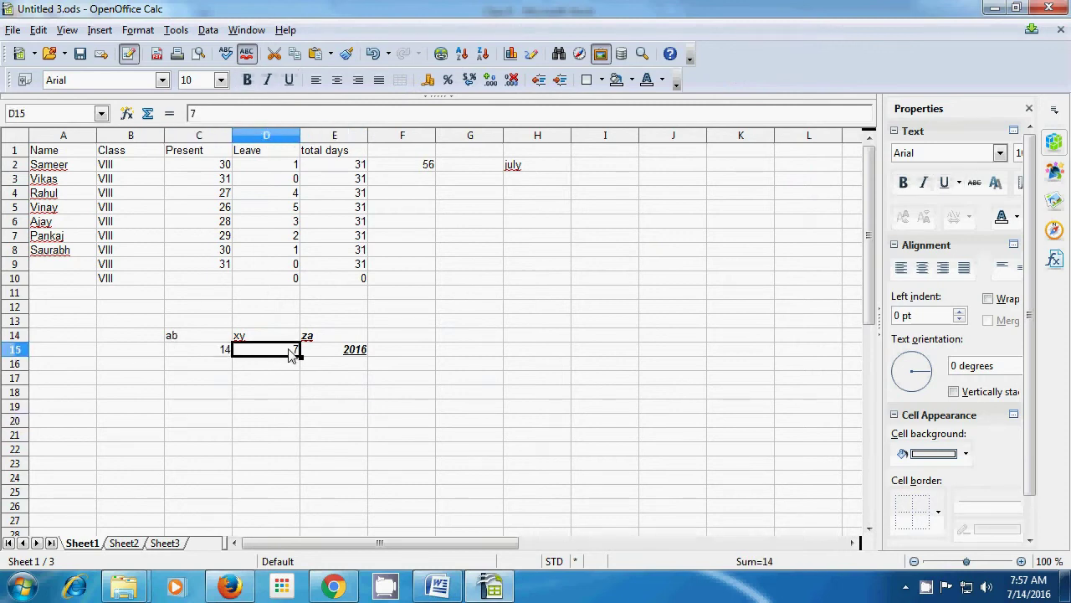
click(348, 355)
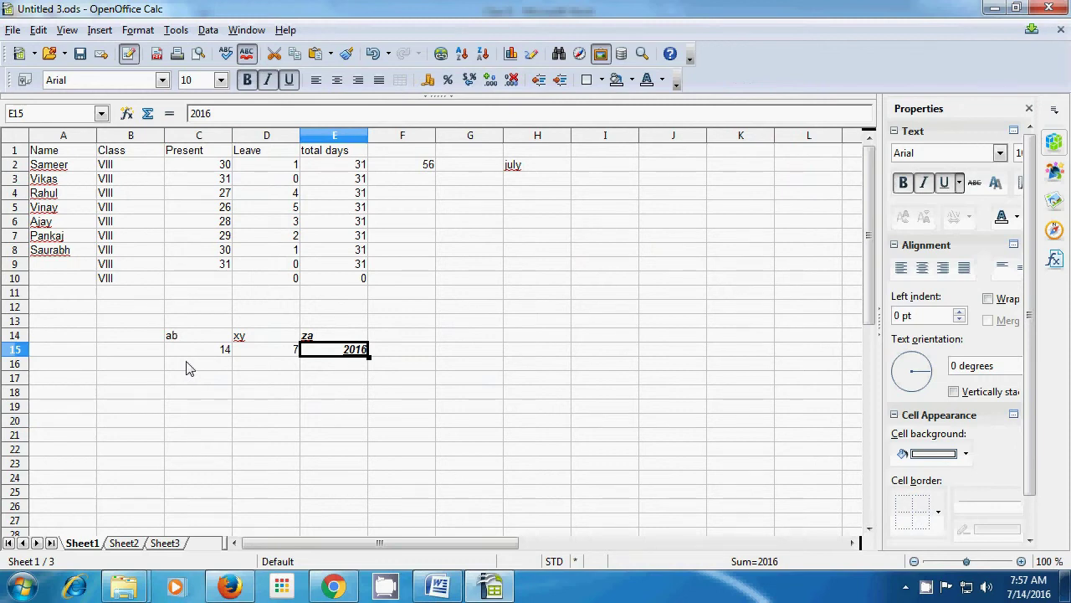
text(co)
key(BackSpace)
key(BackSpace)
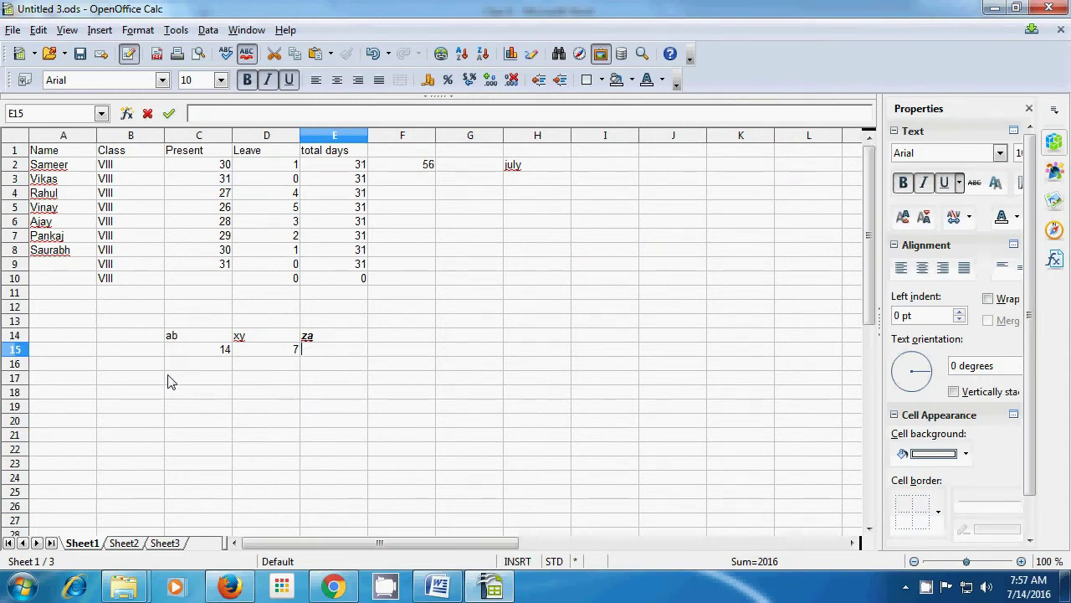
Enter the text computer.shiksha in cell C17.
click(171, 383)
text(computer)
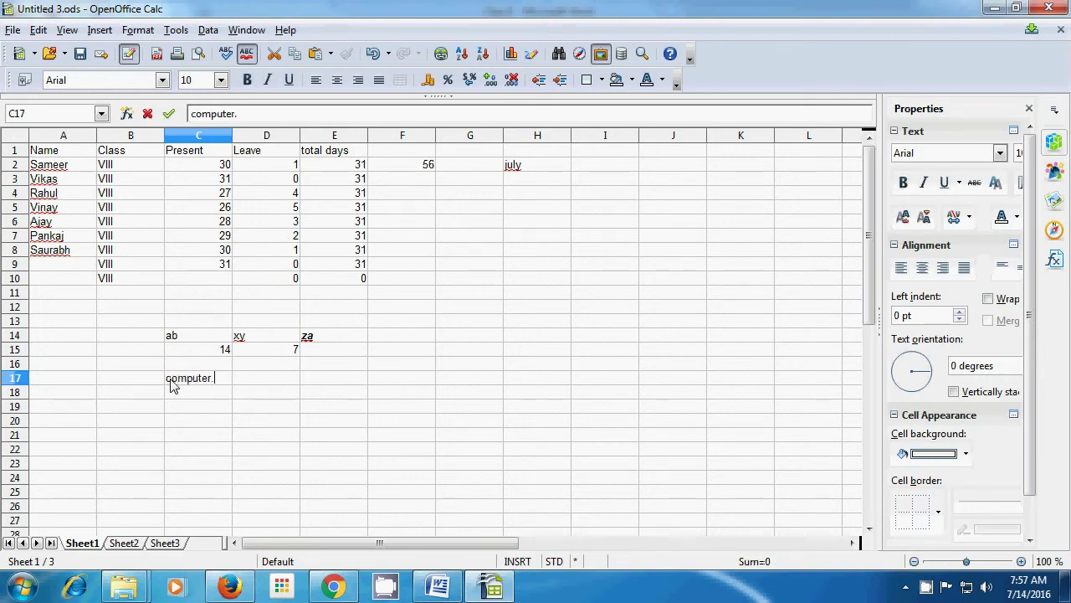
text(.shiksha)
click(193, 393)
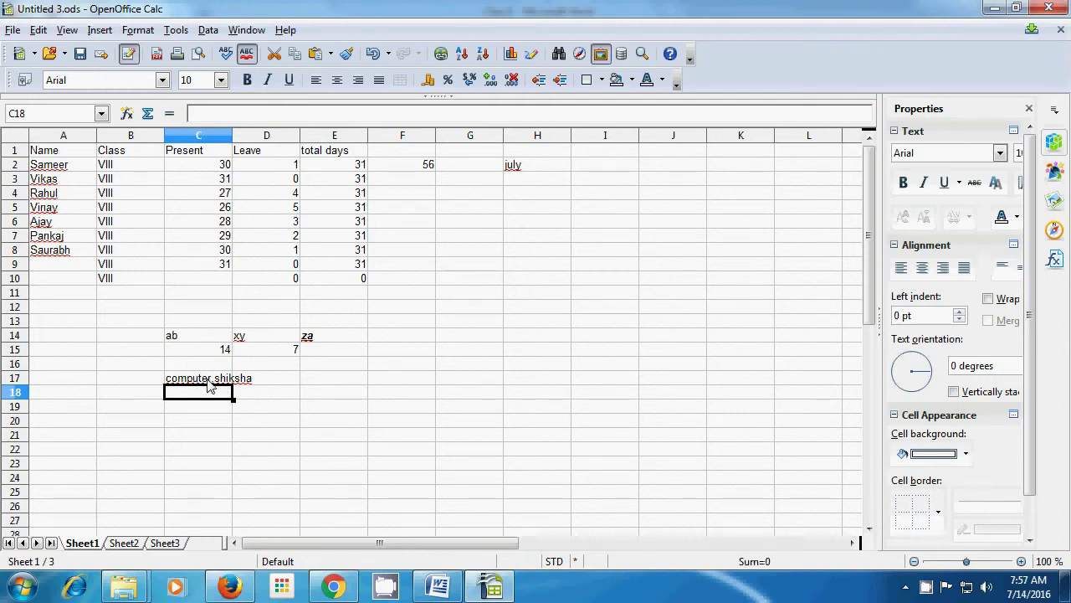
click(212, 379)
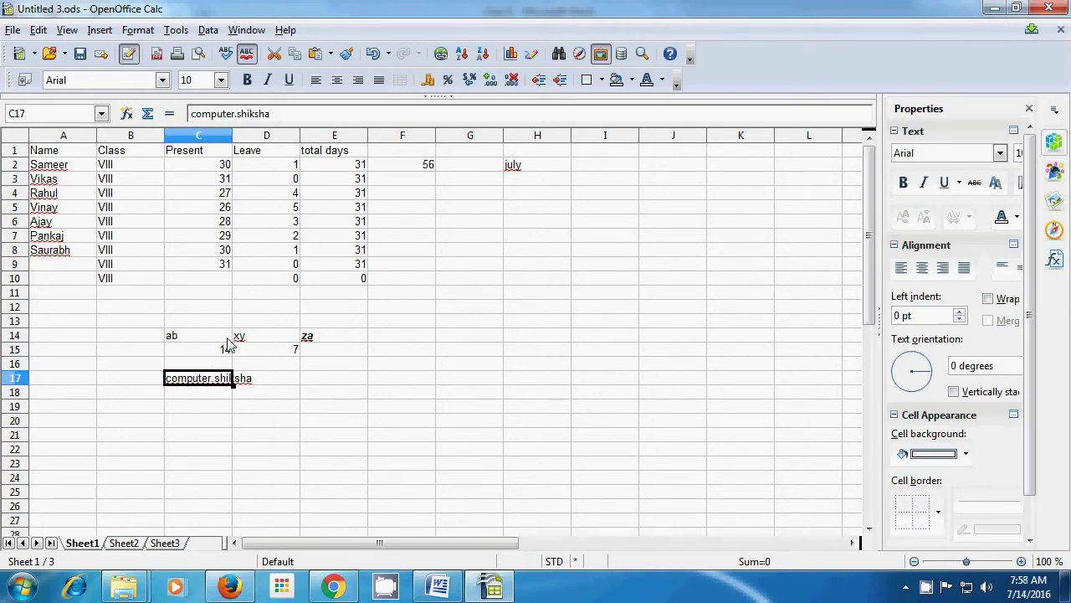
Split C17 via Text to Columns with "." as separator into computer and shiksha.
click(209, 31)
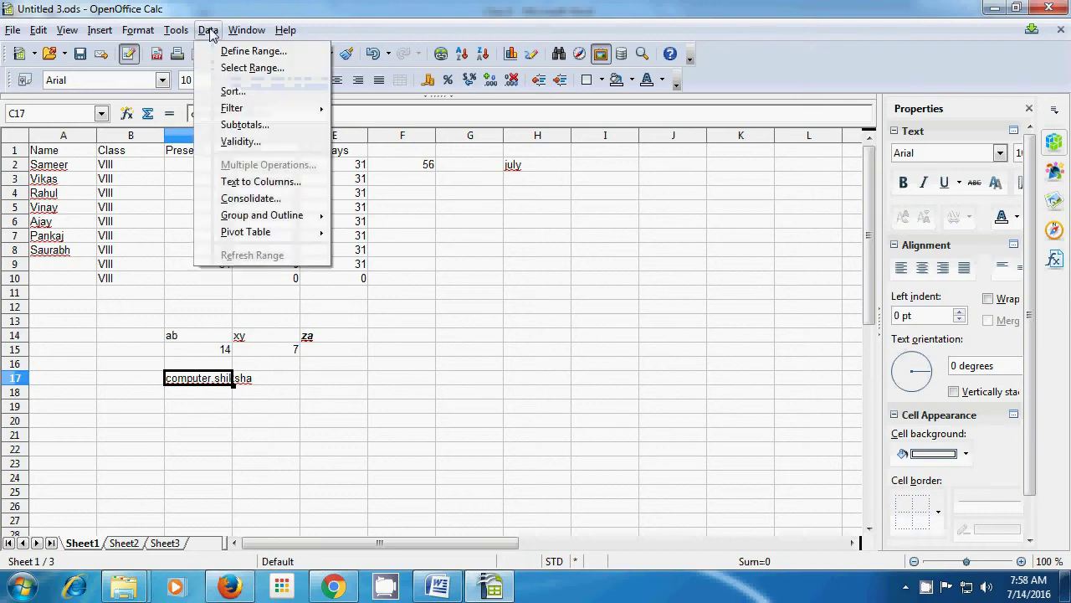
click(244, 182)
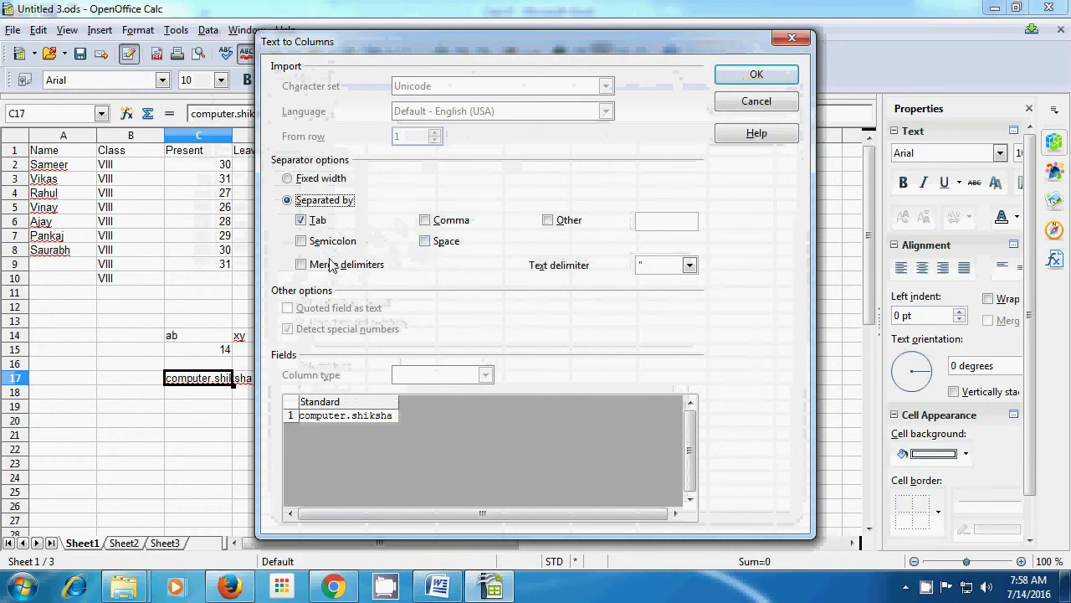
click(303, 221)
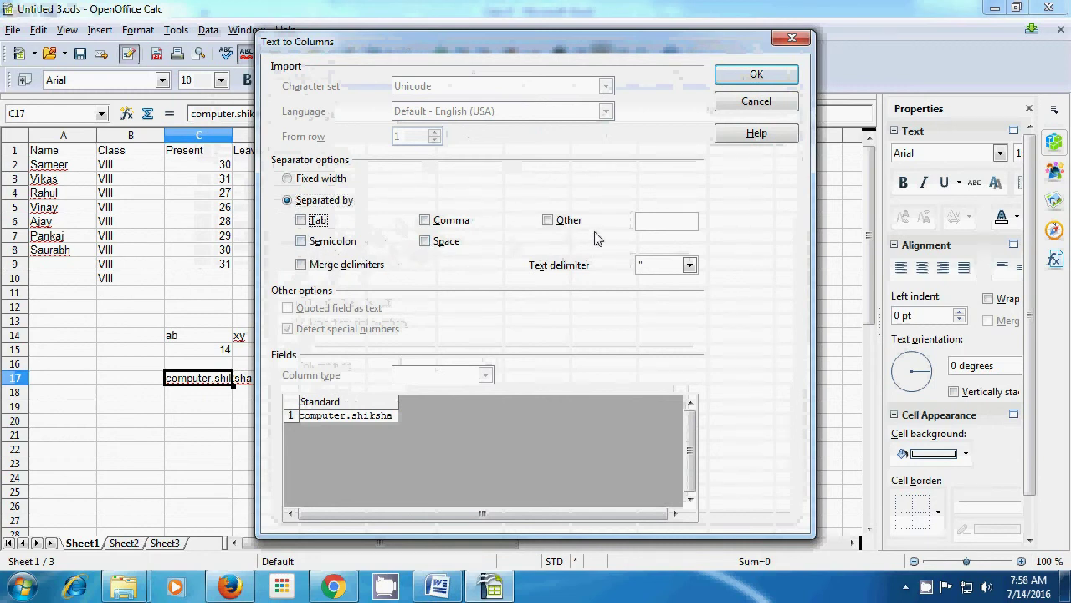
click(644, 221)
text(.)
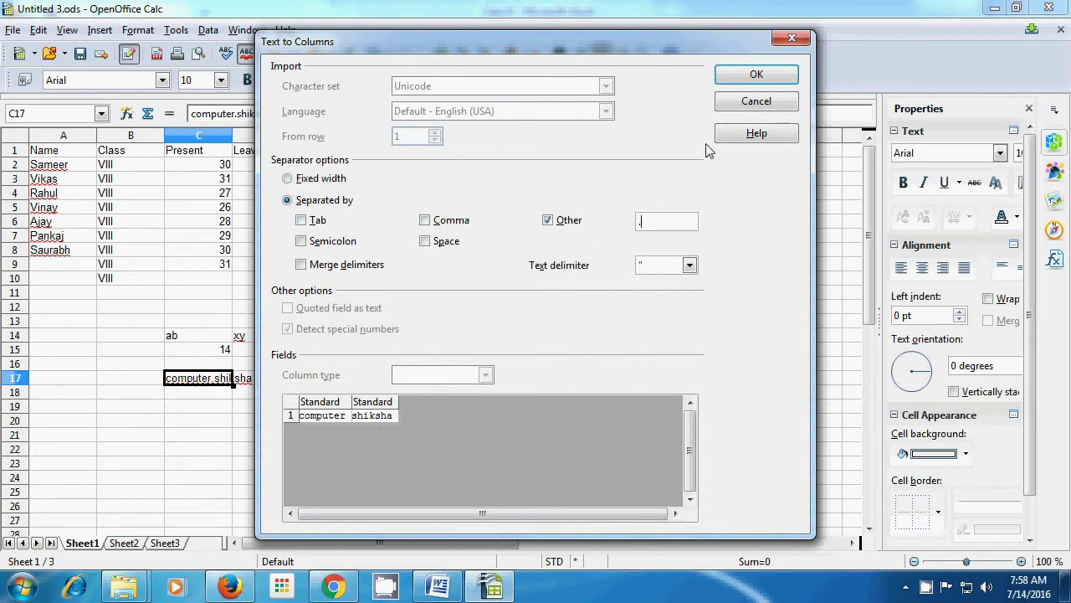
click(741, 76)
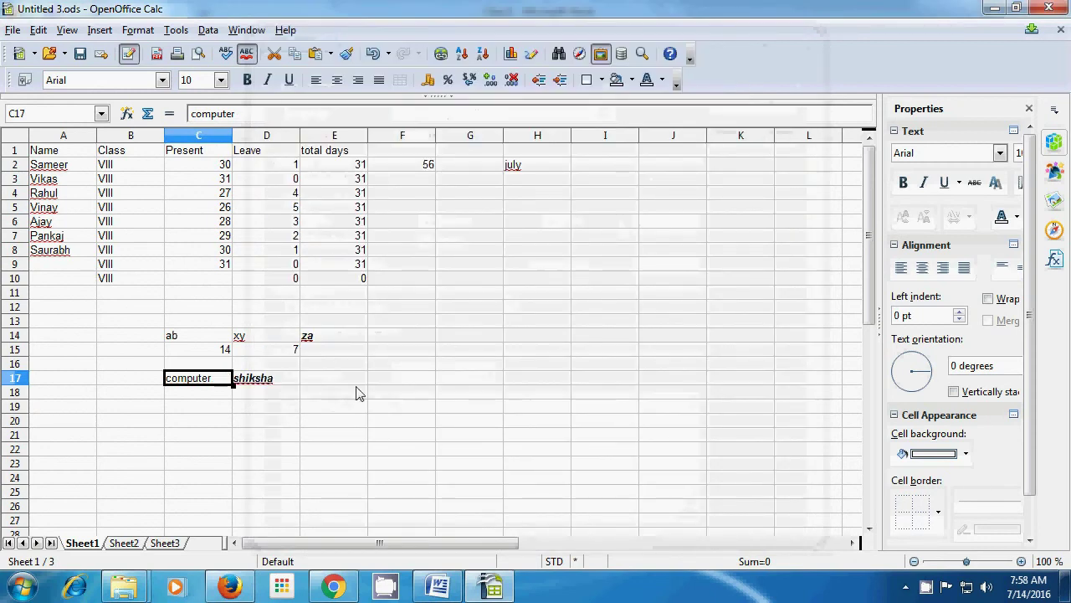
click(294, 413)
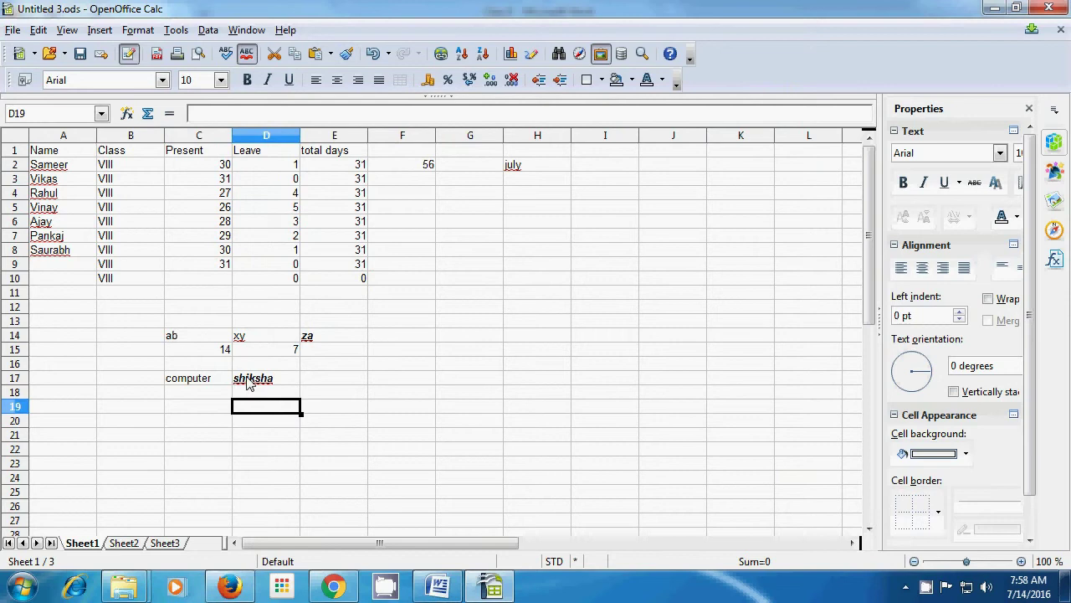
click(353, 383)
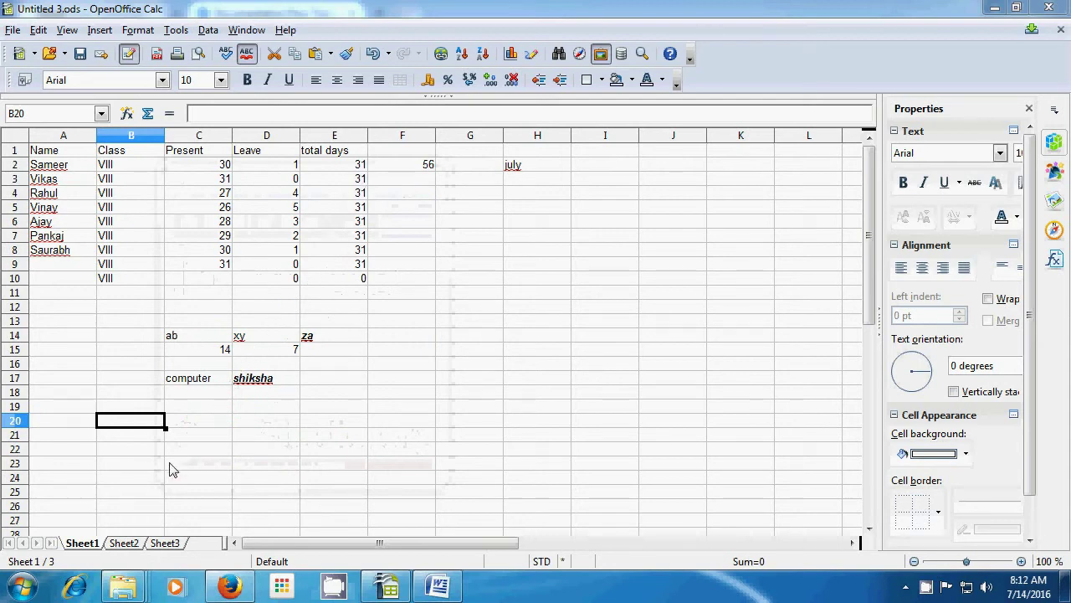
On Sheet2, delete the =DAY(B2) formula from B6 and select A1.
click(122, 543)
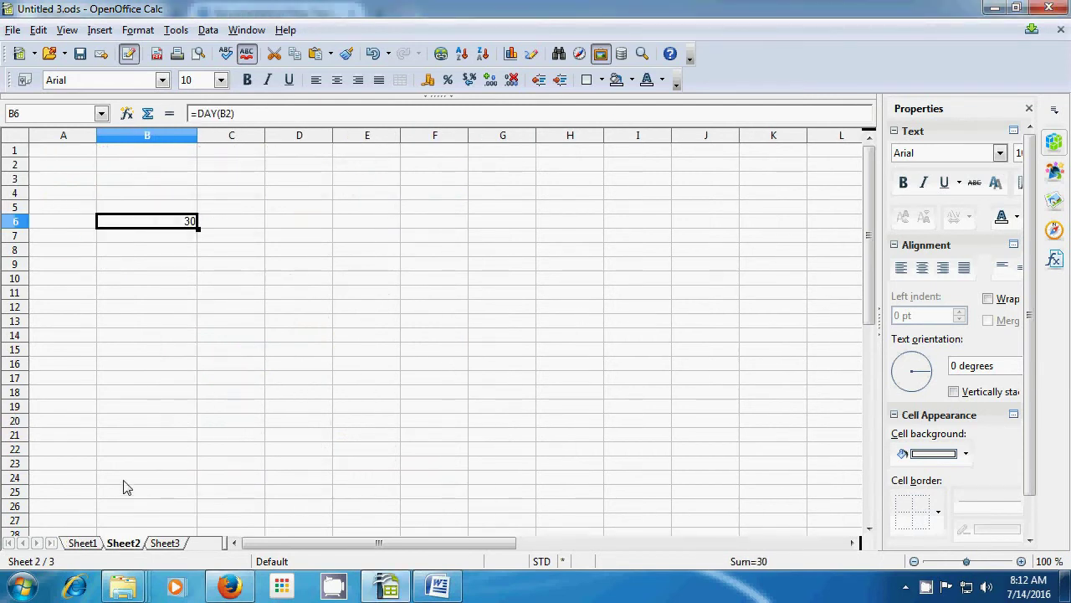
key(BackSpace)
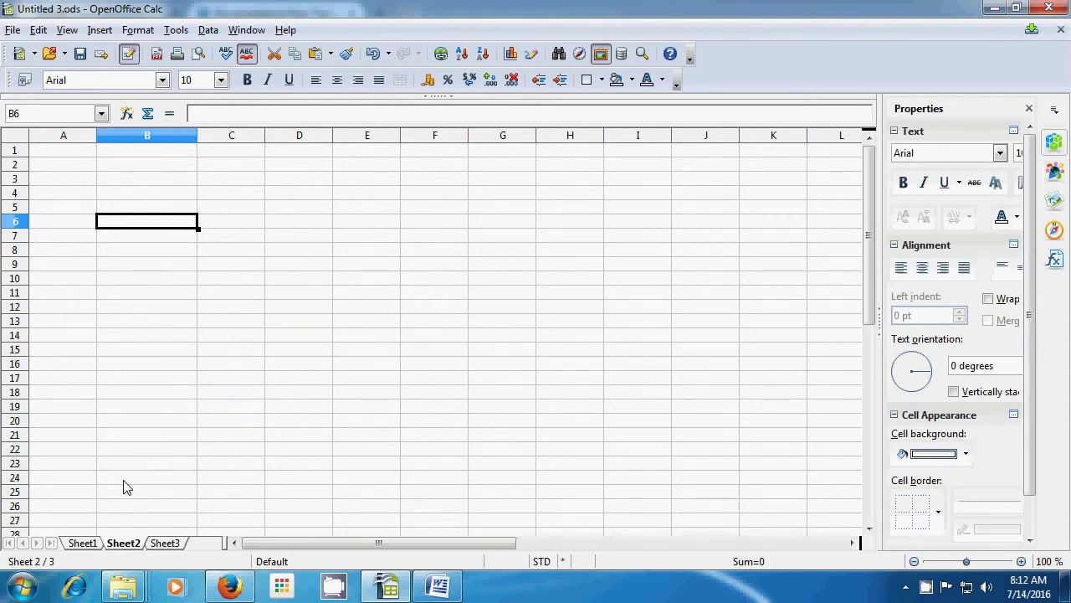
click(67, 156)
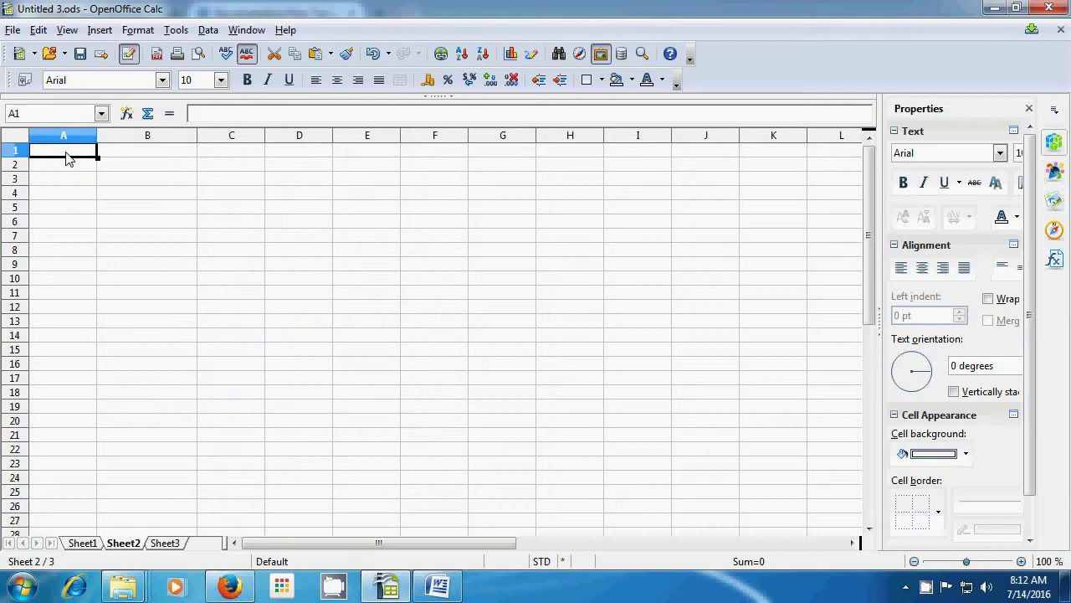
Type the label Now in A1 and the formula =Now() in A2.
text(Now)
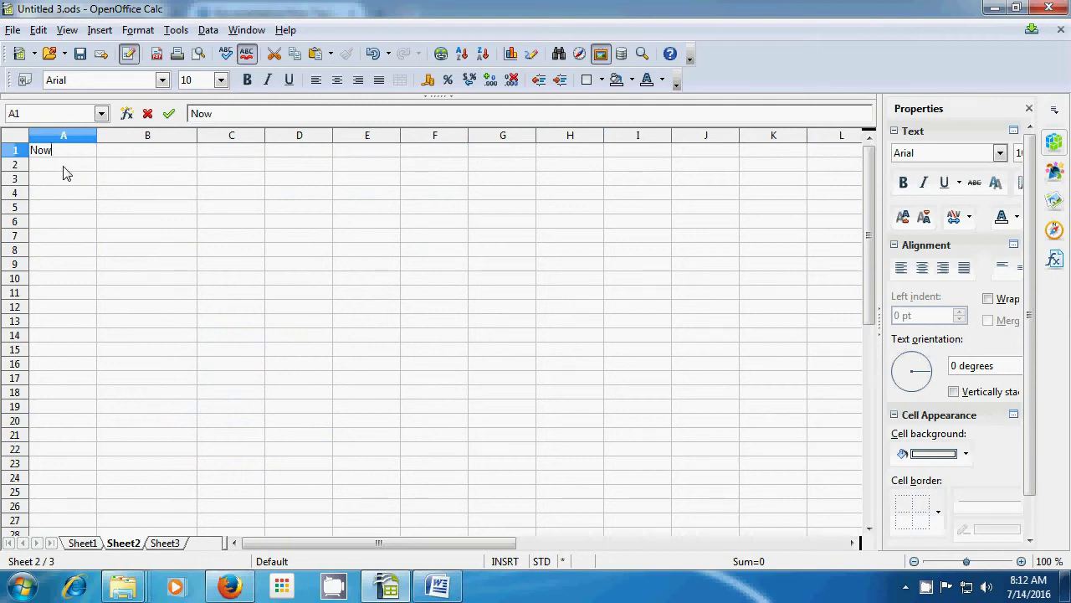
click(63, 167)
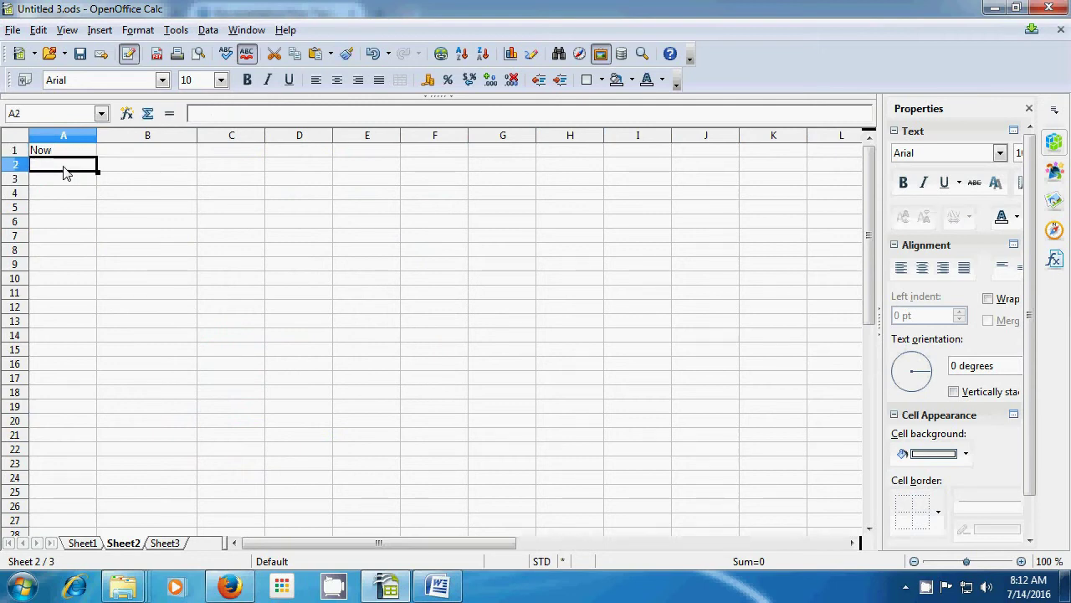
text(=)
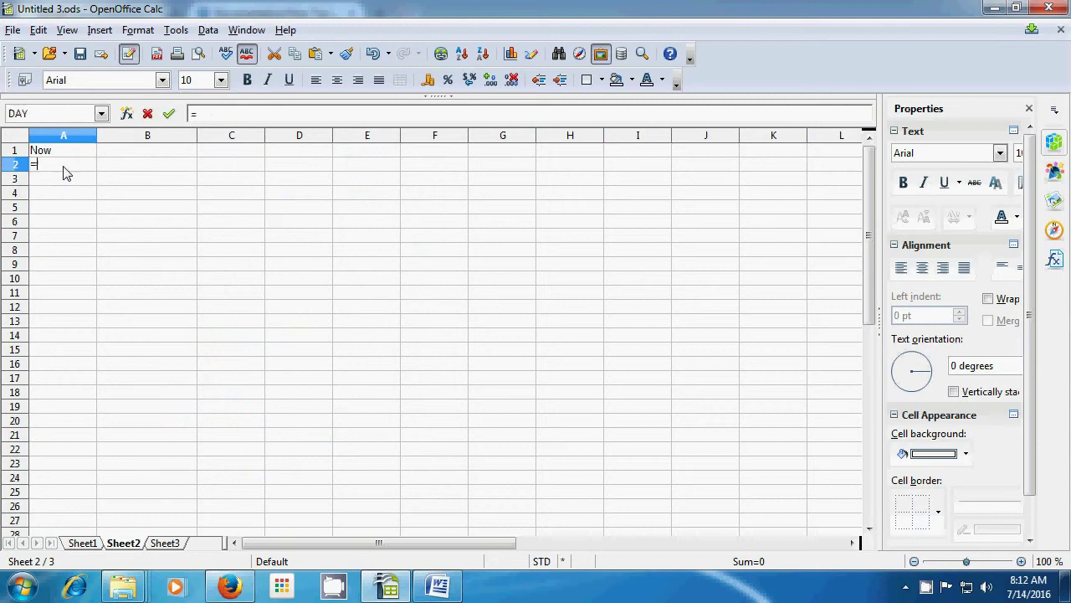
text(Now)
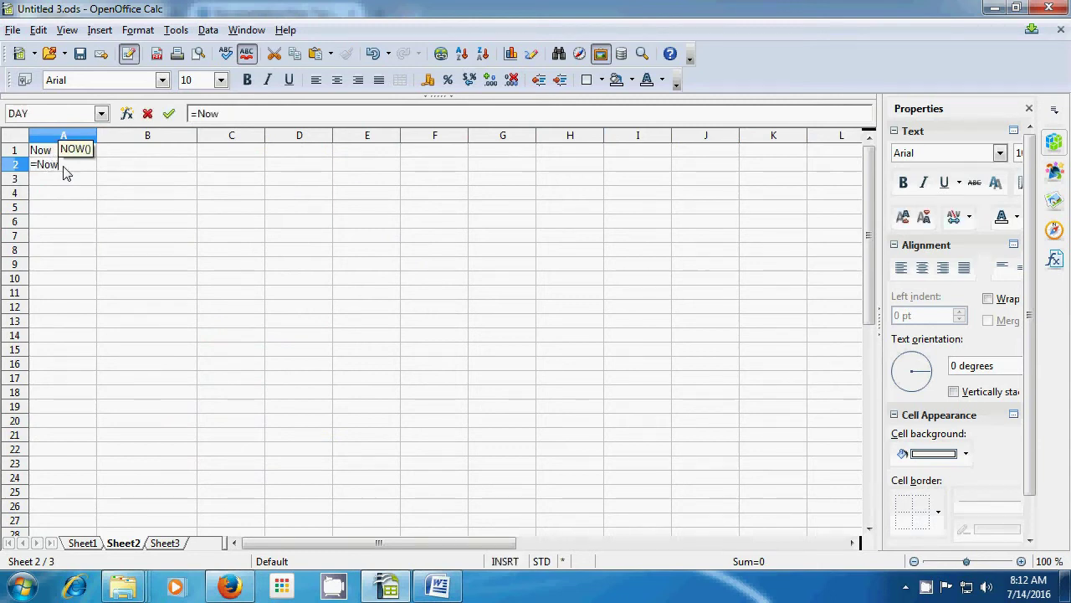
text(()
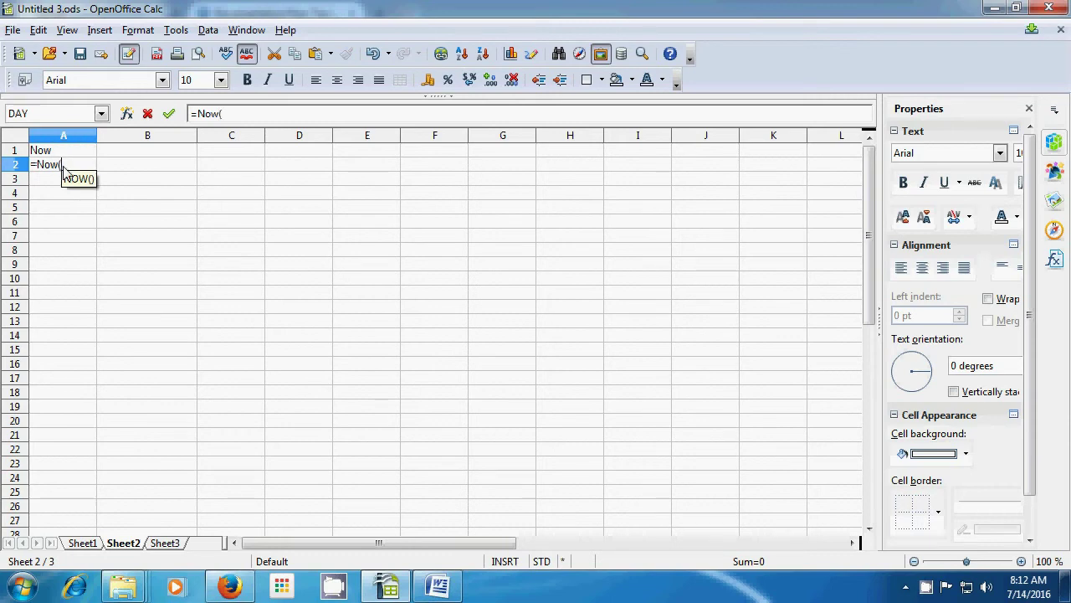
text())
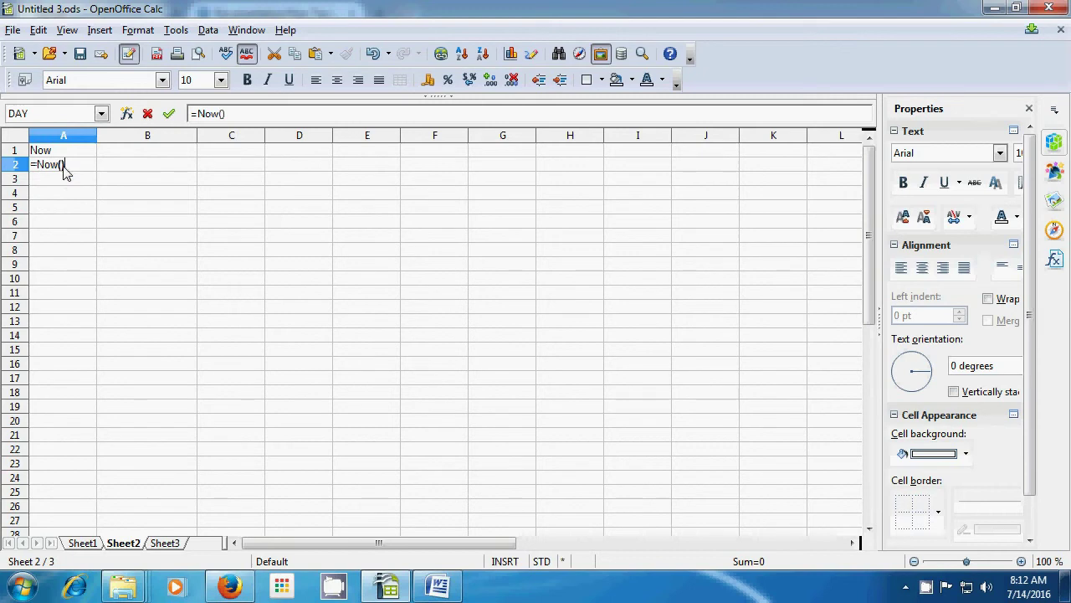
key(Return)
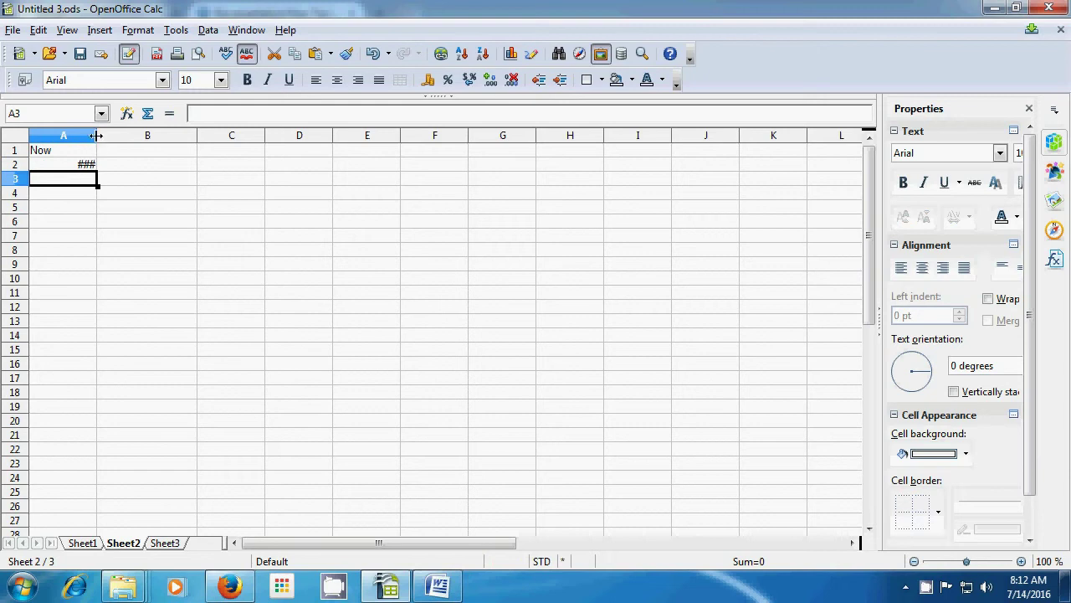
Widen column A so A2 shows 07/14/16 08:14 AM instead of ###.
drag(96, 135, 142, 134)
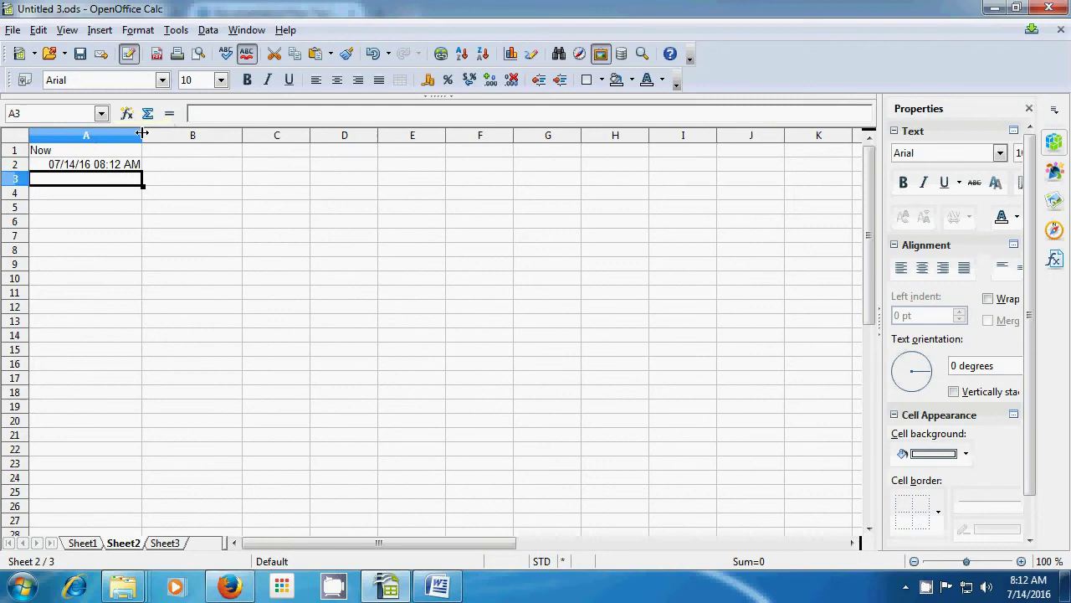
click(131, 195)
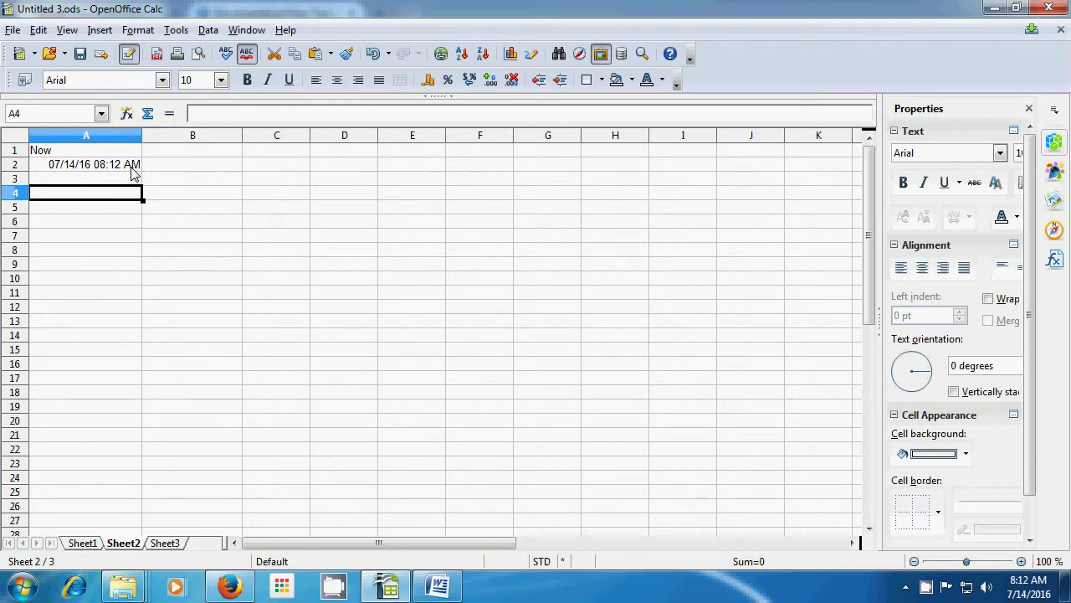
click(160, 251)
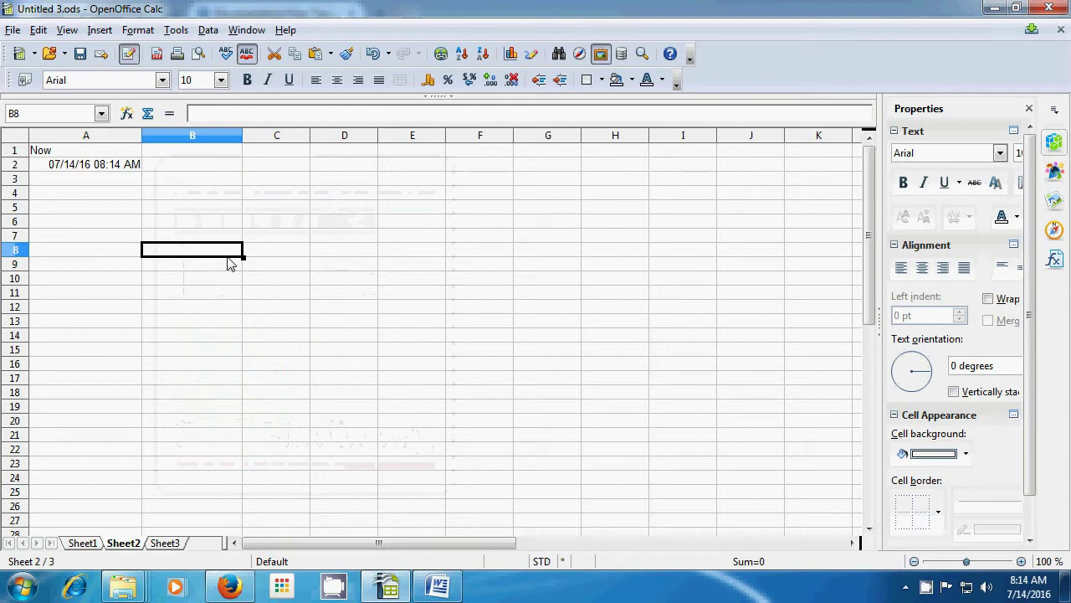
Label C1 Today and enter the formula =today() in C2.
click(260, 156)
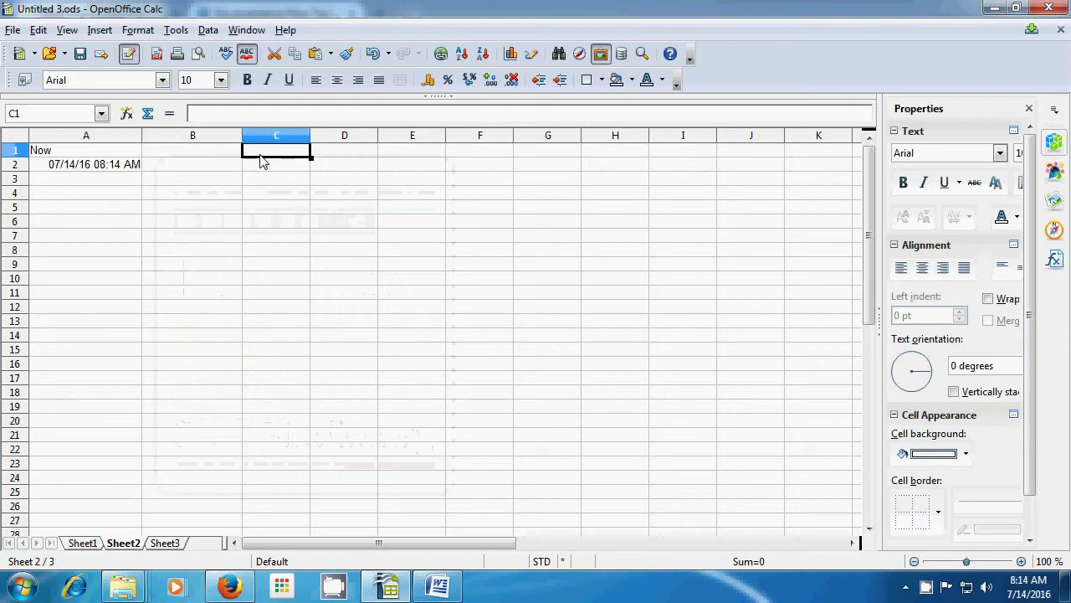
text(Todat)
key(BackSpace)
text(y)
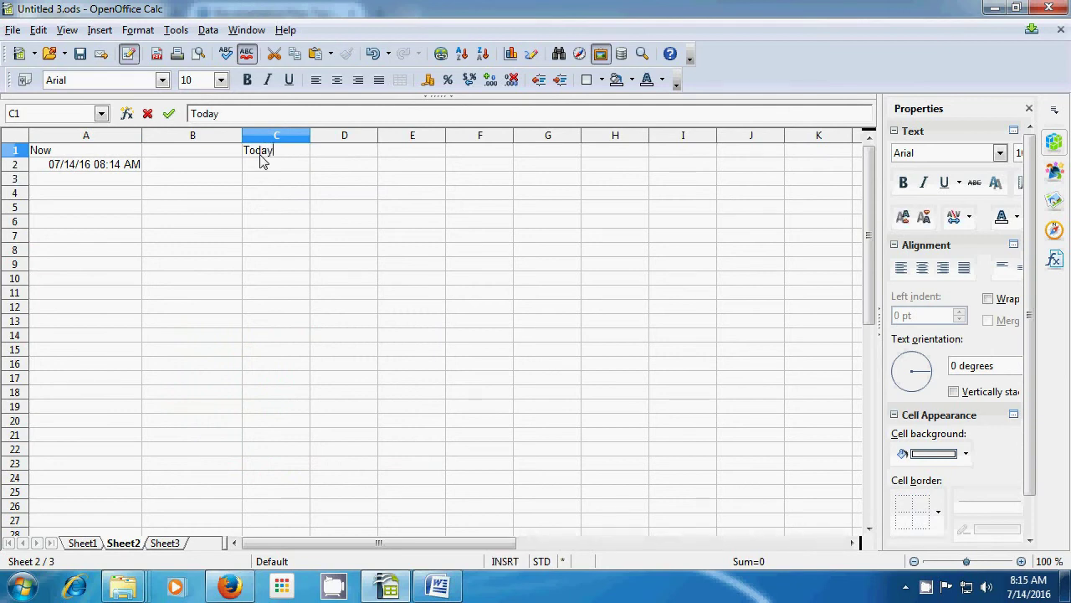
click(264, 168)
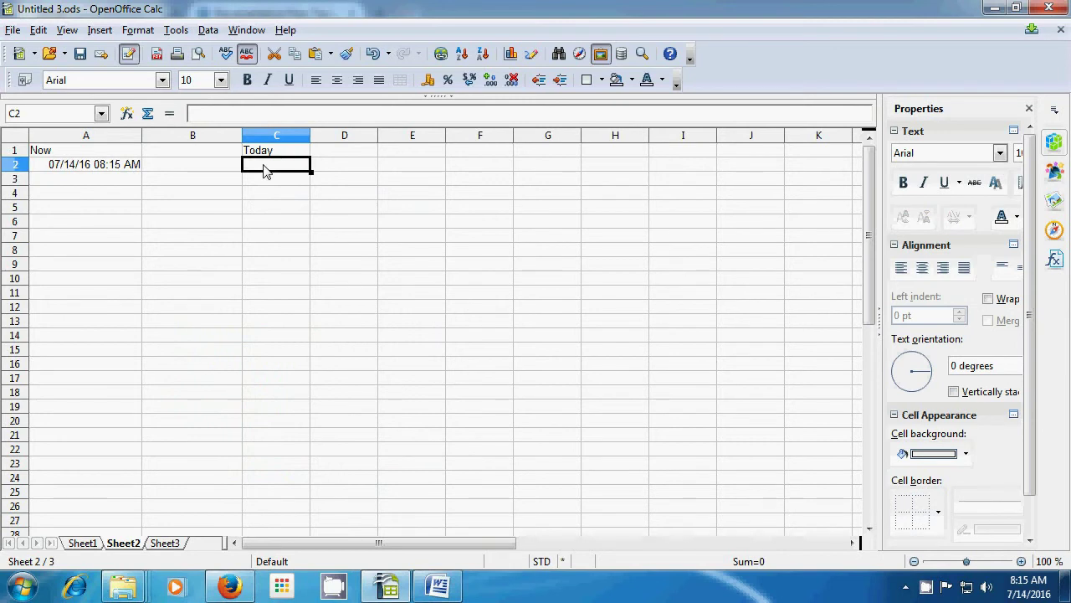
text(=)
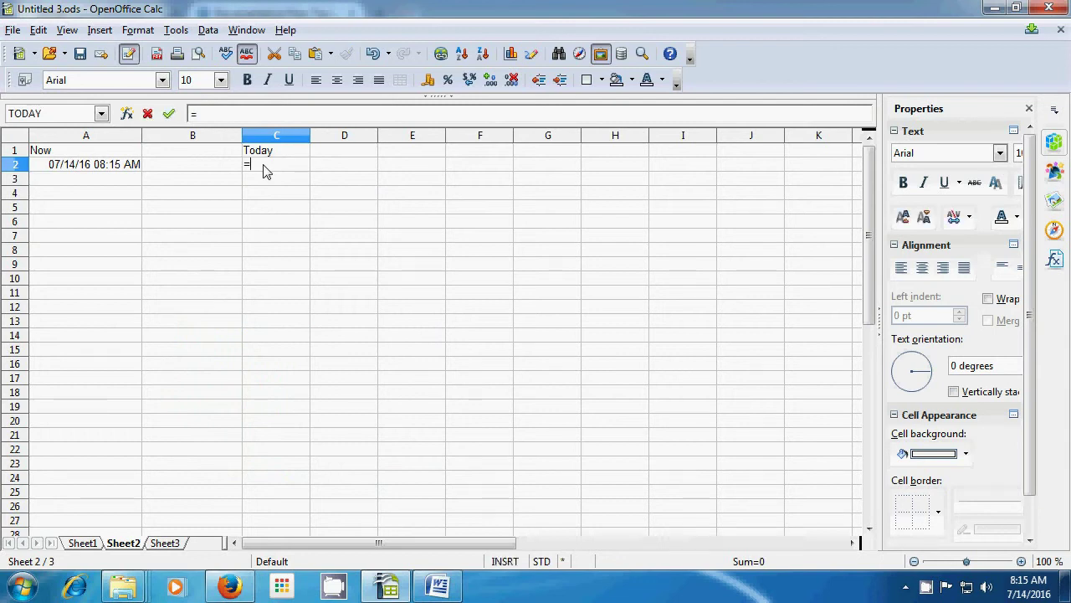
text(today)
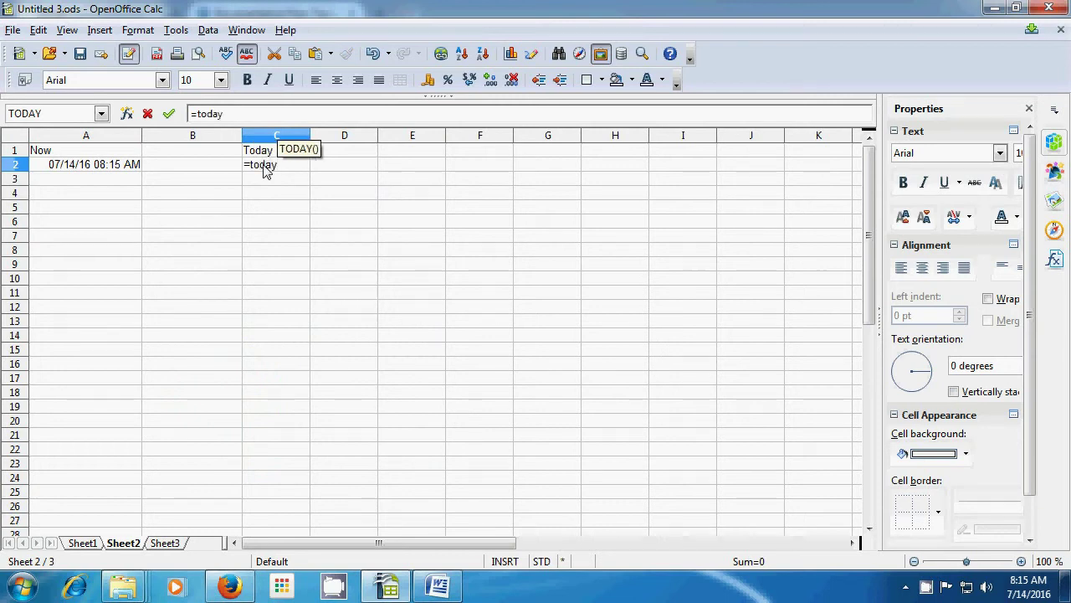
text(()
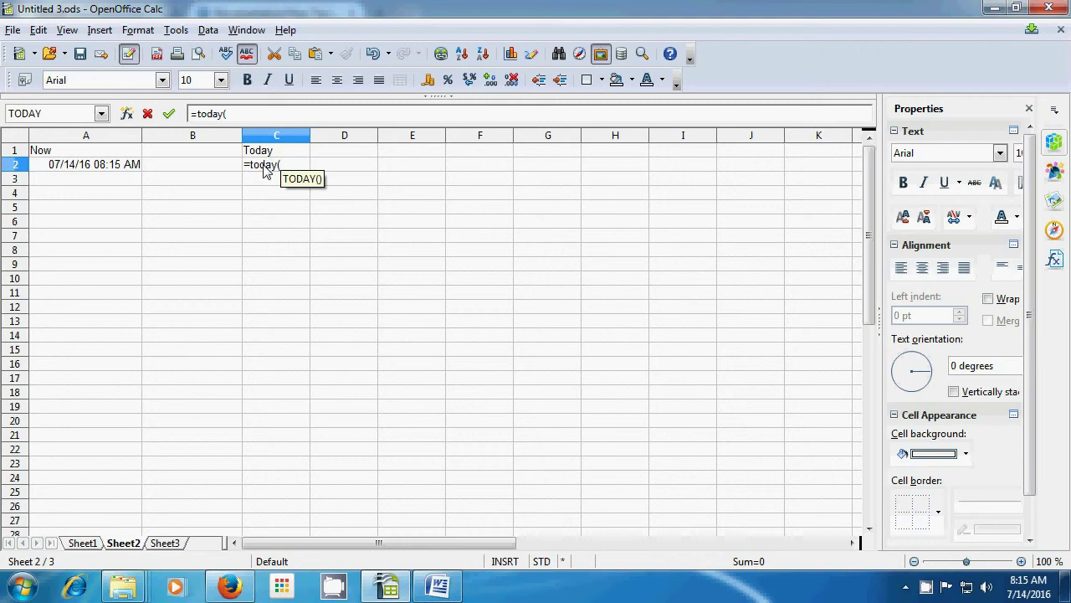
text())
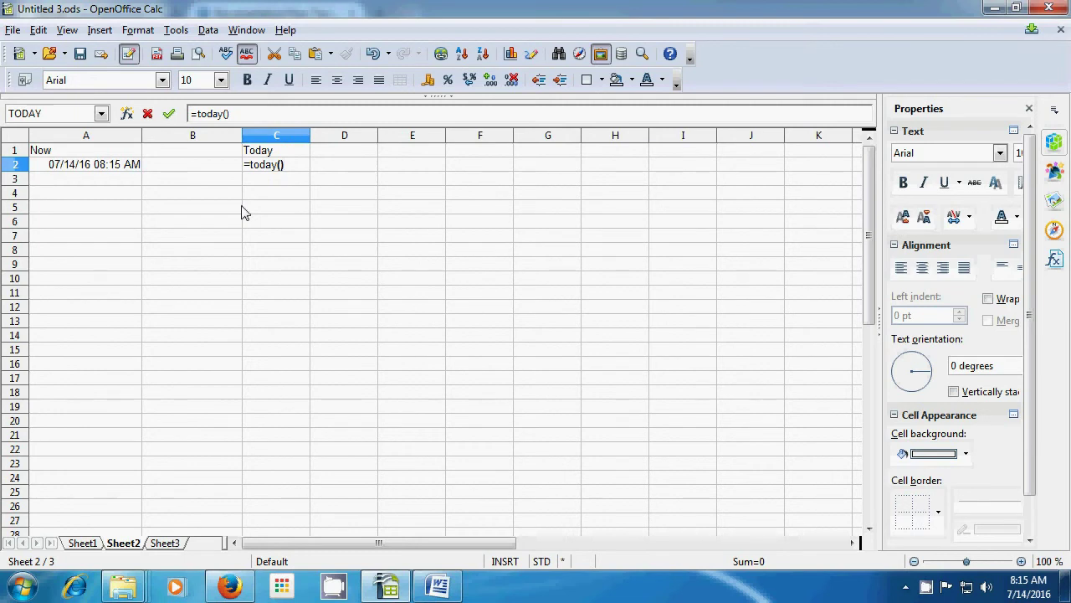
key(Return)
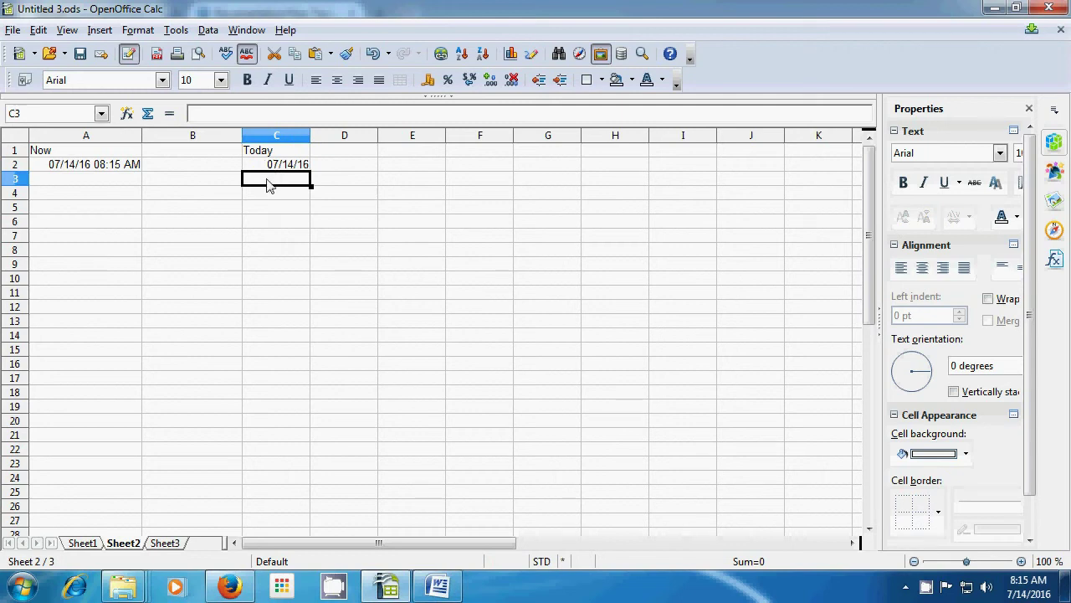
click(284, 232)
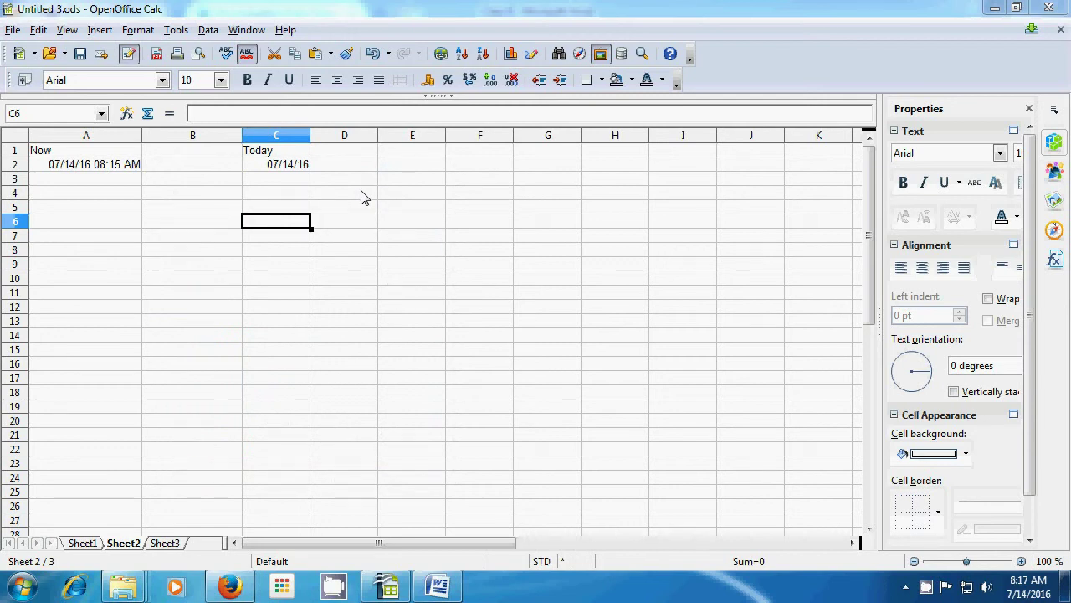
Label A6 'Month' and enter =MONTH(A2) in A7, which returns 7.
click(89, 226)
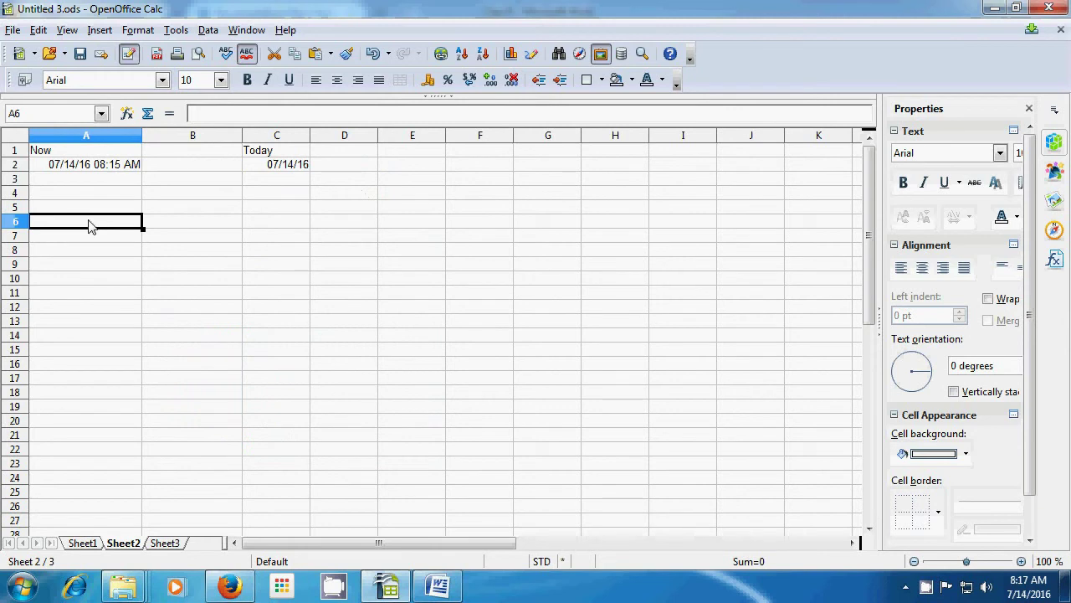
text(Month)
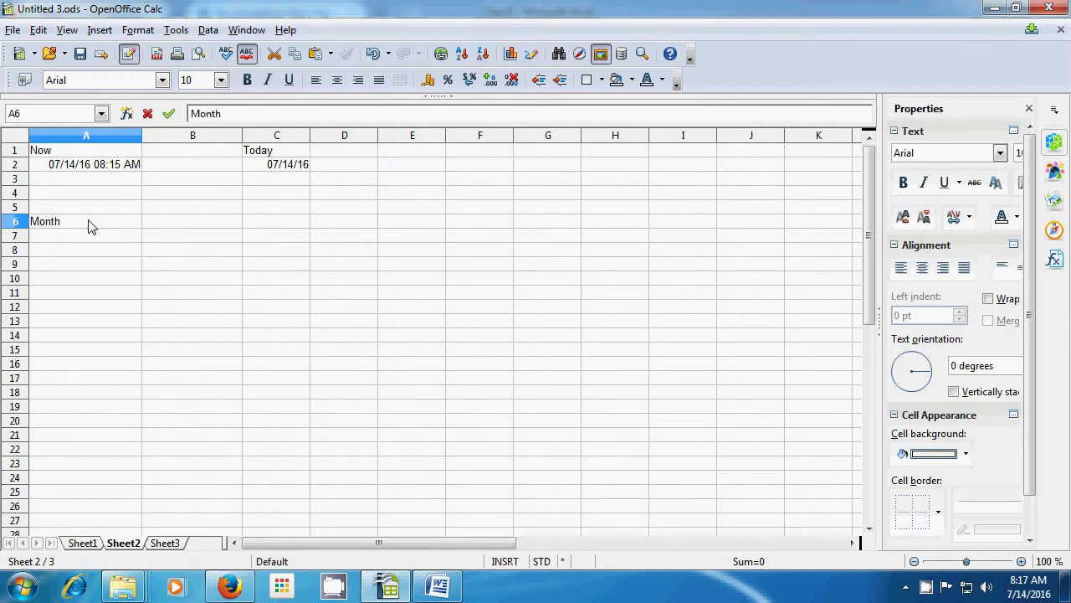
click(104, 243)
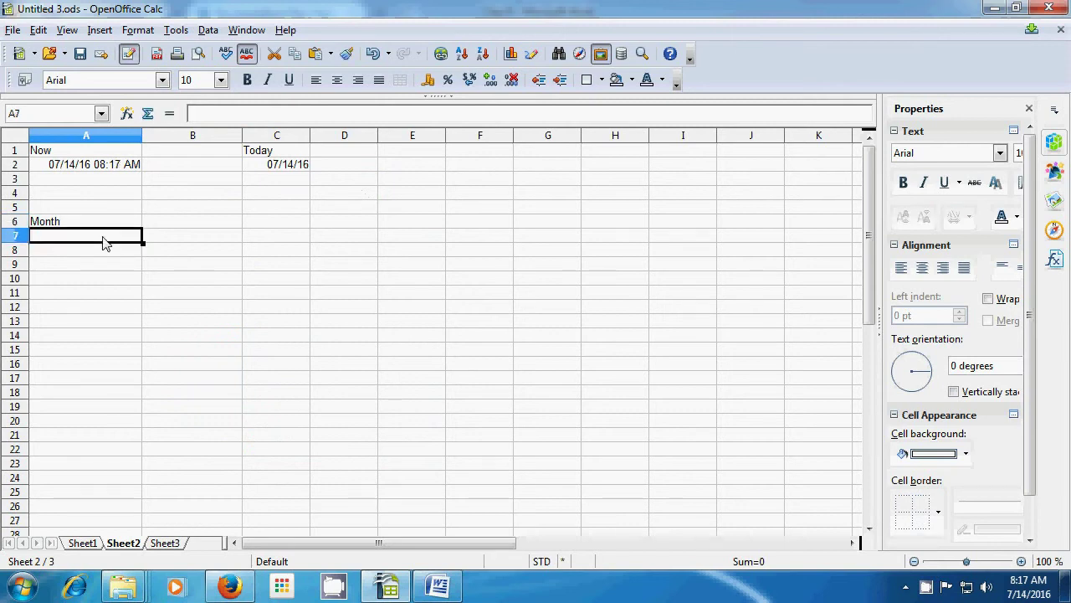
text(=month)
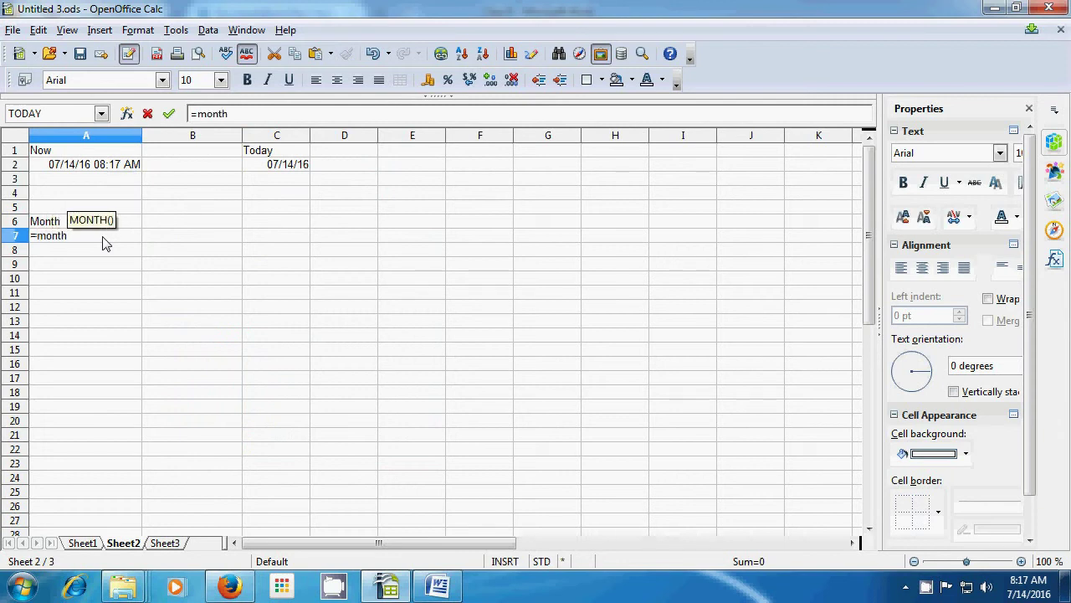
text(()
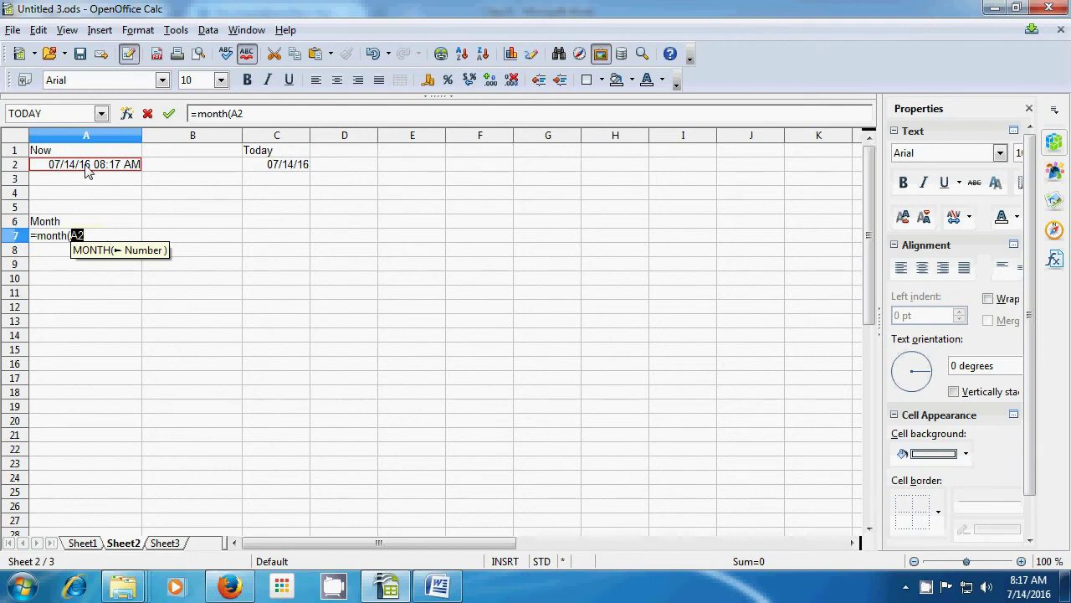
text())
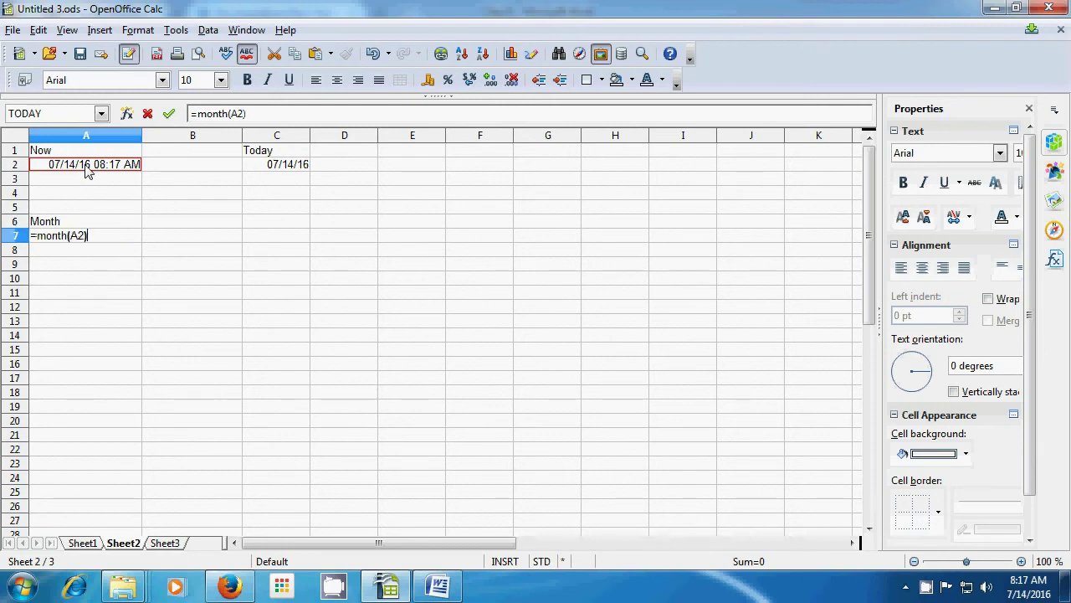
key(Return)
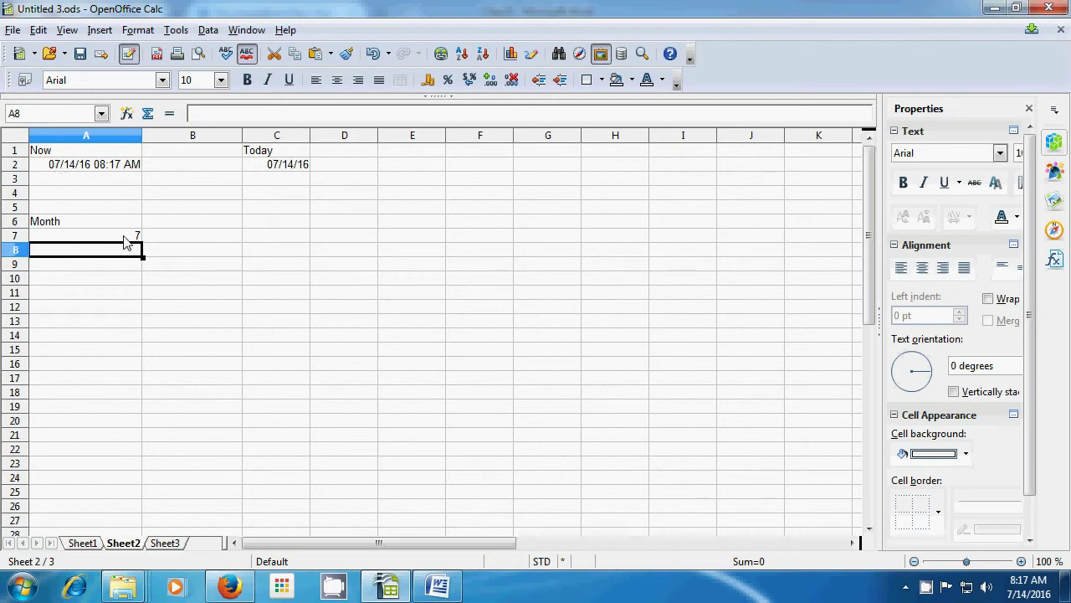
click(205, 300)
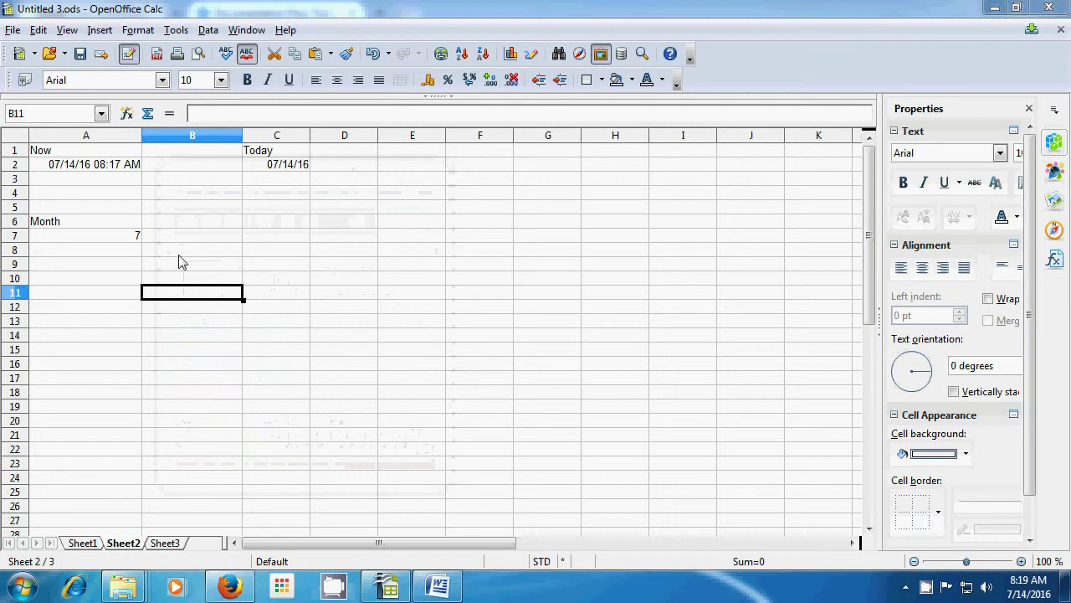
Label B6 'Day' and enter =DAY(A2) in B7, which returns 14.
click(186, 226)
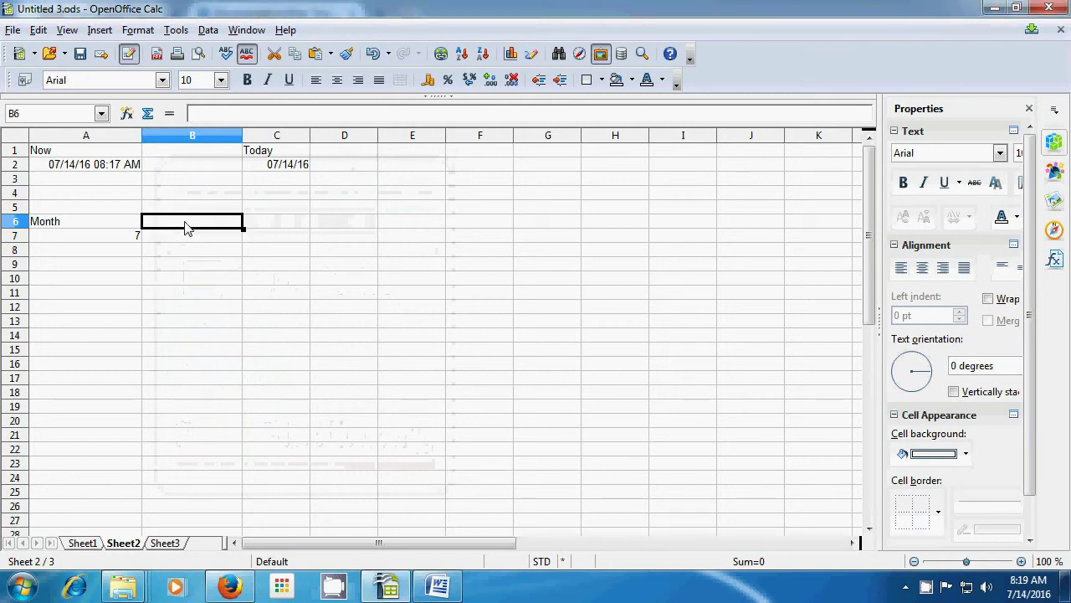
text(Day)
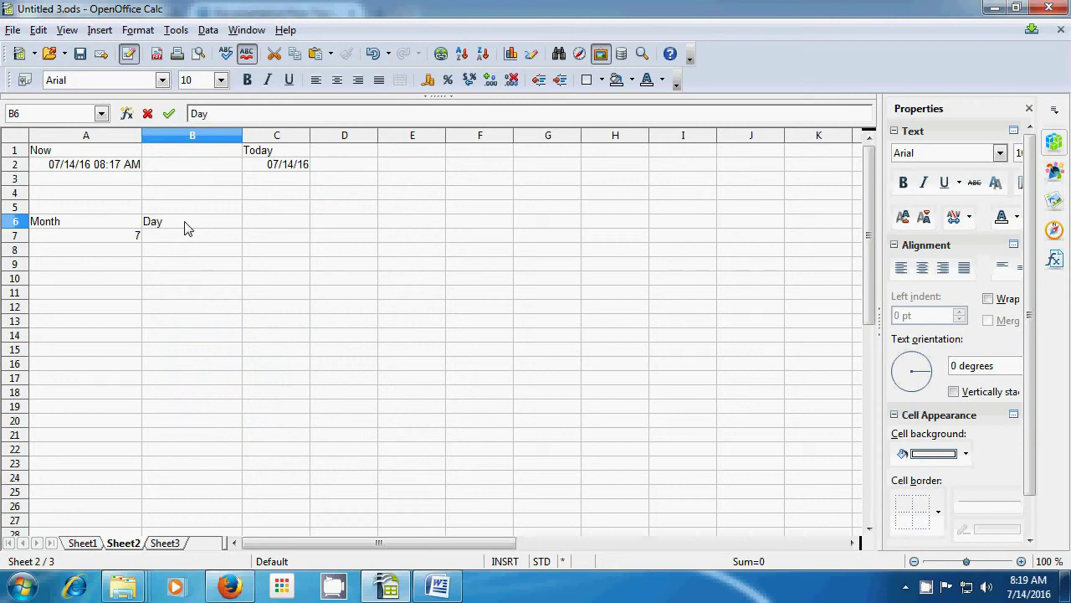
text(()
key(BackSpace)
click(188, 236)
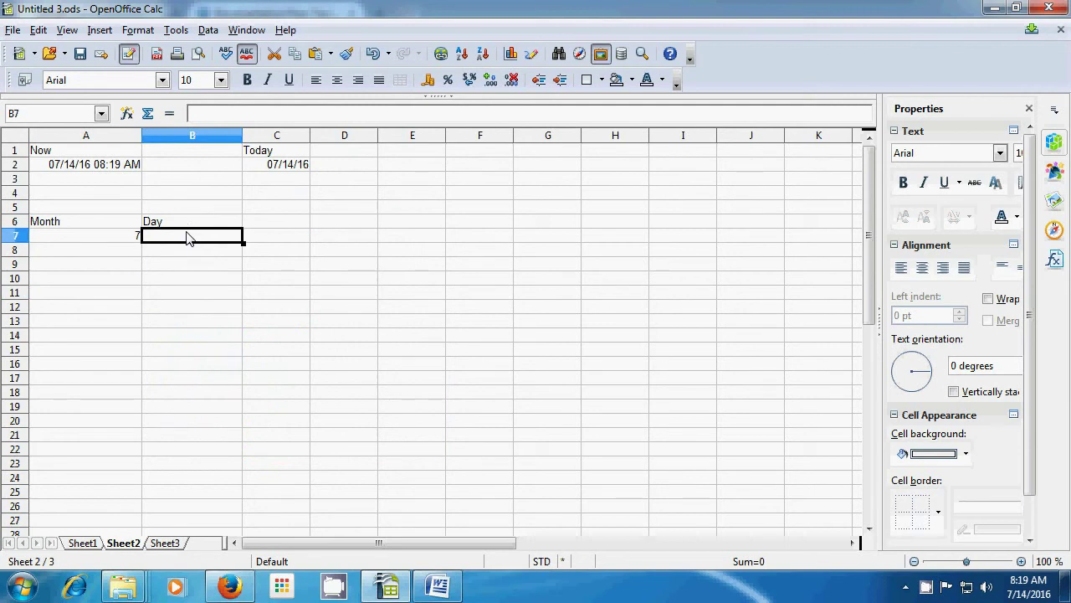
text(=)
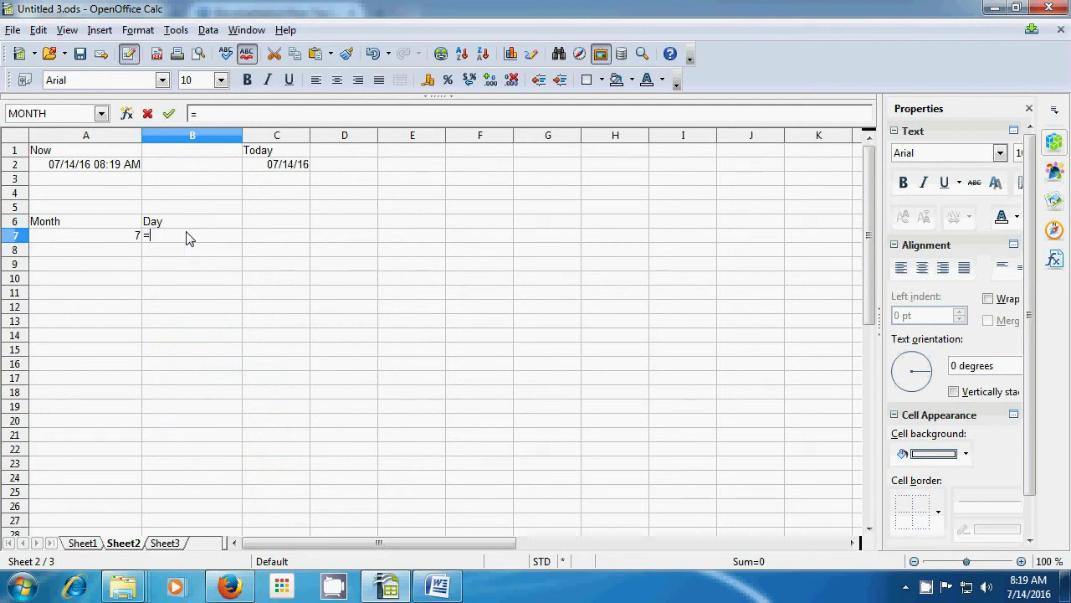
text(Da)
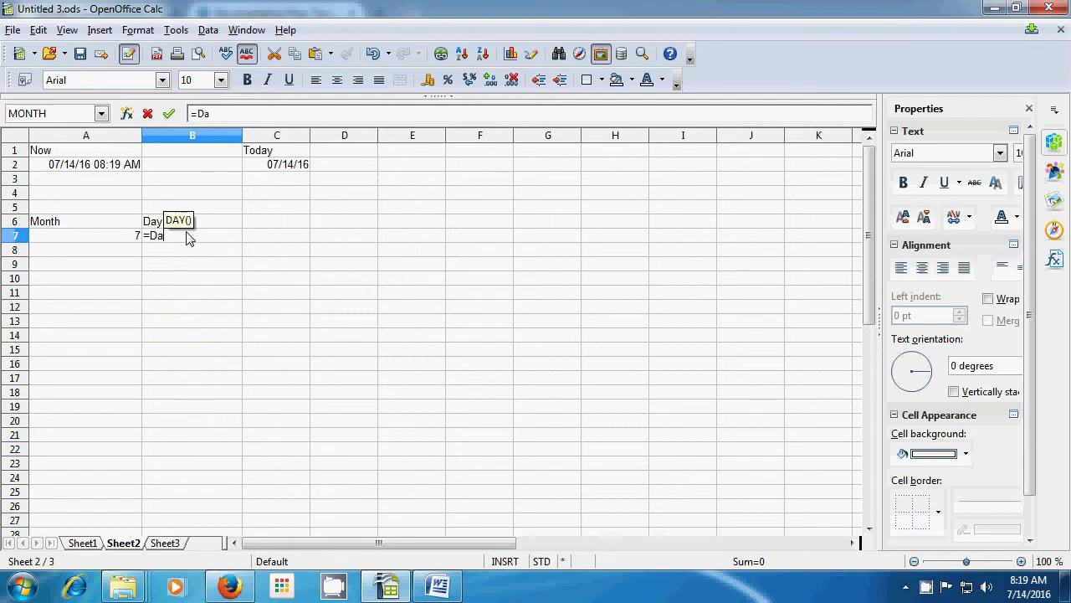
text(y()
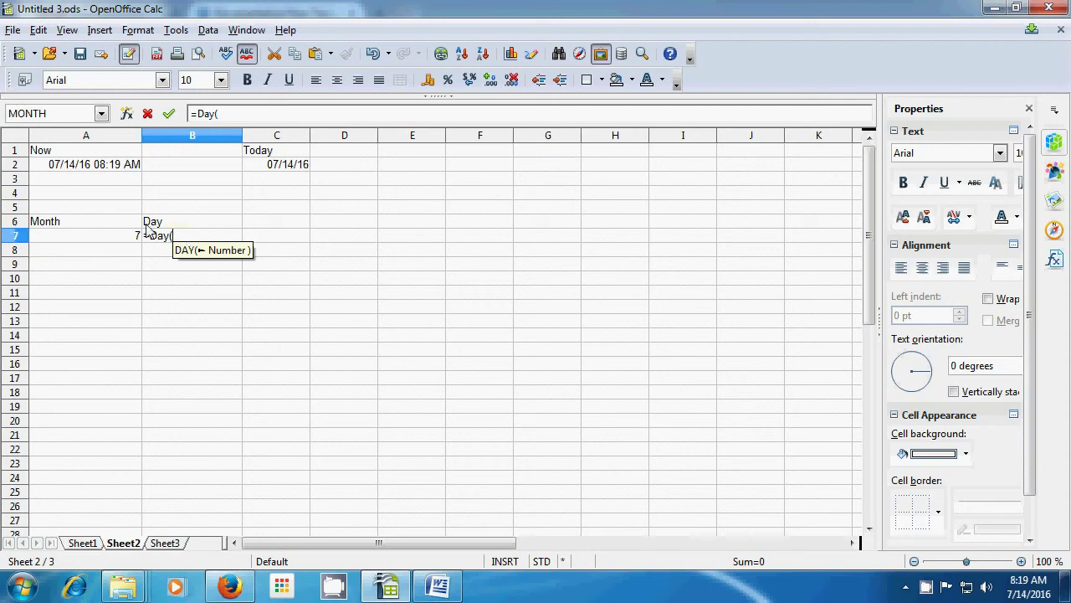
click(71, 169)
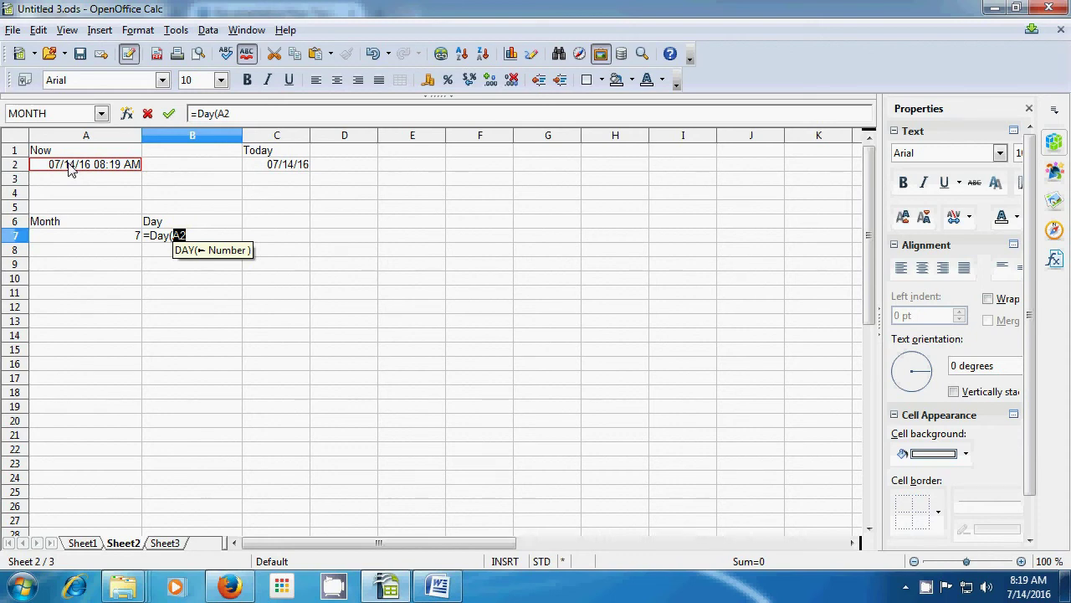
text())
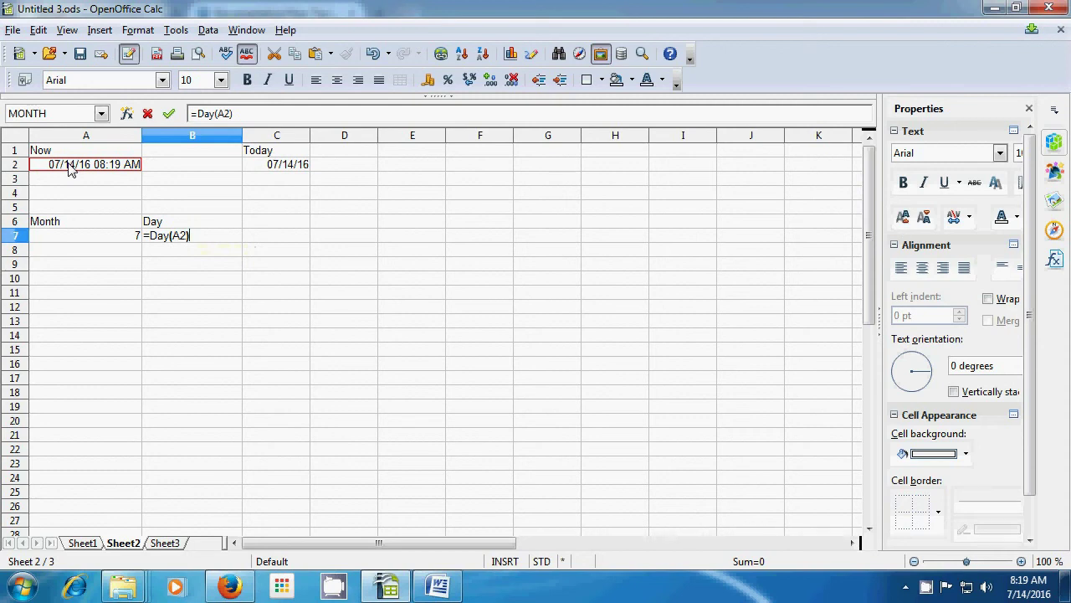
key(Return)
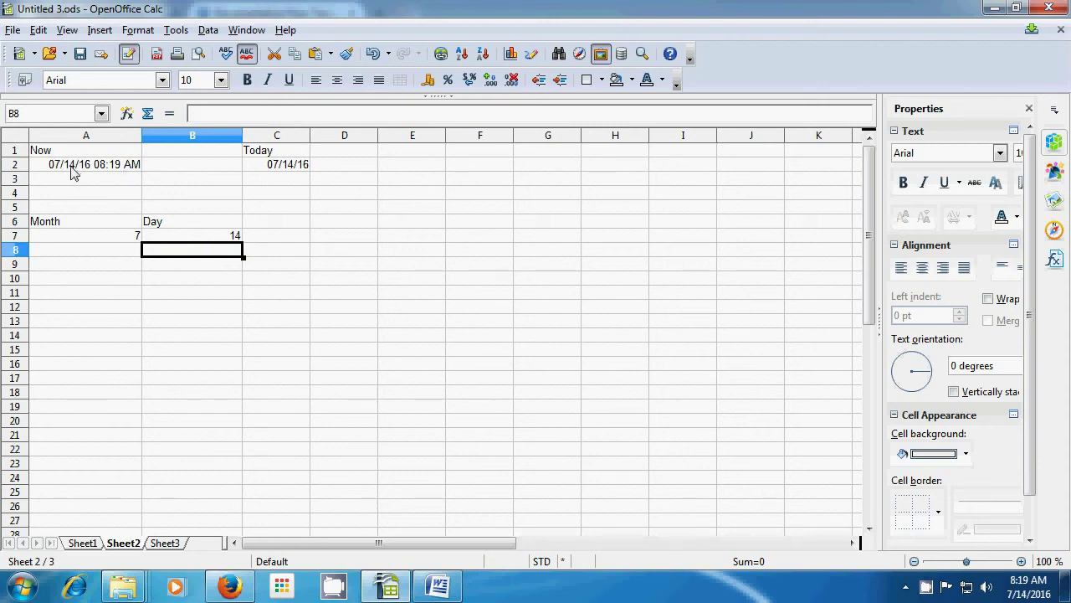
click(199, 237)
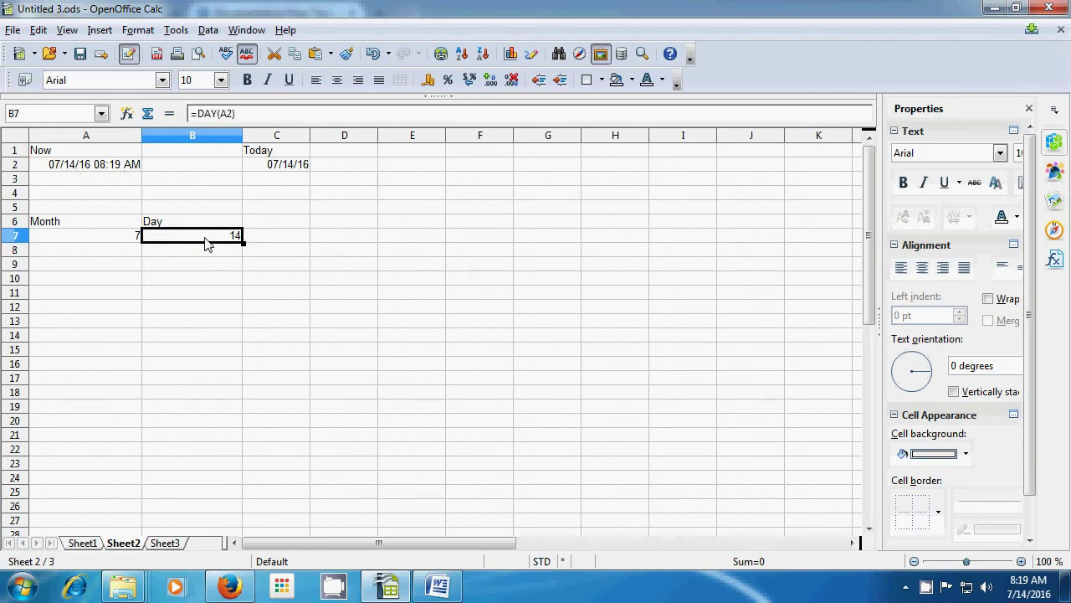
click(199, 282)
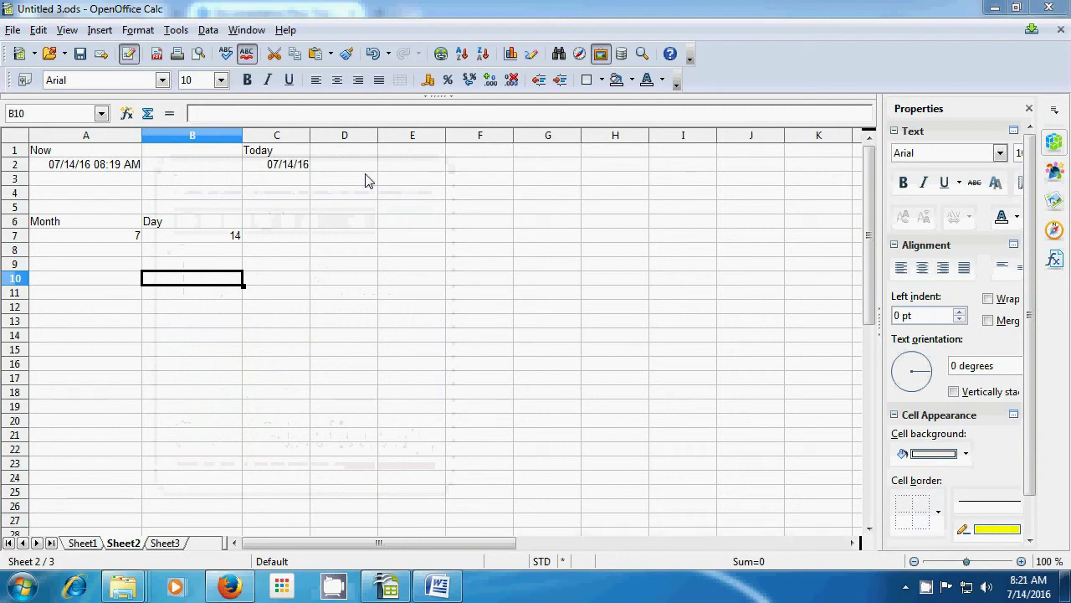
Label C6 'Year' and enter =YEAR(A2) in C7 to get 2016.
click(296, 223)
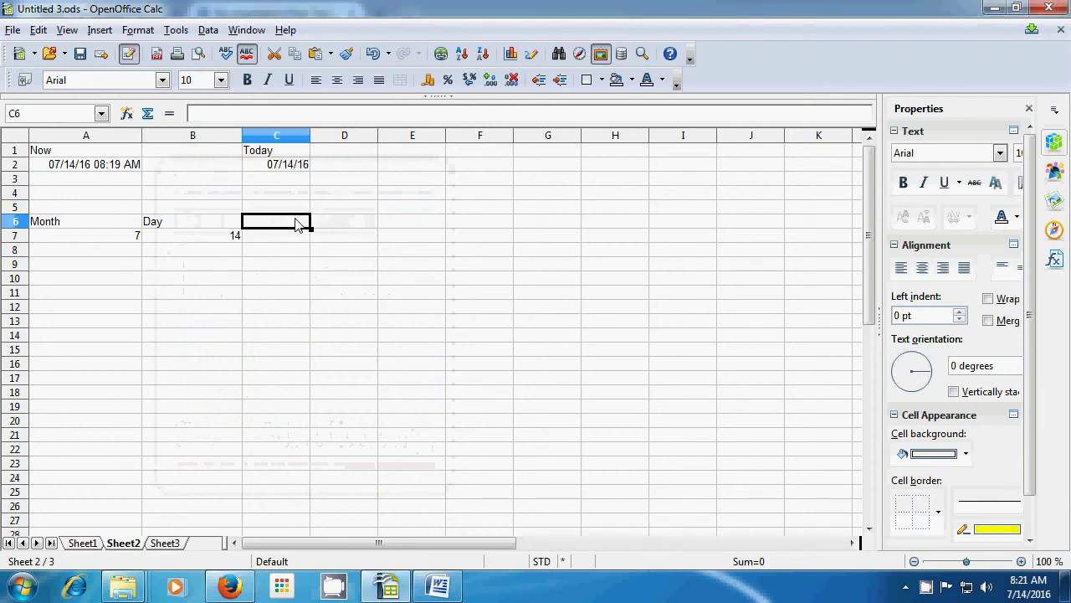
text(Mo)
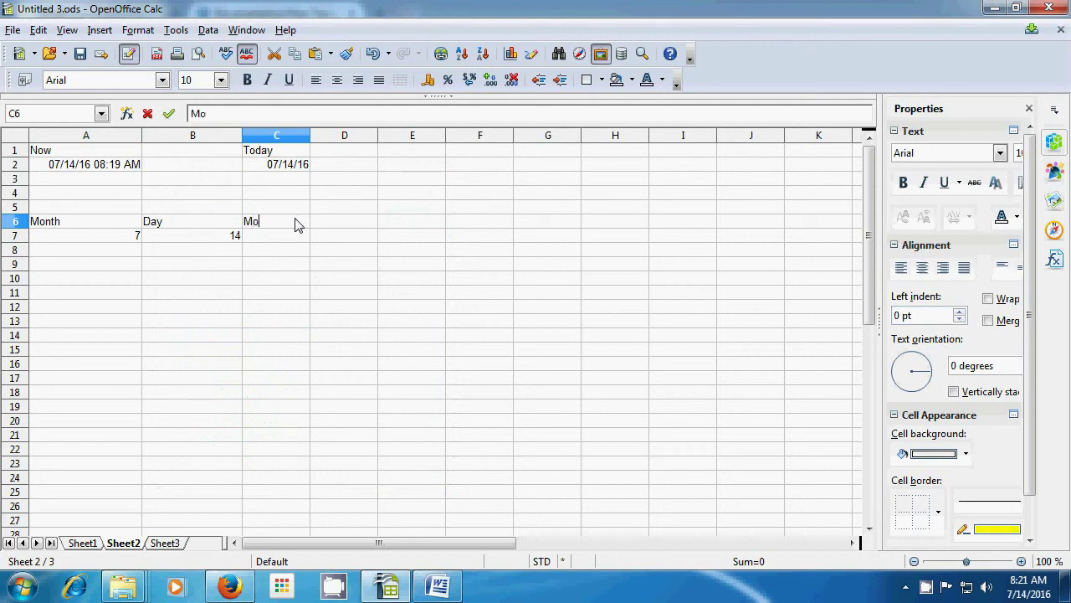
text(nth)
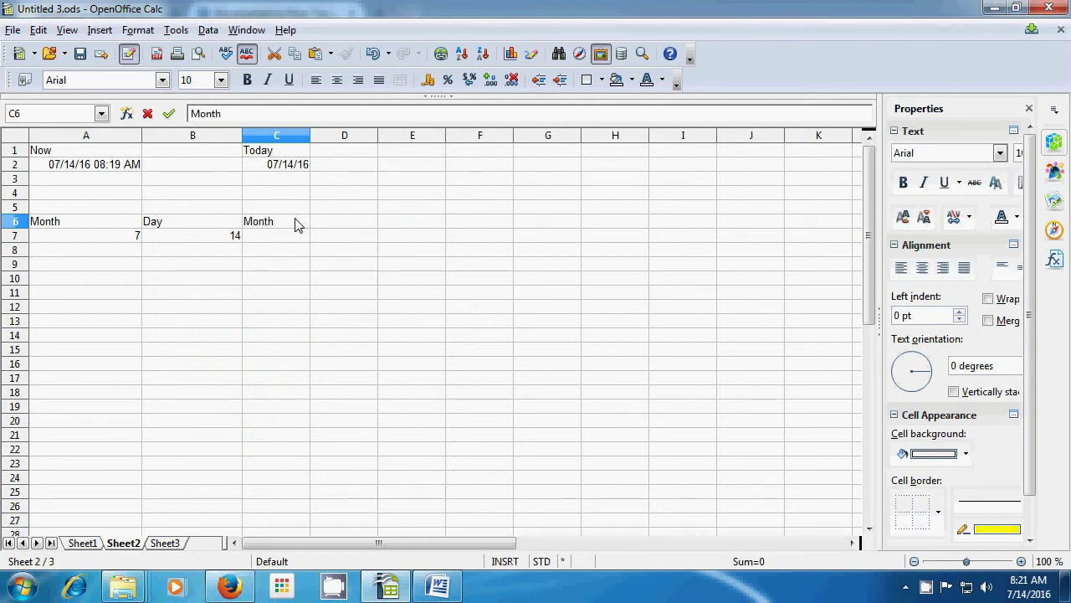
key(BackSpace)
key(BackSpace)
key(BackSpace)
key(BackSpace)
key(BackSpace)
text(Year)
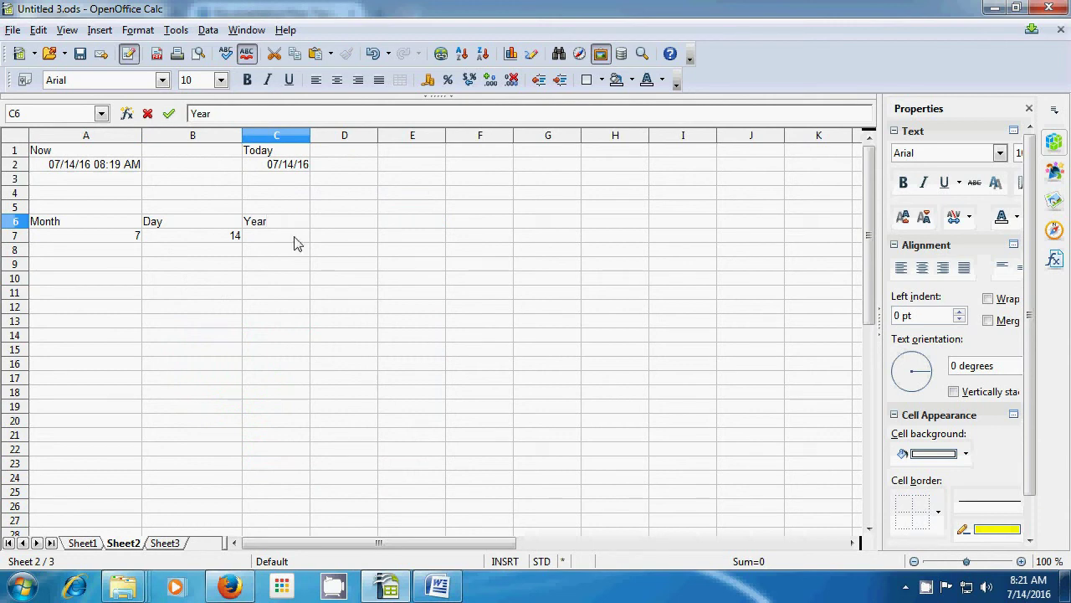
click(295, 242)
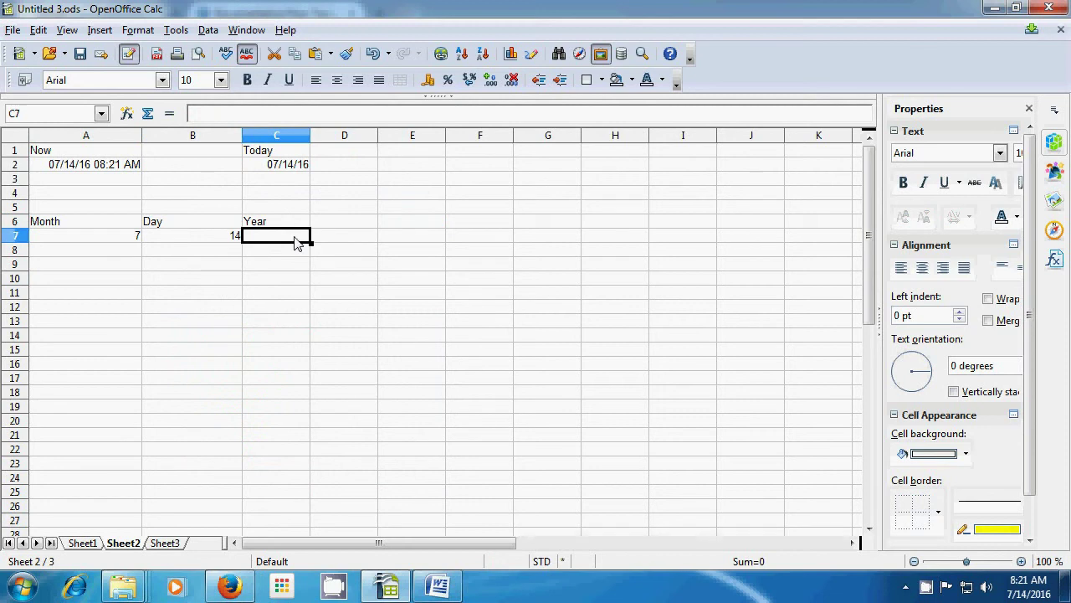
text(=)
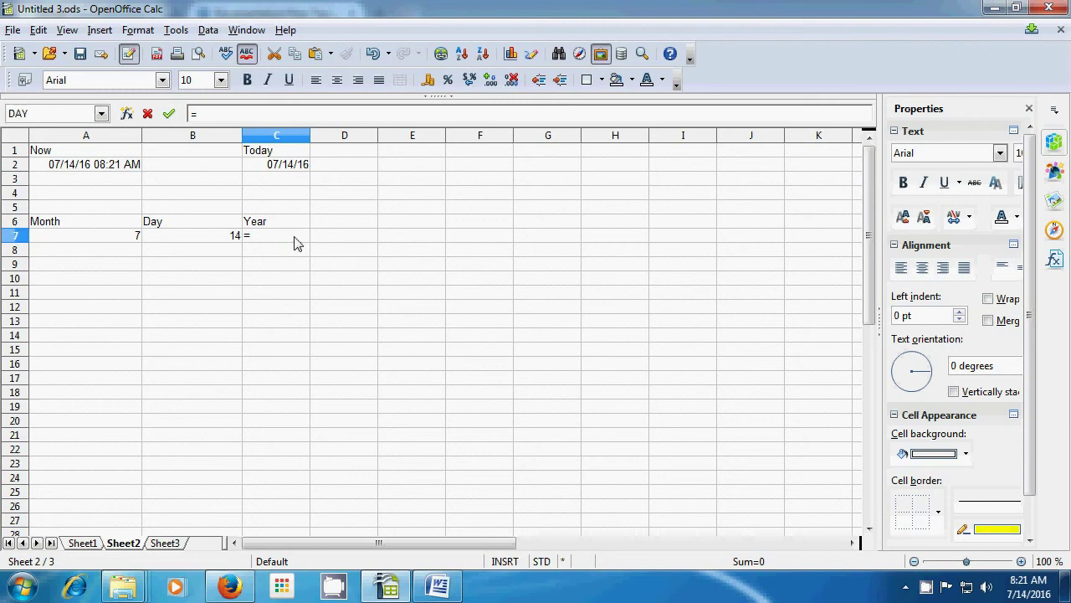
text(year()
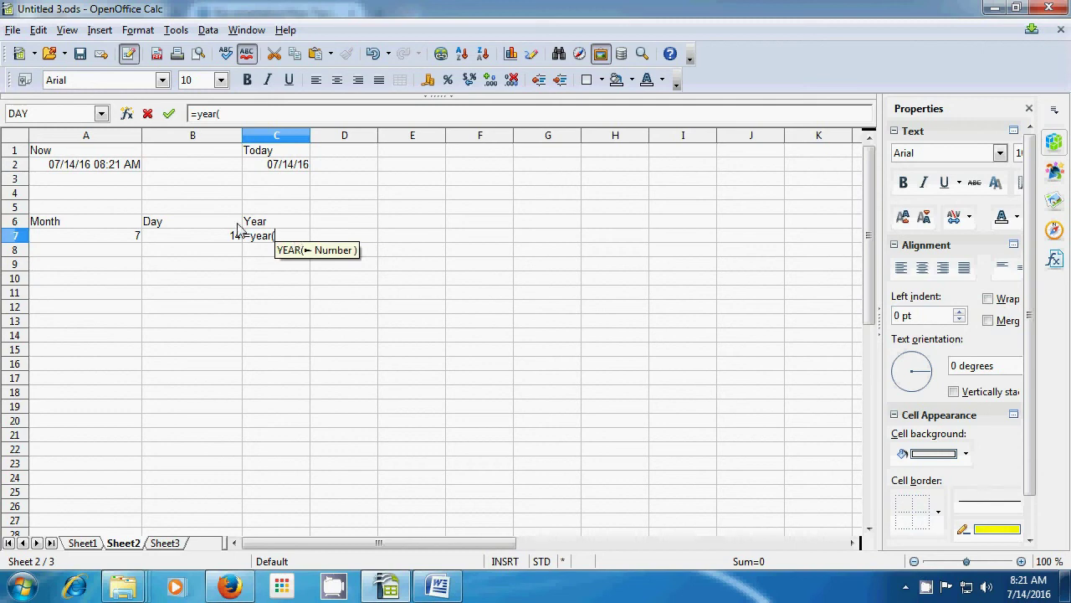
click(104, 167)
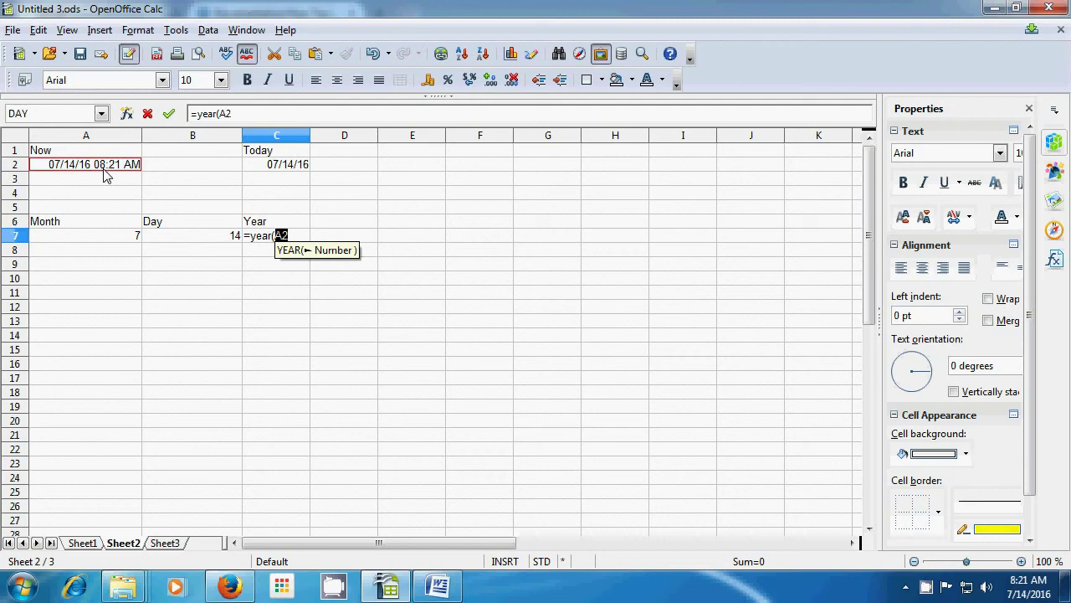
text())
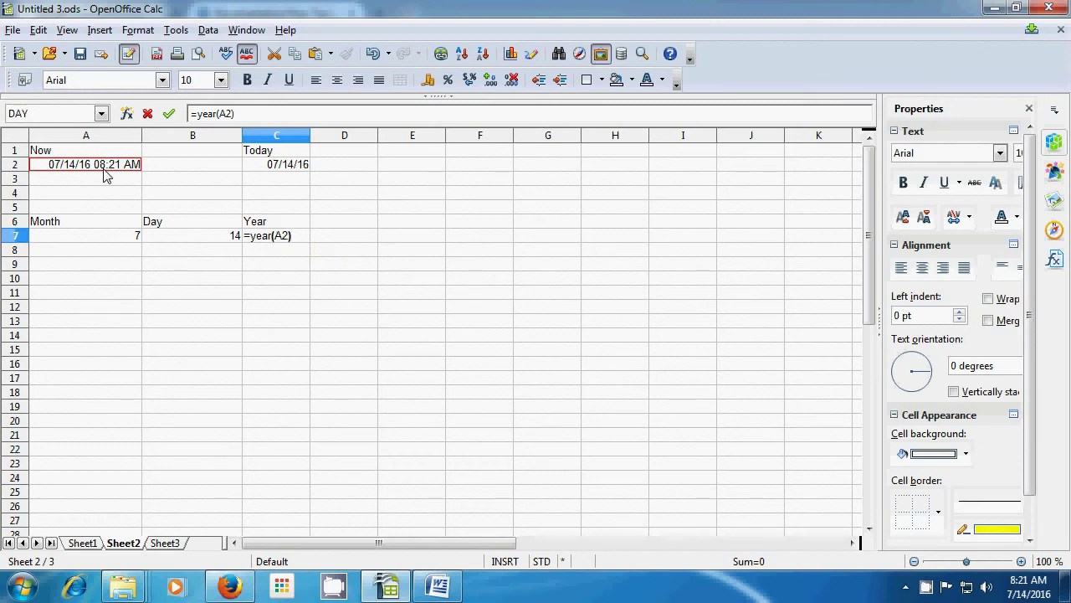
key(Return)
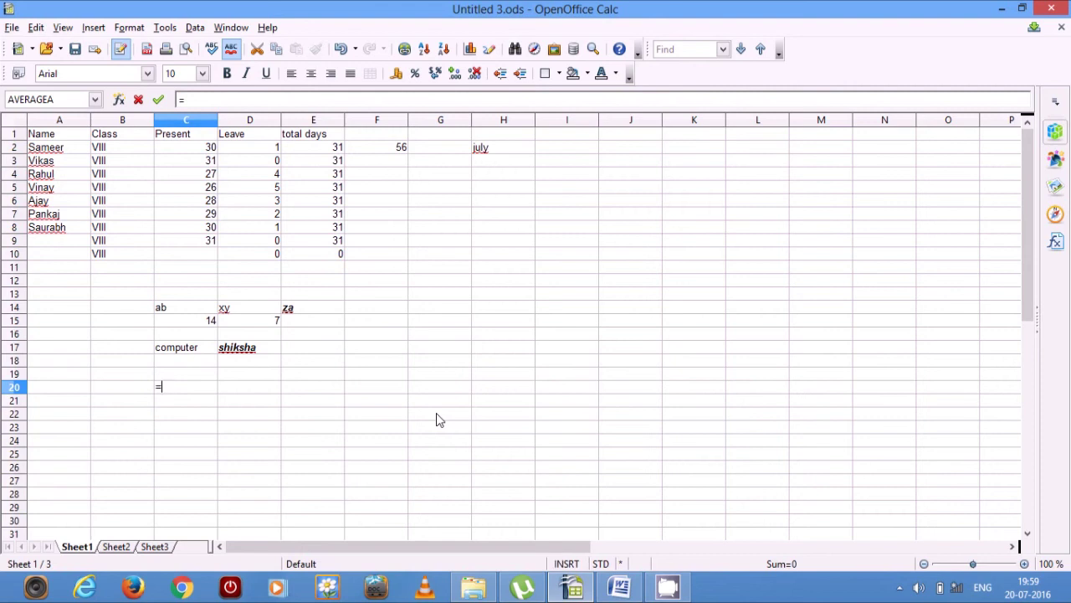
Clear the unfinished equals sign from C20 on Sheet1.
key(BackSpace)
key(BackSpace)
text(=)
key(BackSpace)
drag(456, 415, 356, 362)
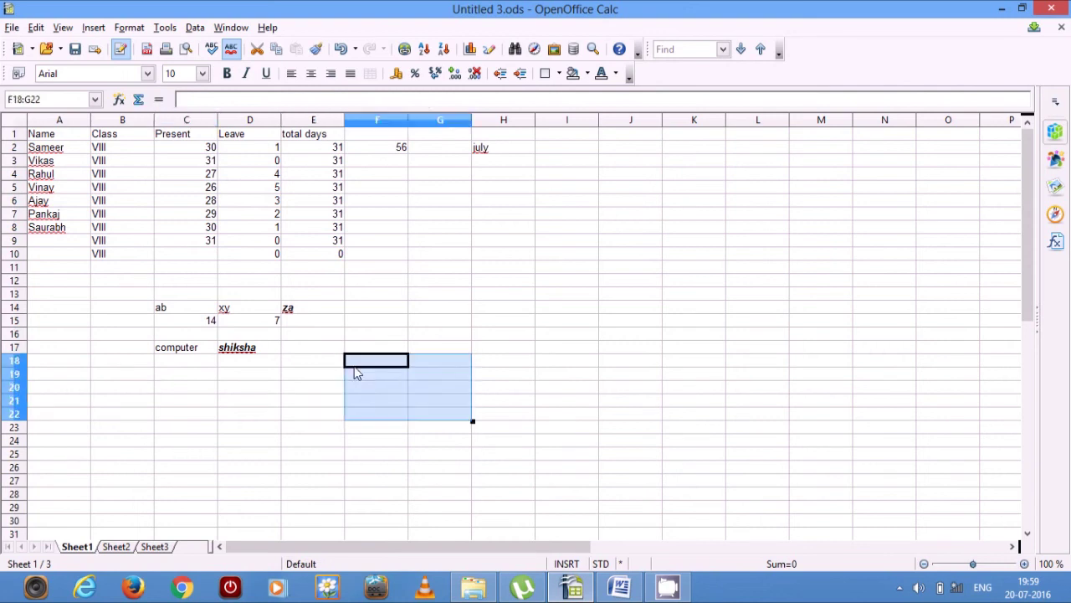
Type the label 'average' into cell E17.
click(326, 350)
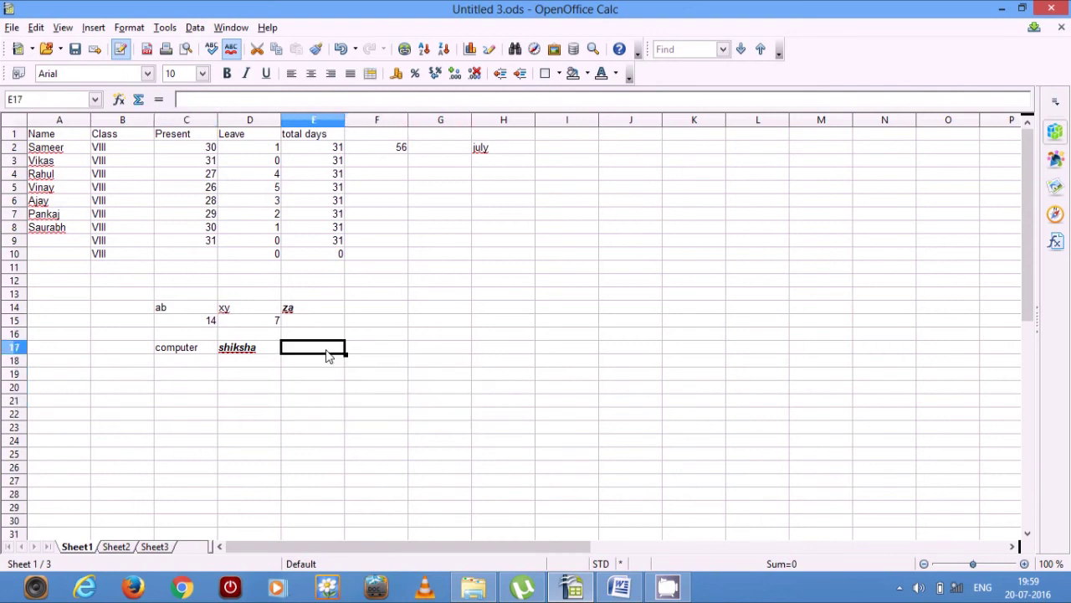
text(average)
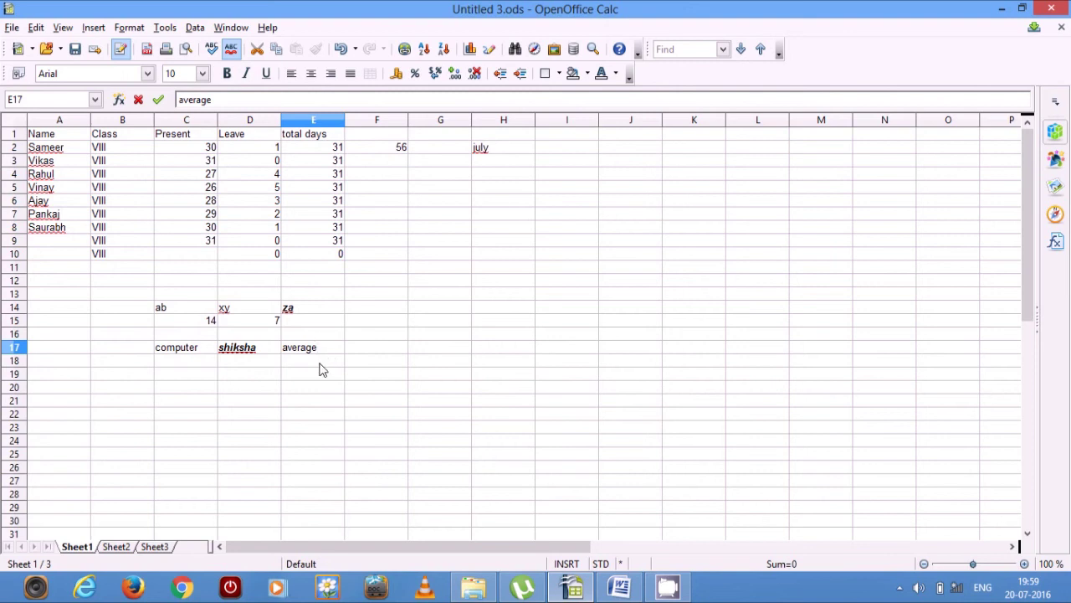
click(319, 365)
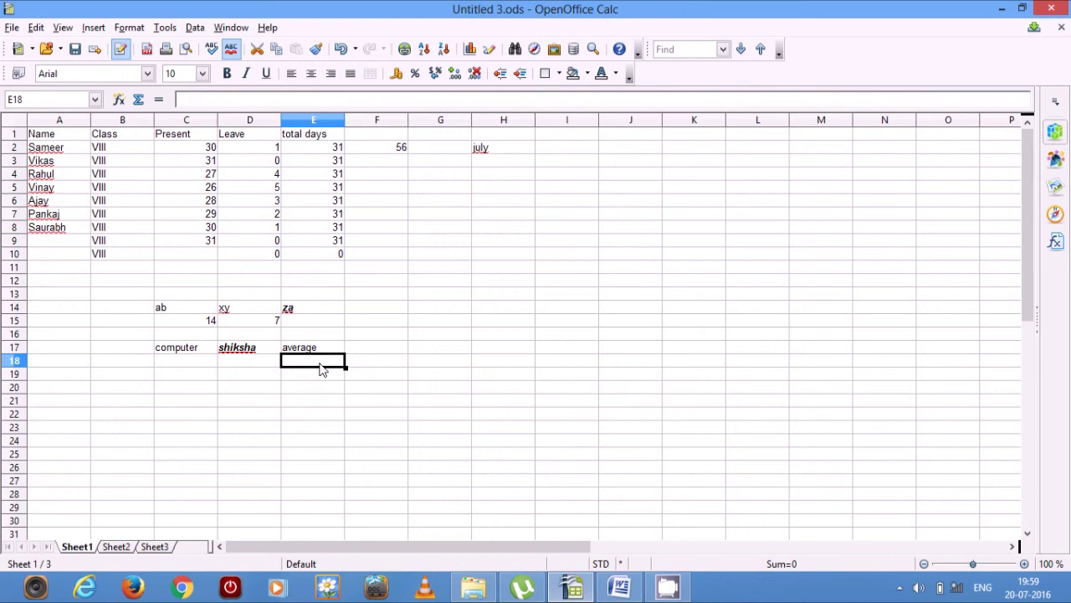
click(128, 377)
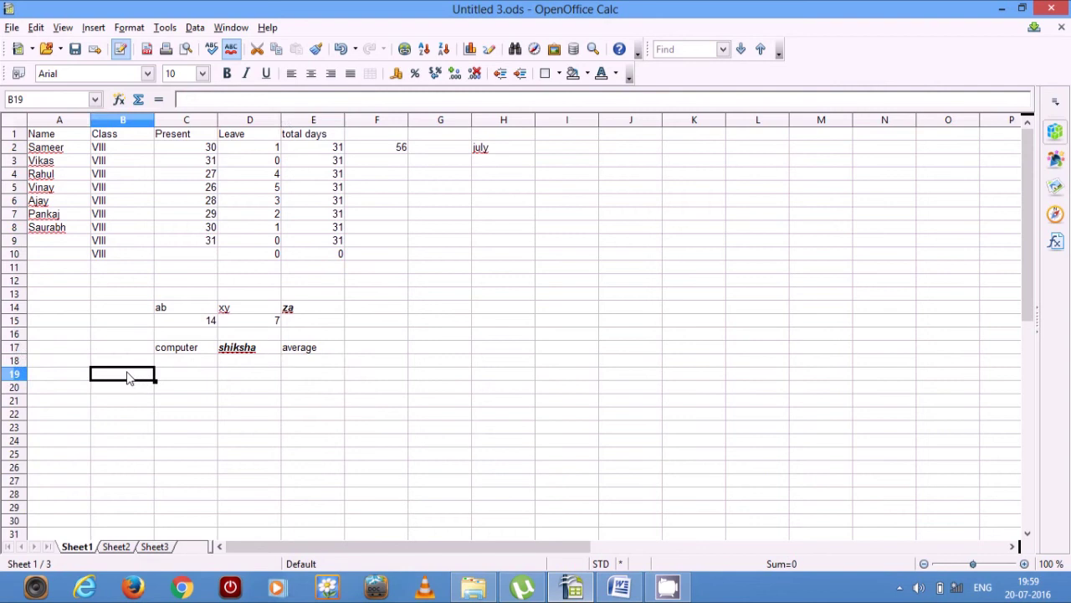
Enter 60, 70 and 80 in B19, C19 and D19, and begin =AVERAGE( in E19.
text(60)
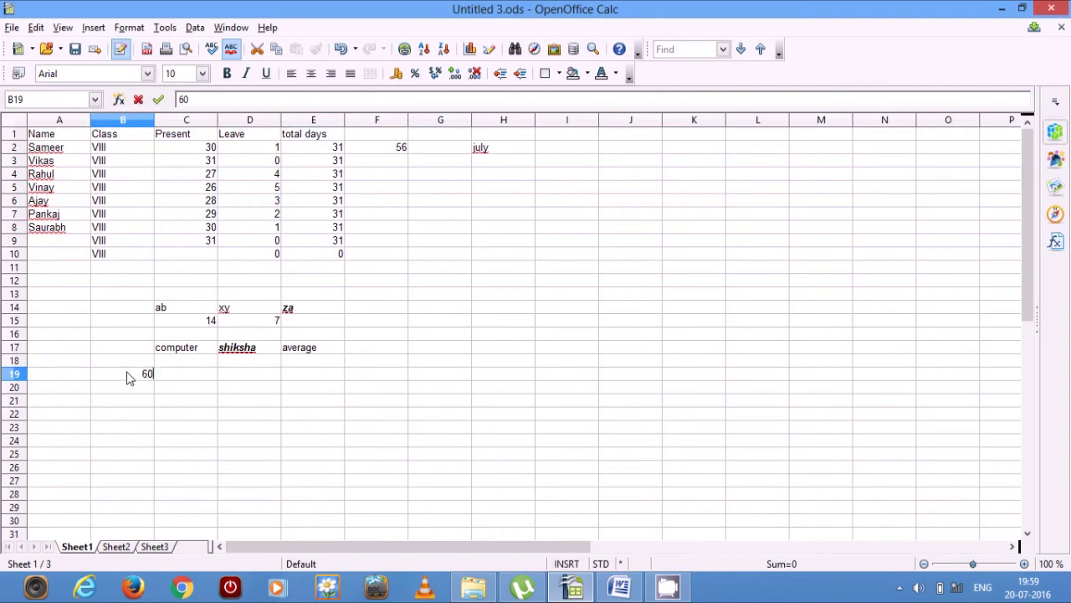
click(182, 383)
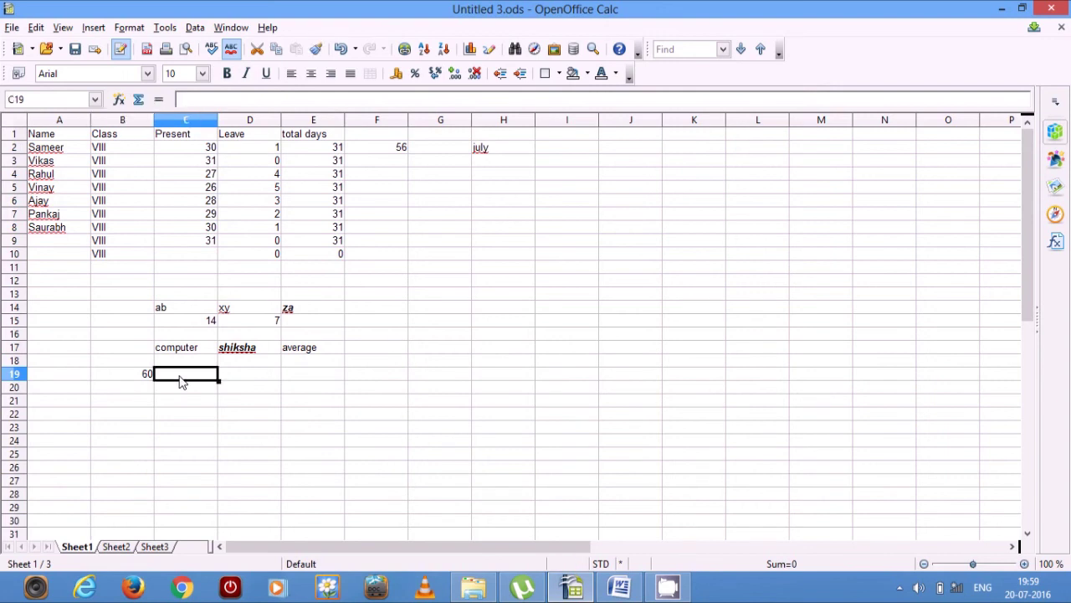
text(70)
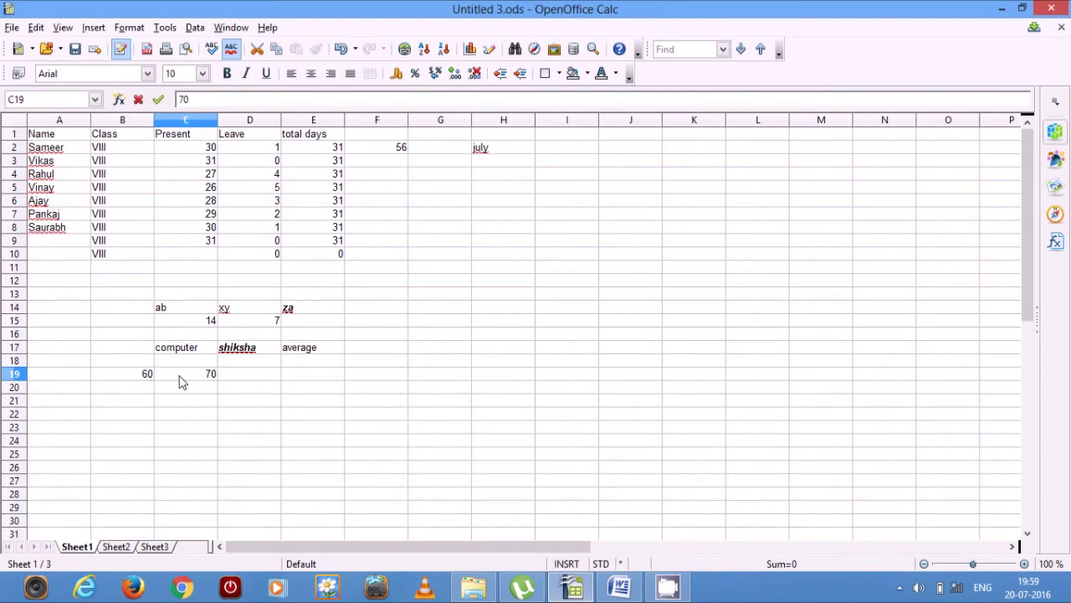
click(244, 381)
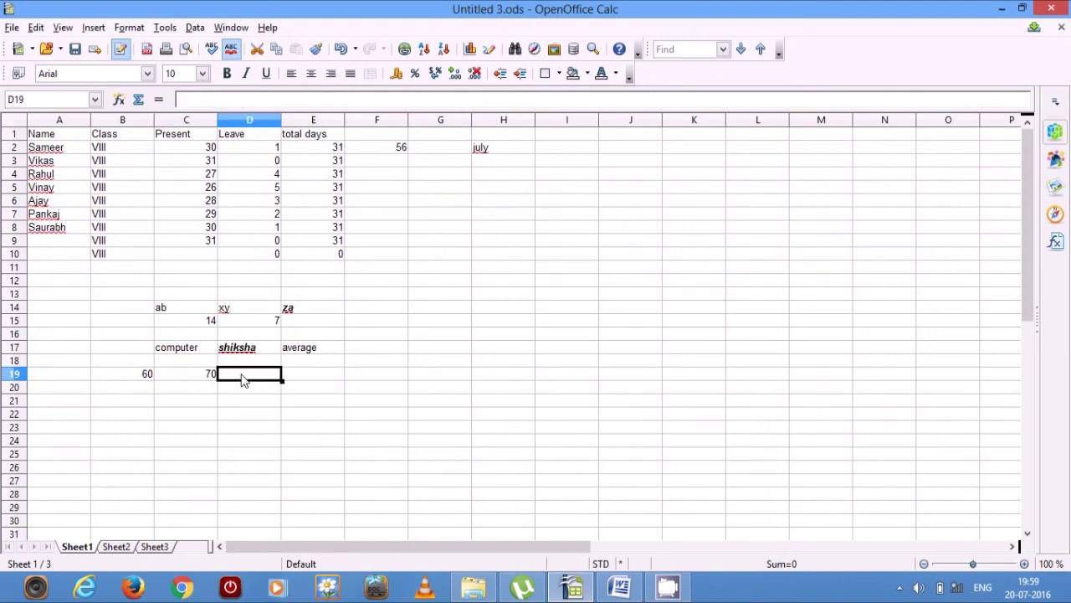
text(80)
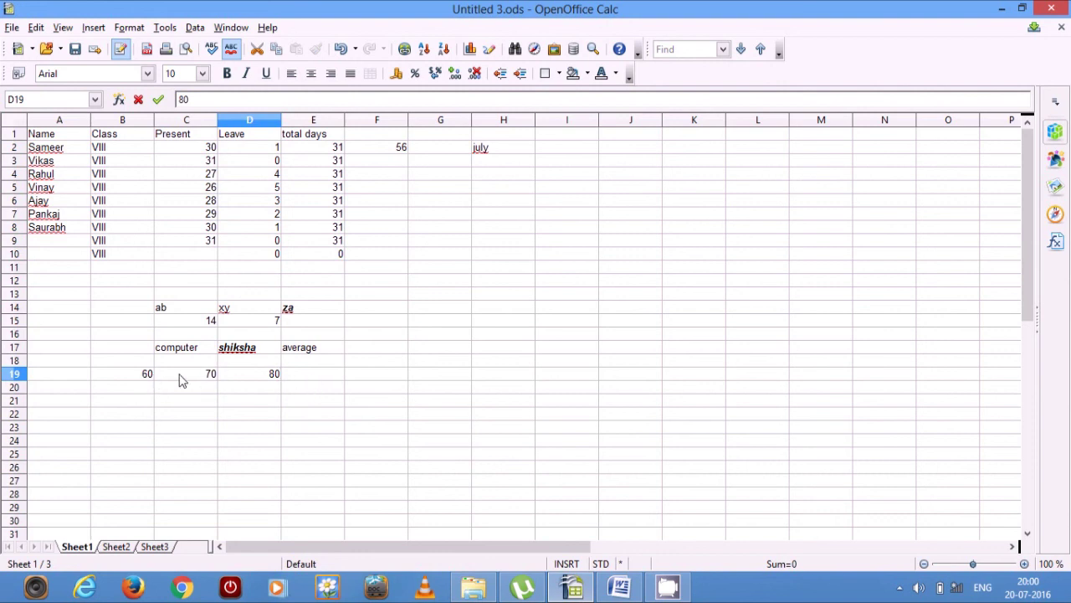
click(318, 379)
double_click(299, 374)
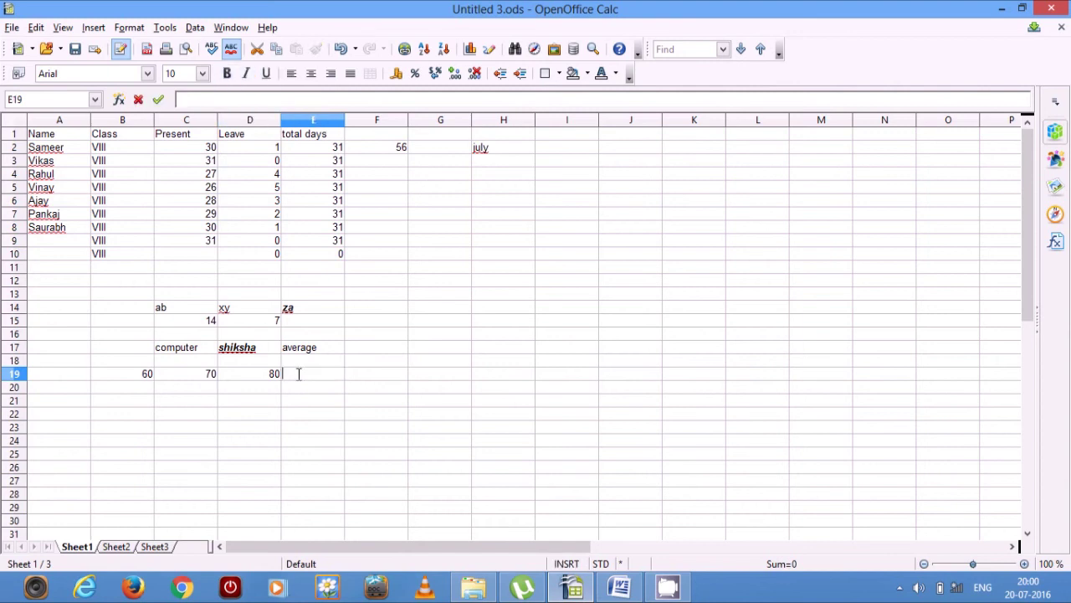
text(=av)
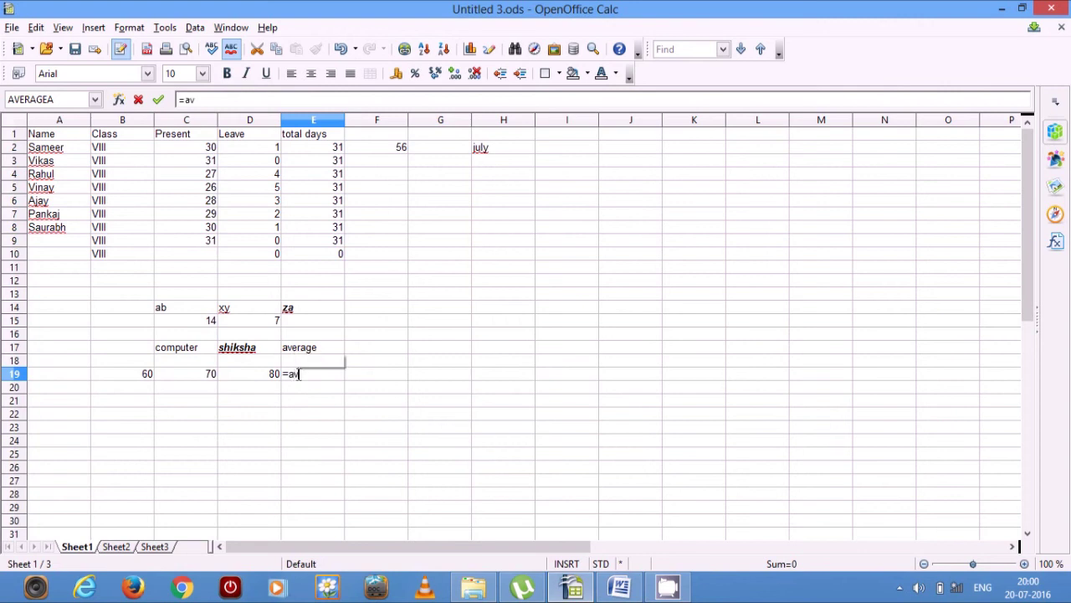
text(era)
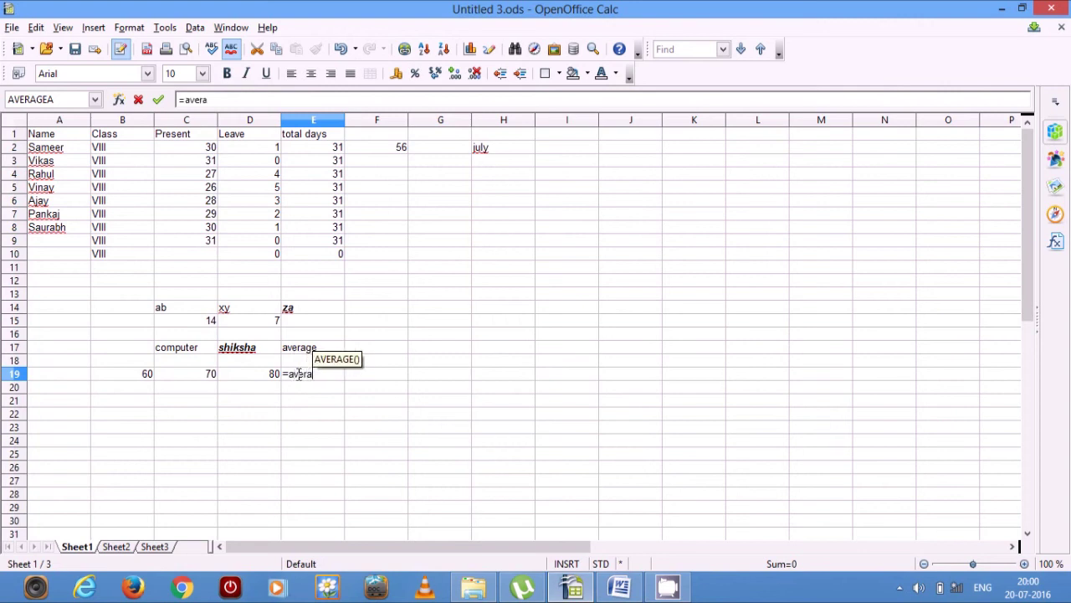
text(ge)
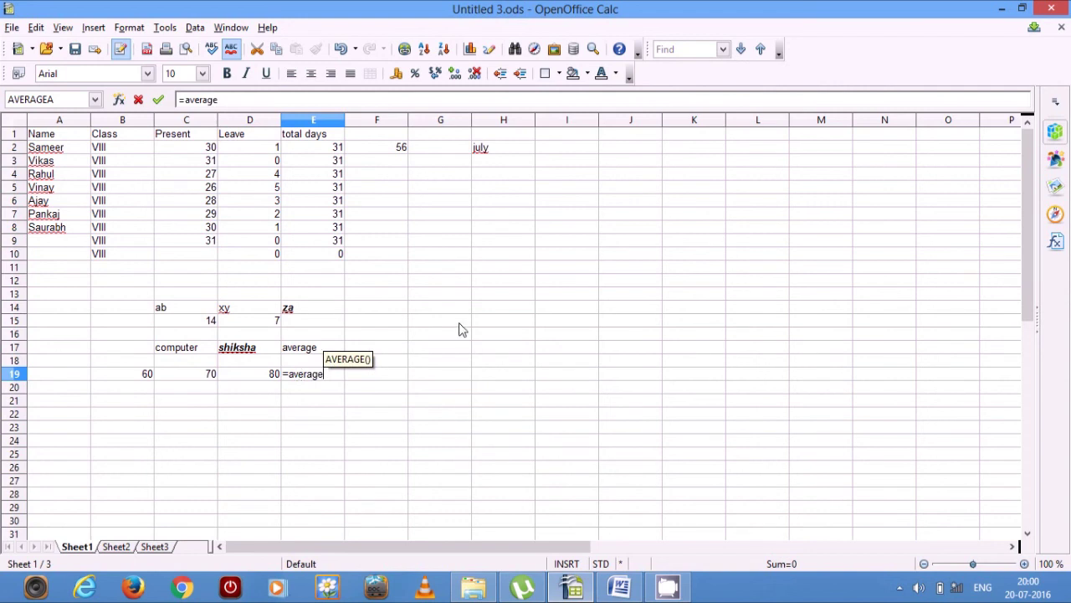
text(()
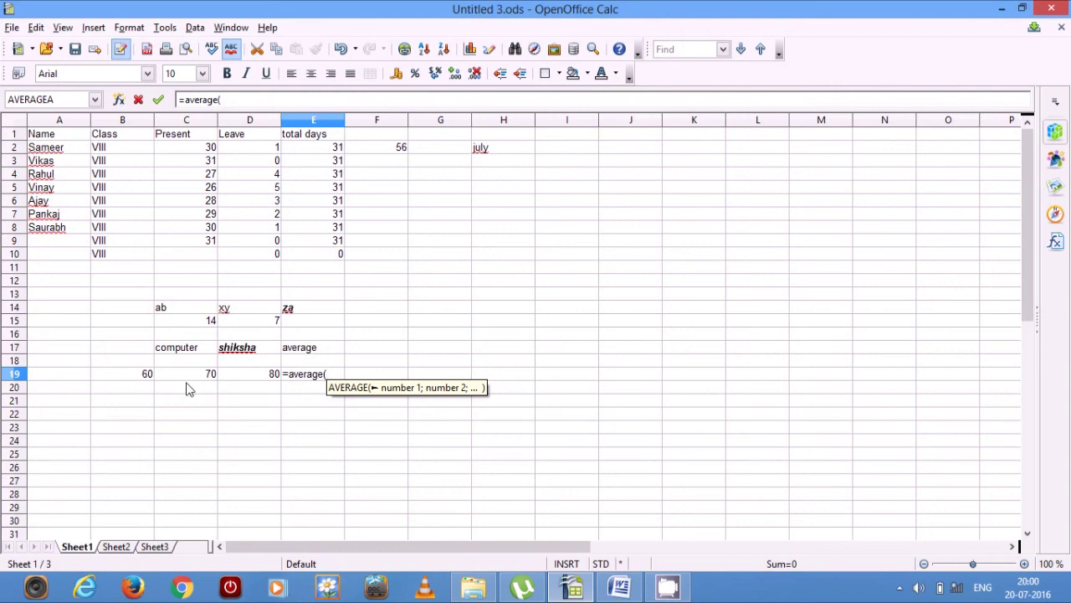
Complete E19 as =AVERAGE(B19:D19), giving 70.
drag(147, 376, 251, 377)
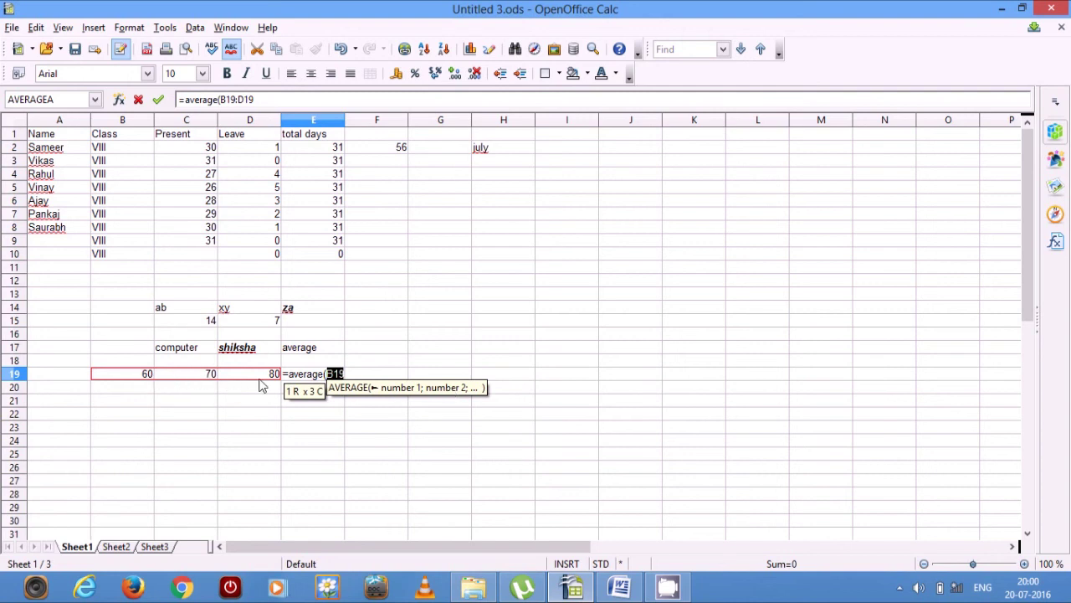
text())
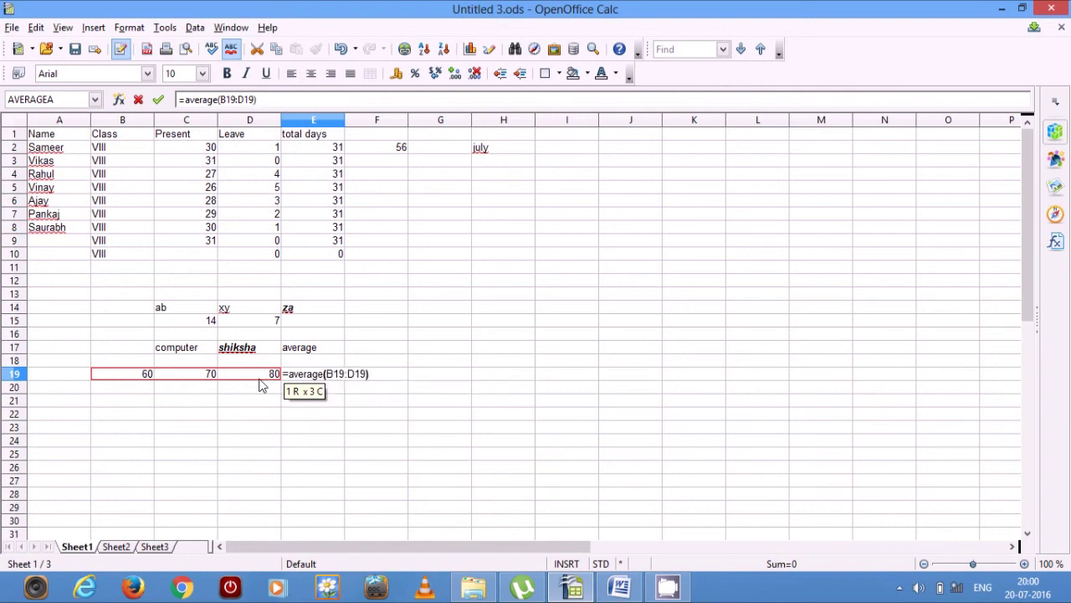
key(Return)
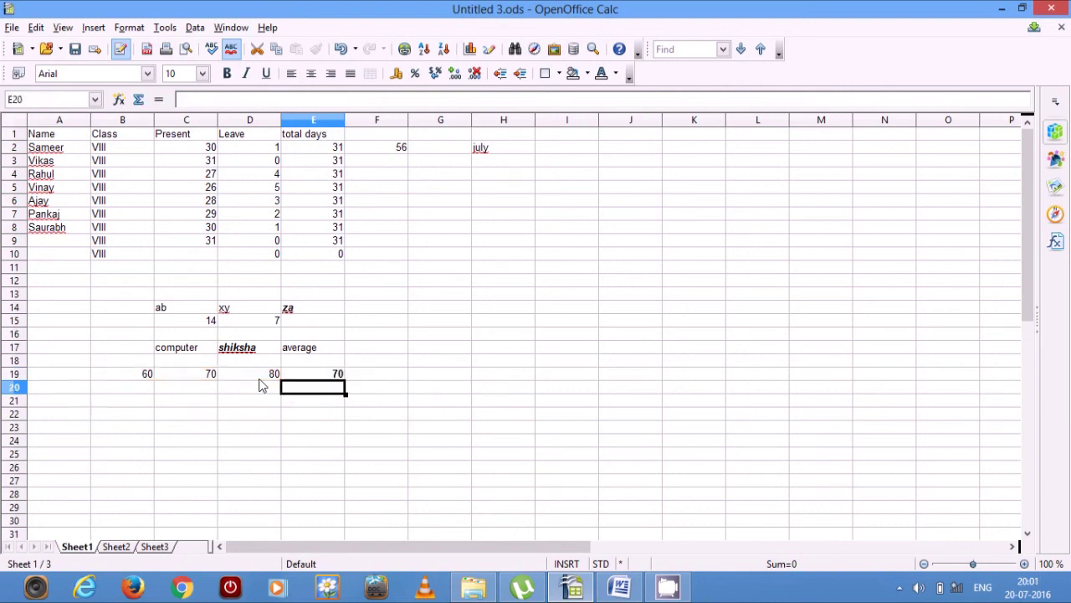
click(328, 377)
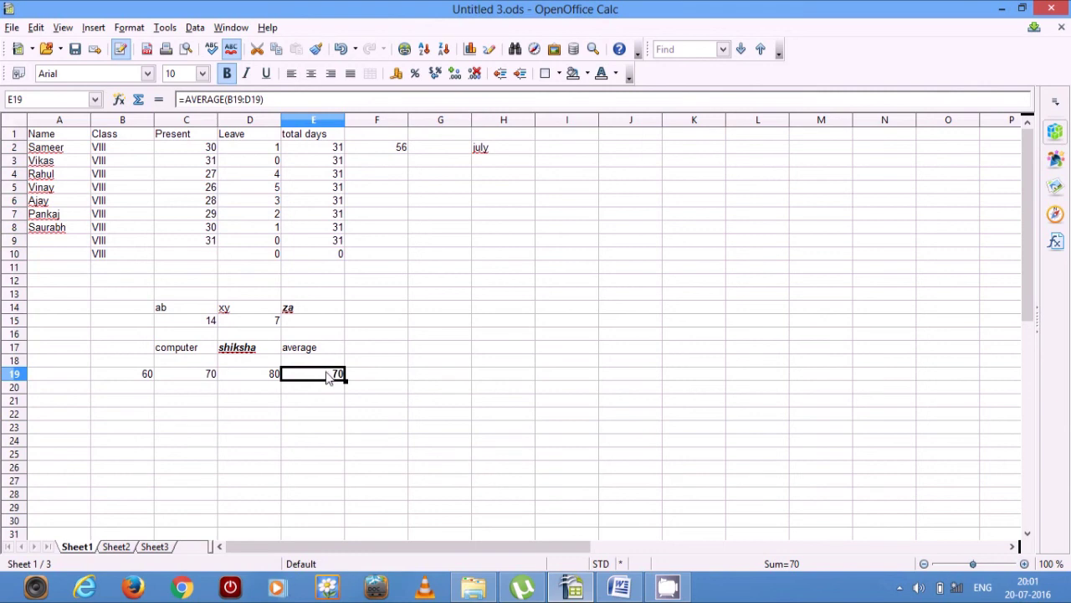
click(378, 352)
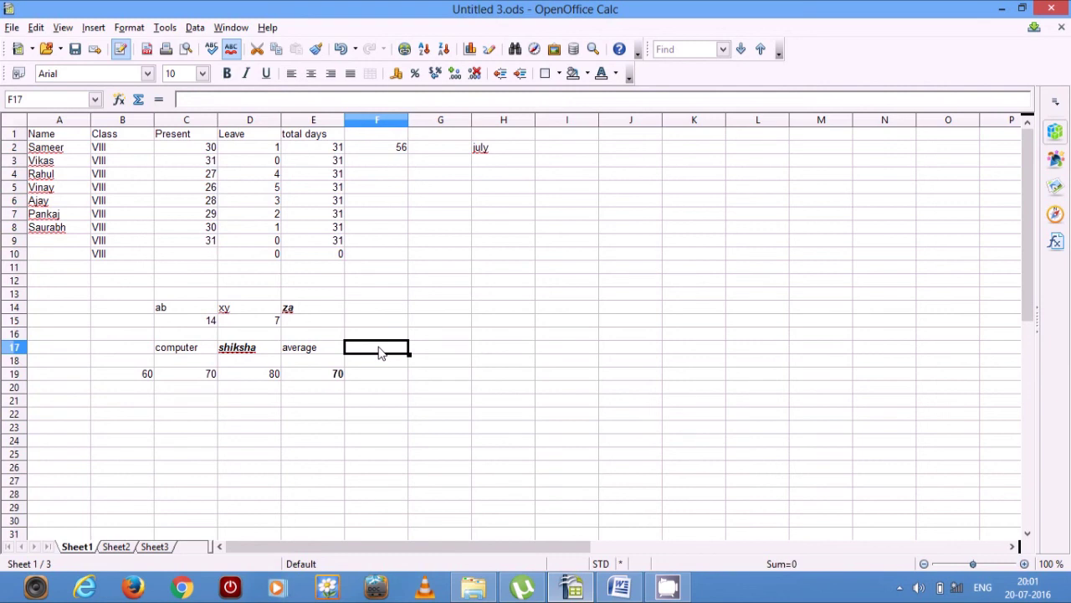
Label F17 'averagea' and fill B21:D21 with a, 50 and 50.
text(=)
text(ave)
text(rage)
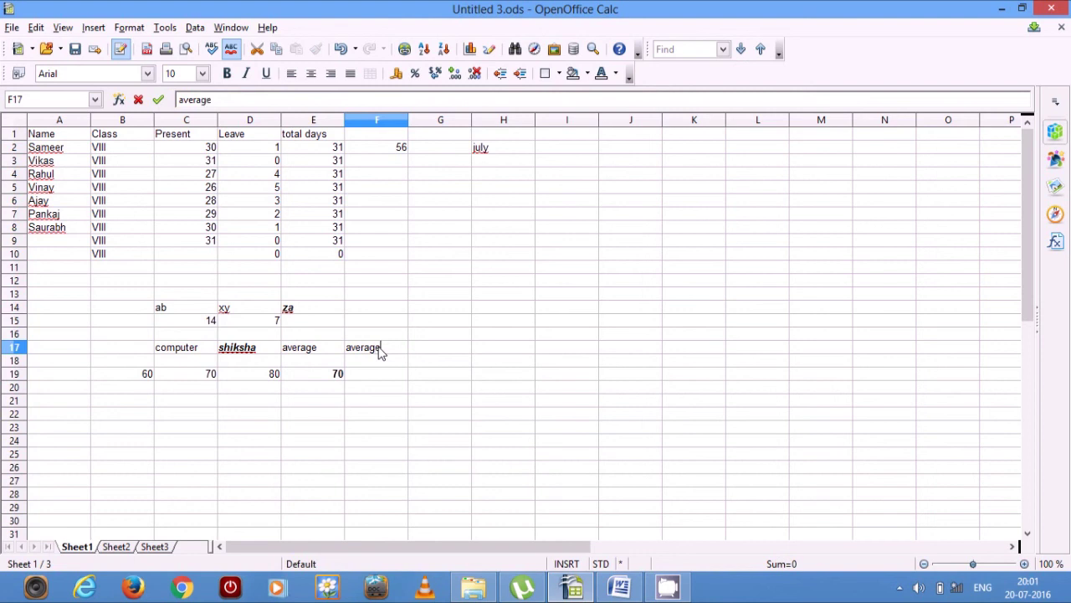
text(a)
click(376, 378)
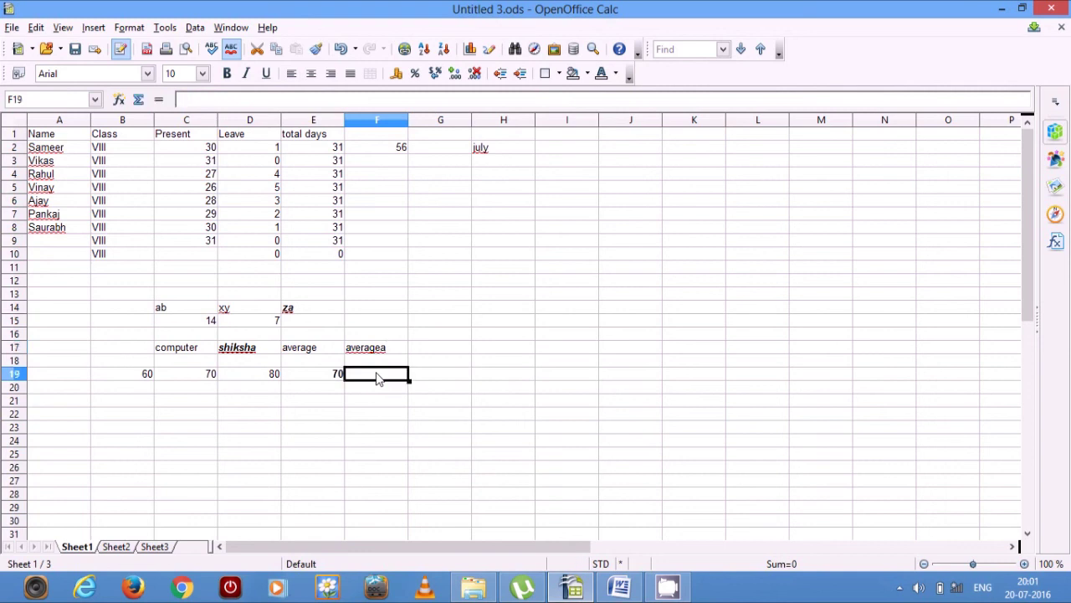
click(142, 404)
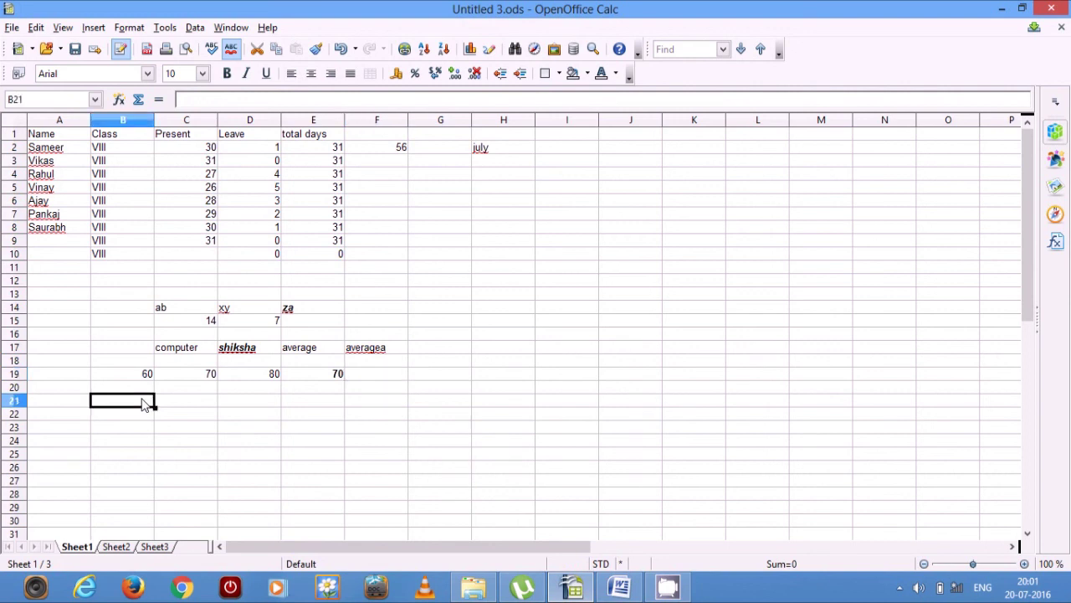
text(a)
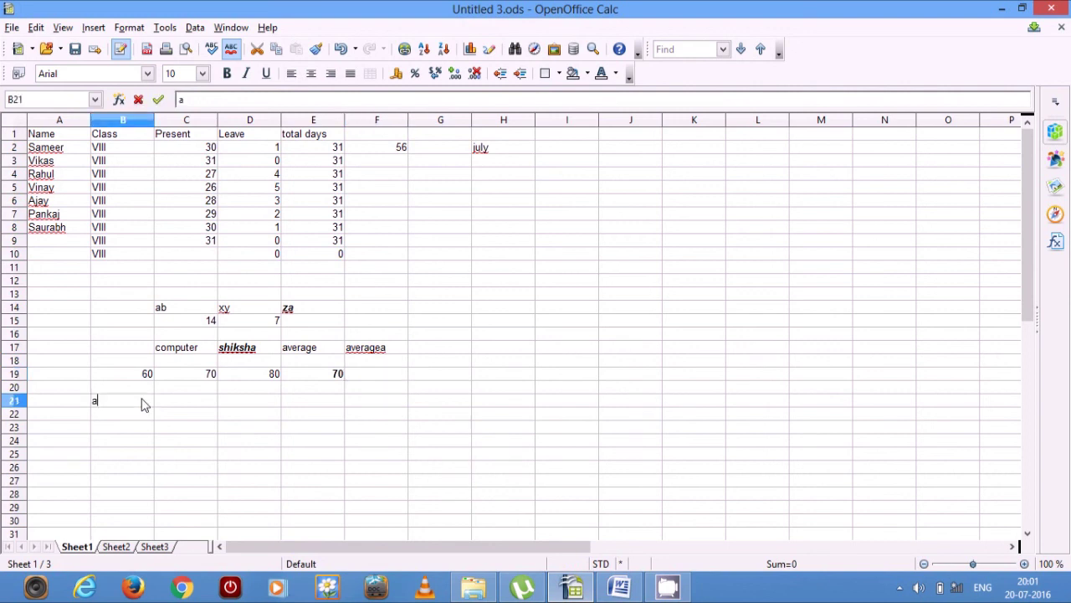
click(187, 411)
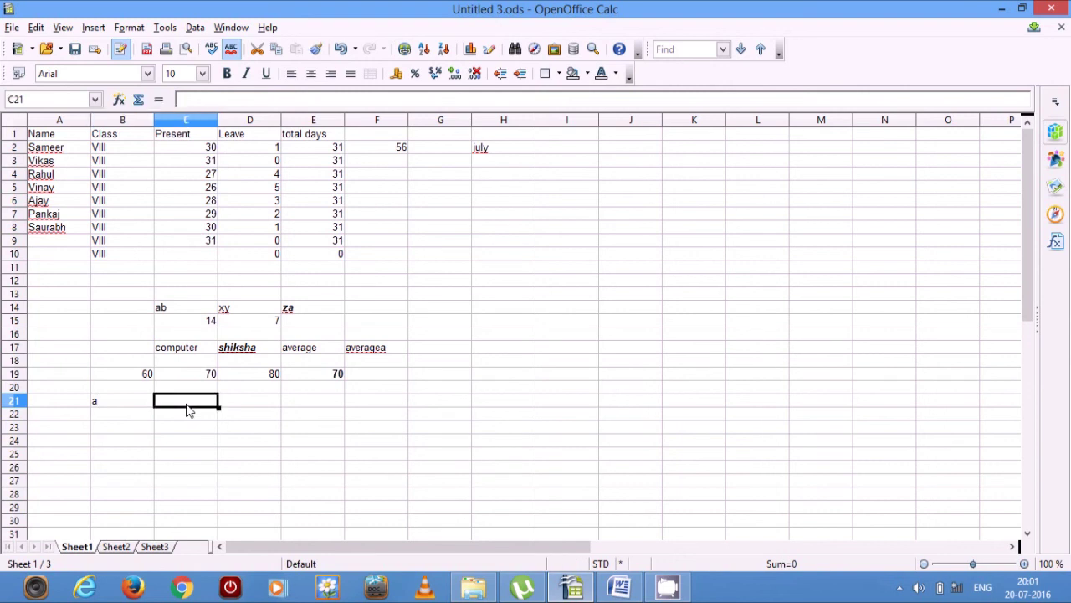
text(50)
click(241, 408)
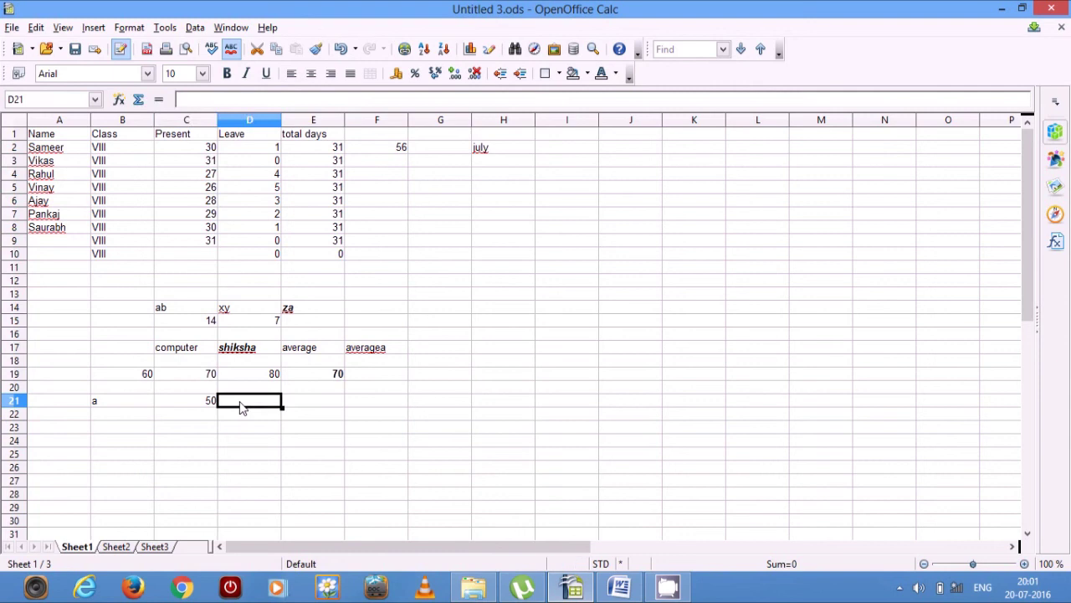
text(50)
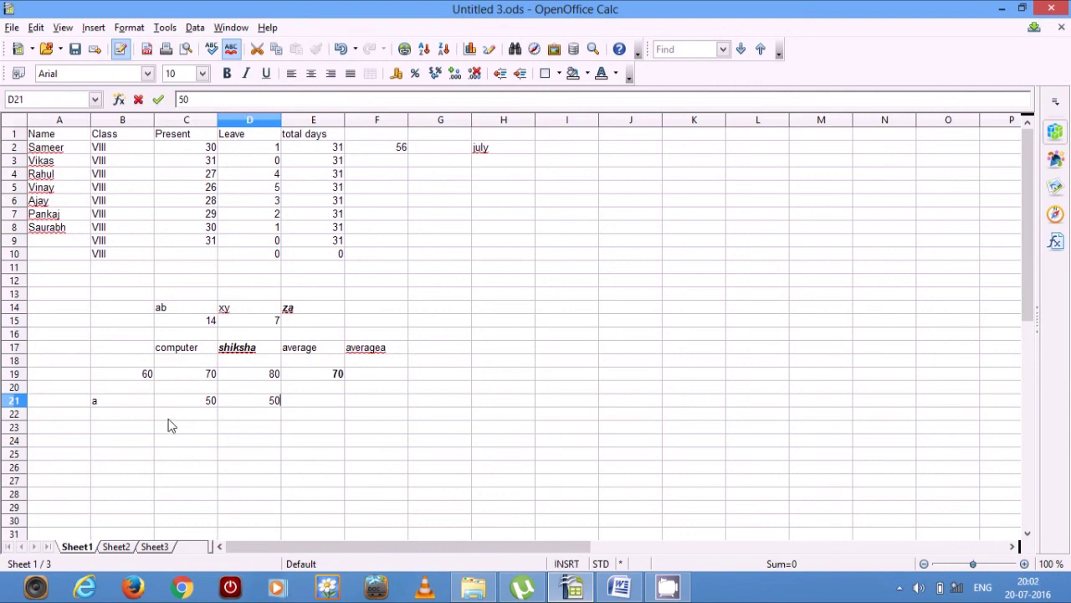
click(125, 415)
Enter b in B22 and 100 in C22.
text(b)
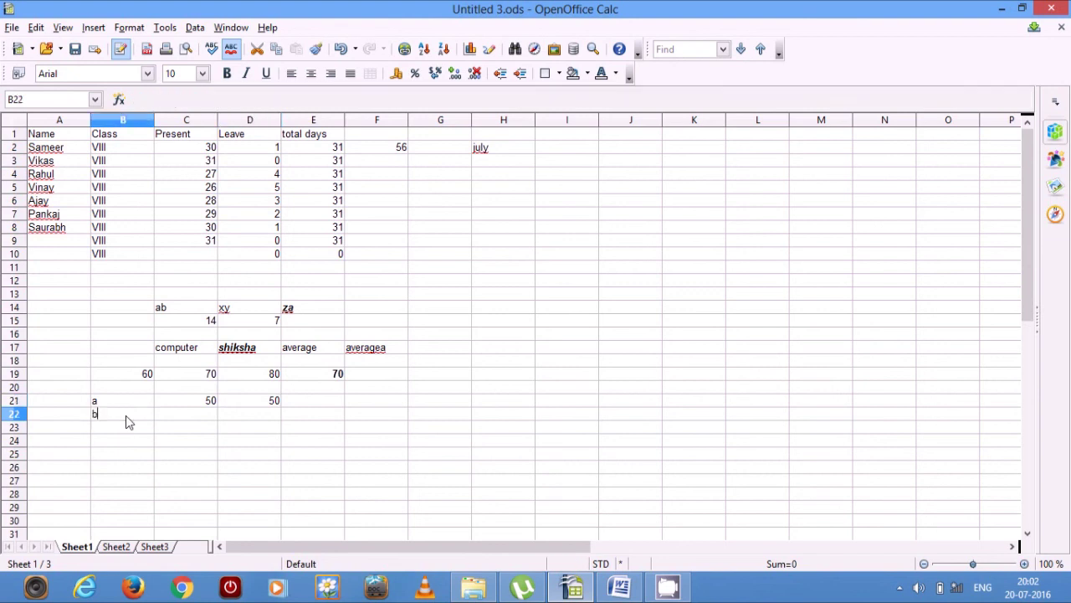
click(185, 417)
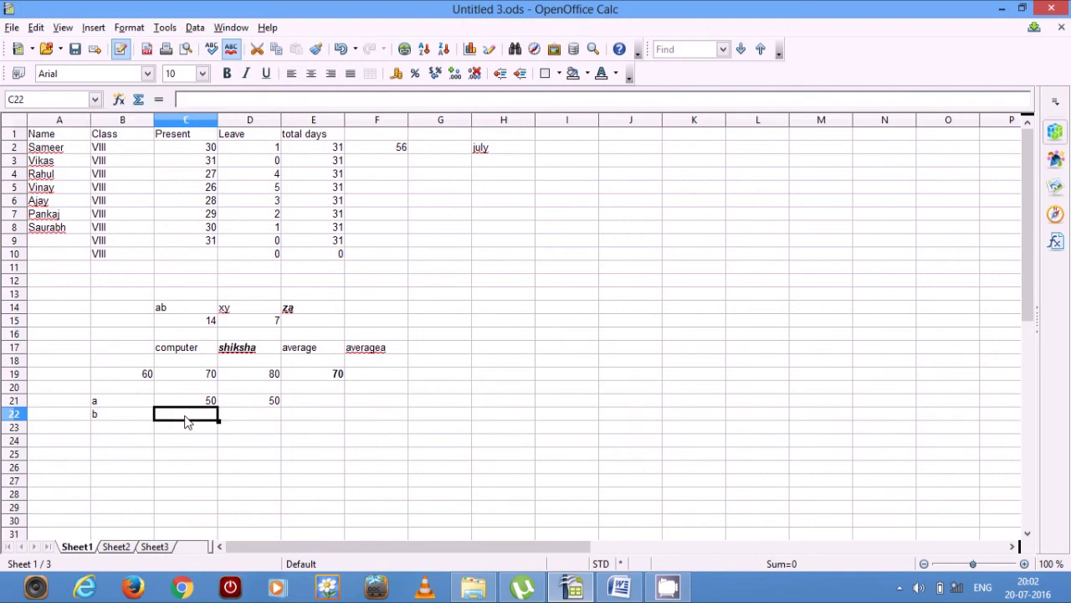
text(100)
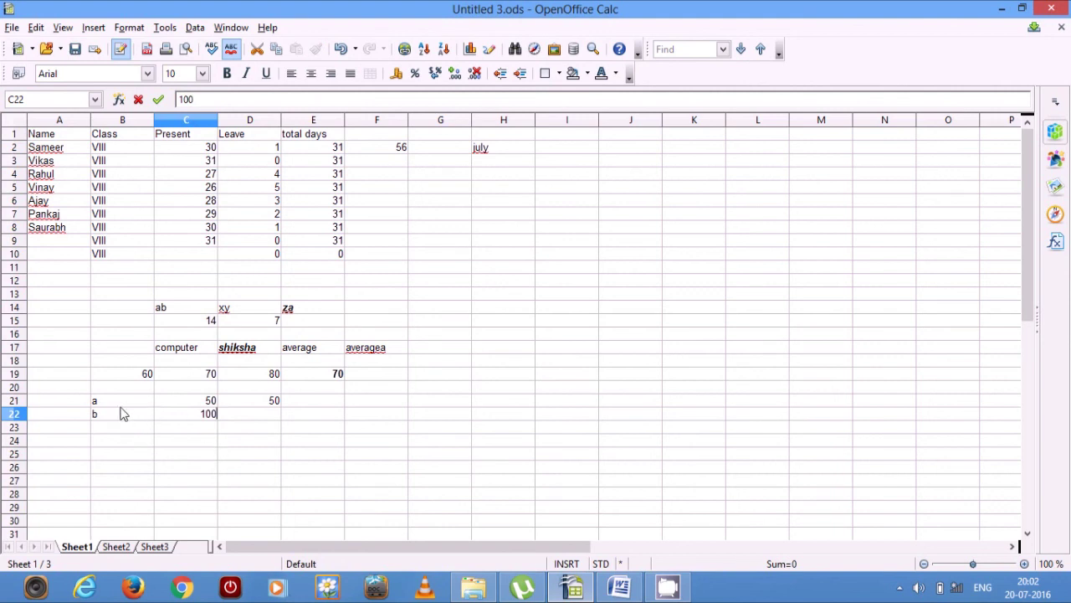
click(162, 454)
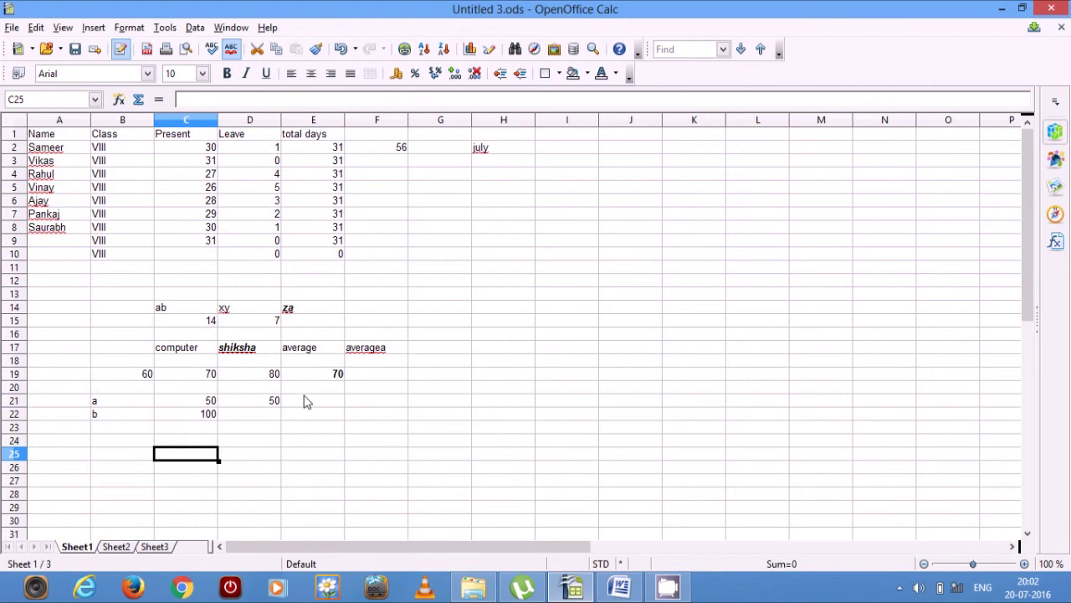
click(364, 407)
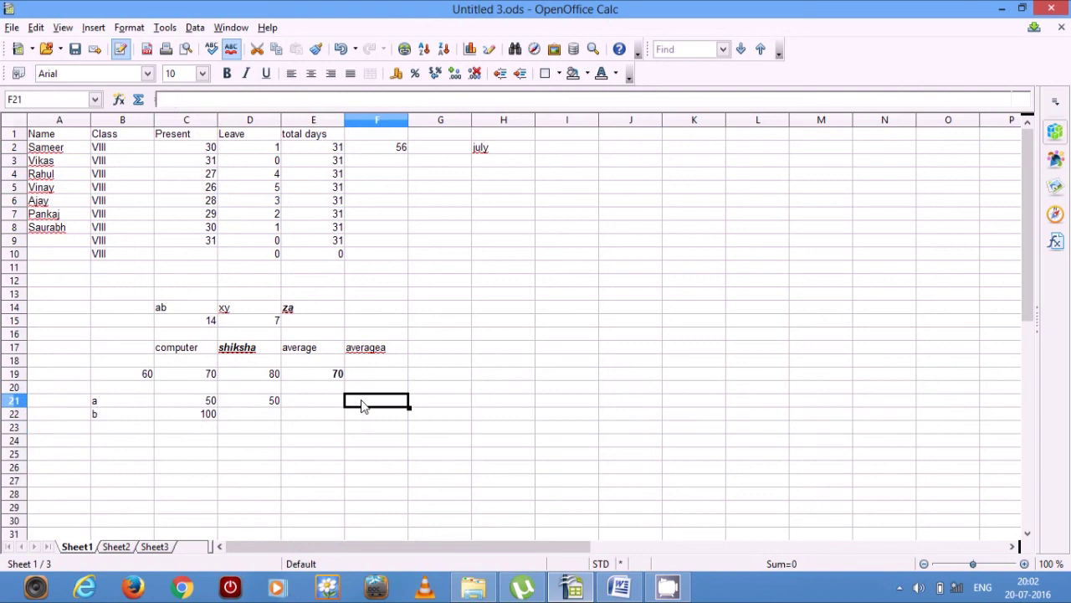
Enter =AVERAGEA(B21:D21) in F21, giving 33.33333333.
text(=)
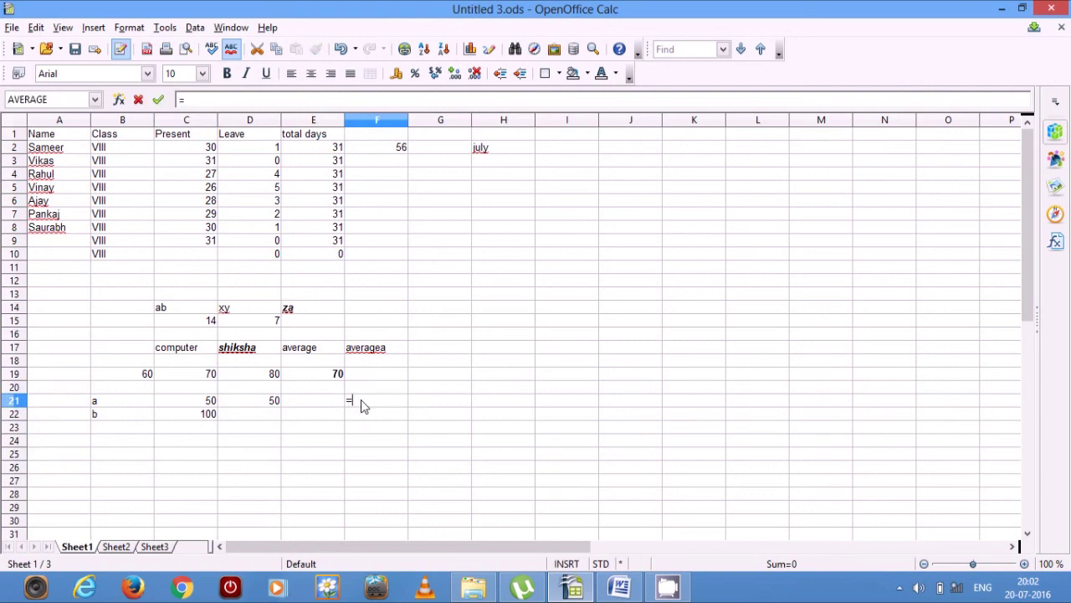
text(average)
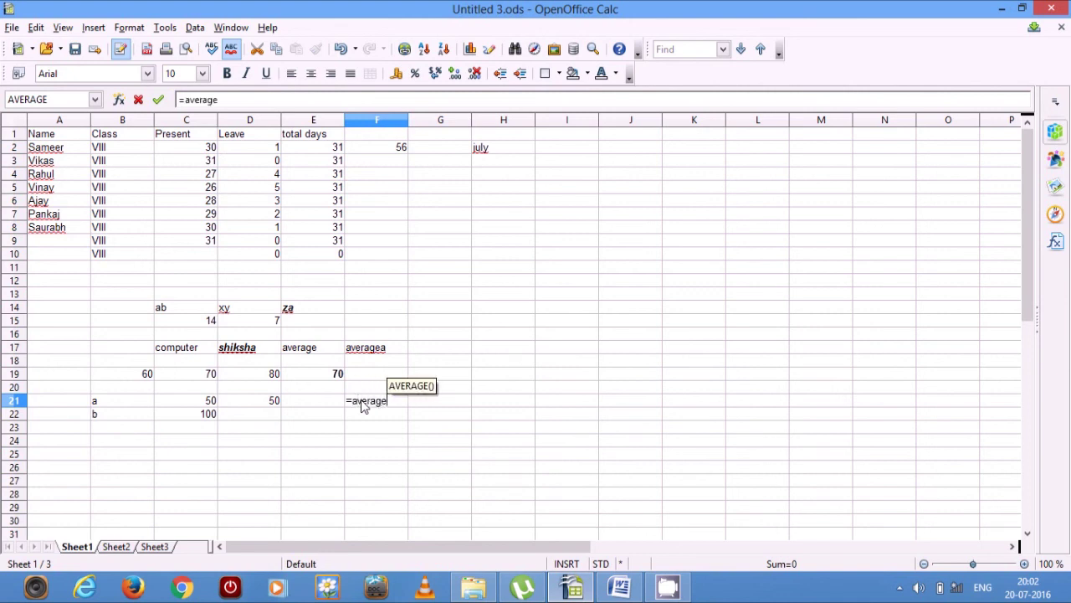
text(a)
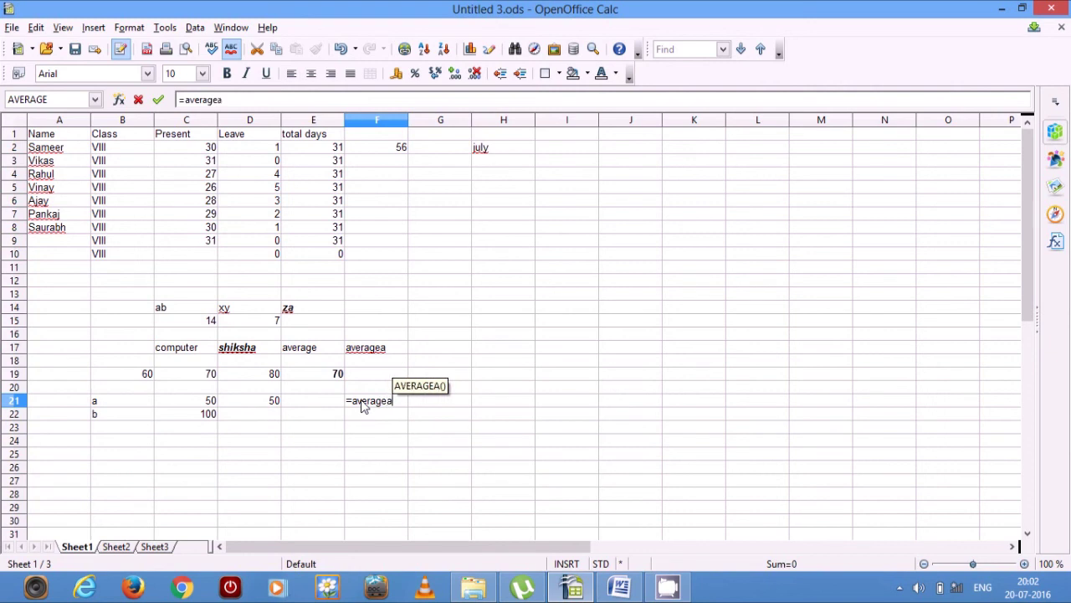
text(()
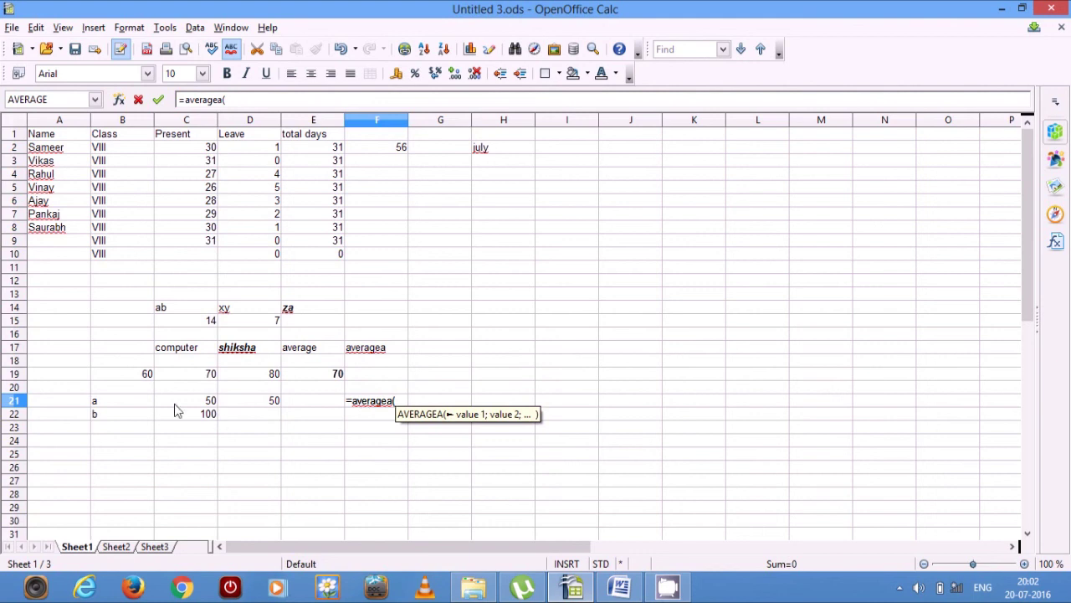
drag(101, 404, 268, 406)
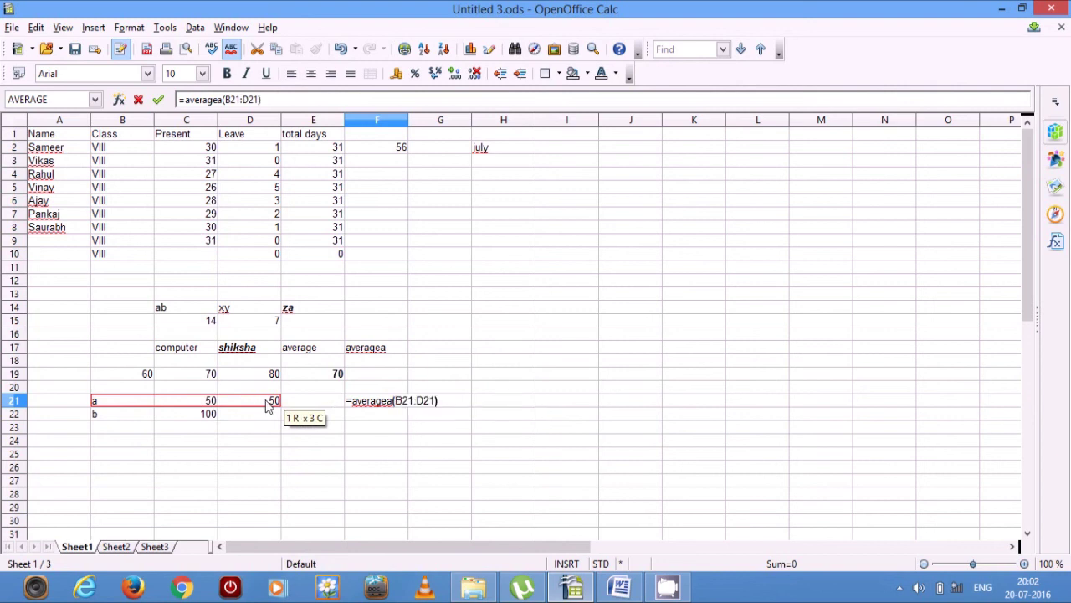
key(Return)
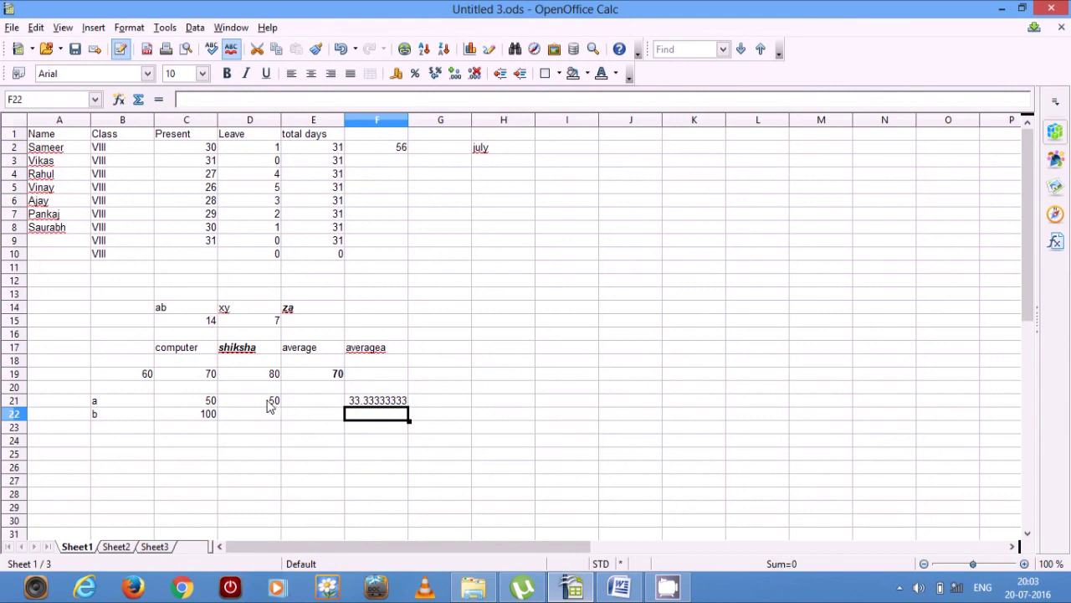
click(361, 403)
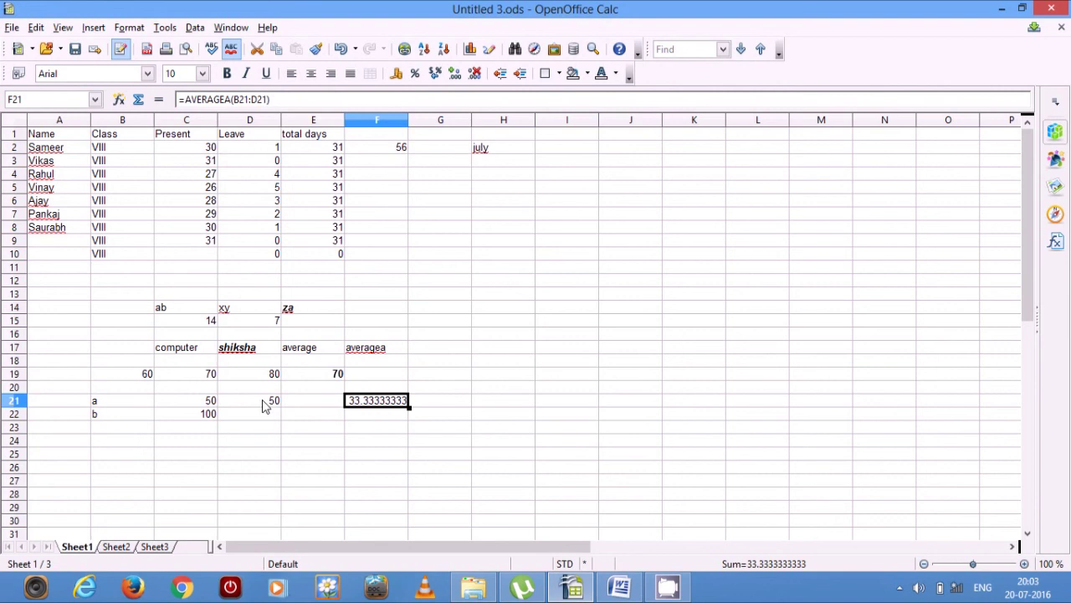
Enter =AVERAGEA(B22:C22) in F22, which returns 50.
click(361, 416)
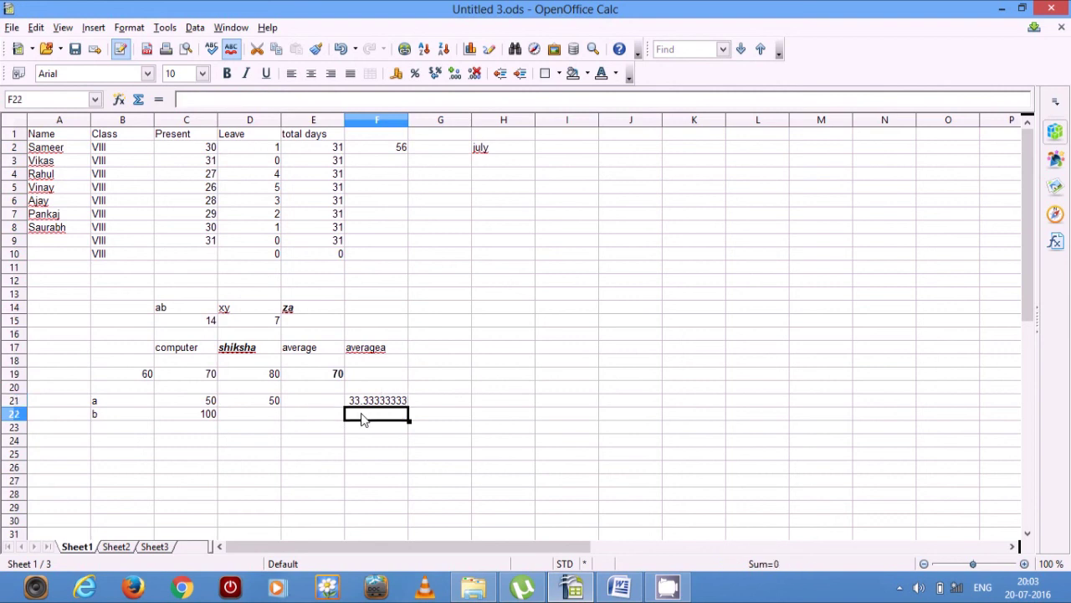
text(=averagea)
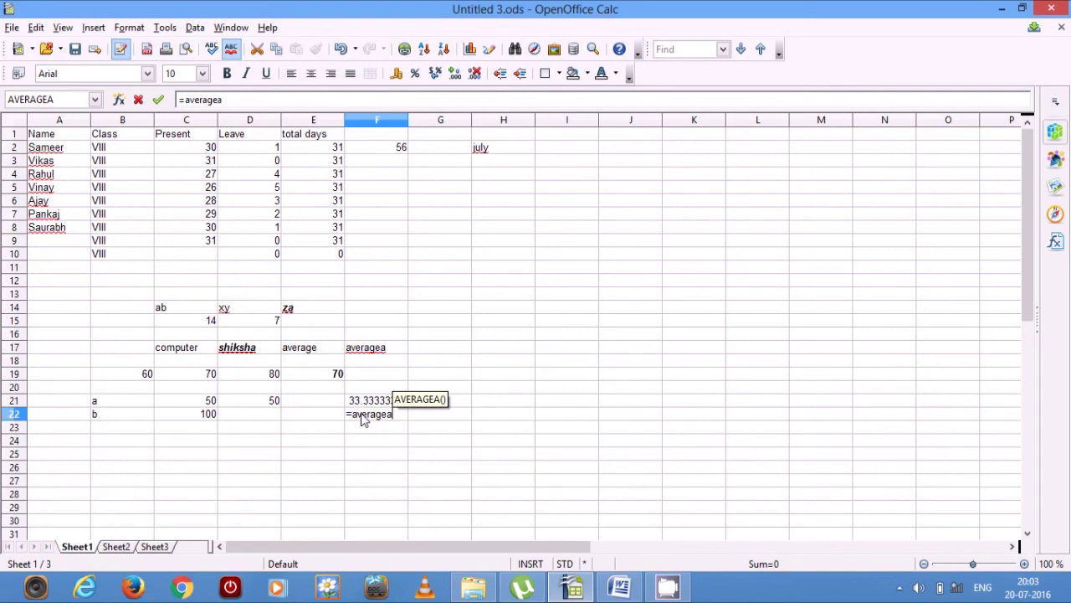
text(()
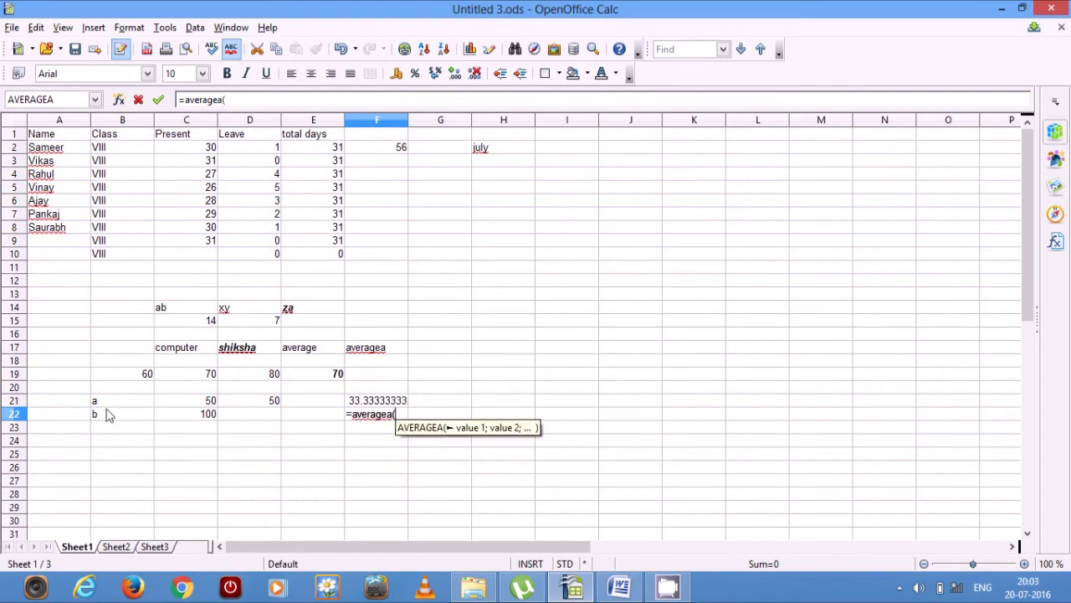
drag(94, 419, 189, 421)
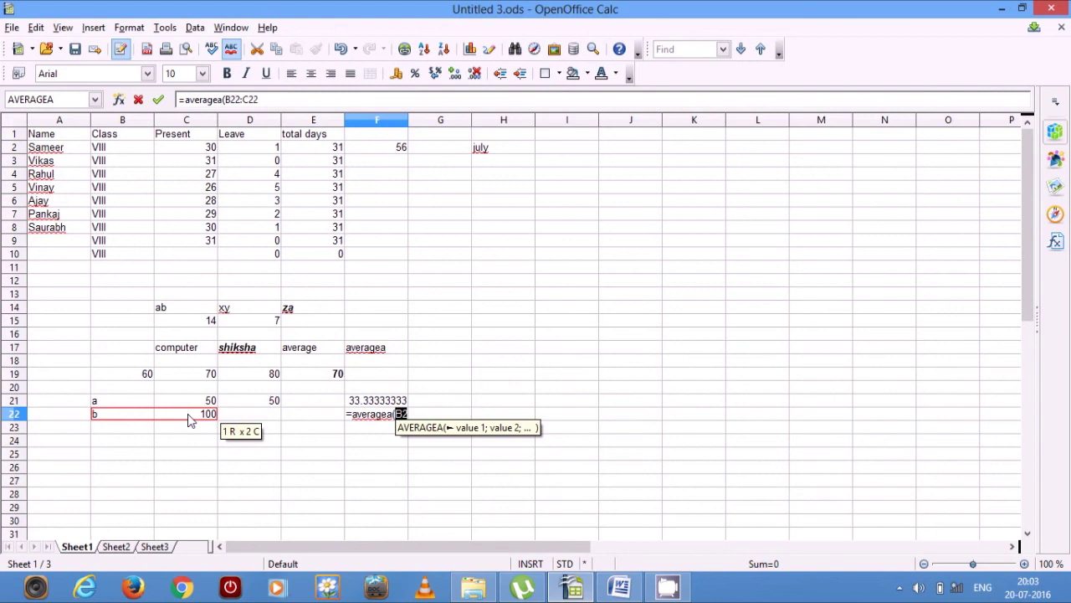
text())
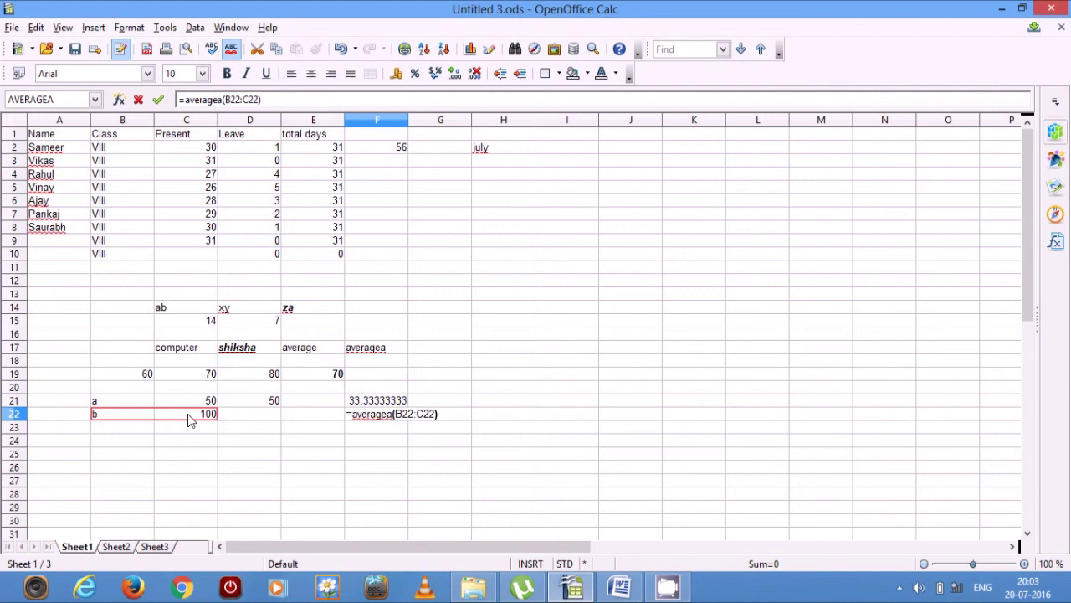
key(Return)
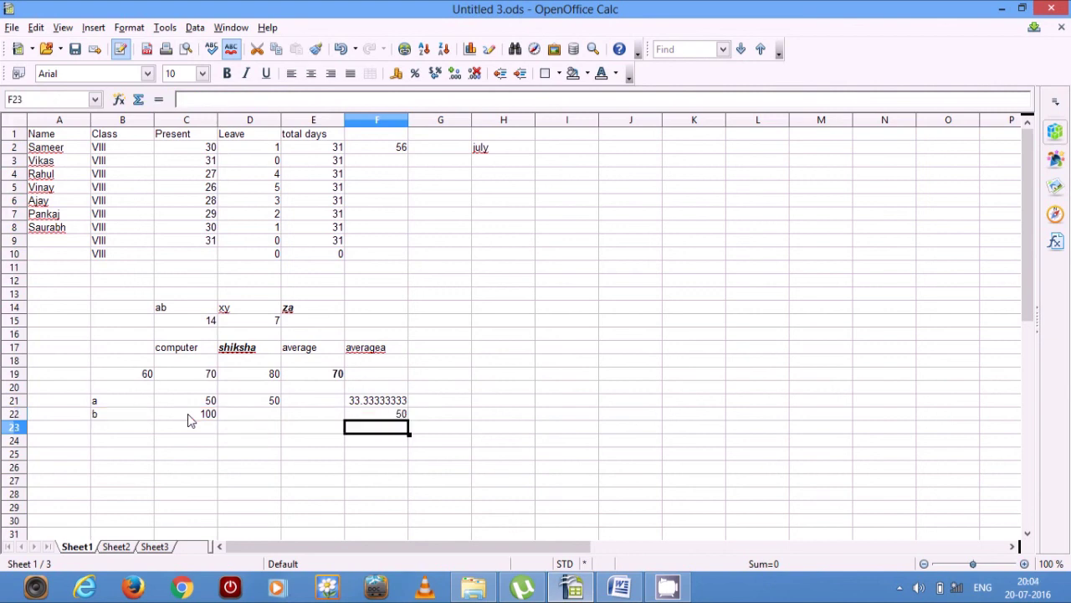
click(367, 415)
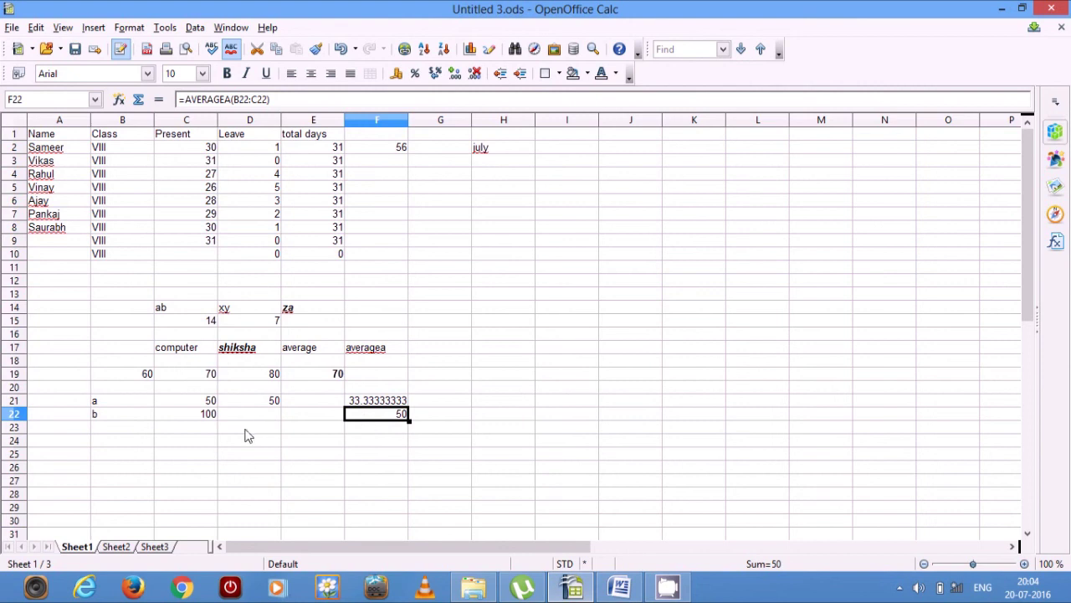
click(122, 433)
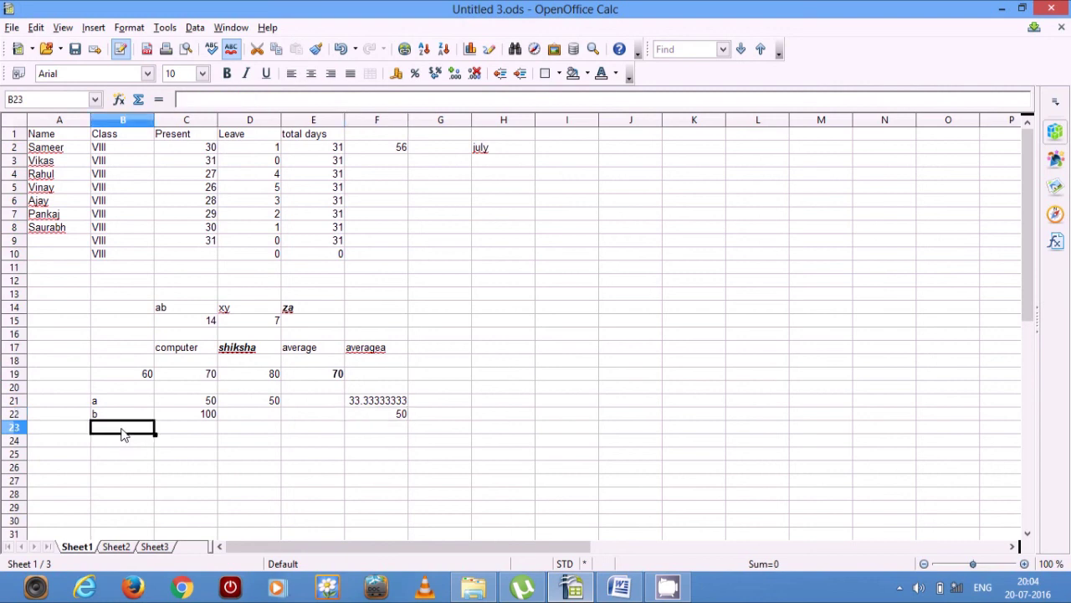
Enter the text a in B23 and b in C23.
text(a)
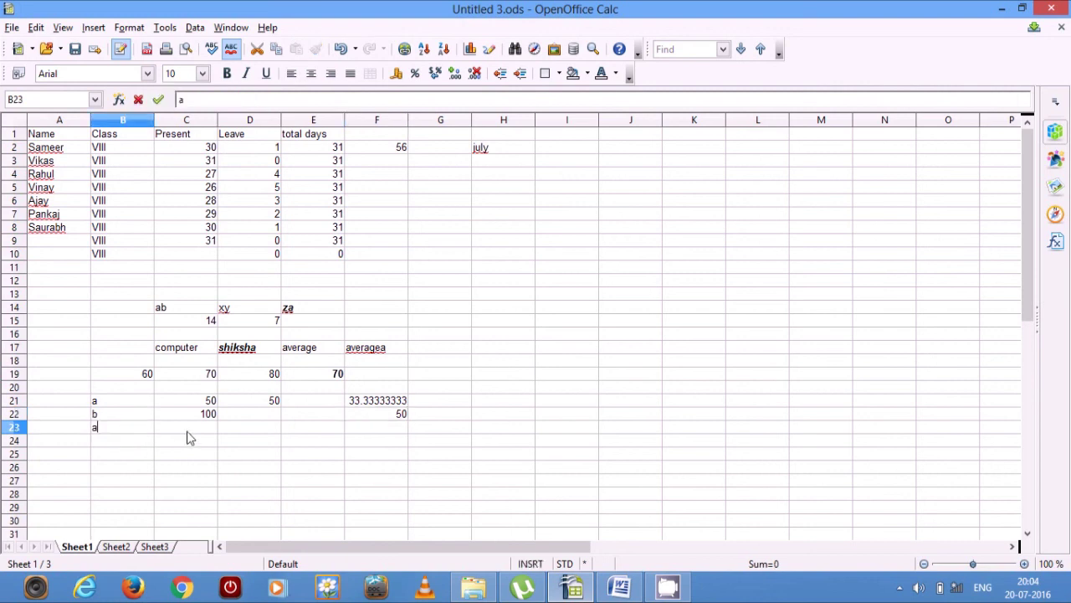
click(189, 434)
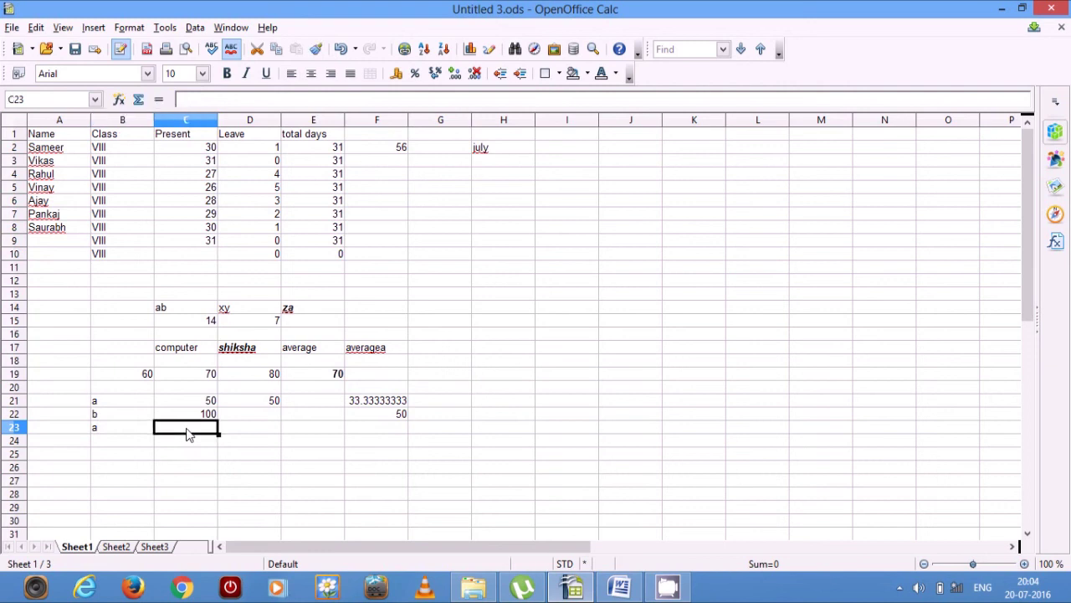
text(b)
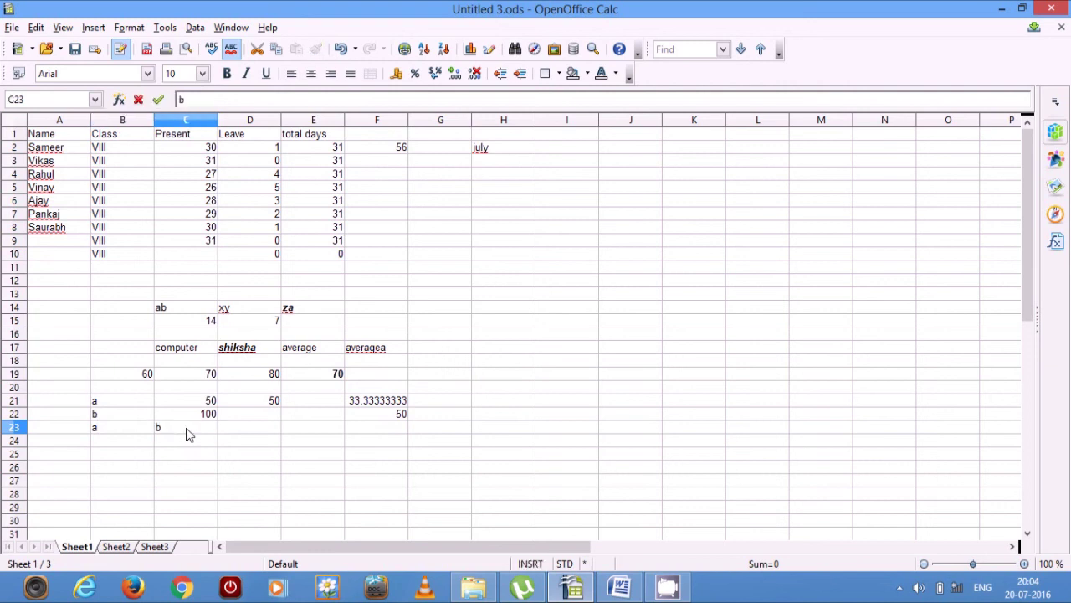
click(364, 436)
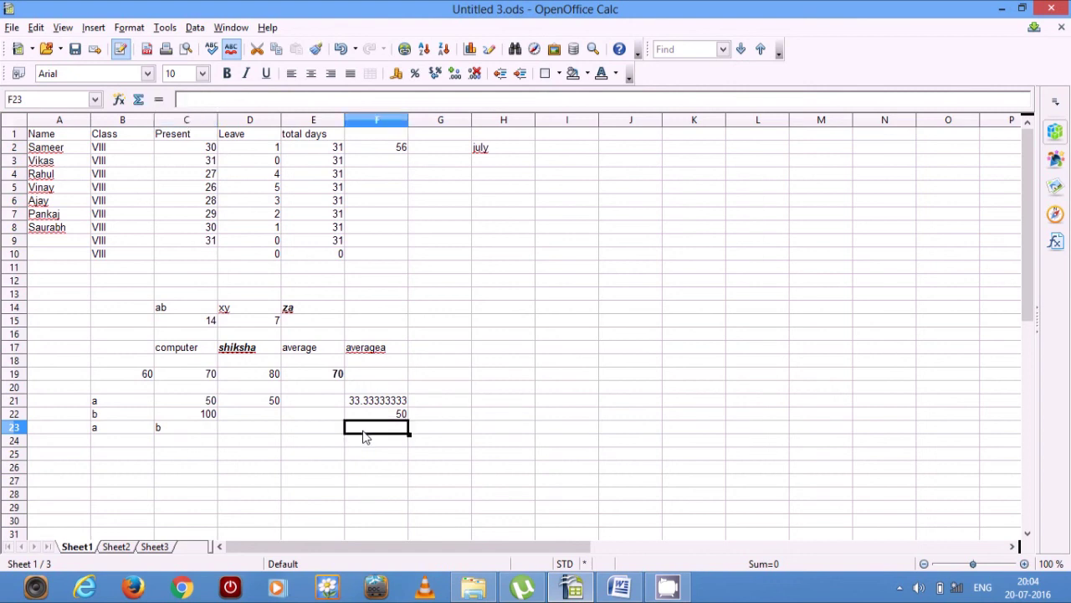
Enter =AVERAGEA(B23:C23) in F23, which returns 0.
text(=a)
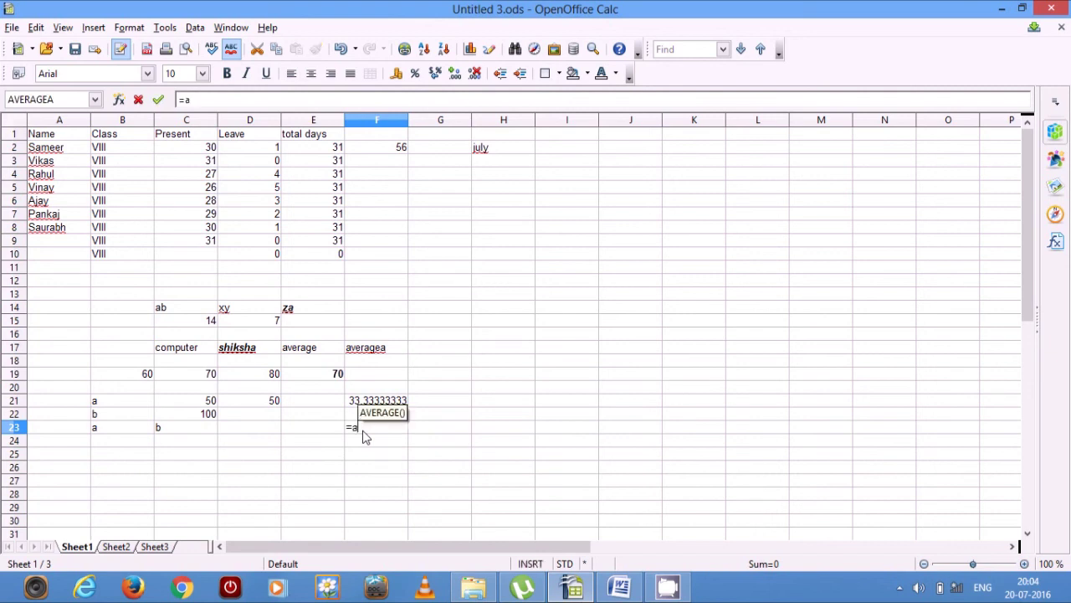
text(vera)
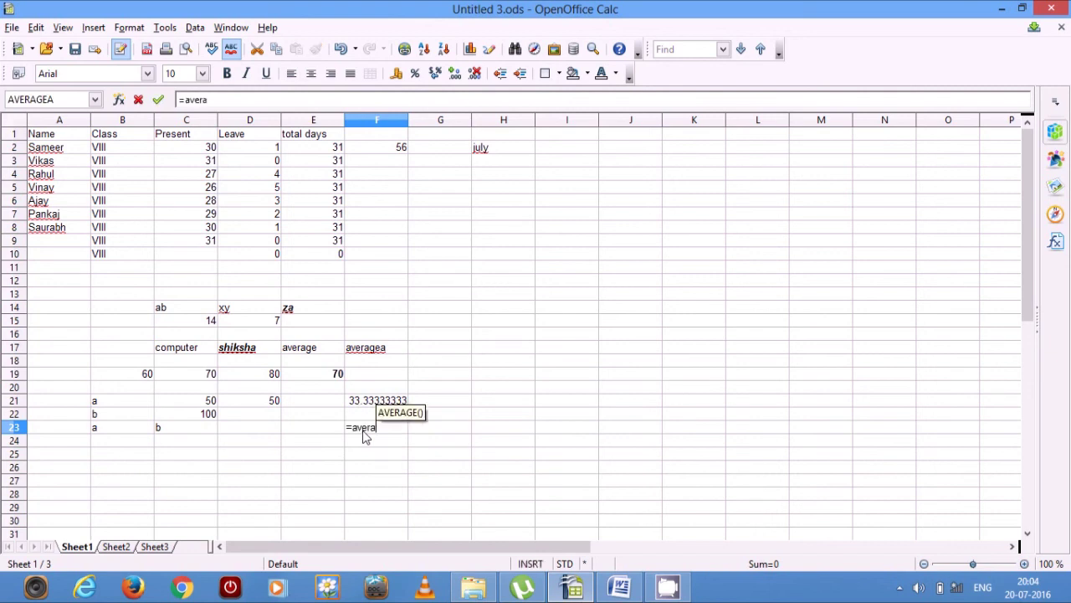
text(gea)
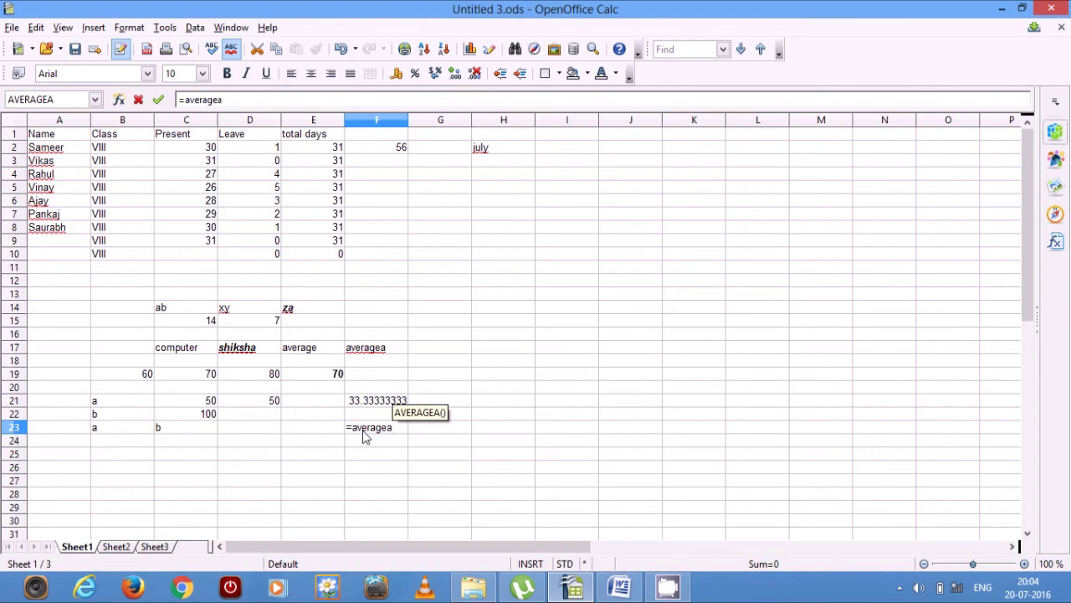
text(()
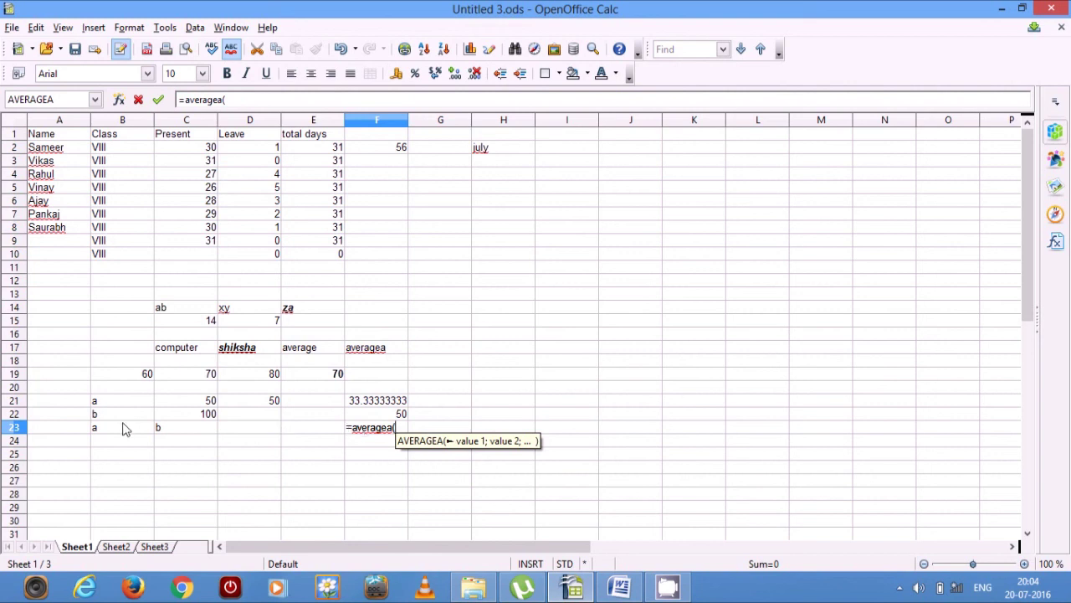
drag(102, 431, 176, 433)
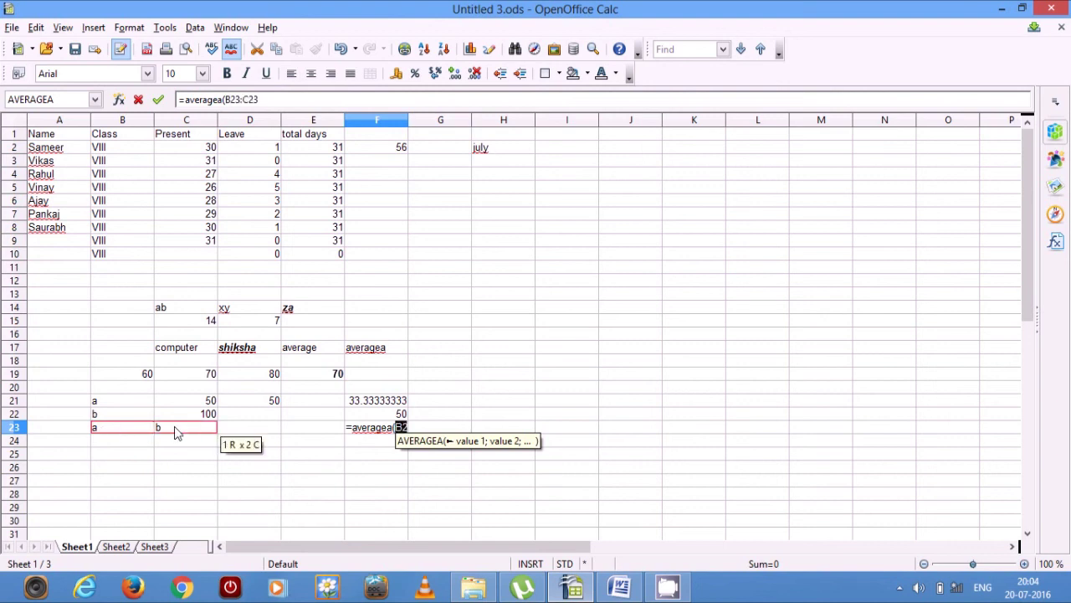
text())
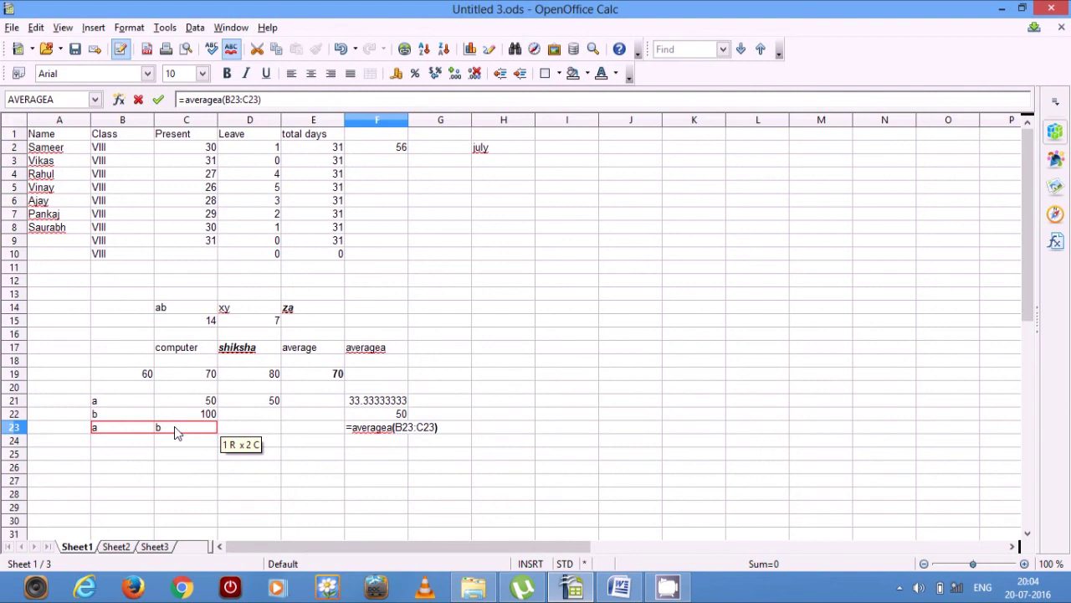
key(Return)
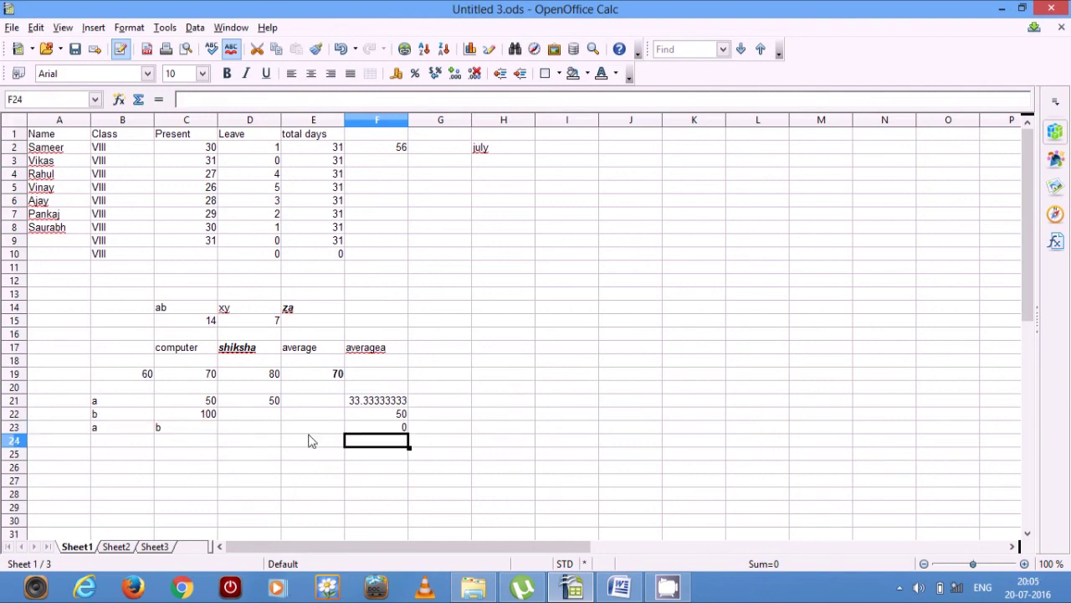
click(366, 428)
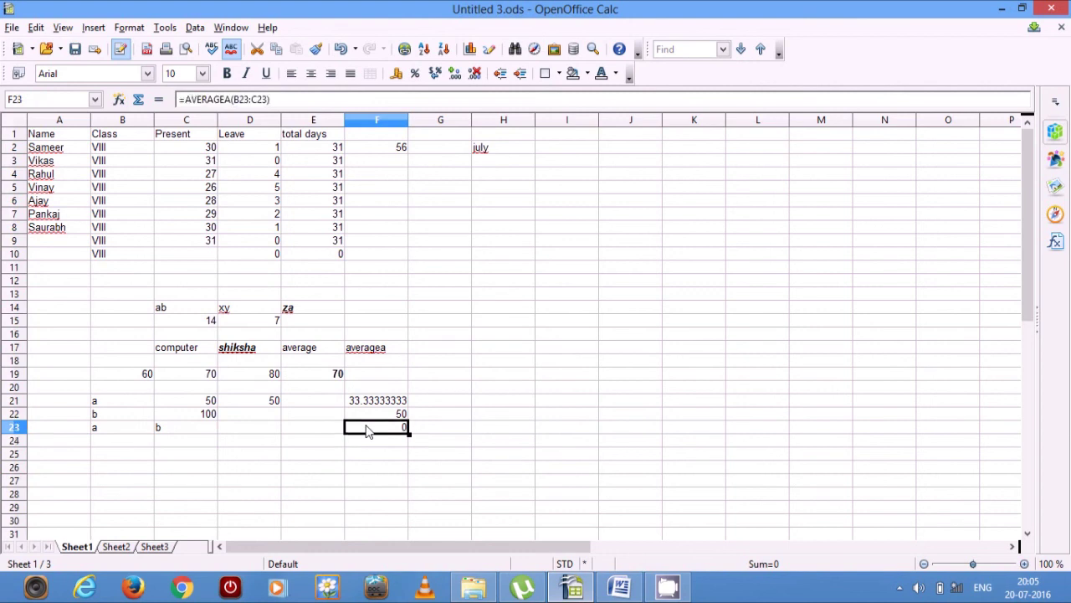